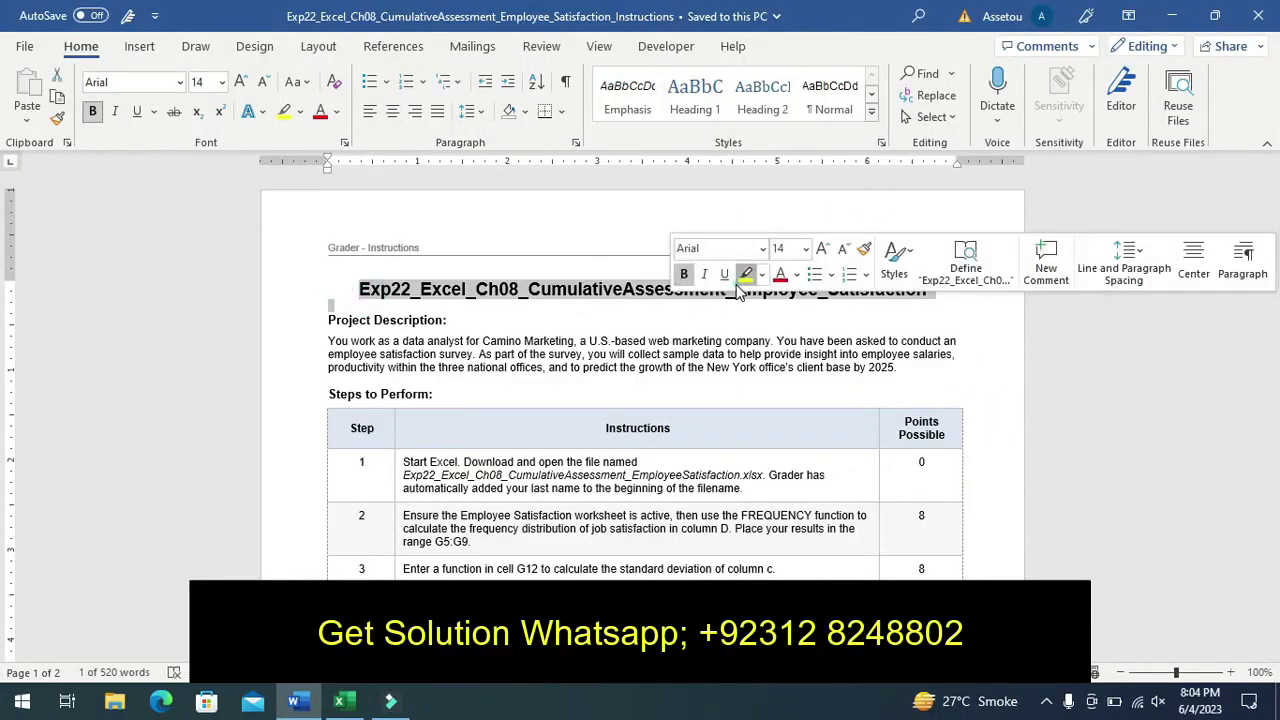
# Try yellow highlights on the document title and Step 1's instruction, undoing both
pyautogui.click(745, 275)
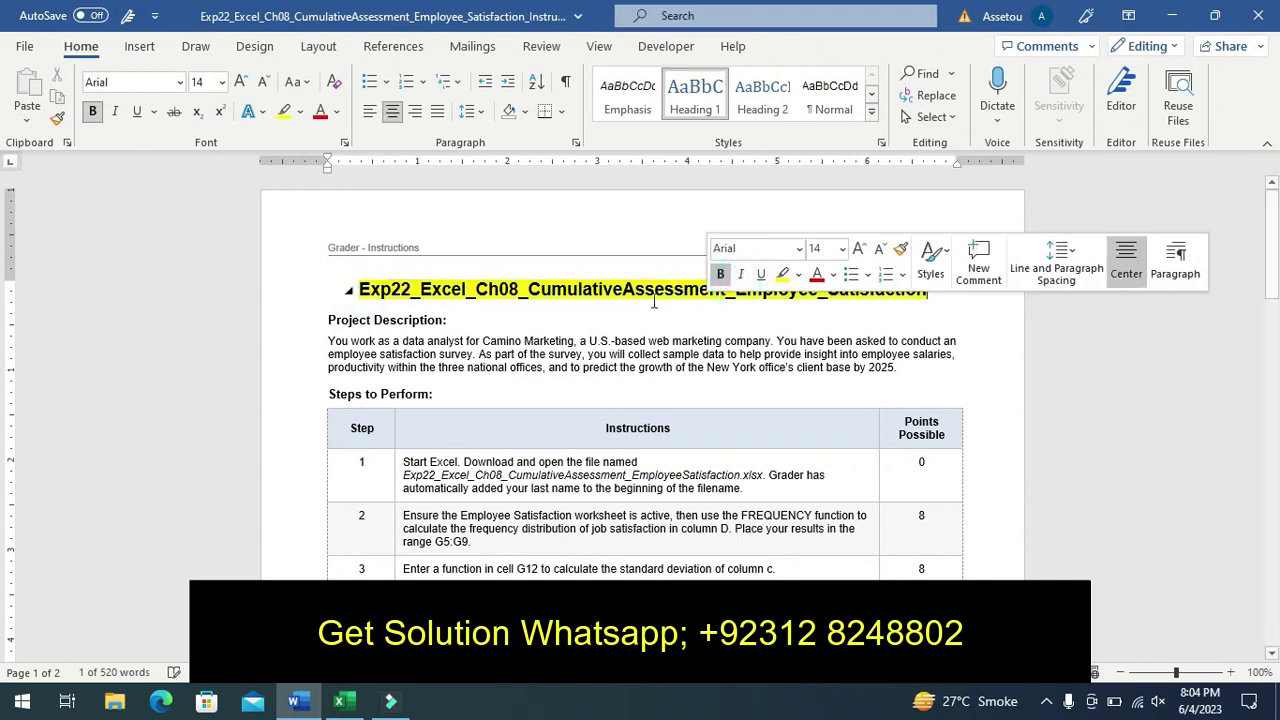
pyautogui.click(652, 310)
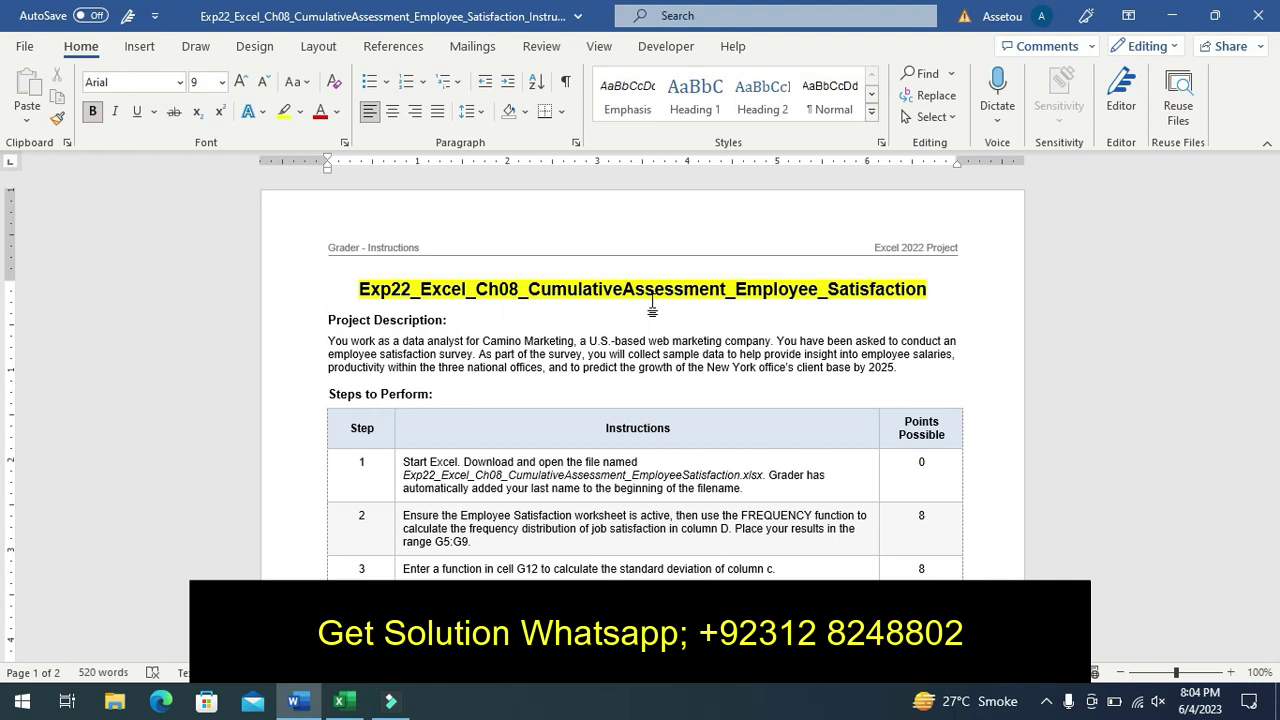
pyautogui.hotkey('ctrl', 'z')
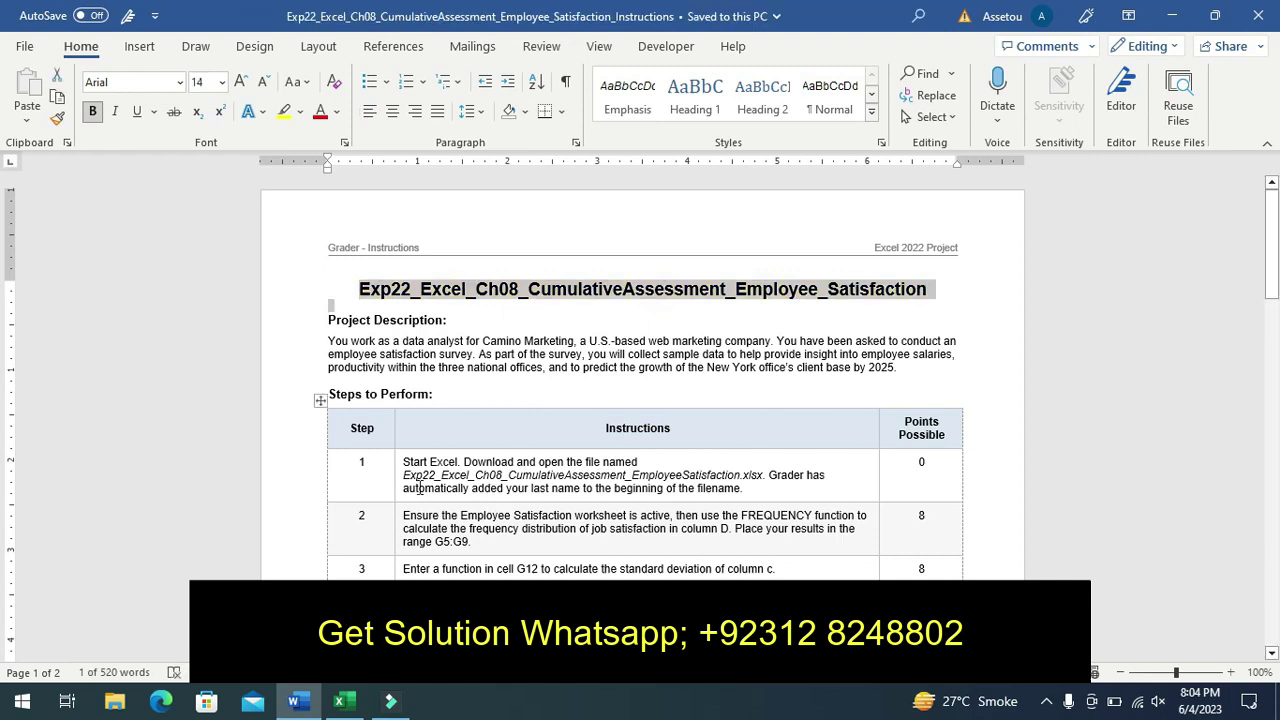
pyautogui.click(393, 491)
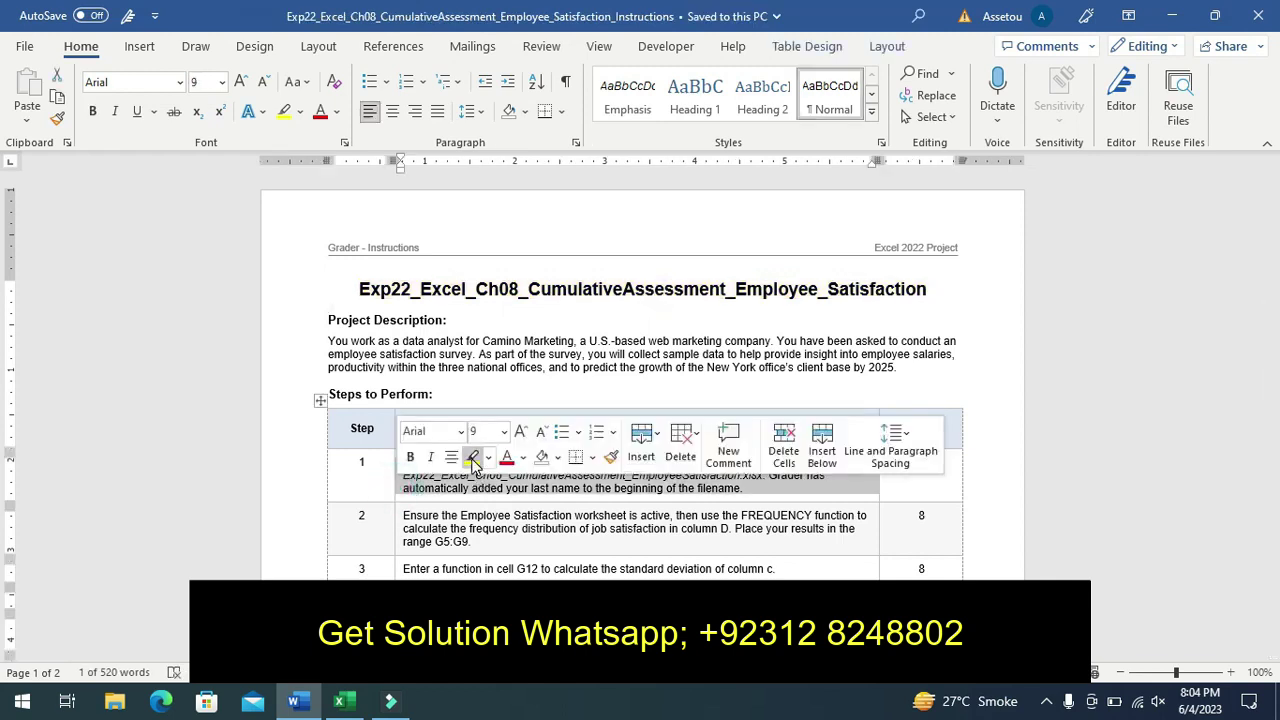
pyautogui.click(473, 457)
pyautogui.click(360, 486)
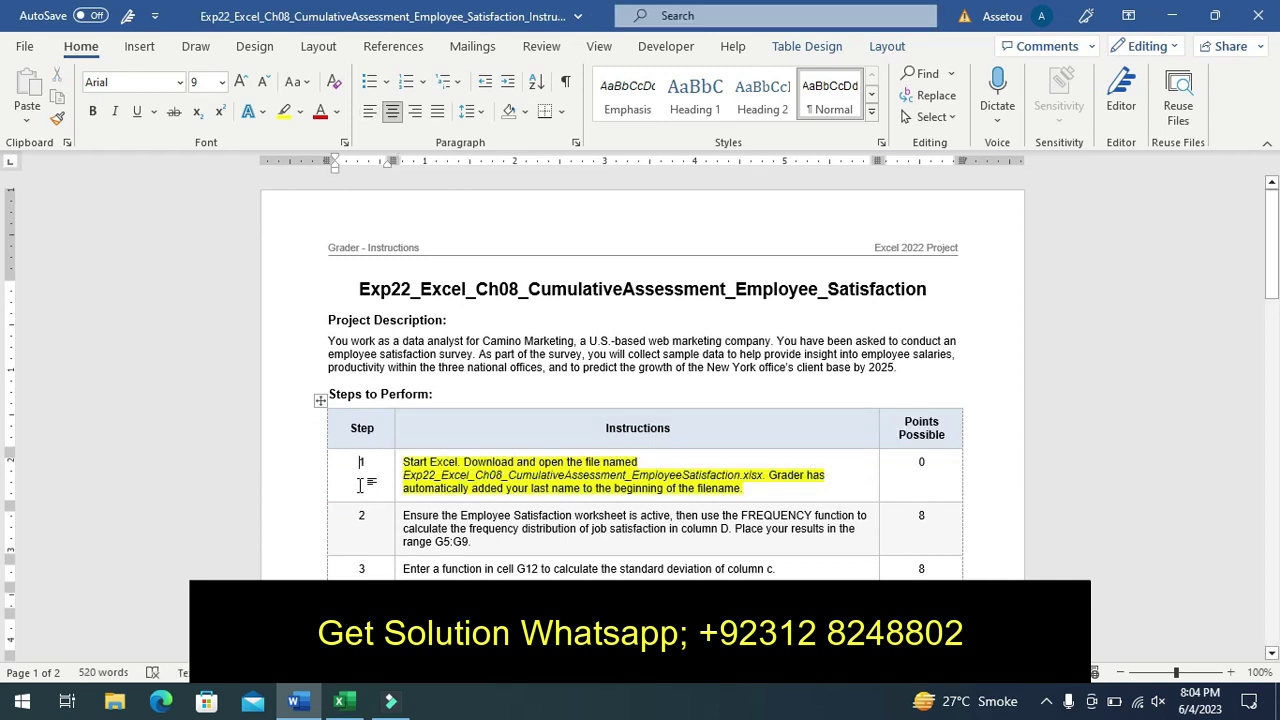
pyautogui.hotkey('ctrl', 'z')
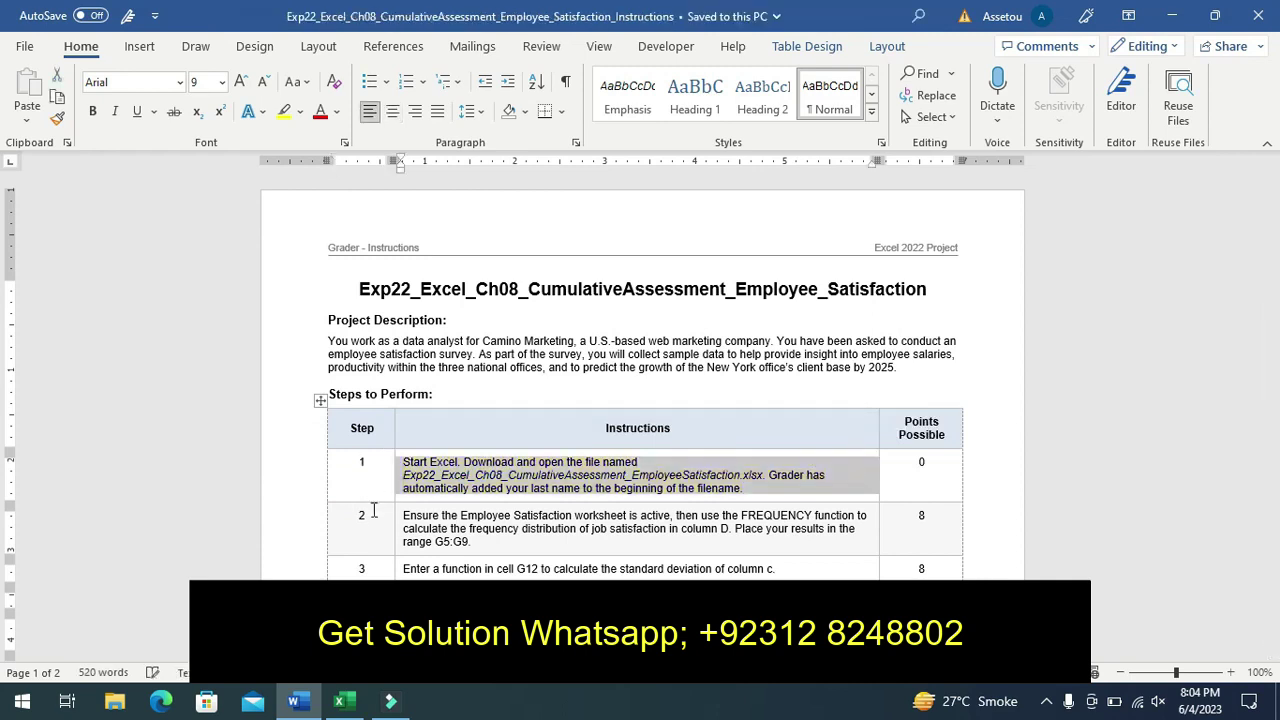
# Highlight Step 2's FREQUENCY instruction for range G5:G9 in yellow
pyautogui.click(340, 701)
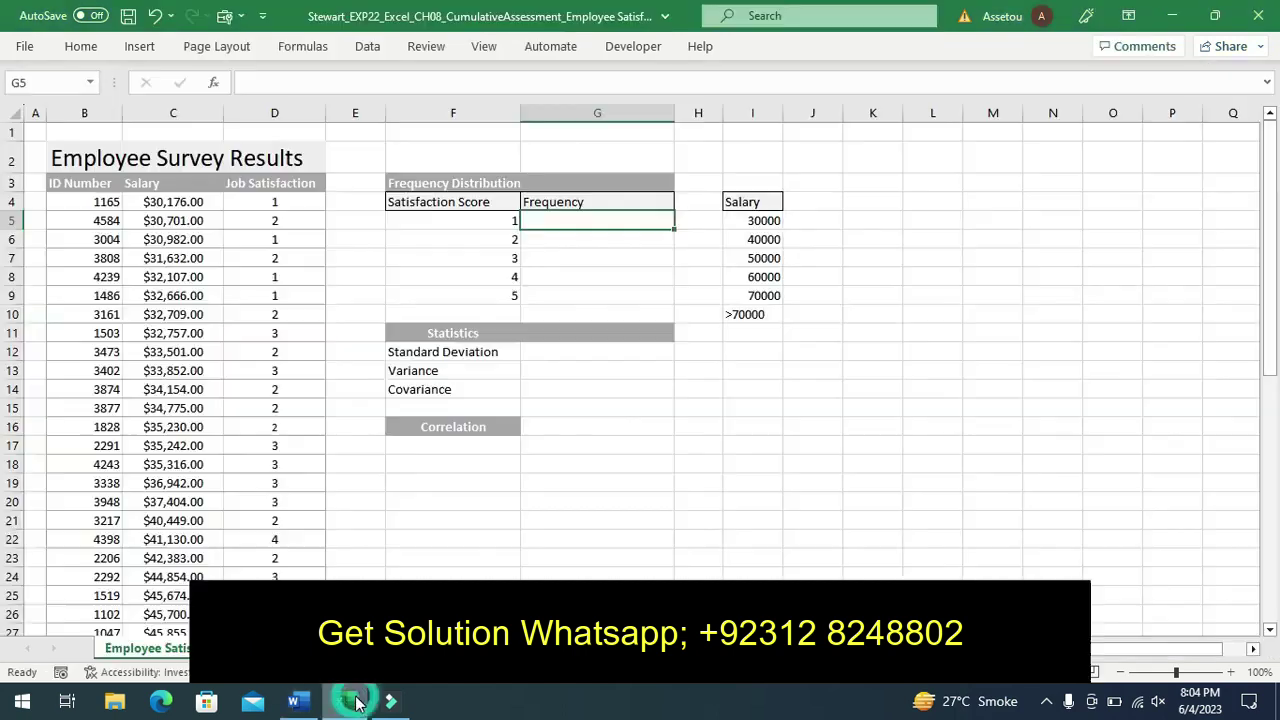
pyautogui.click(296, 701)
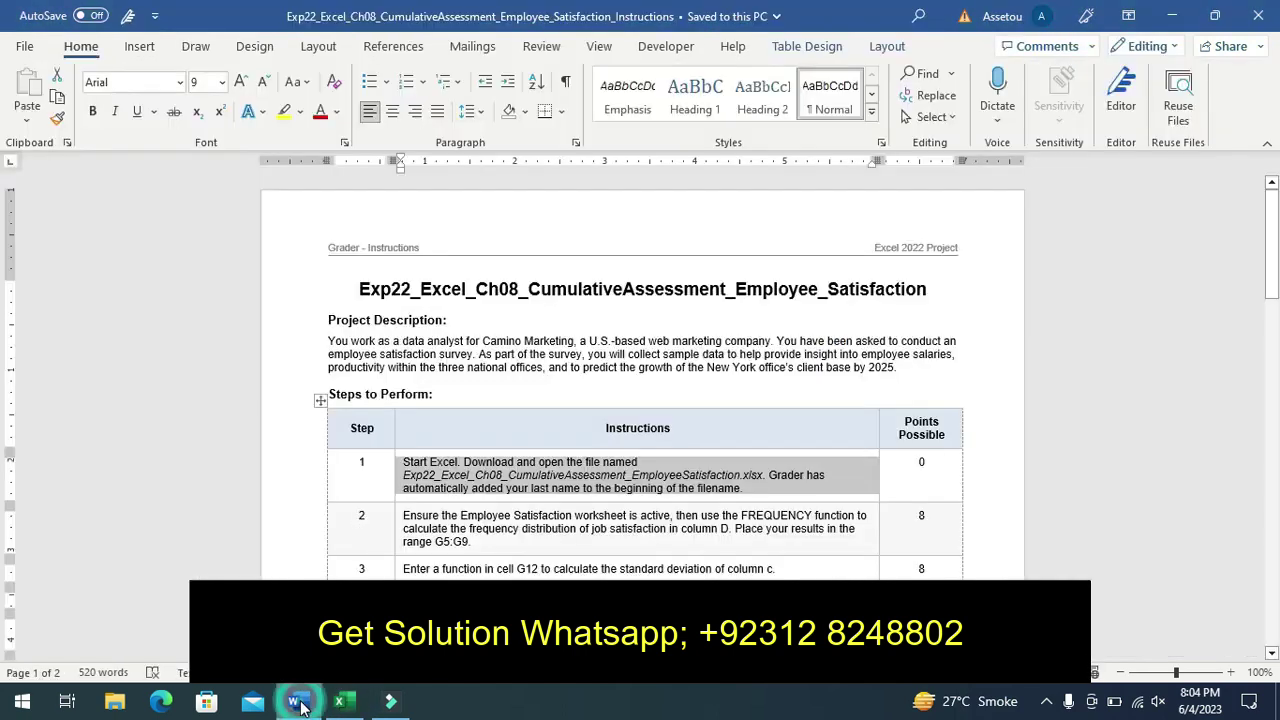
pyautogui.moveTo(401, 541); pyautogui.dragTo(471, 541)
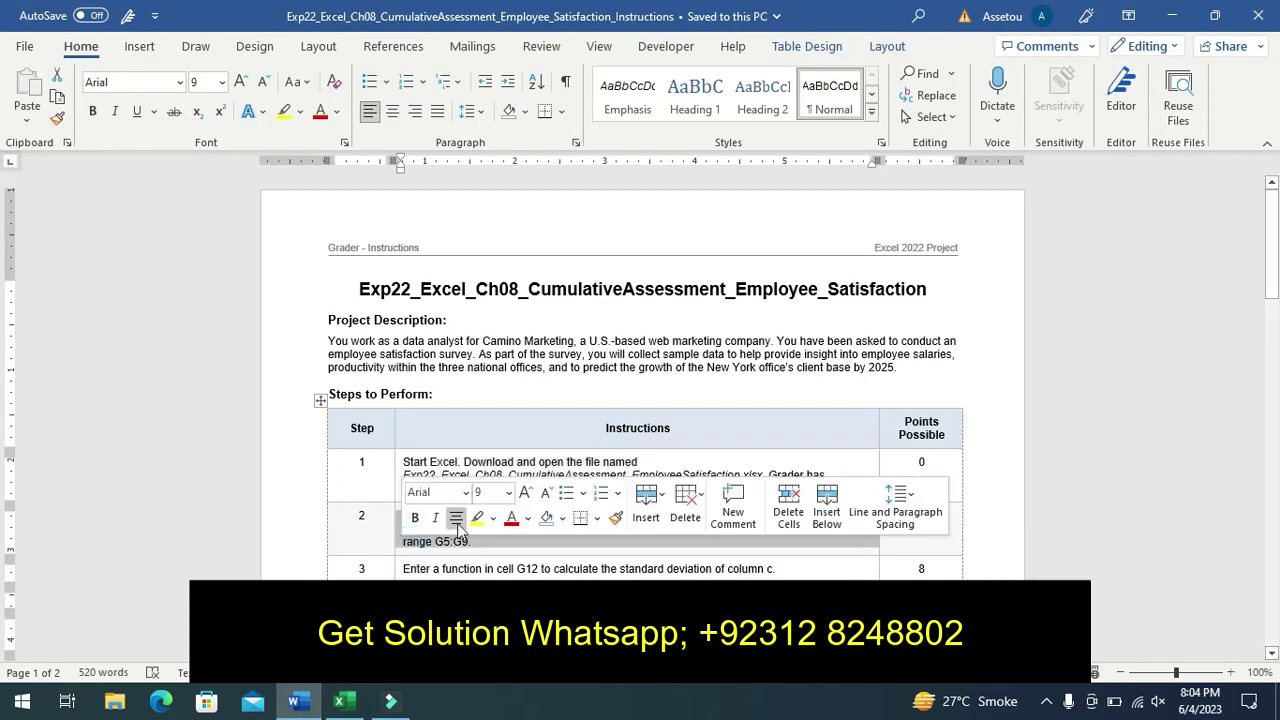
pyautogui.click(478, 517)
pyautogui.click(365, 537)
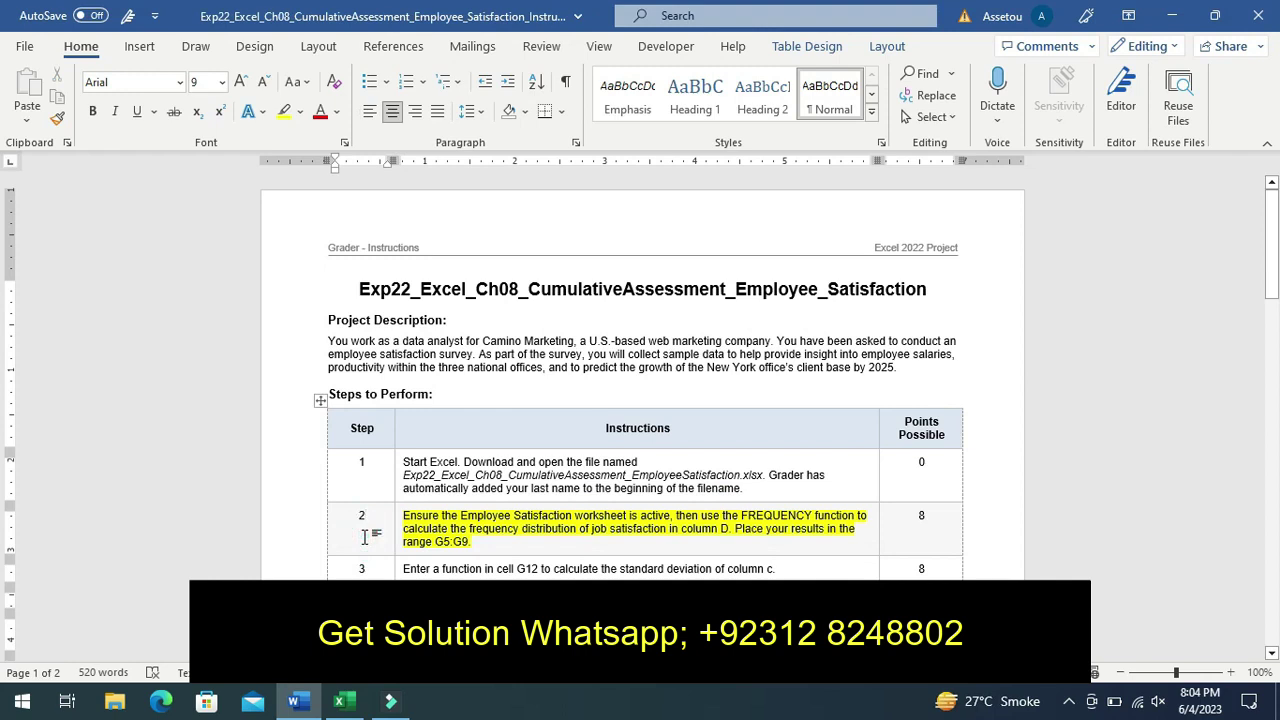
# Enter =FREQUENCY(D4:D53,F5:F9) in G5, giving 4, 9, 10, 14, 13 and 0
pyautogui.click(339, 701)
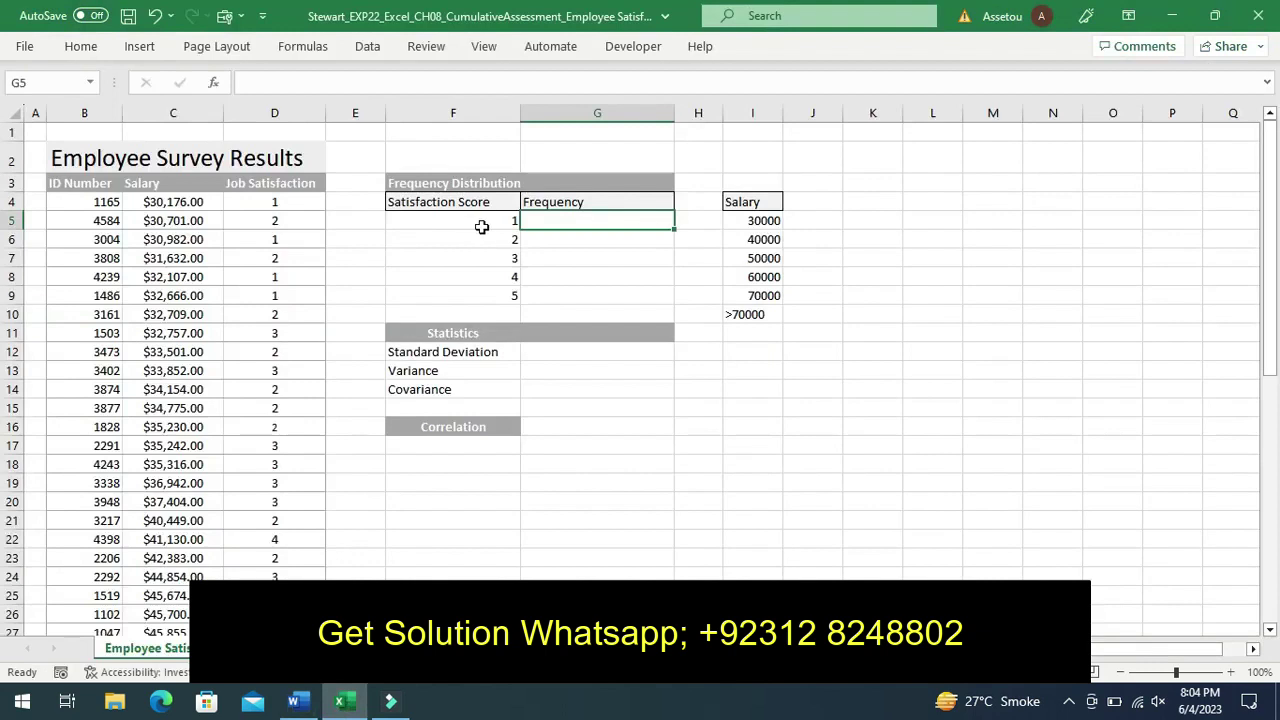
pyautogui.write('=freq')
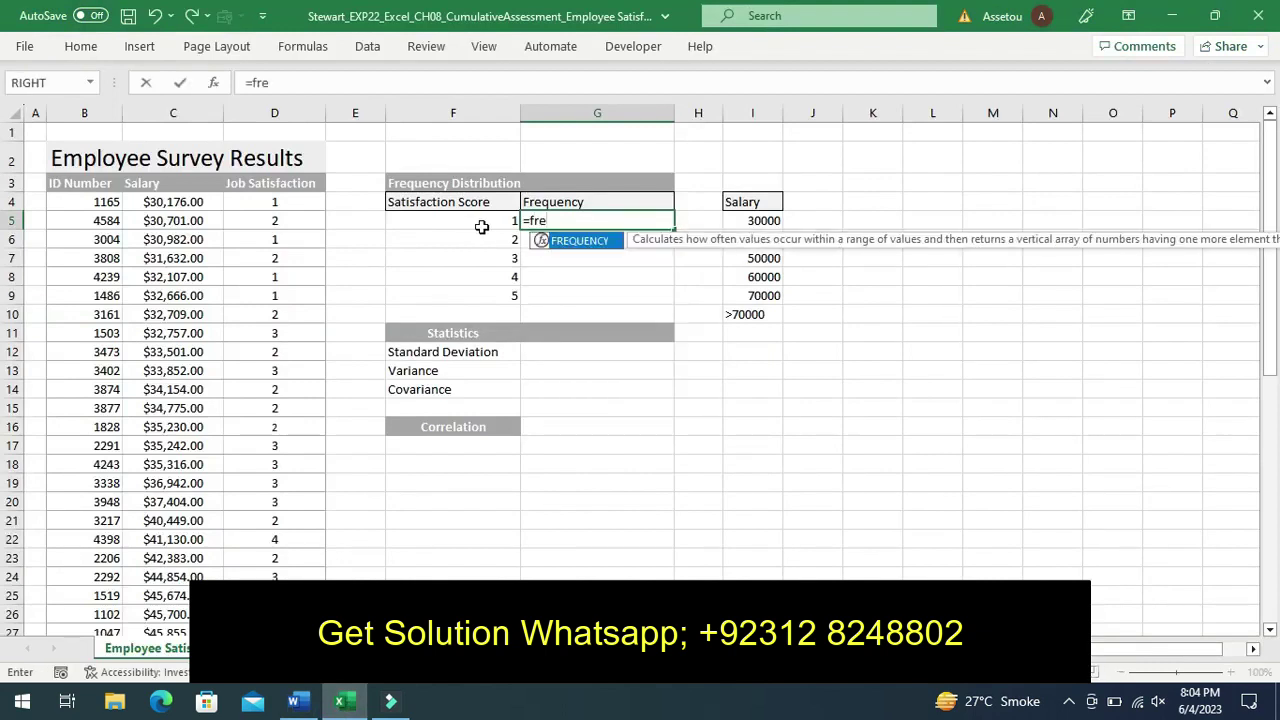
pyautogui.doubleClick(574, 243)
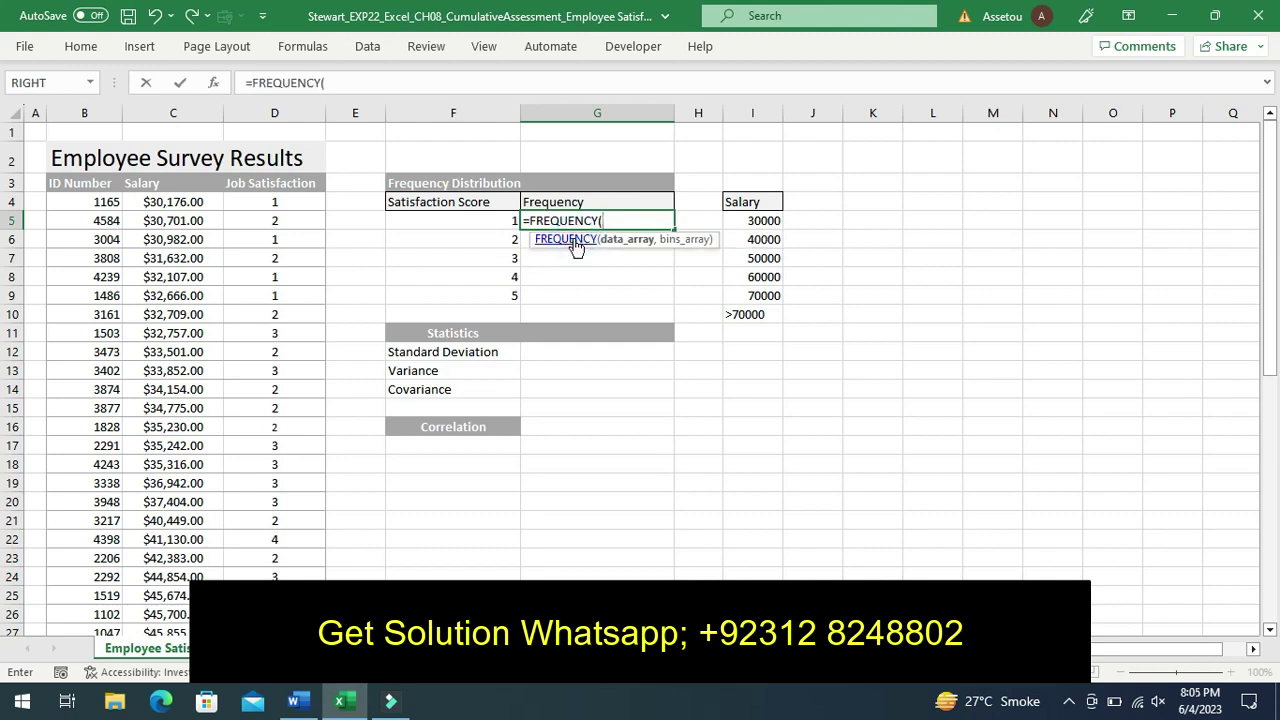
pyautogui.write('D4')
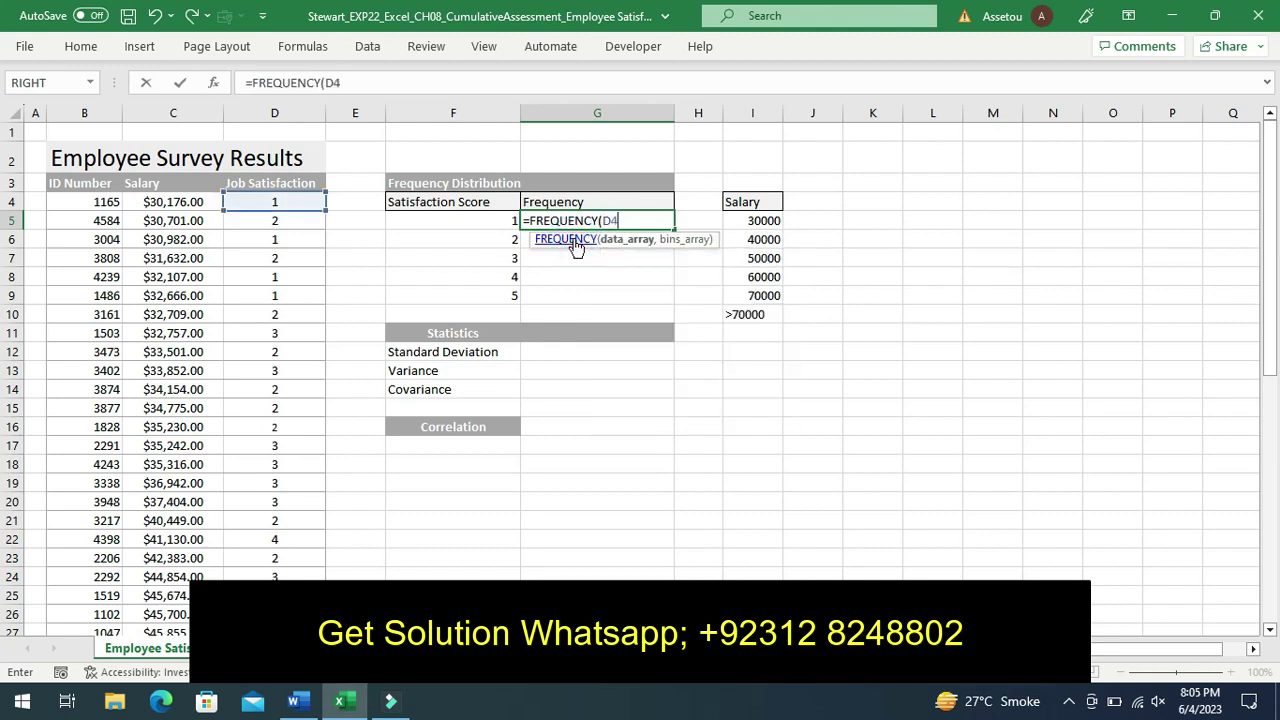
pyautogui.write(':D5')
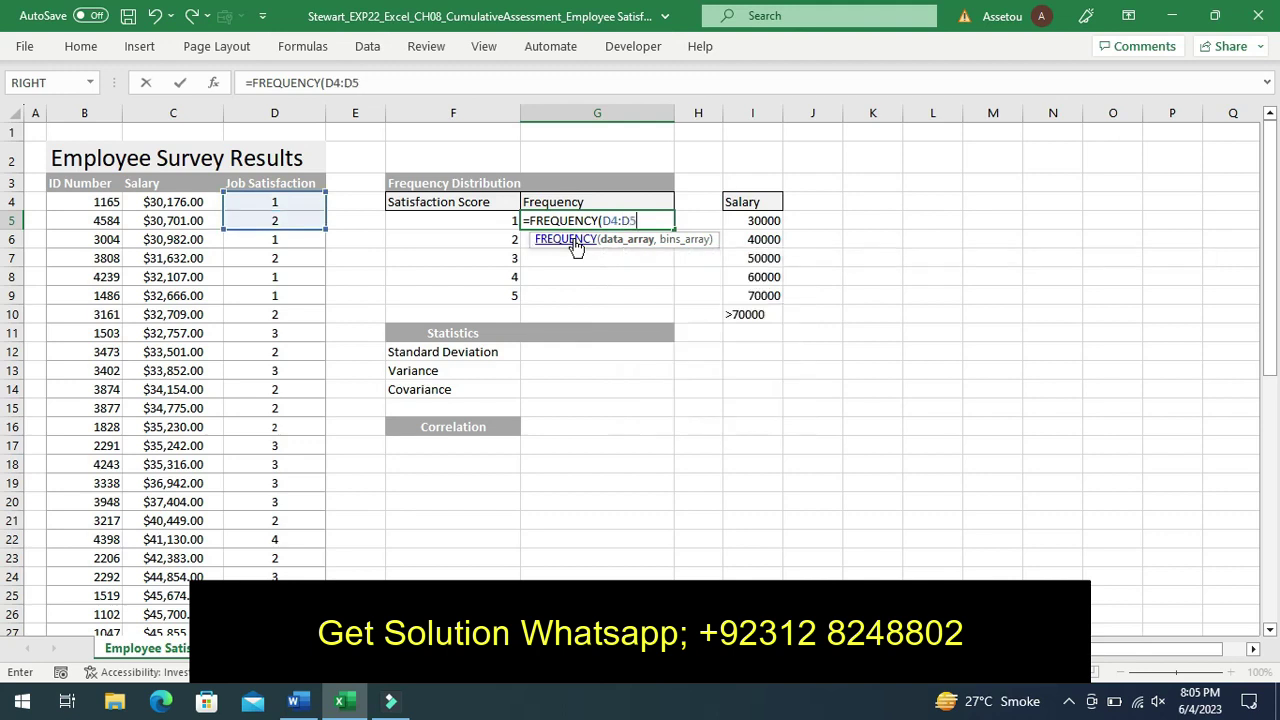
pyautogui.write('3,')
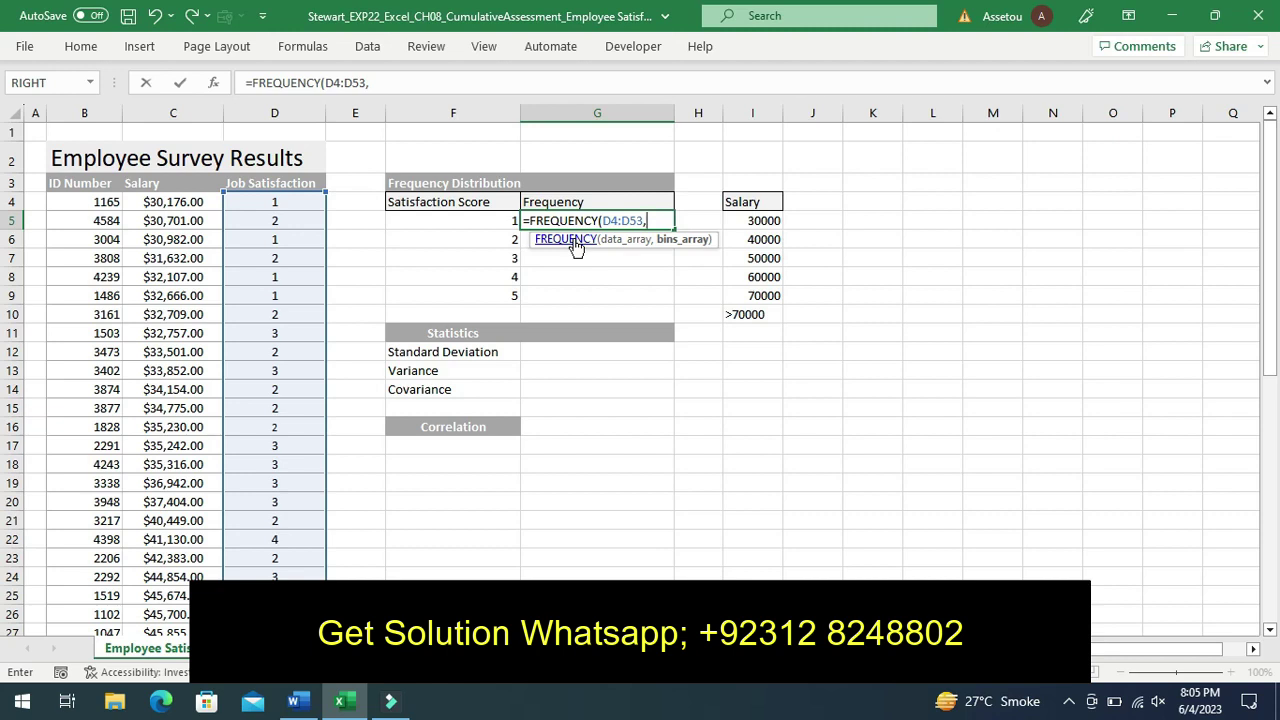
pyautogui.write('F5')
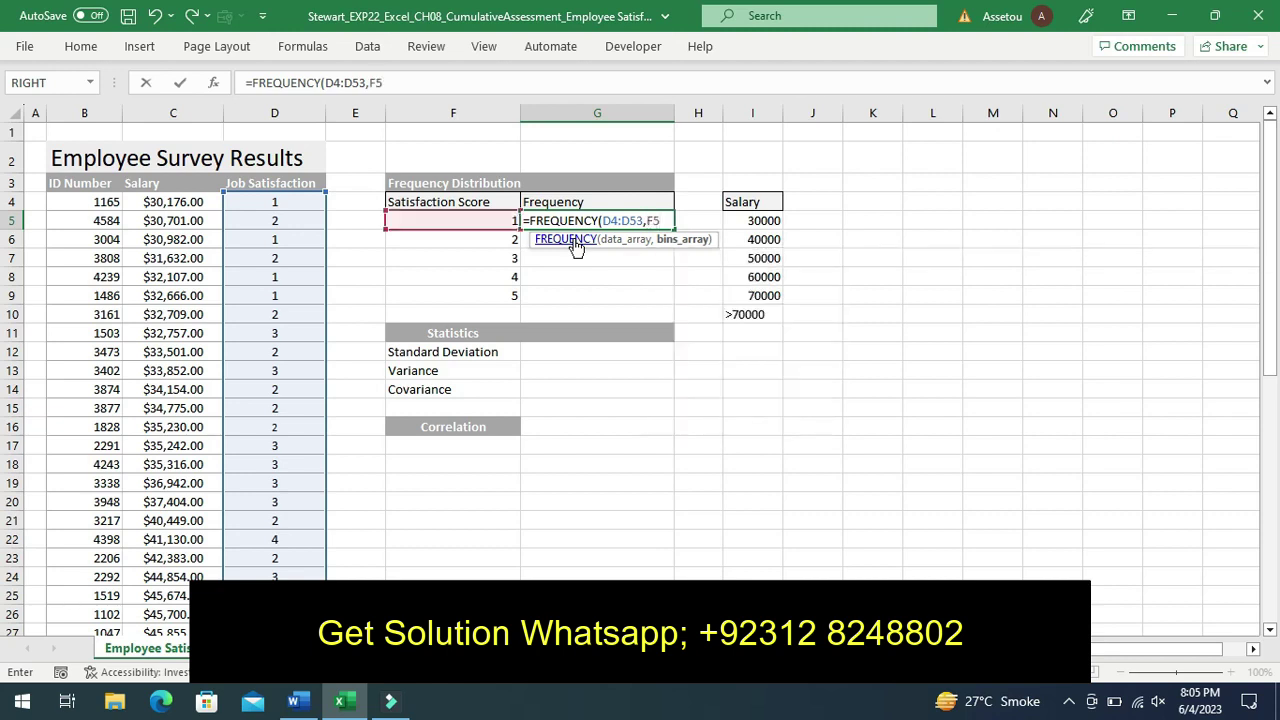
pyautogui.write(':')
pyautogui.write('F9')
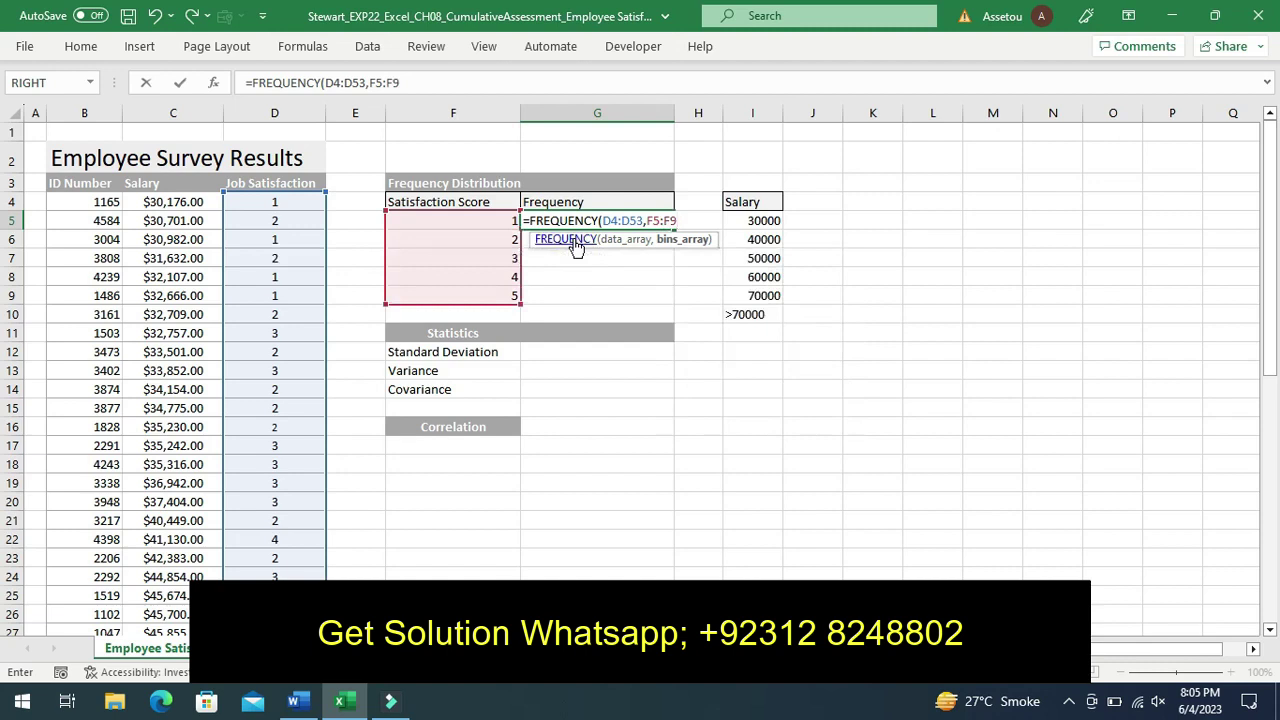
pyautogui.press('Return')
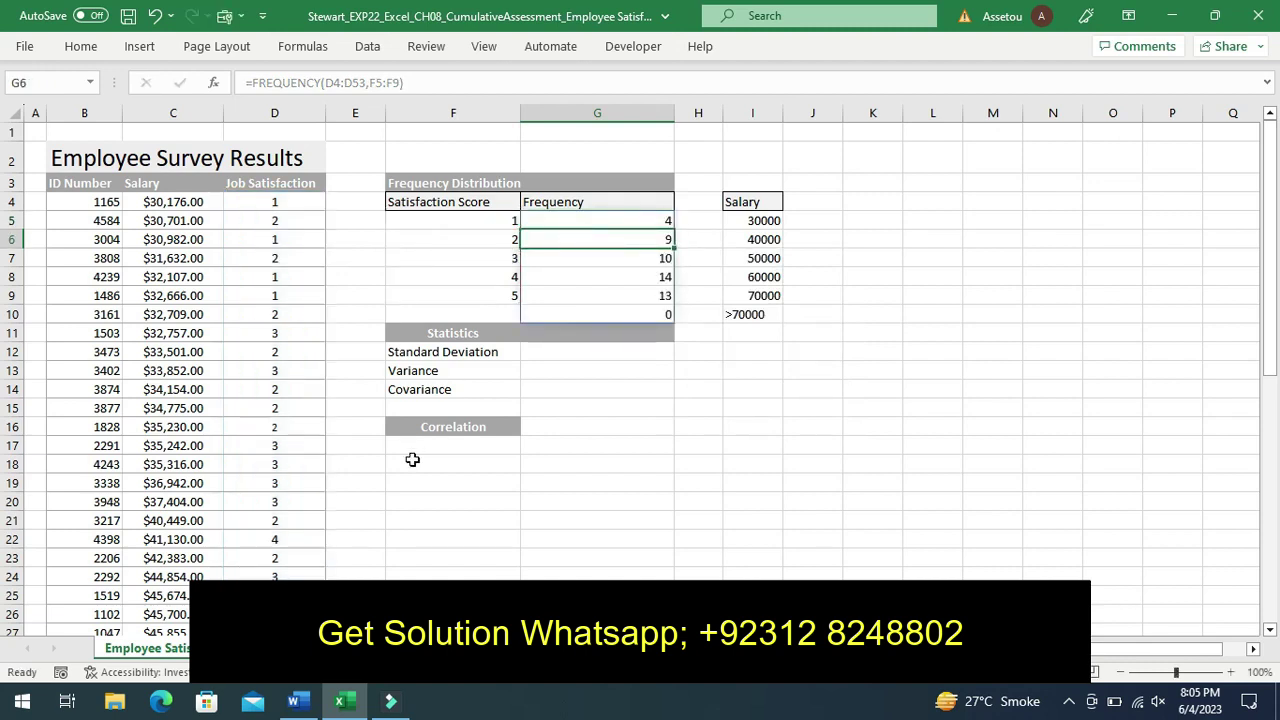
# Move the yellow highlight from Step 2 to Step 3's G12 standard deviation instruction
pyautogui.click(293, 701)
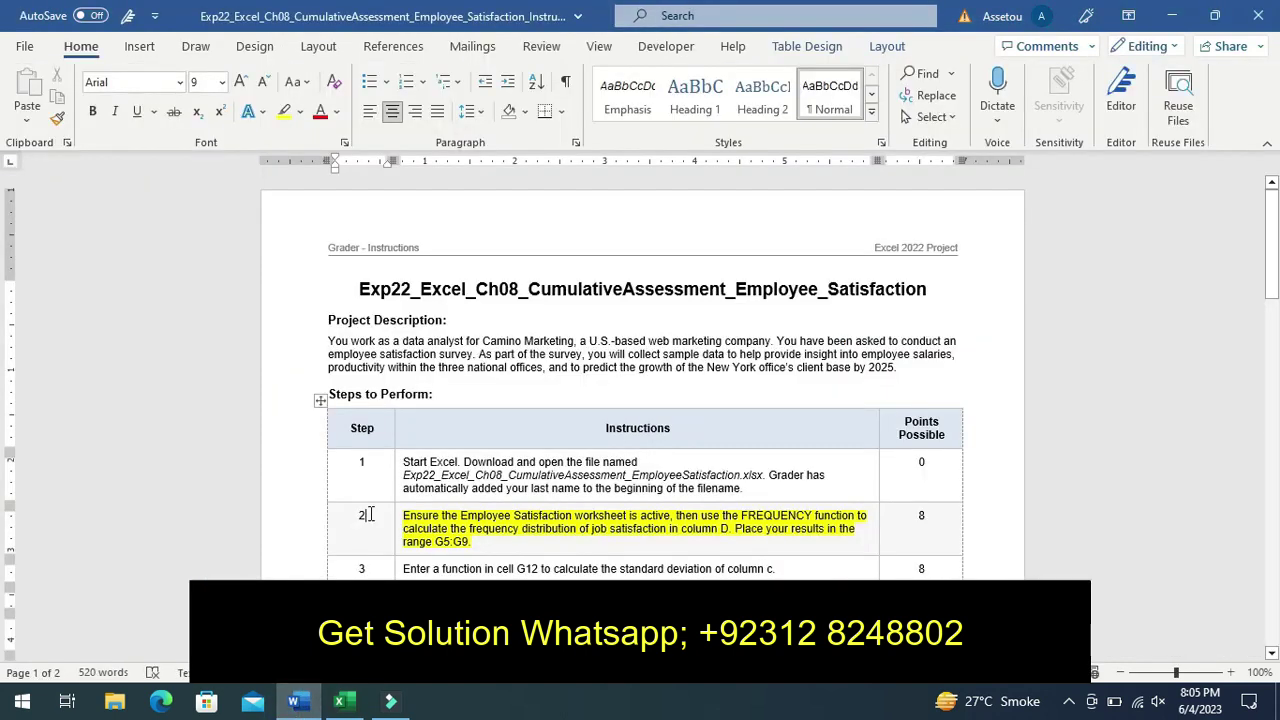
pyautogui.press('Tab')
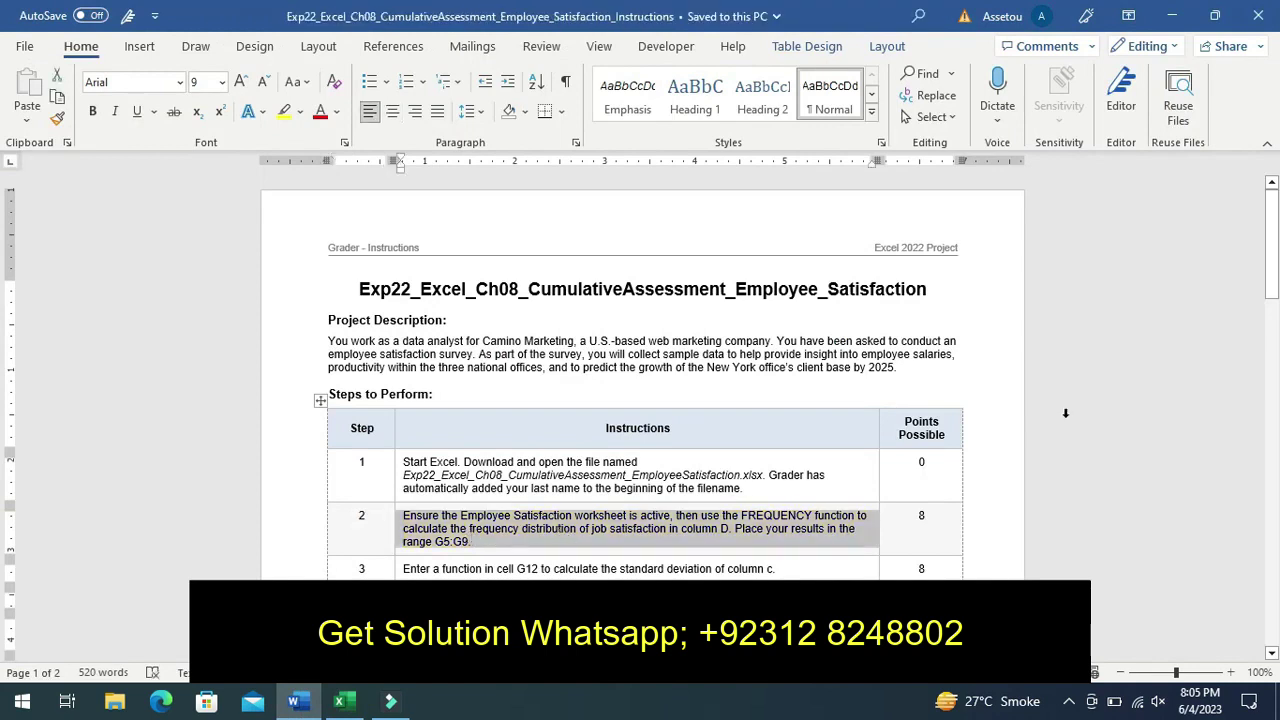
pyautogui.moveTo(1272, 265); pyautogui.dragTo(1272, 320)
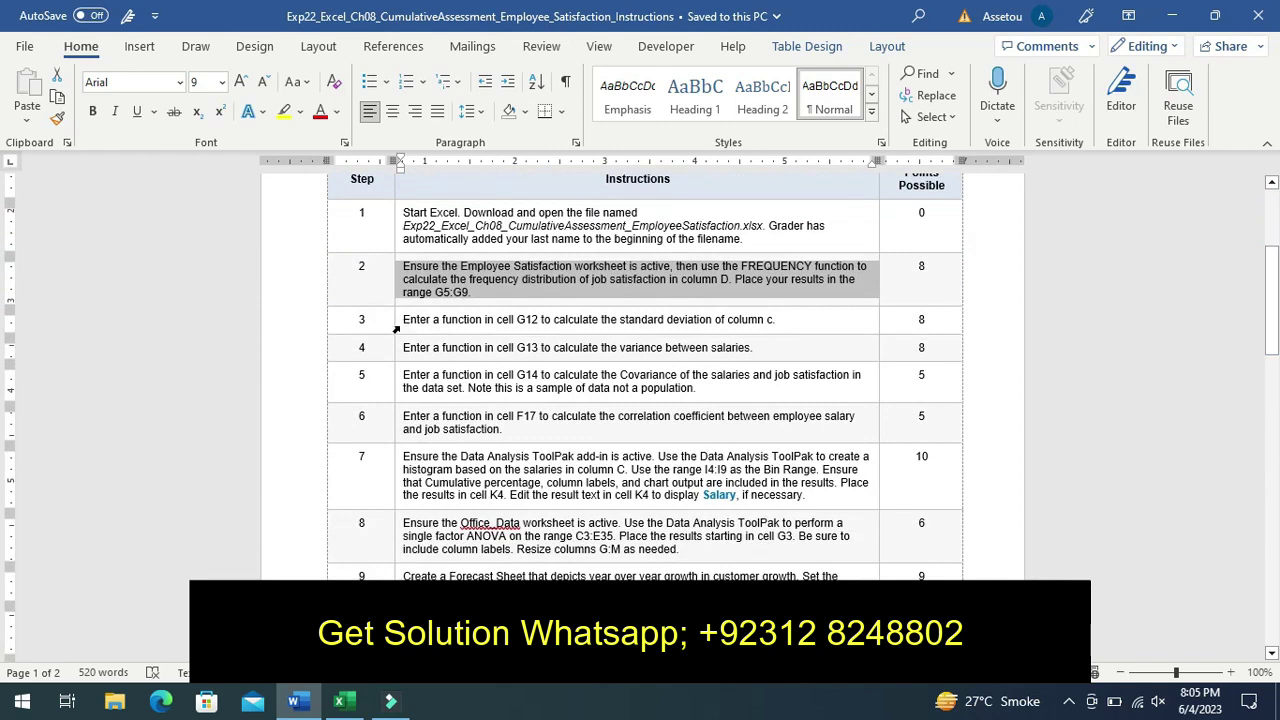
pyautogui.click(396, 327)
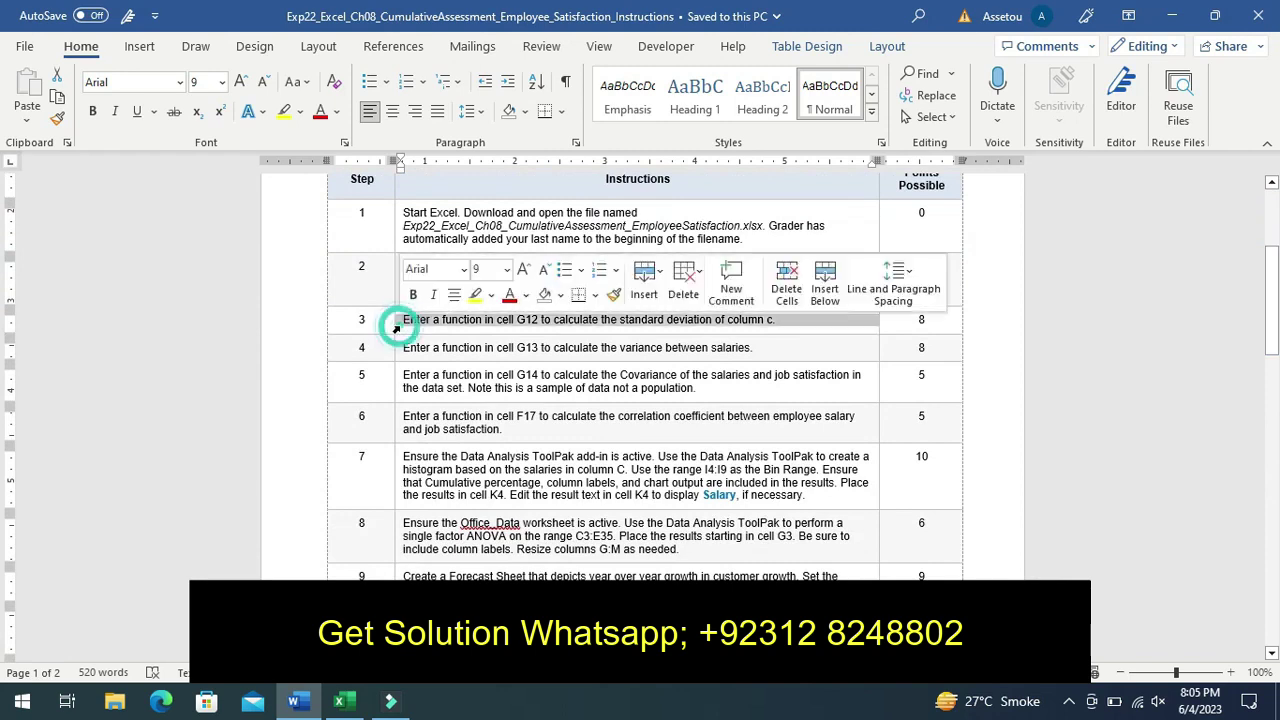
pyautogui.click(476, 303)
pyautogui.click(370, 347)
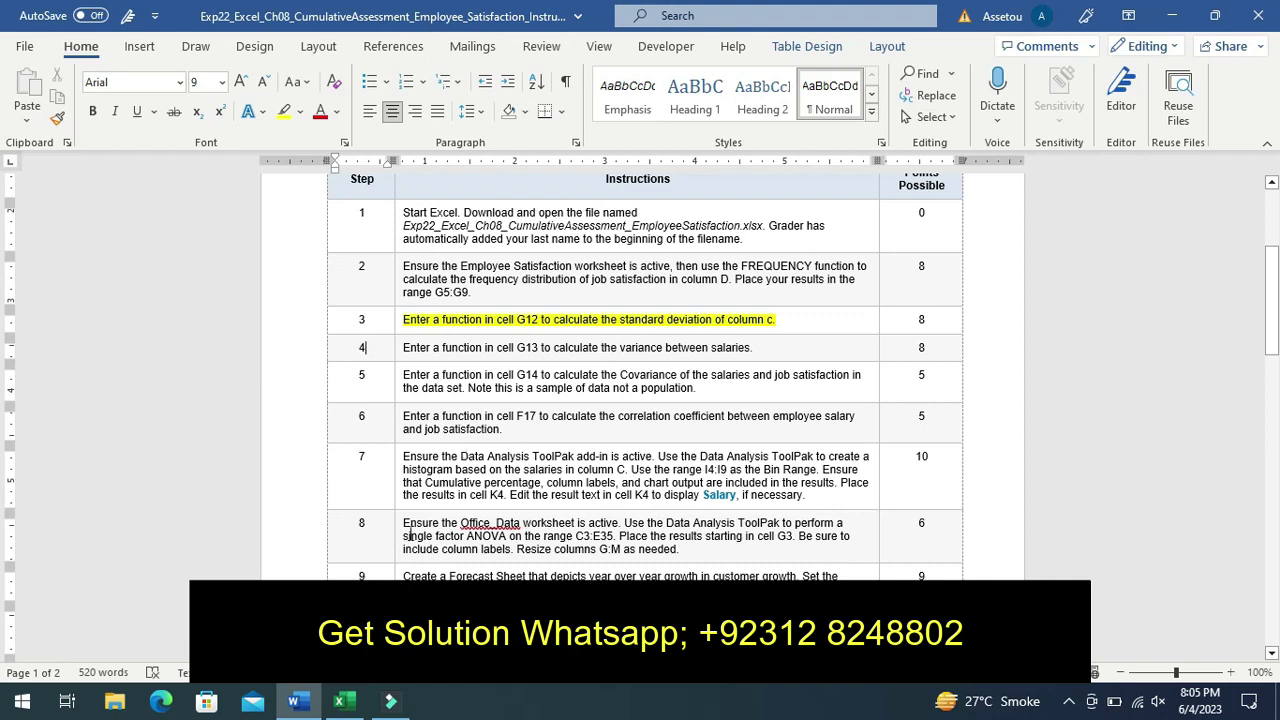
pyautogui.click(340, 701)
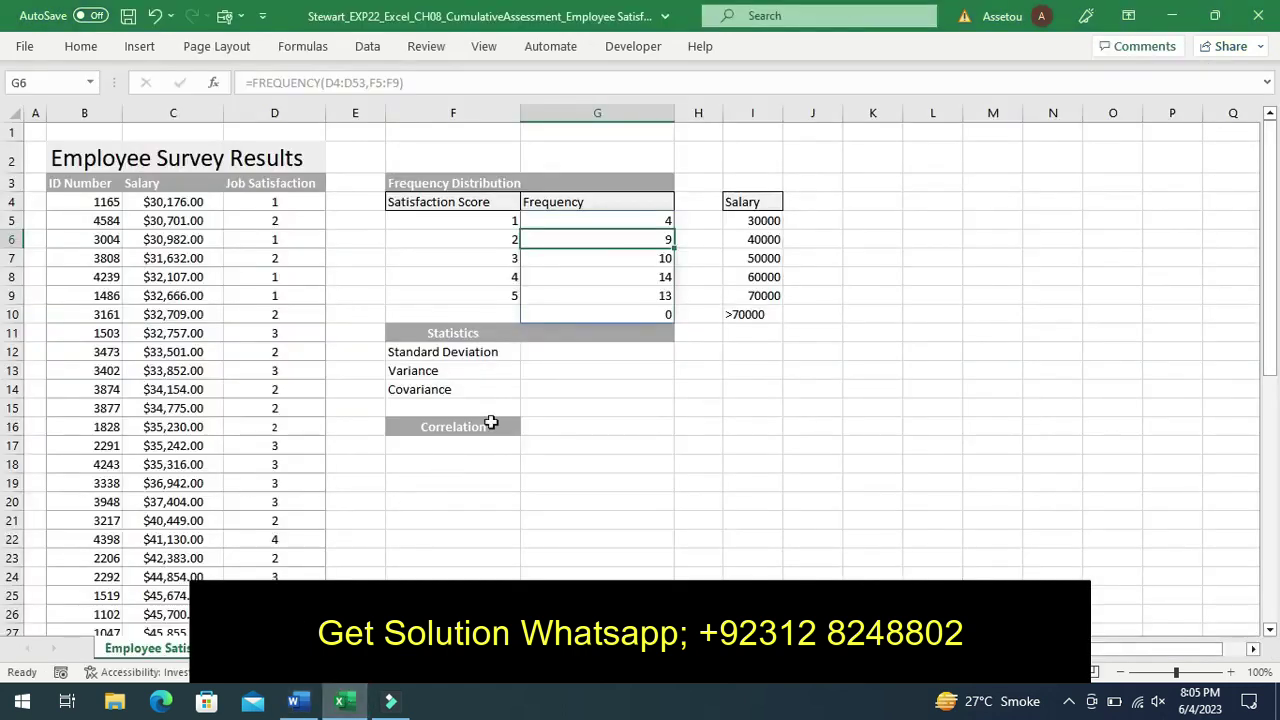
# Enter =STDEV.S(C4:C53) in G12, giving a salary standard deviation of 13830.30896
pyautogui.click(551, 358)
pyautogui.write('=')
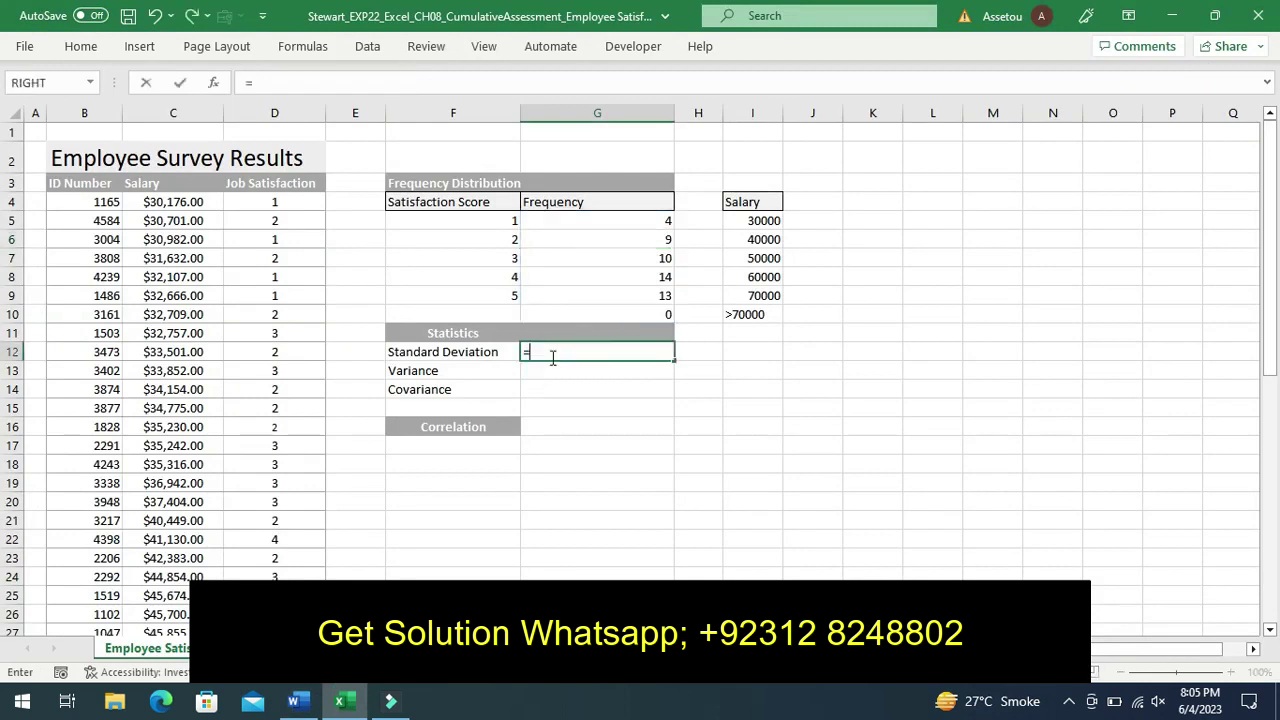
pyautogui.write('std')
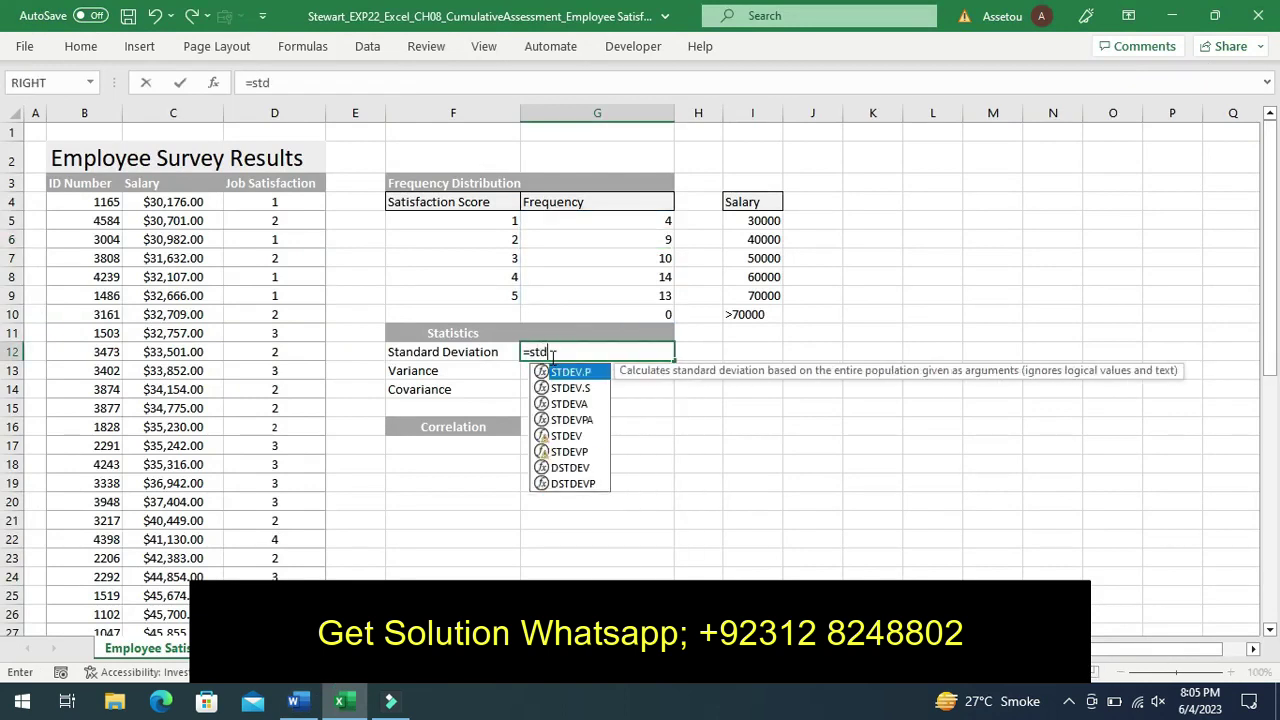
pyautogui.doubleClick(569, 387)
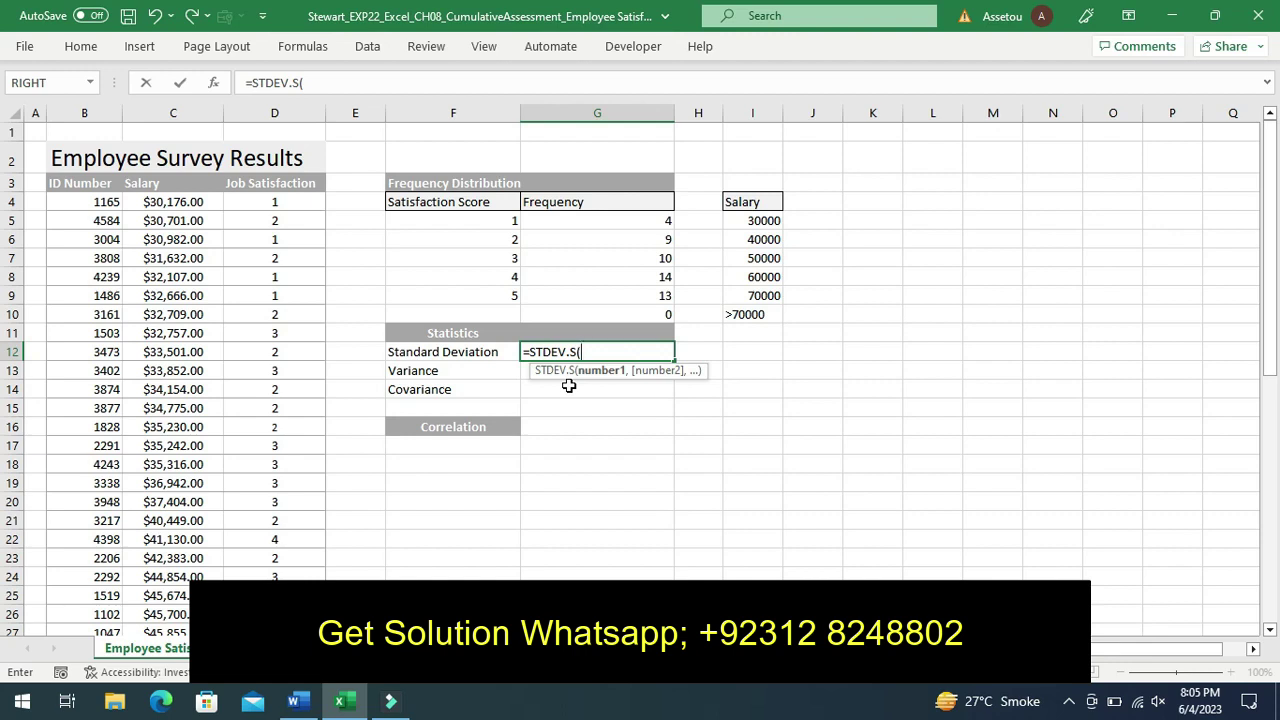
pyautogui.write('C')
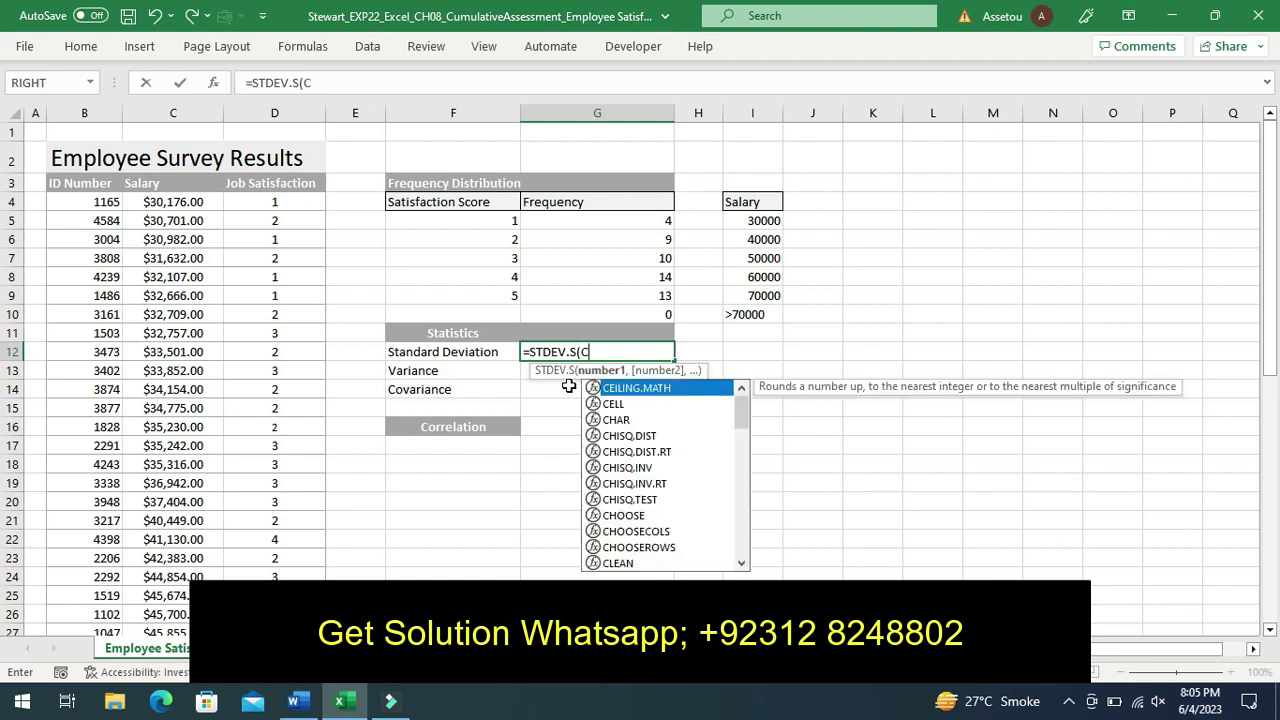
pyautogui.write('4C53')
pyautogui.press('Return')
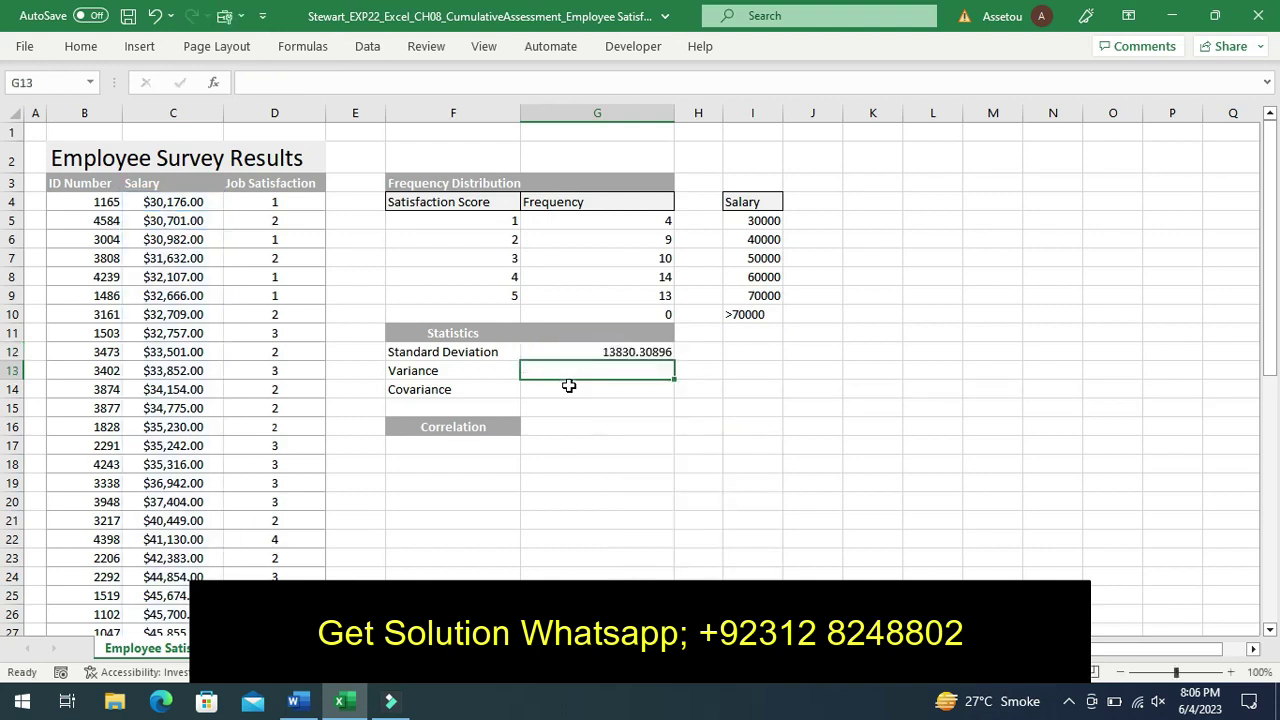
pyautogui.click(296, 703)
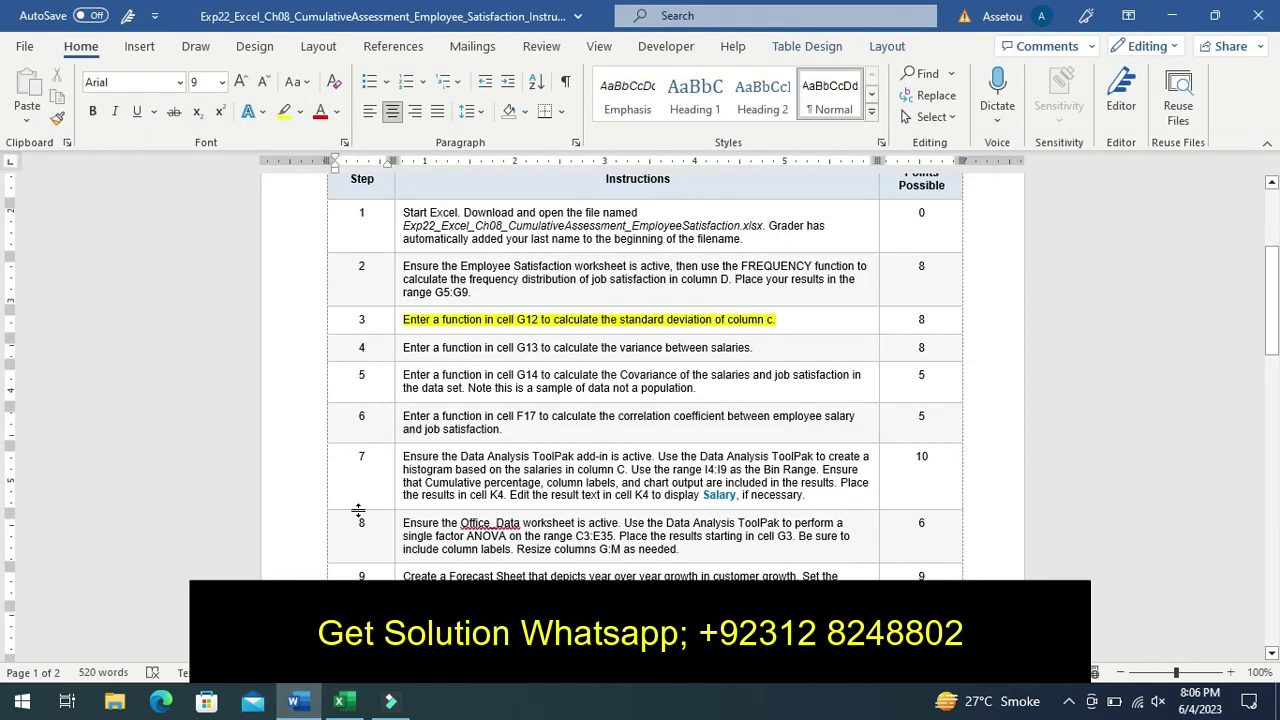
# Shift the yellow highlight from Step 3 to Step 4's G13 salary variance instruction
pyautogui.hotkey('ctrl', 'z')
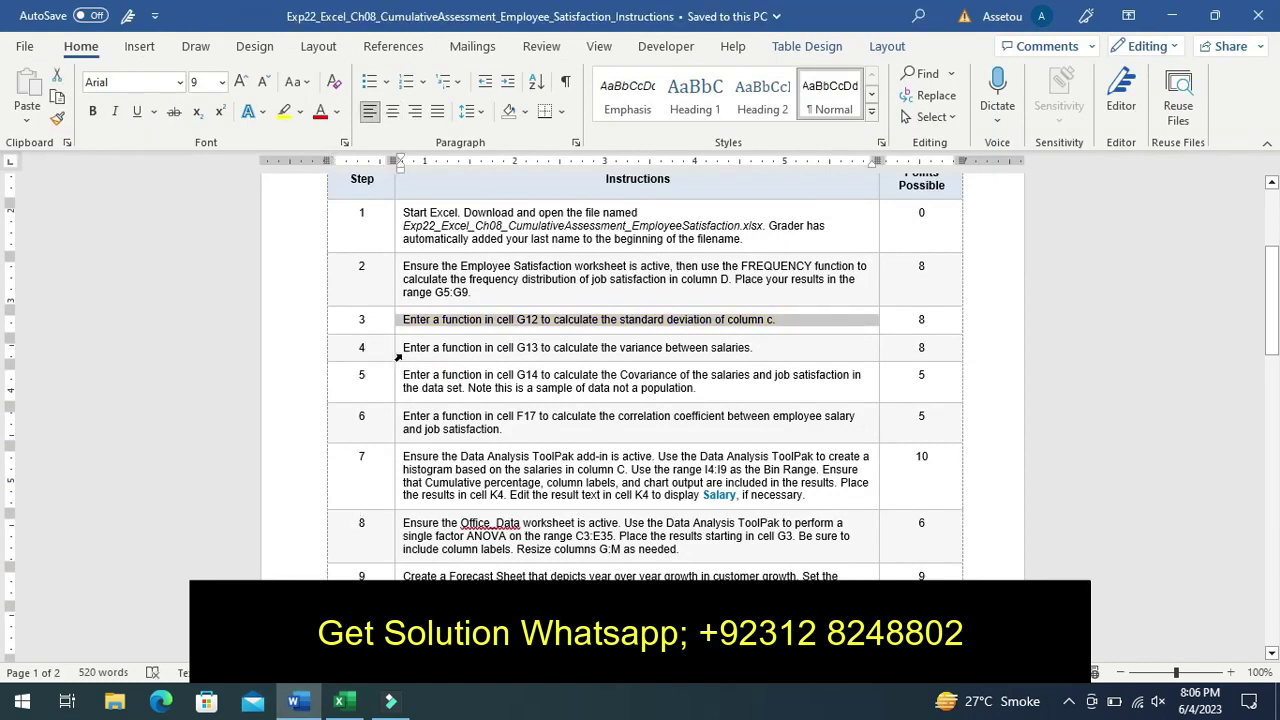
pyautogui.click(397, 357)
pyautogui.click(477, 323)
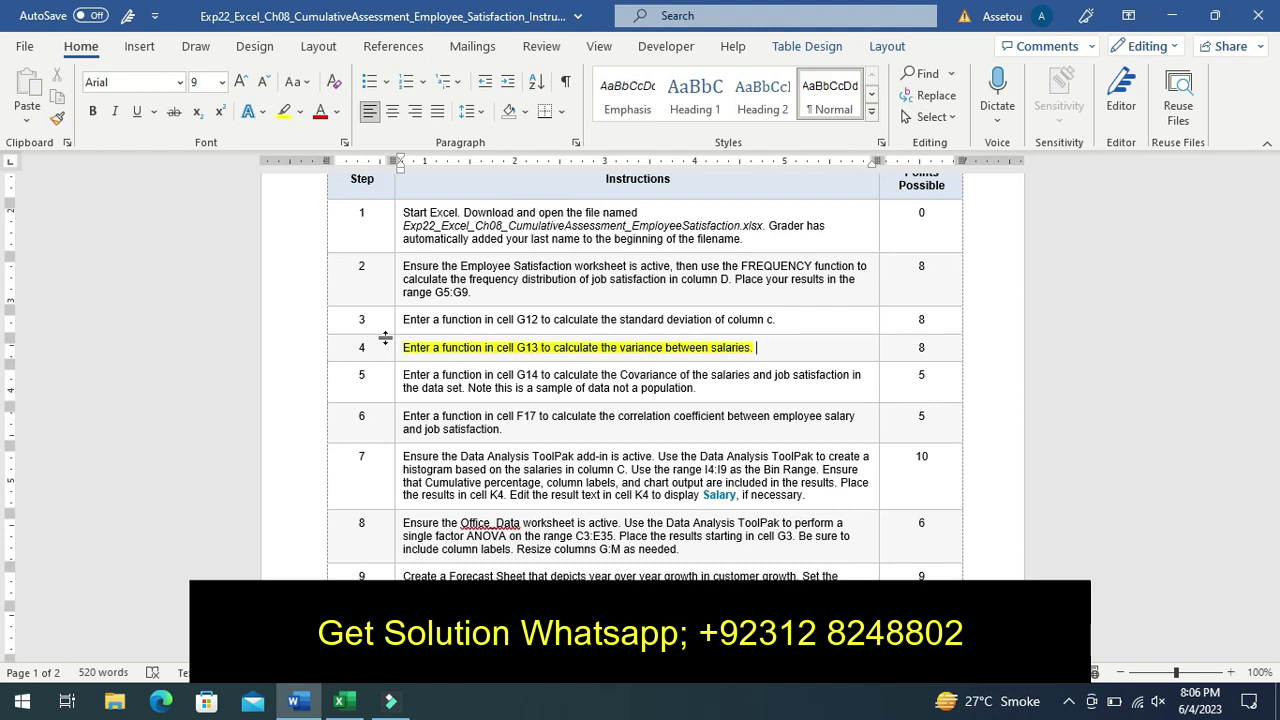
pyautogui.click(340, 701)
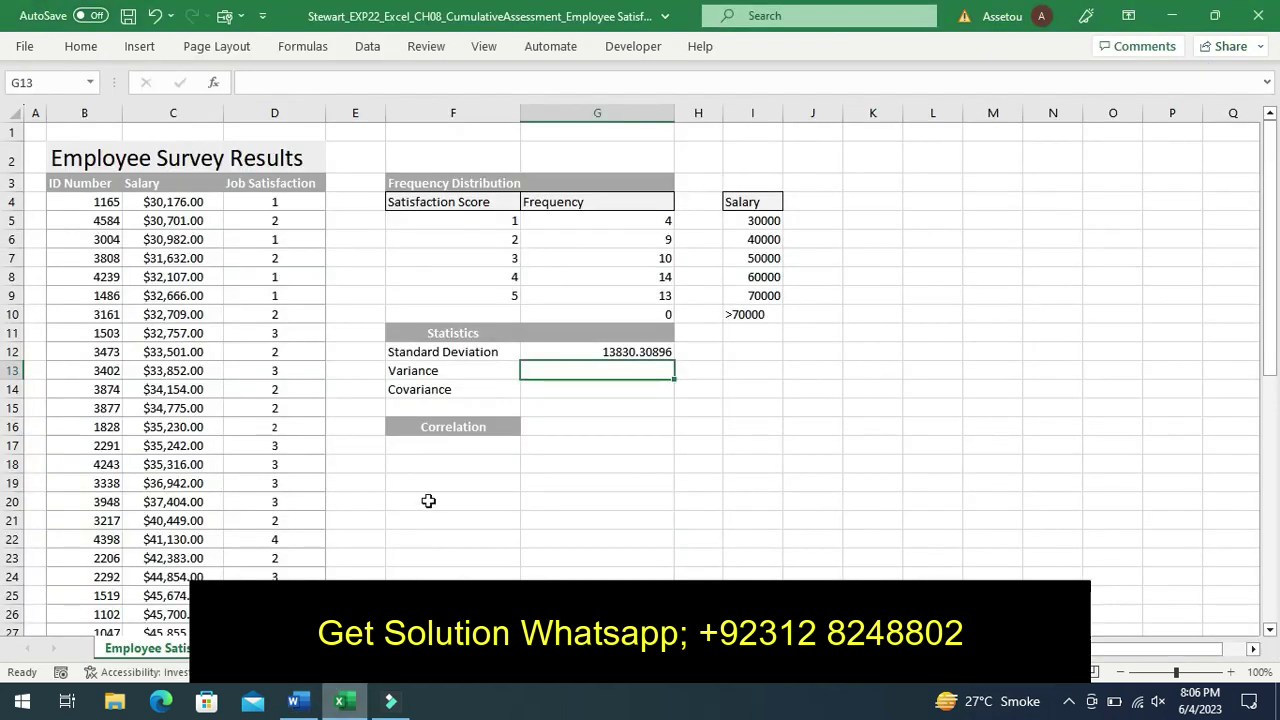
# Build a VAR formula over salaries C4:C53 in G13, replacing a mistaken VARPA pick
pyautogui.write('=')
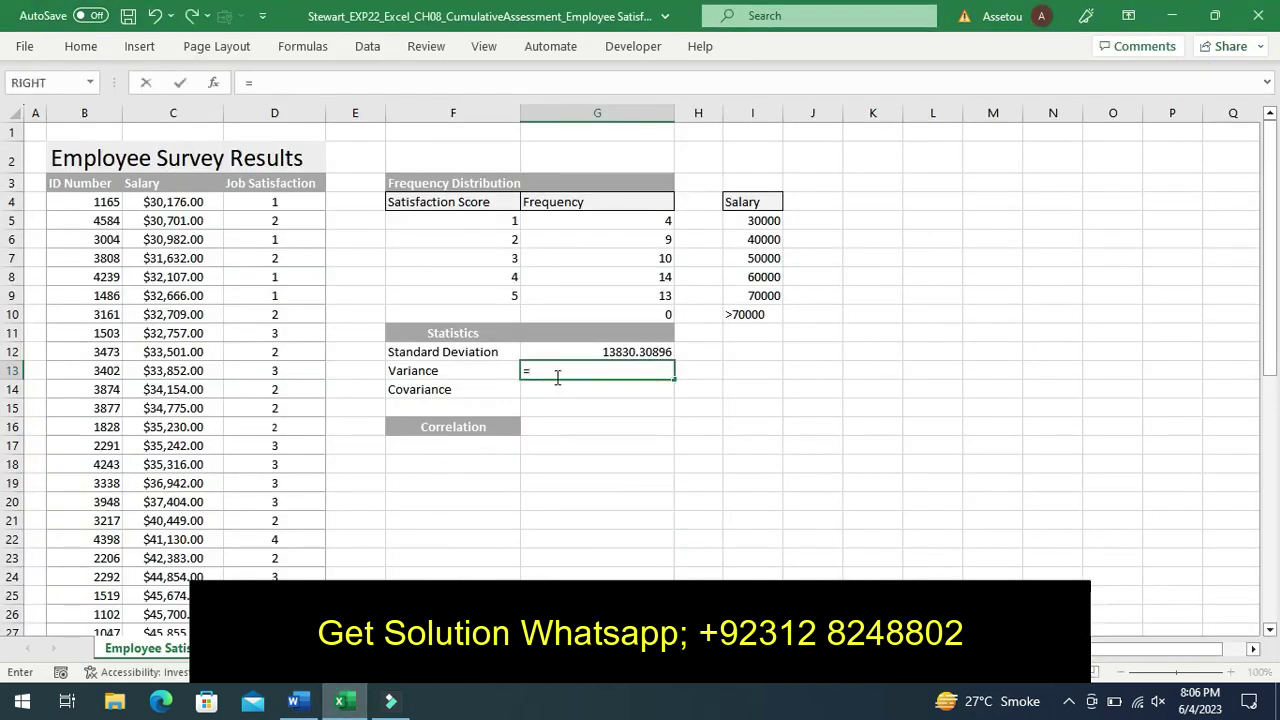
pyautogui.write('var')
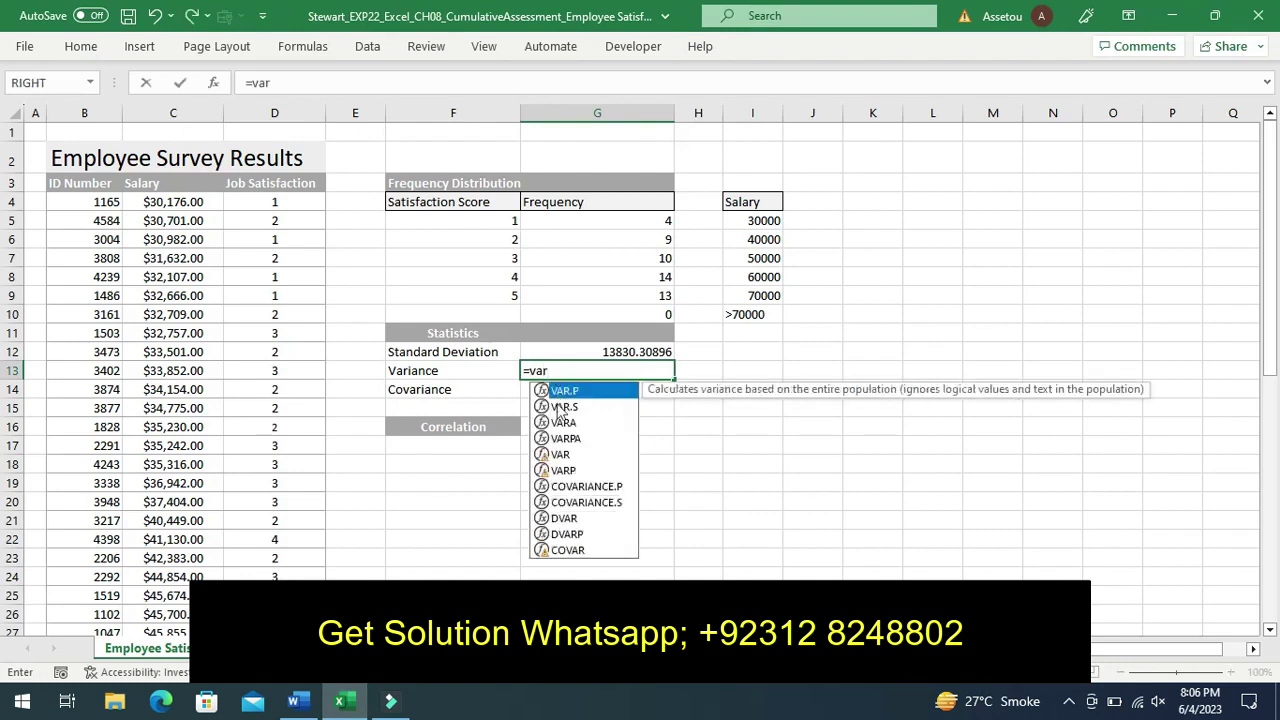
pyautogui.doubleClick(557, 441)
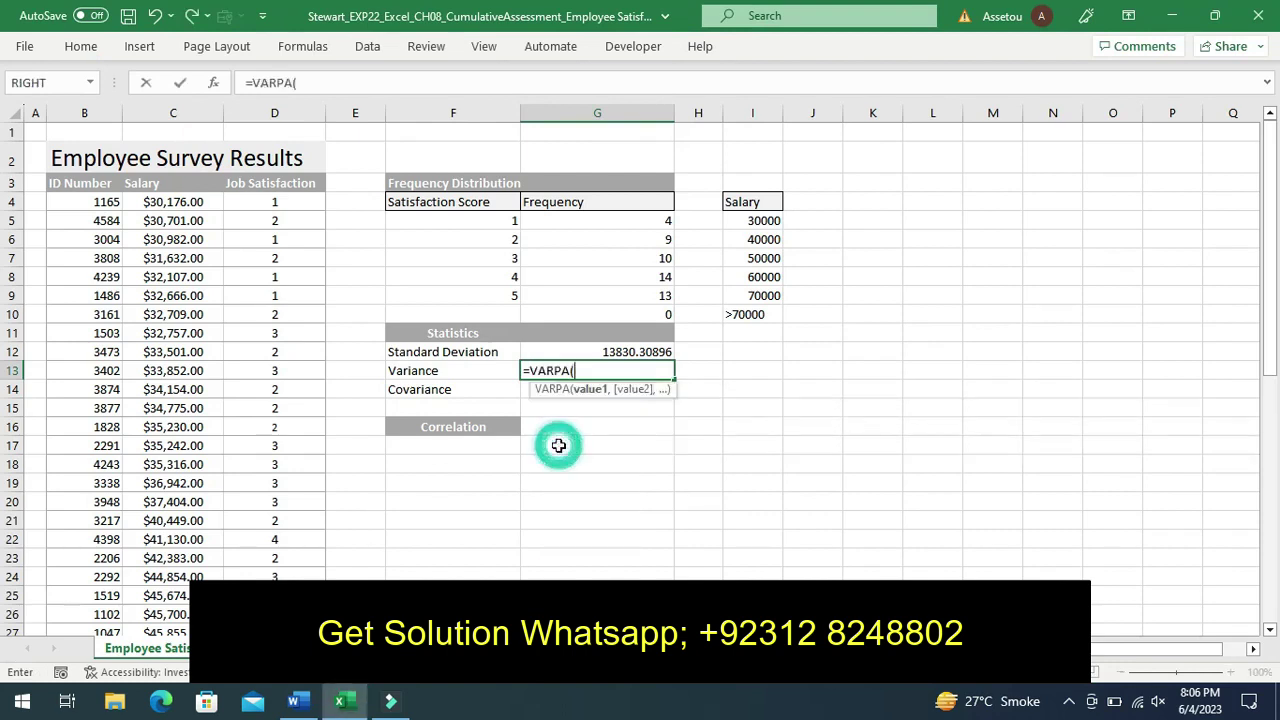
pyautogui.press('BackSpace')
pyautogui.press('BackSpace')
pyautogui.press('BackSpace')
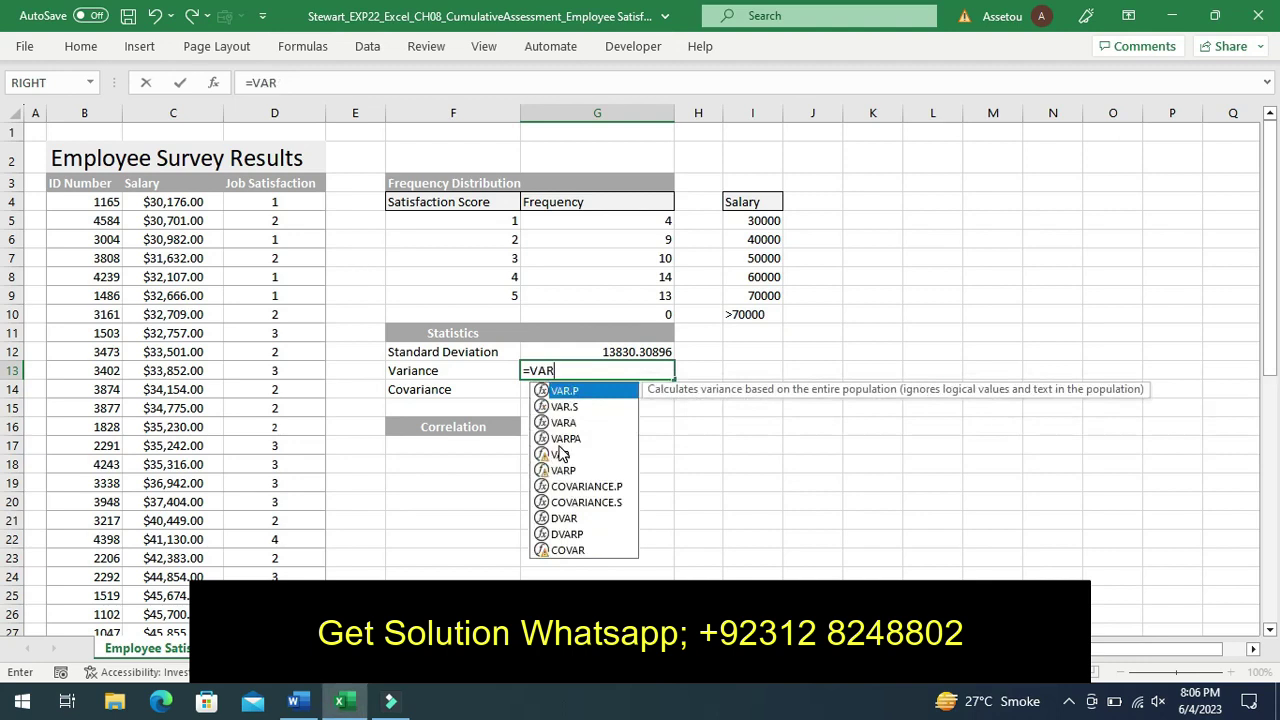
pyautogui.doubleClick(559, 455)
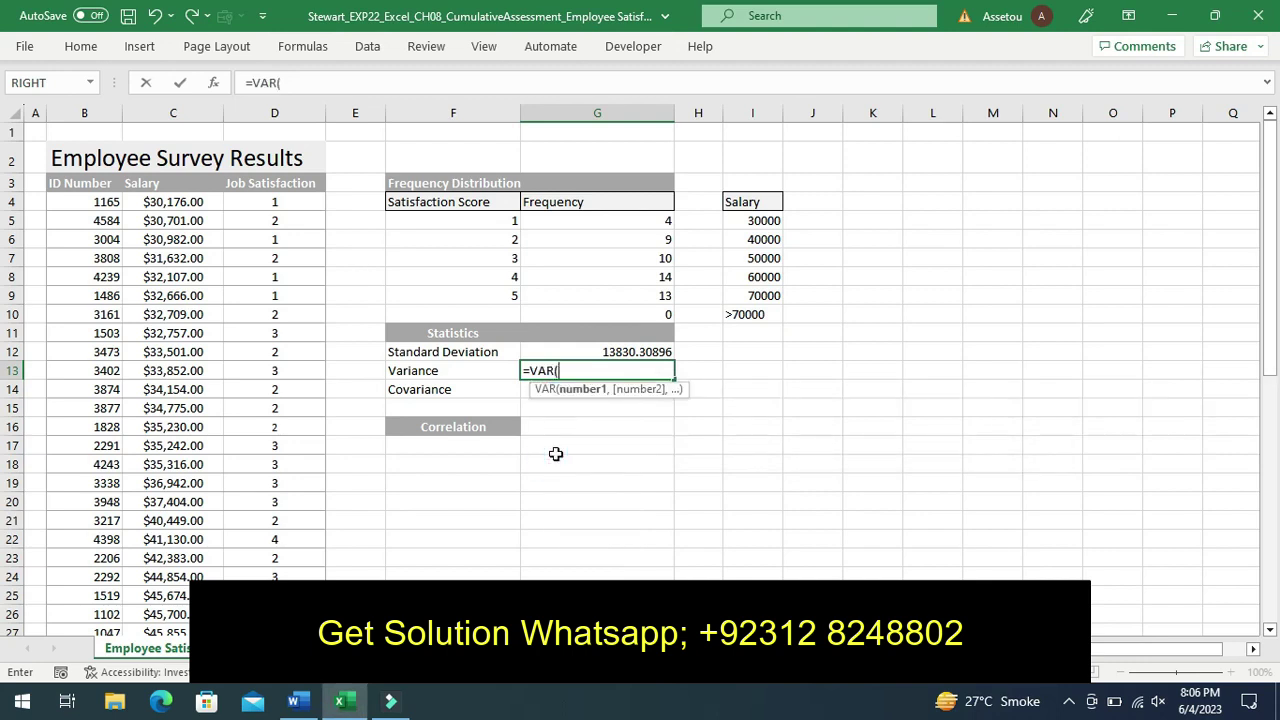
pyautogui.write('C')
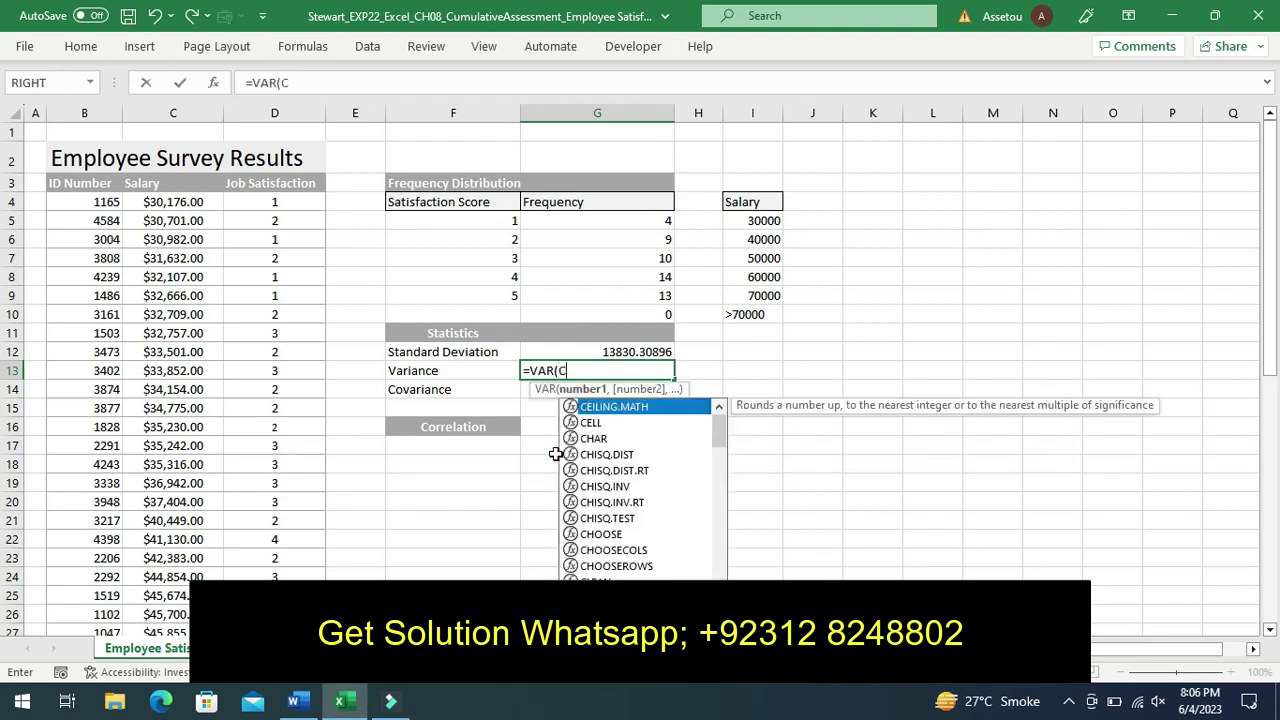
pyautogui.write('4:')
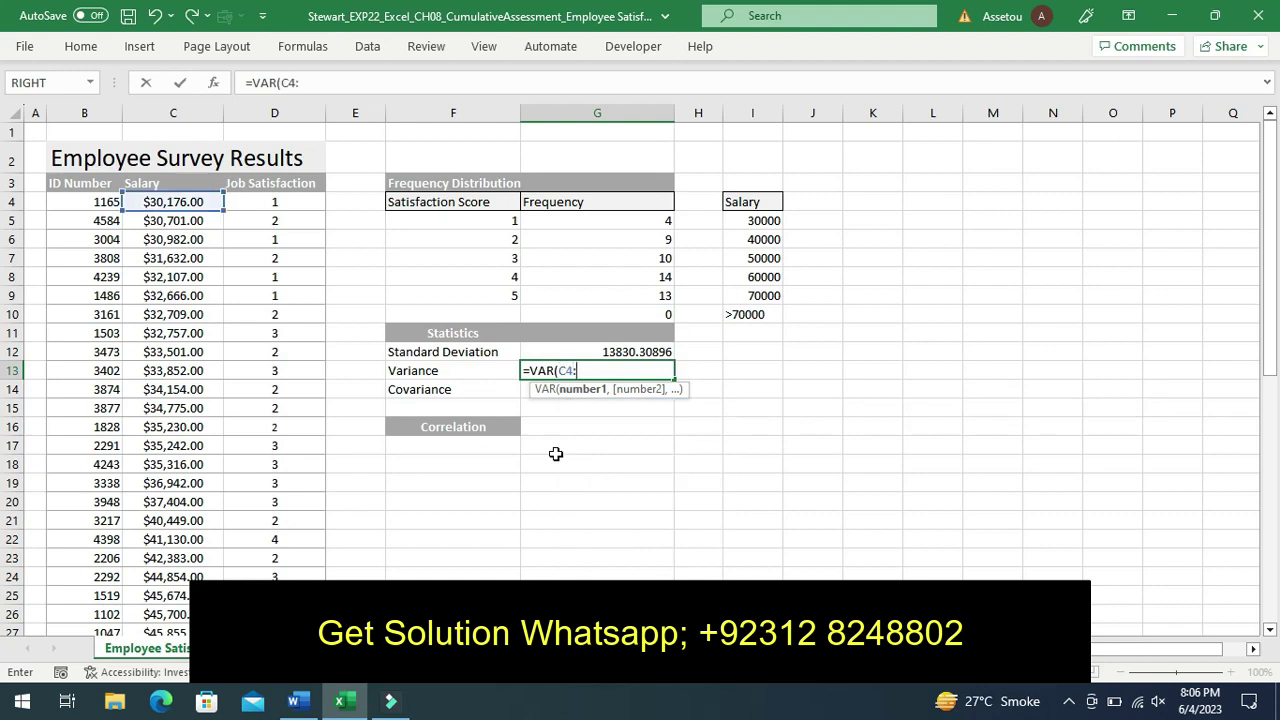
pyautogui.write('C33')
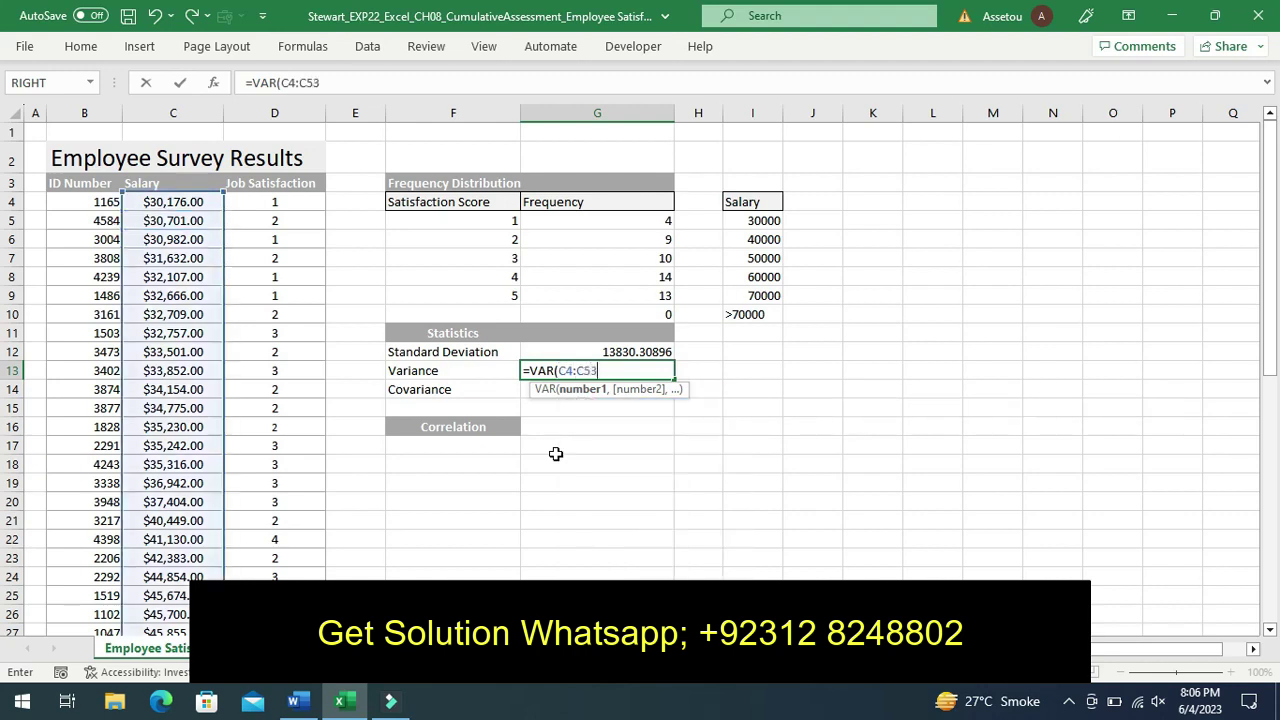
pyautogui.press('Return')
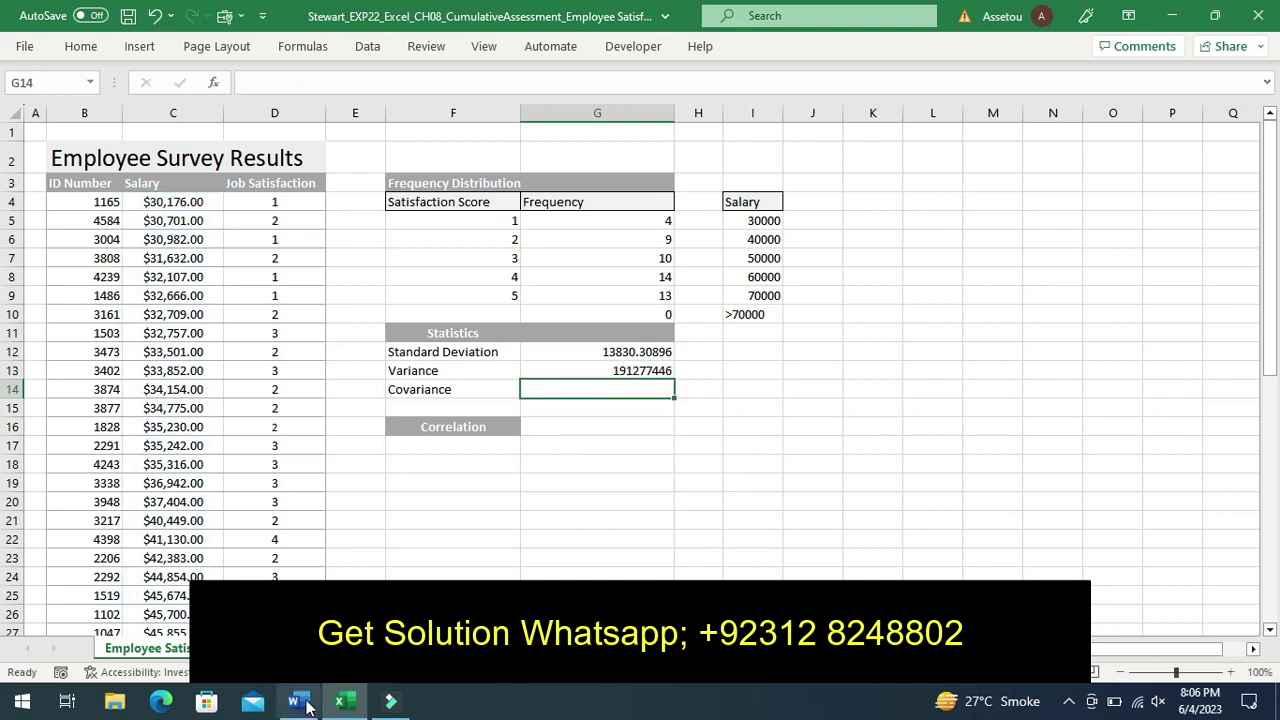
# Move the yellow highlight from Step 4 to Step 5's G14 covariance instruction
pyautogui.click(293, 701)
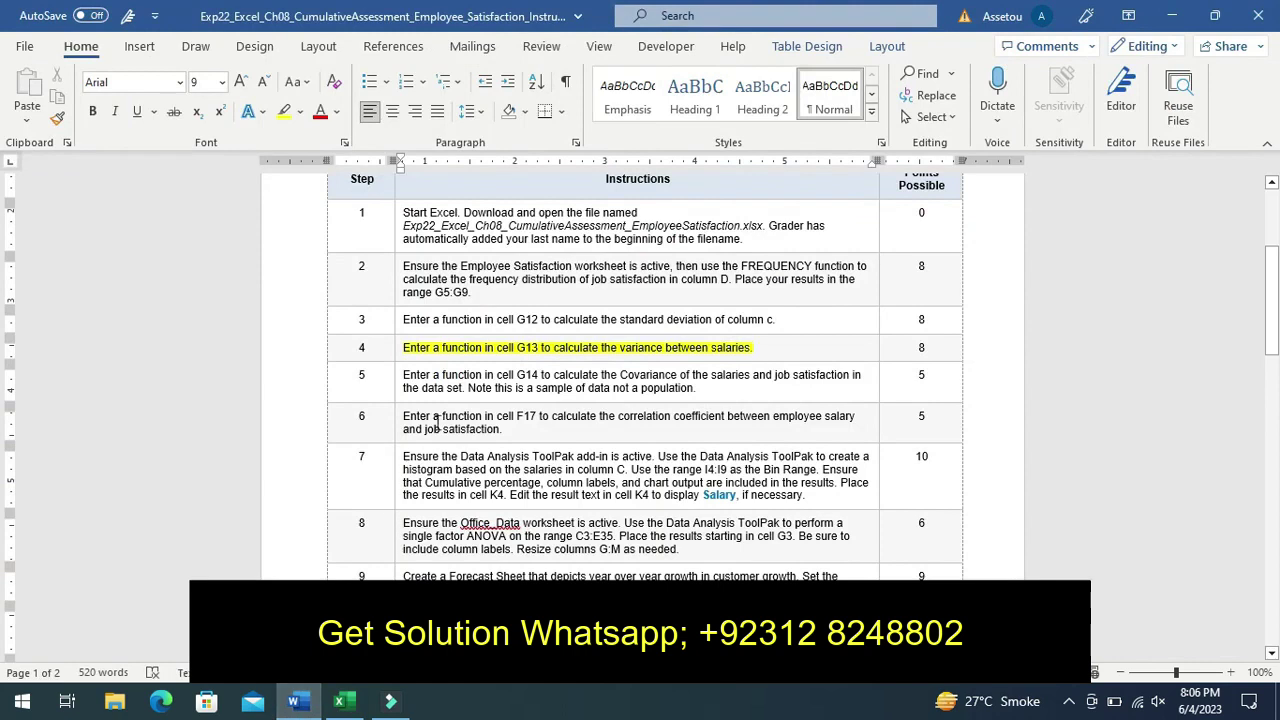
pyautogui.hotkey('ctrl', 'z')
pyautogui.hotkey('ctrl', 's')
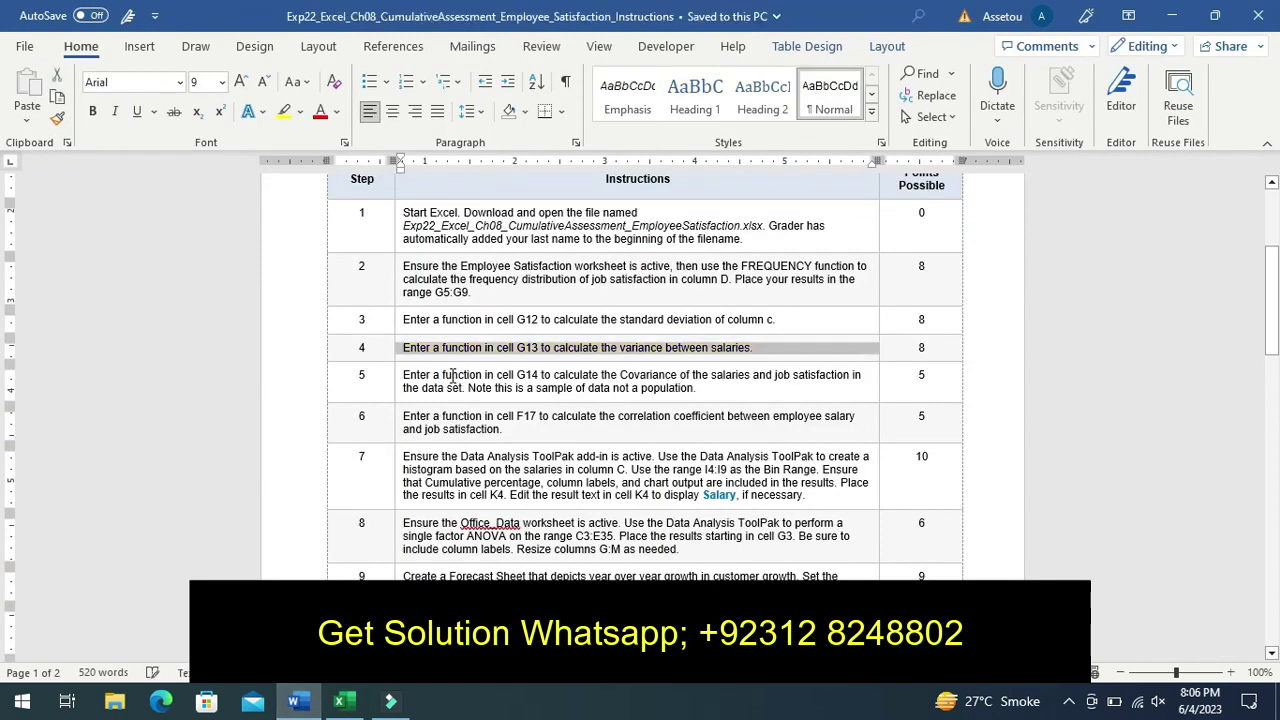
pyautogui.click(396, 398)
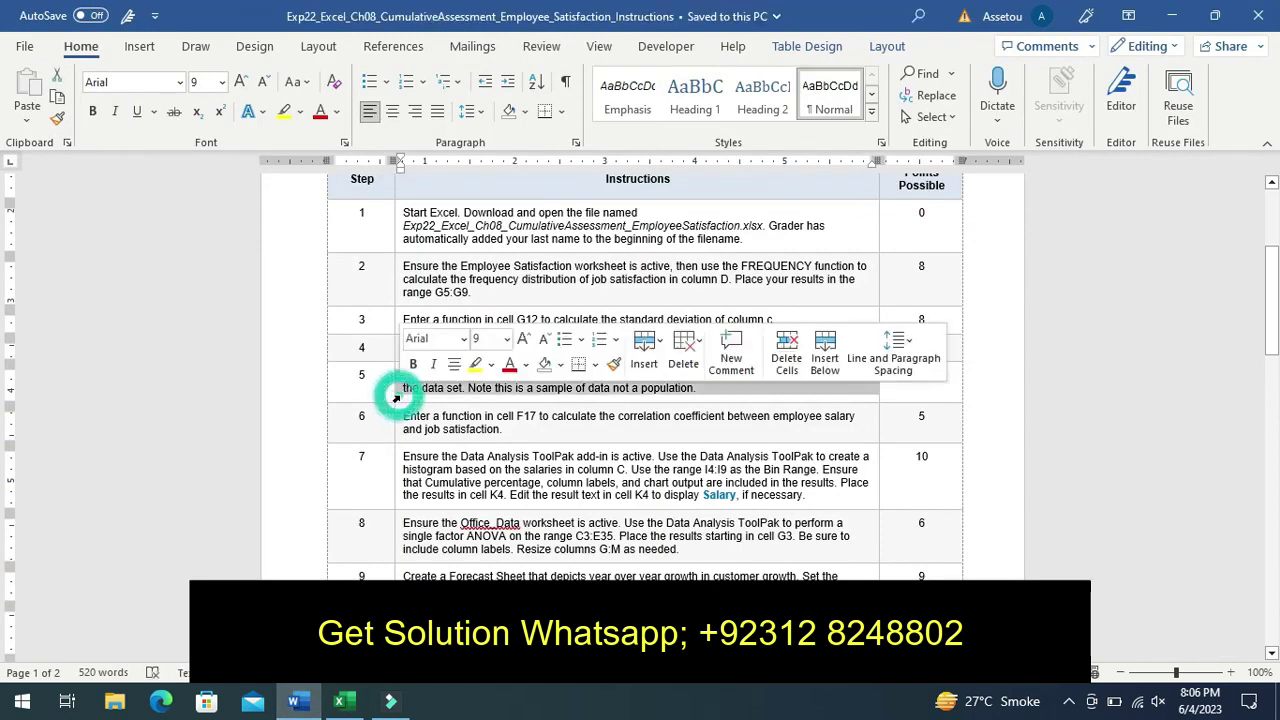
pyautogui.click(475, 364)
pyautogui.click(367, 390)
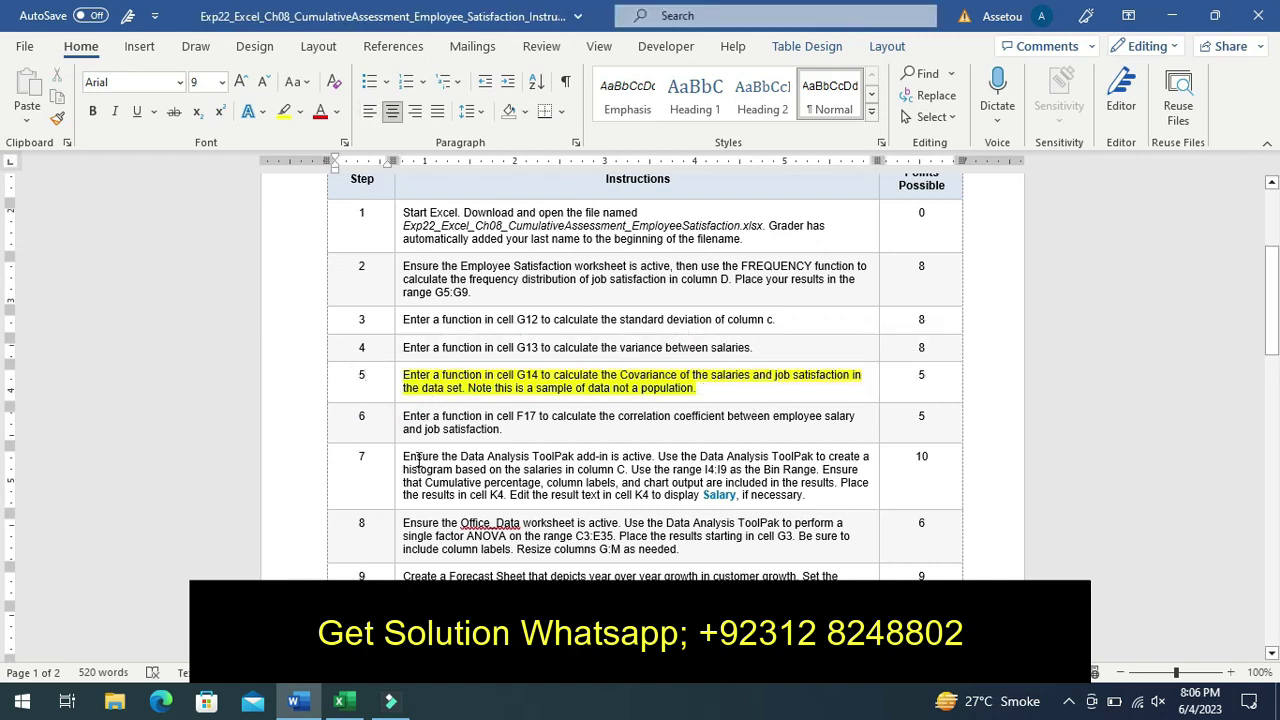
pyautogui.click(345, 699)
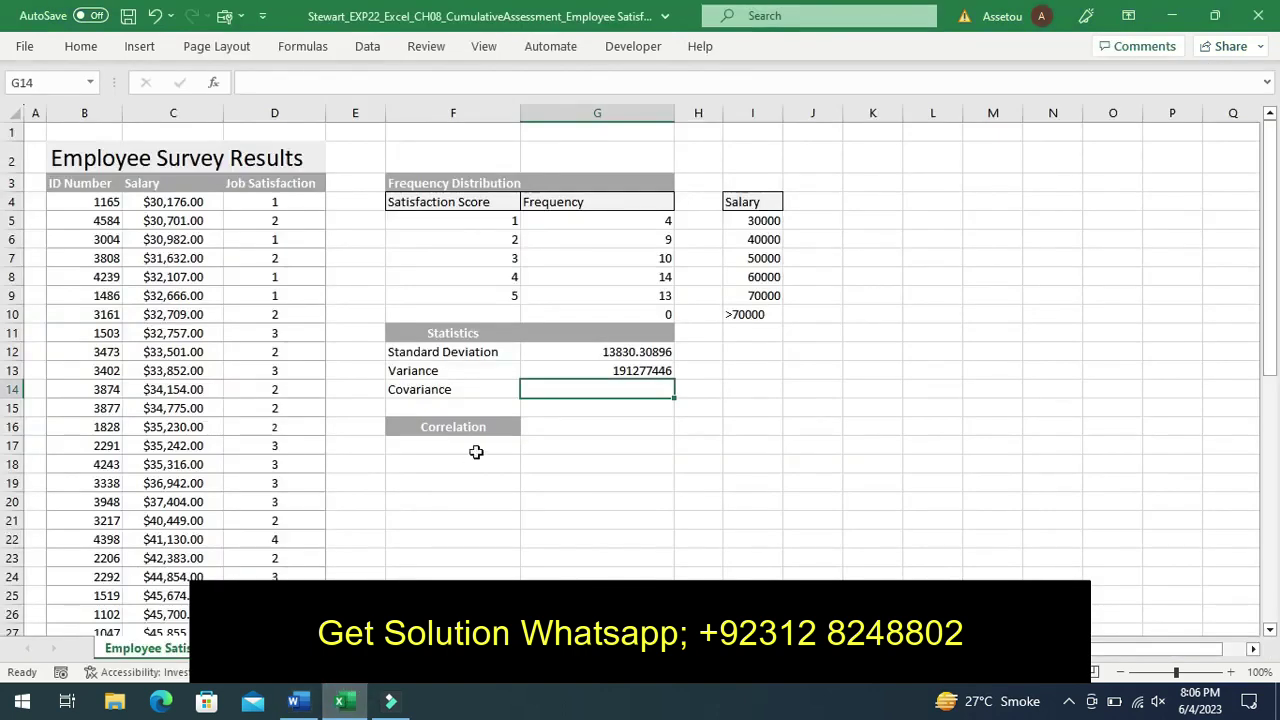
# Enter =COVARIANCE.S(C4:C53,D4:D53) in G14, giving 14942.78898
pyautogui.write('=')
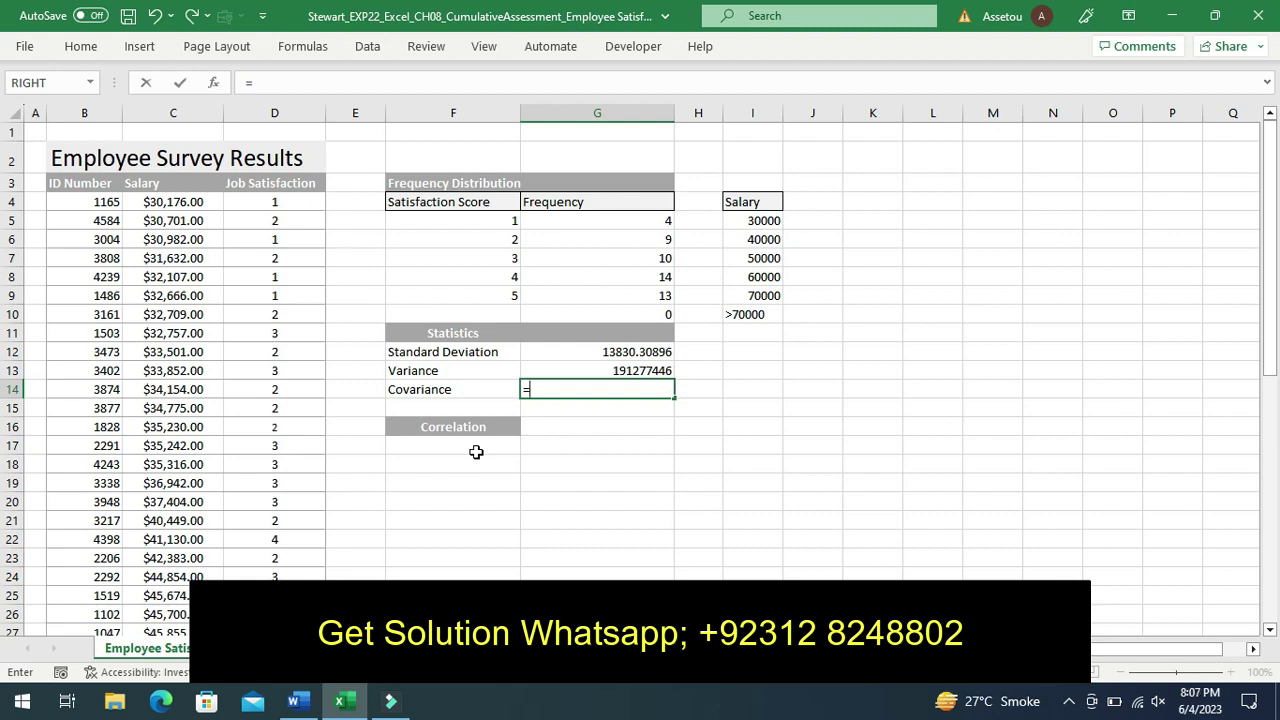
pyautogui.write('co')
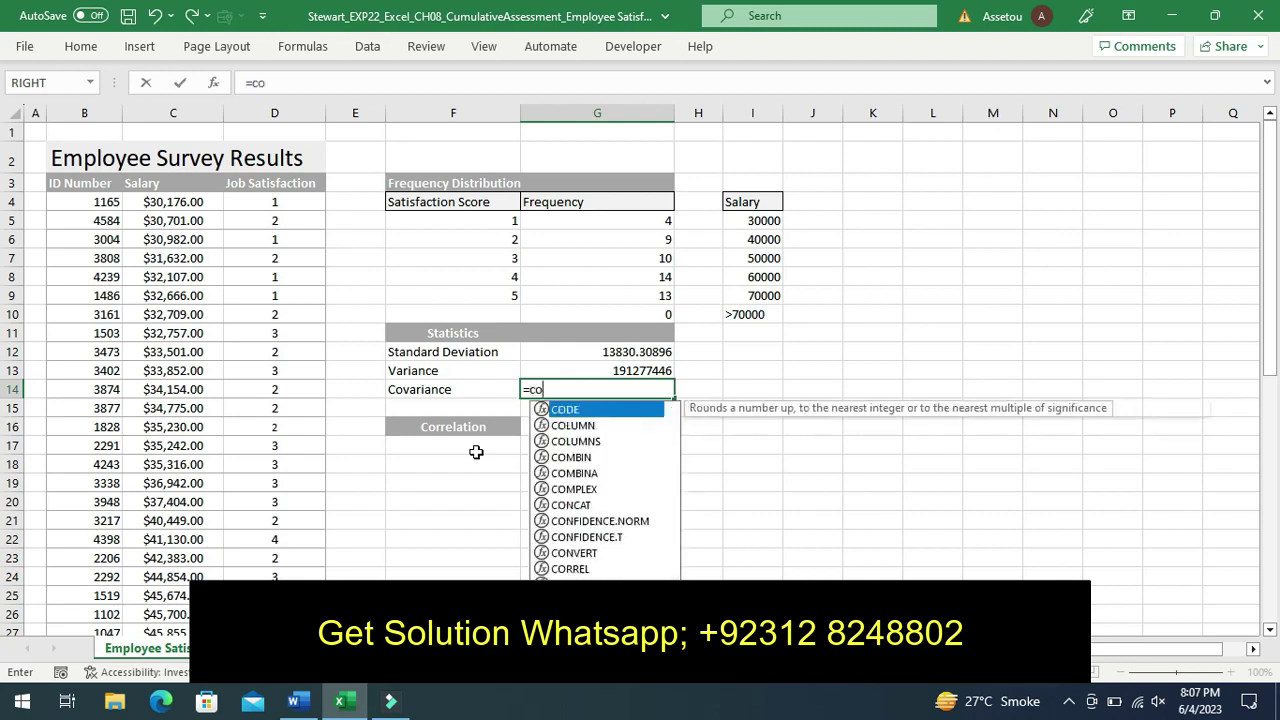
pyautogui.write('v')
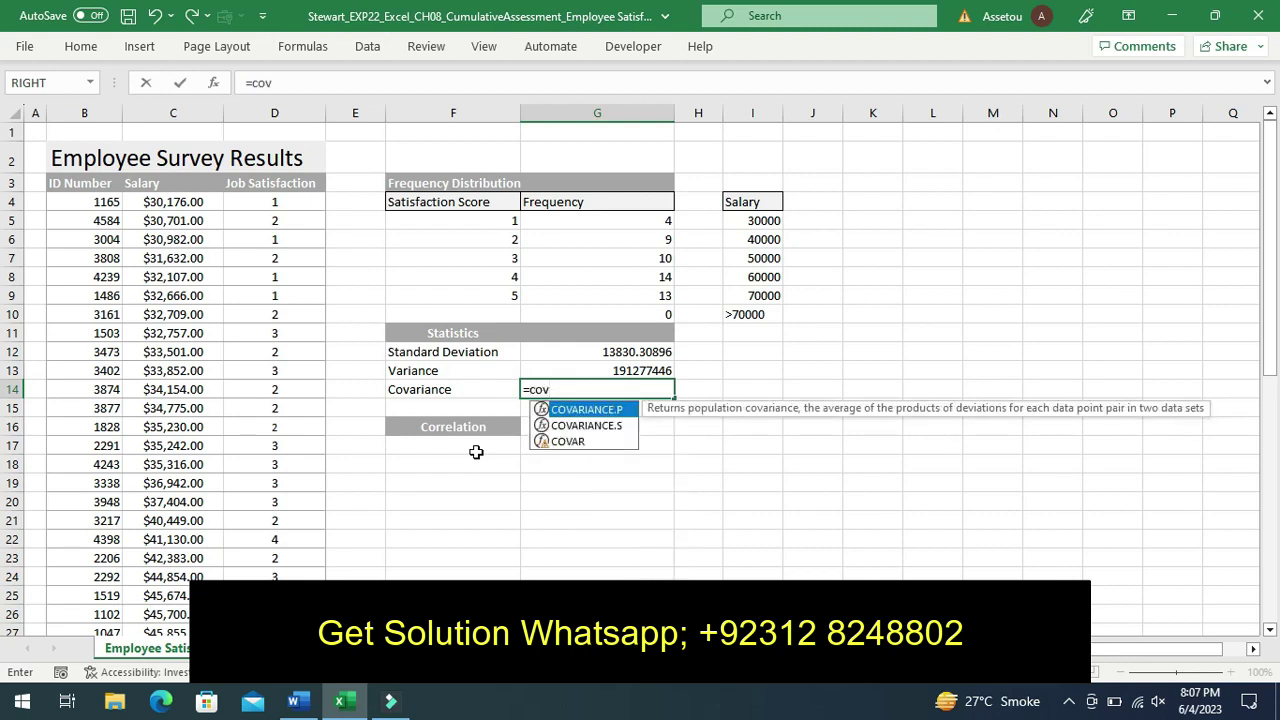
pyautogui.doubleClick(589, 427)
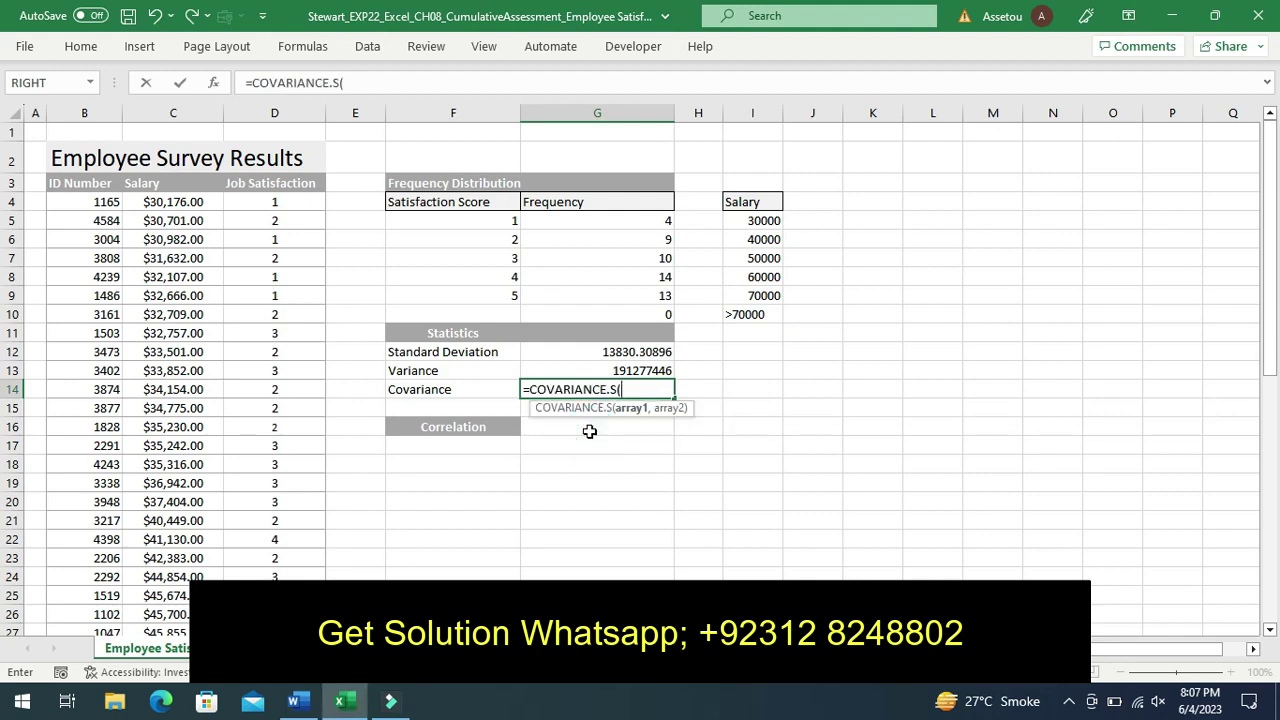
pyautogui.write('C4:')
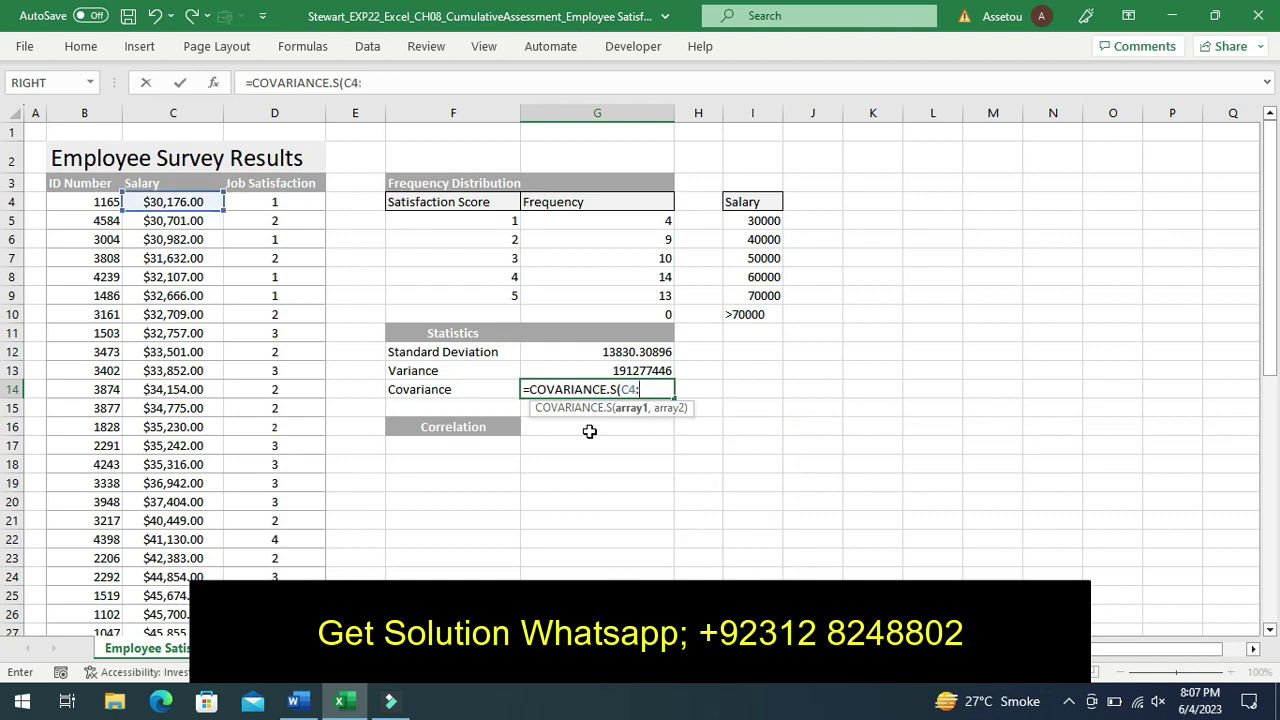
pyautogui.write('C53')
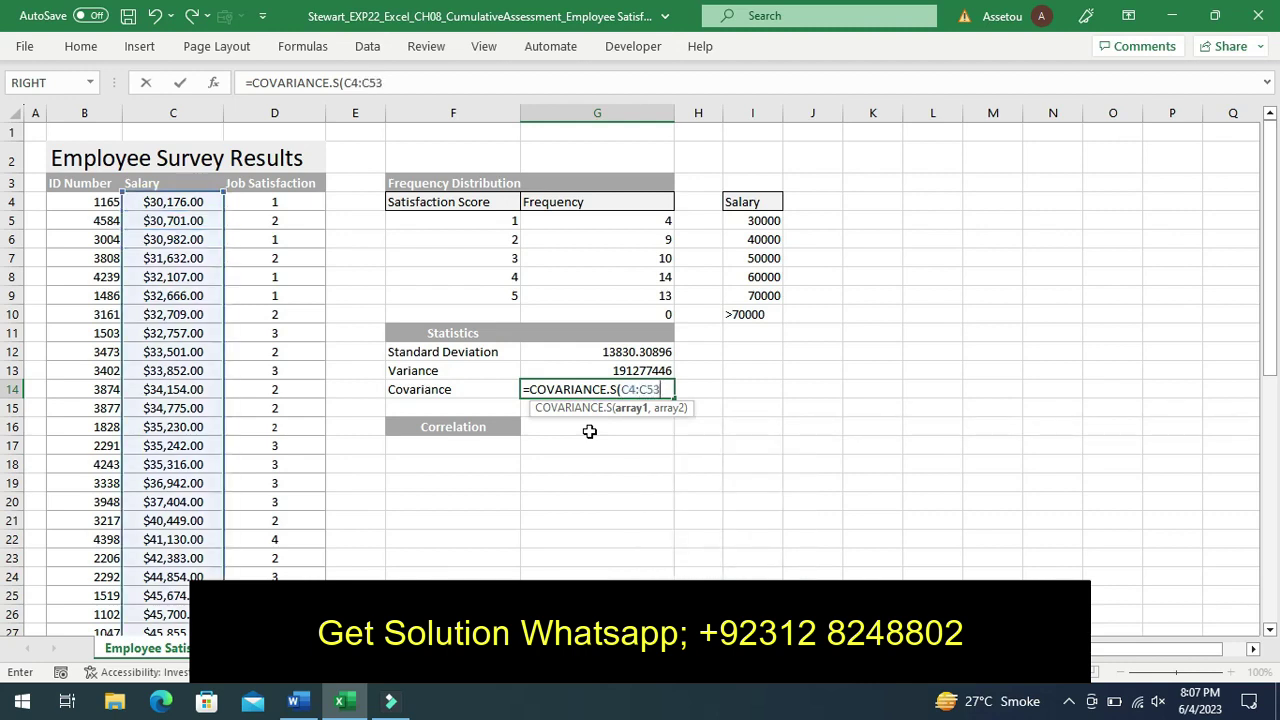
pyautogui.write(',')
pyautogui.write('D4:D53')
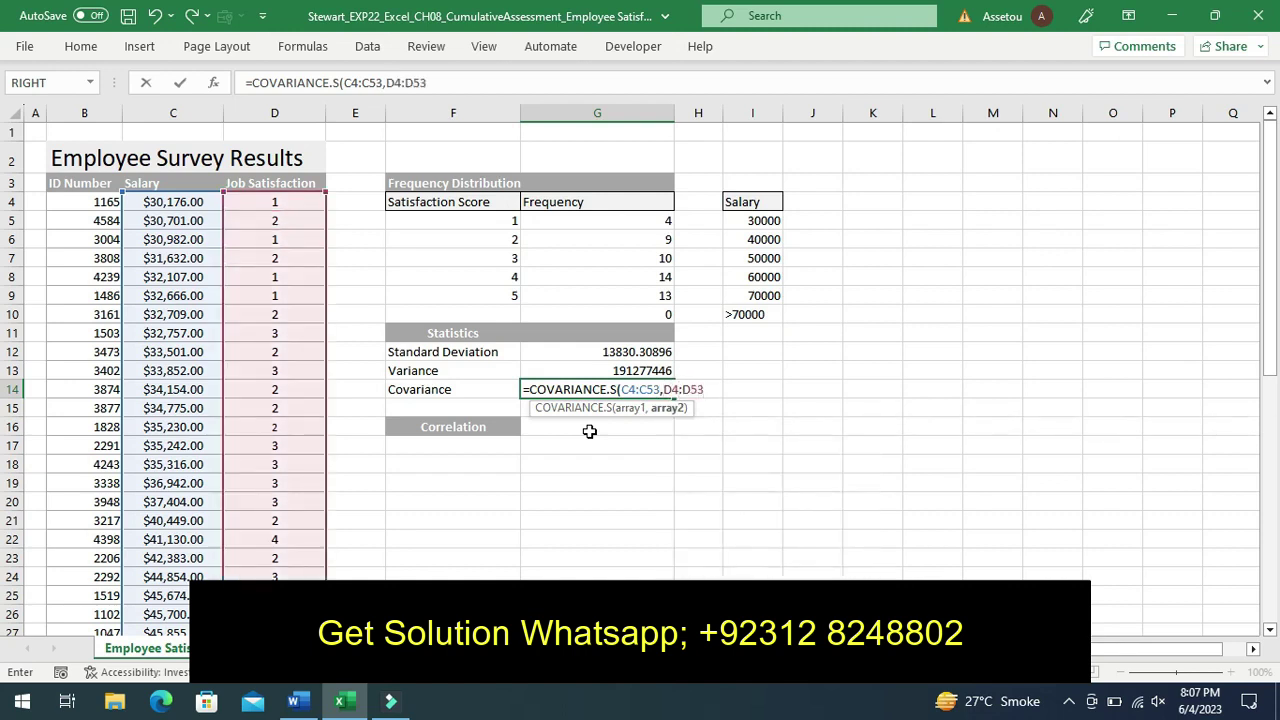
pyautogui.press('Return')
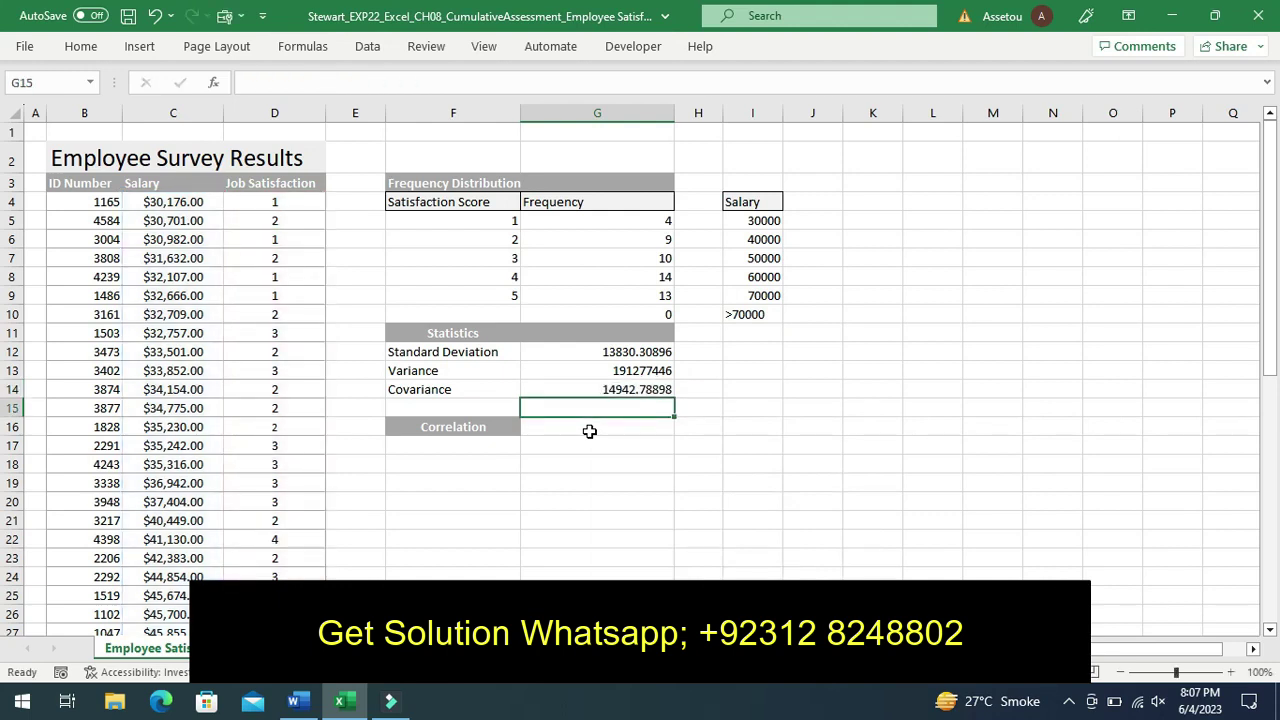
pyautogui.click(426, 449)
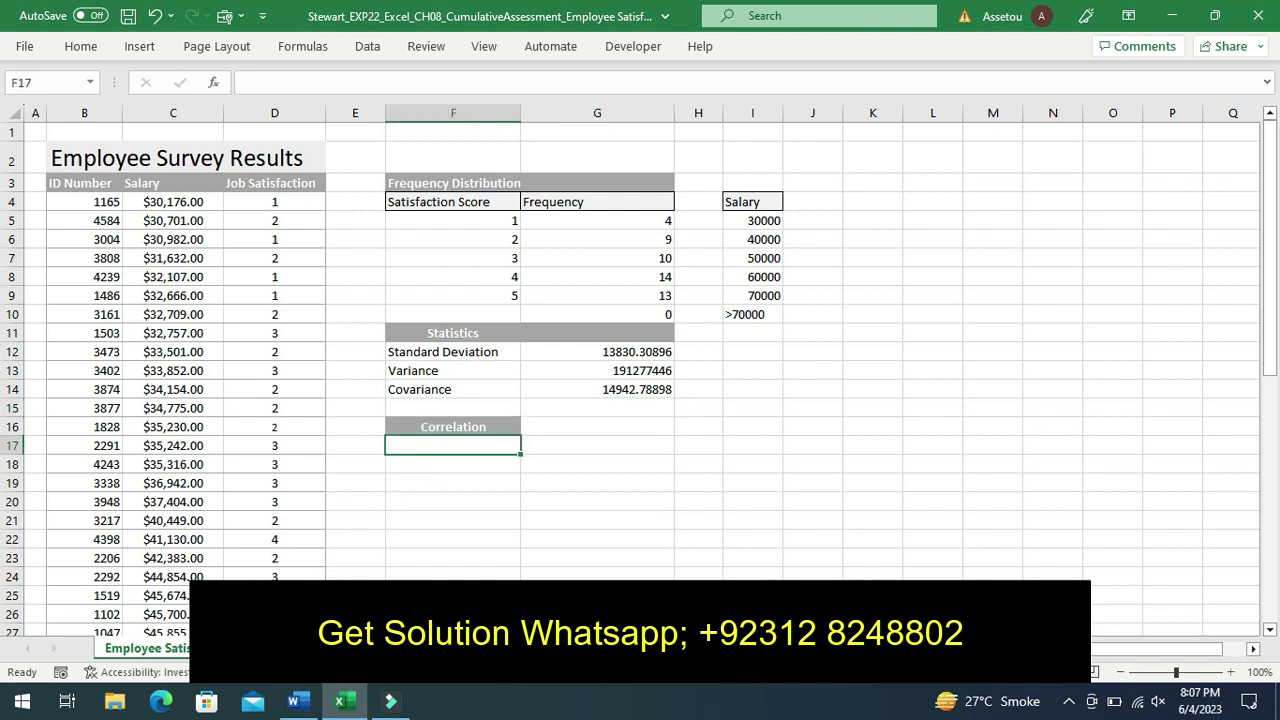
pyautogui.click(293, 701)
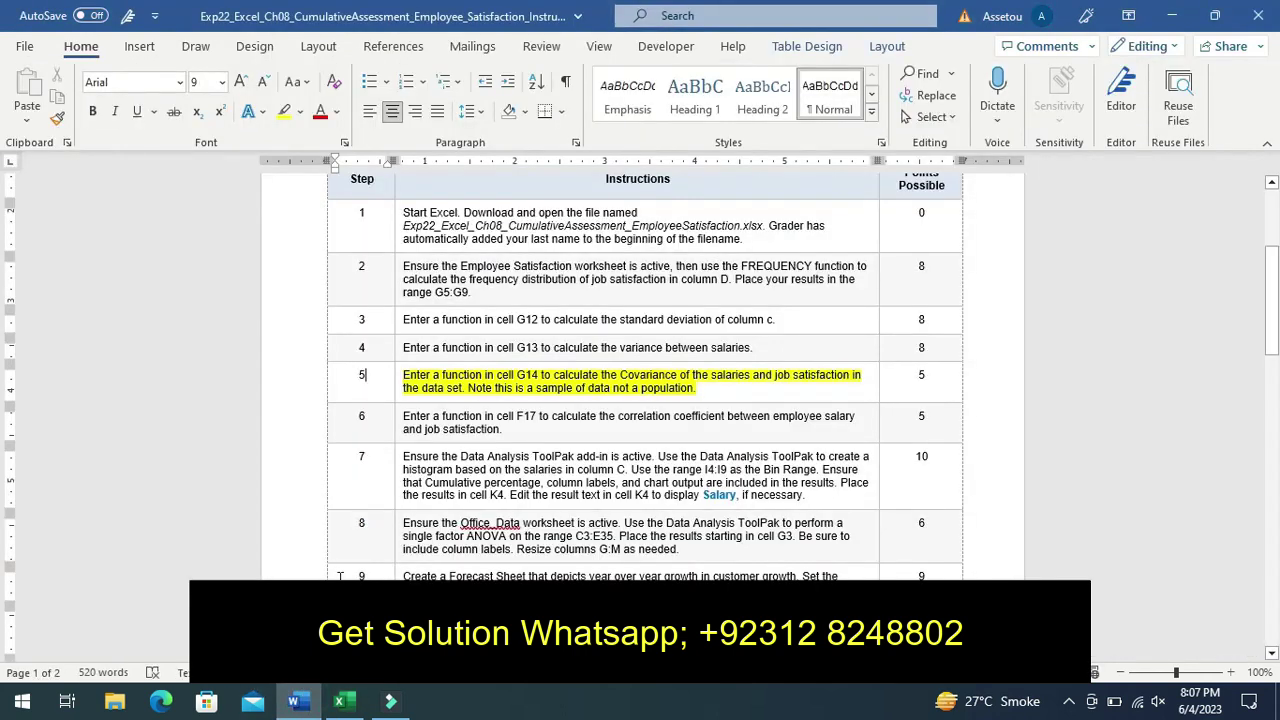
# Replace Step 5's yellow highlight with one on Step 6's F17 correlation instruction
pyautogui.hotkey('ctrl', 'z')
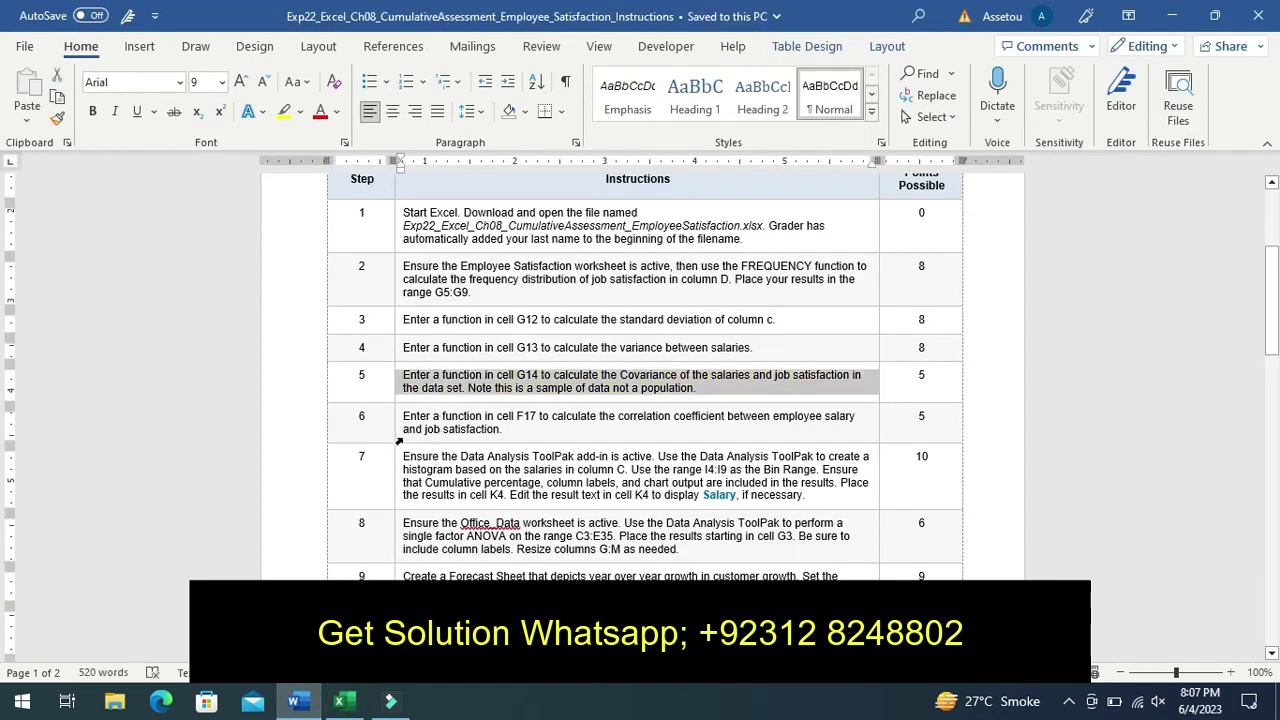
pyautogui.click(395, 432)
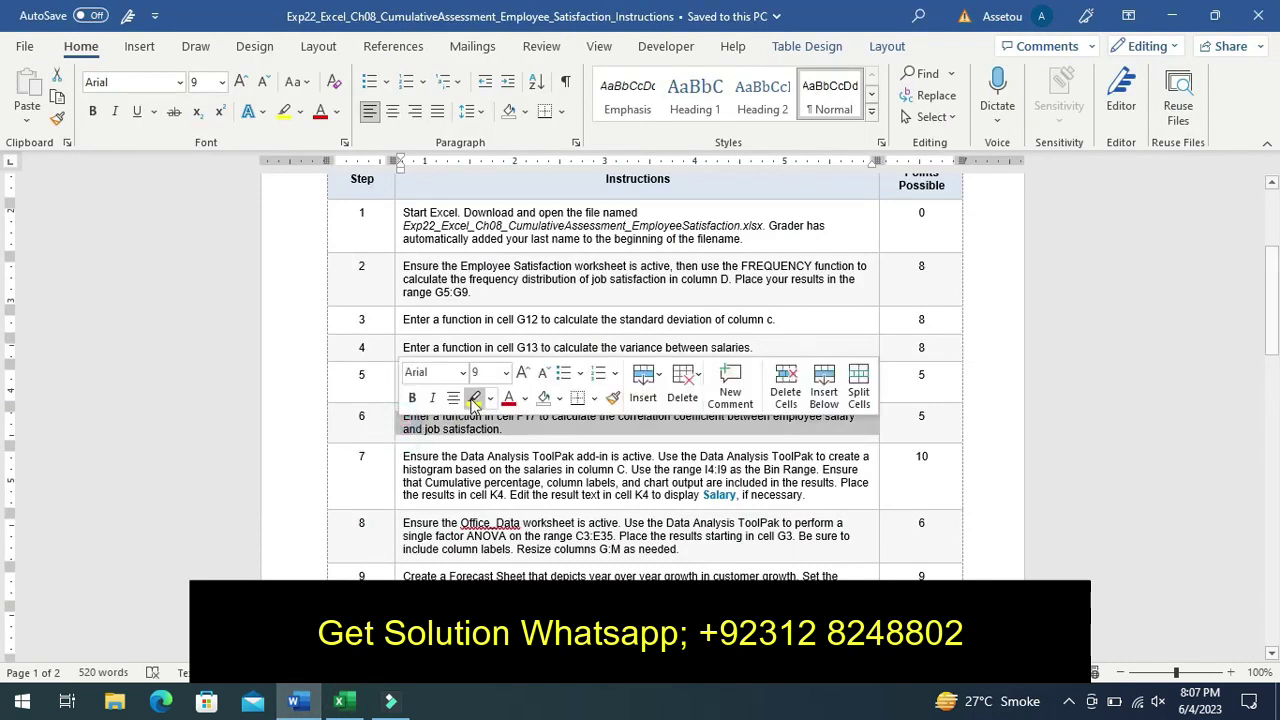
pyautogui.click(478, 398)
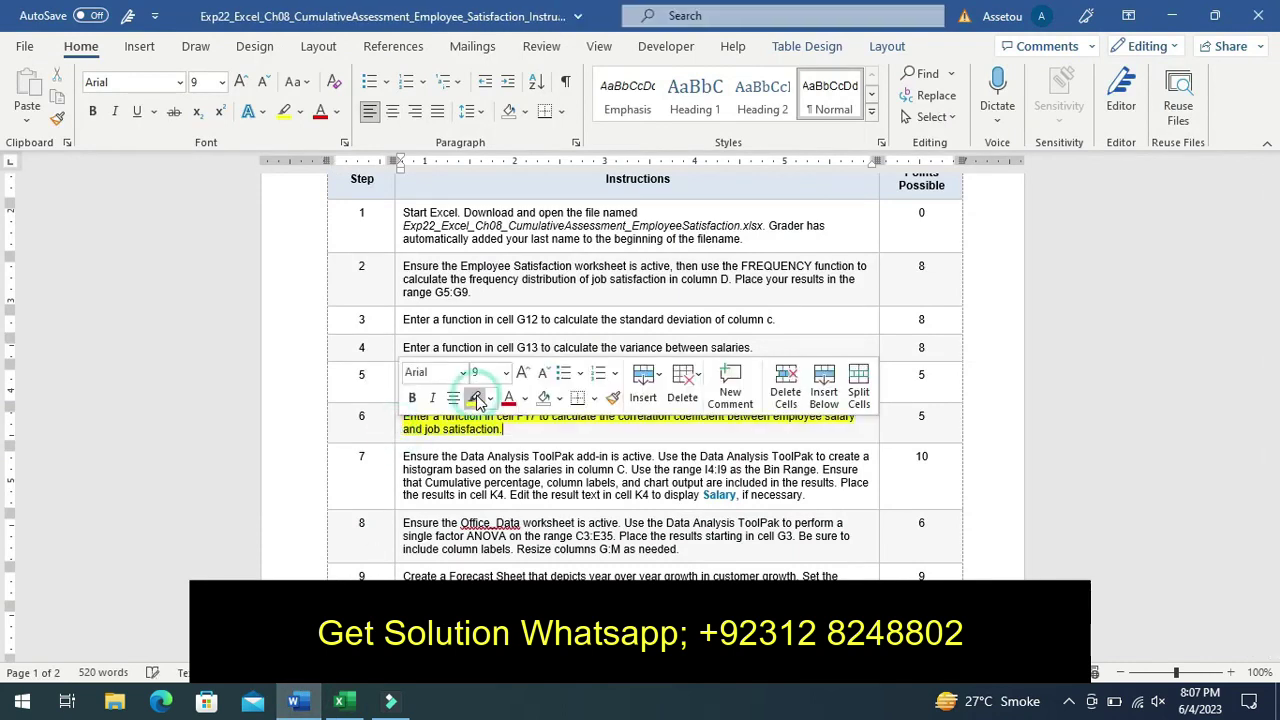
pyautogui.click(385, 428)
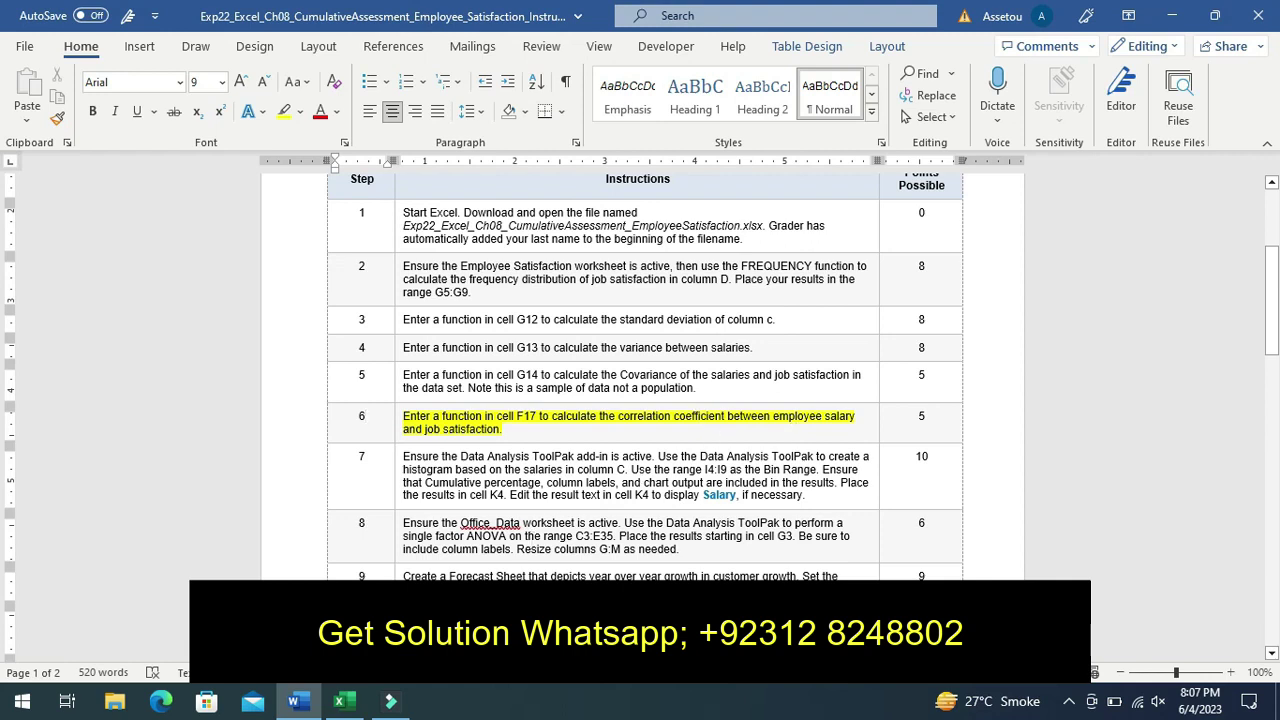
# Enter =CORREL(C4:C53,D4:D53) in F17, giving a correlation of 0.843365414
pyautogui.click(339, 701)
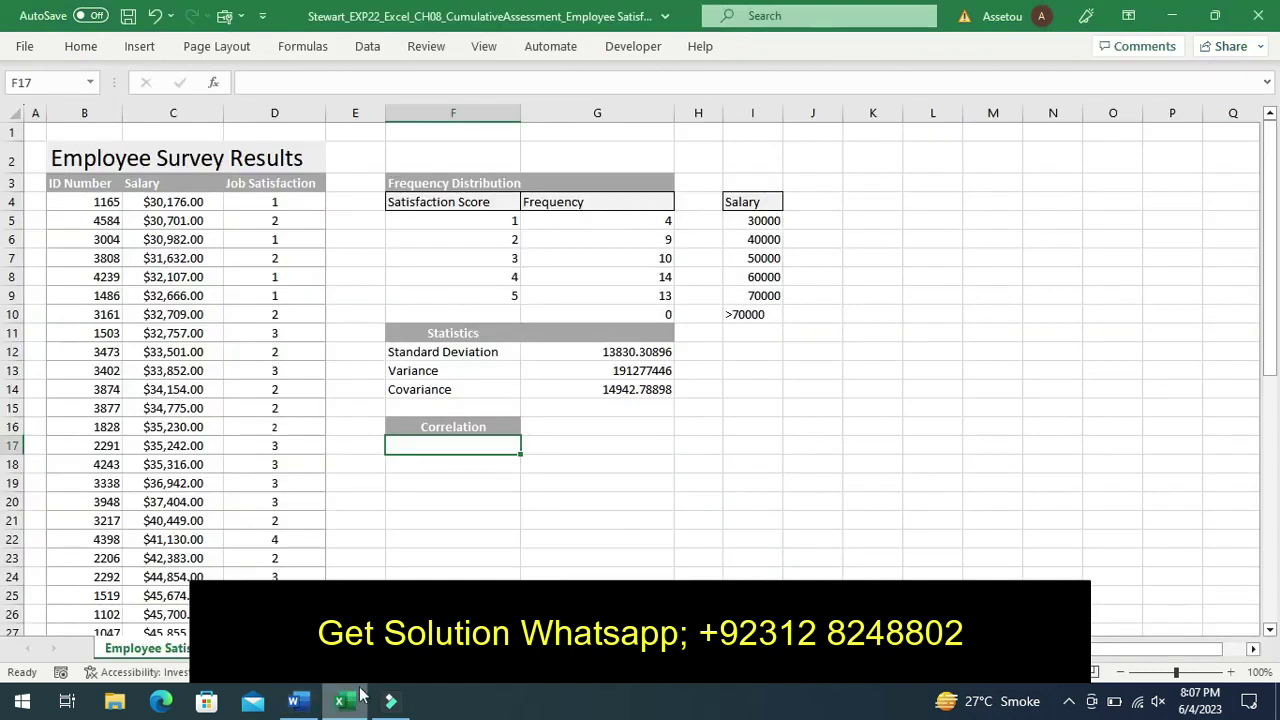
pyautogui.write('=')
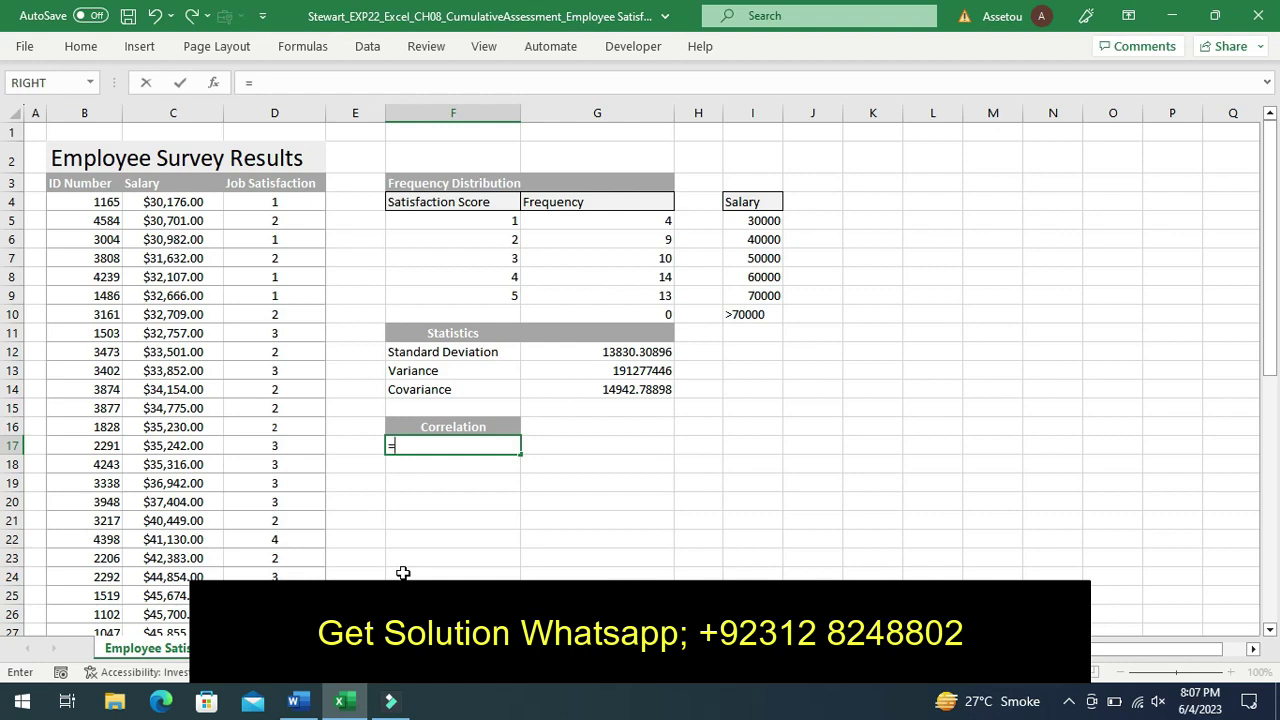
pyautogui.write('co')
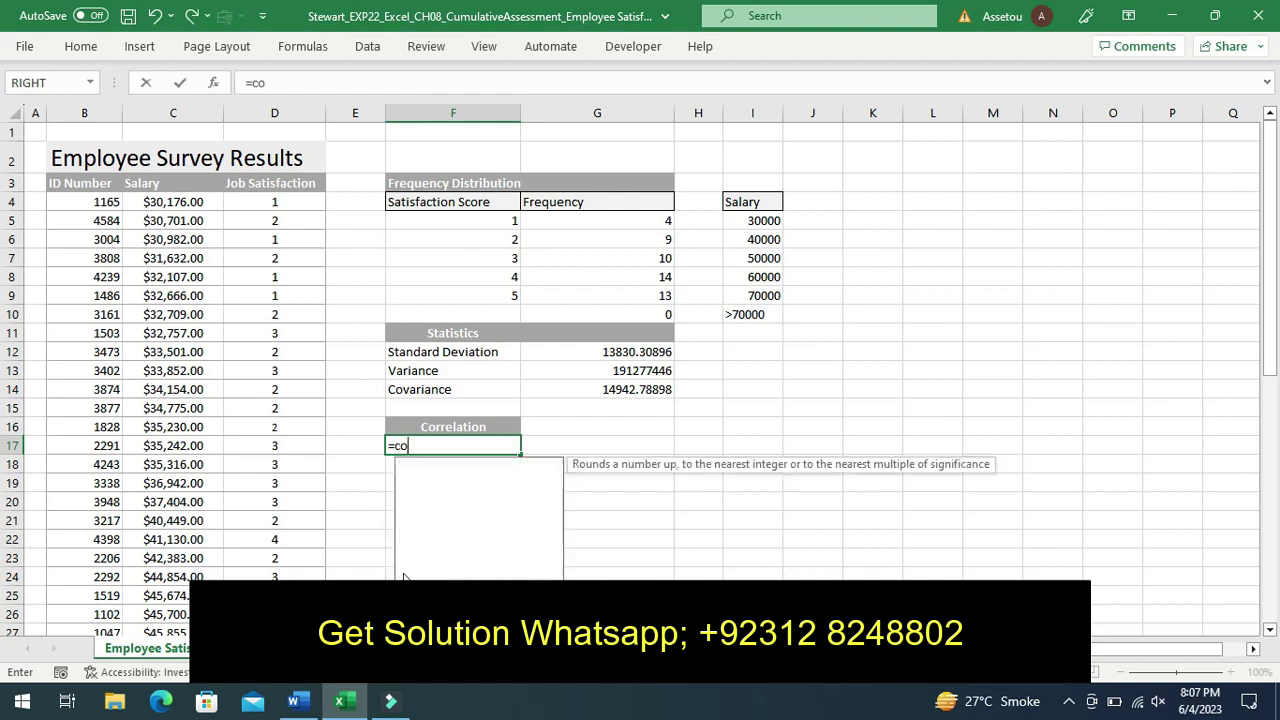
pyautogui.write('rr')
pyautogui.doubleClick(441, 470)
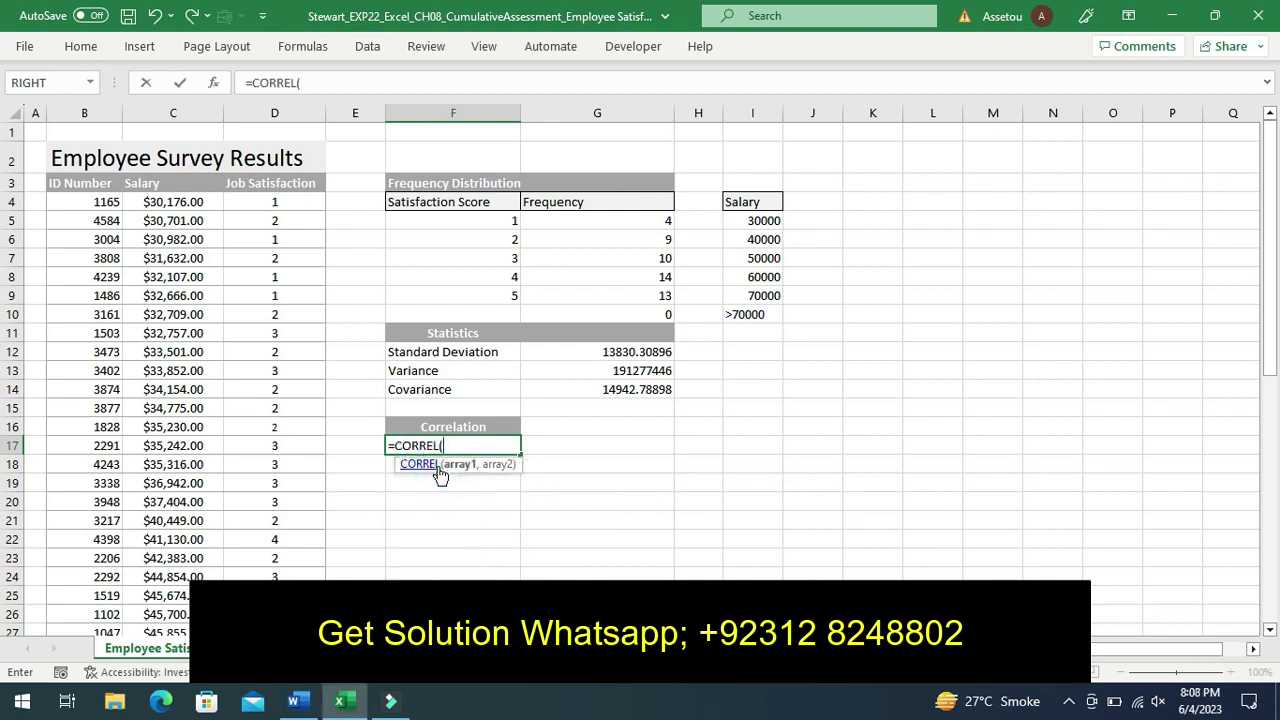
pyautogui.write('C')
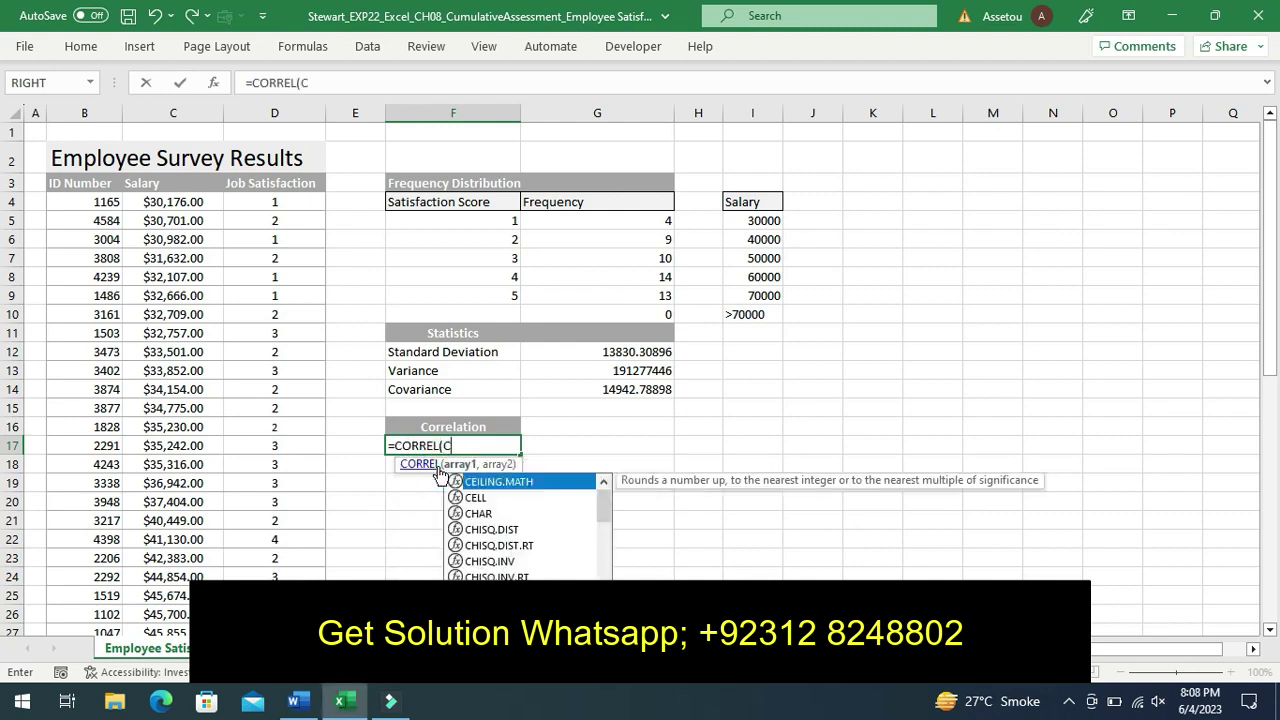
pyautogui.write('4:C53,')
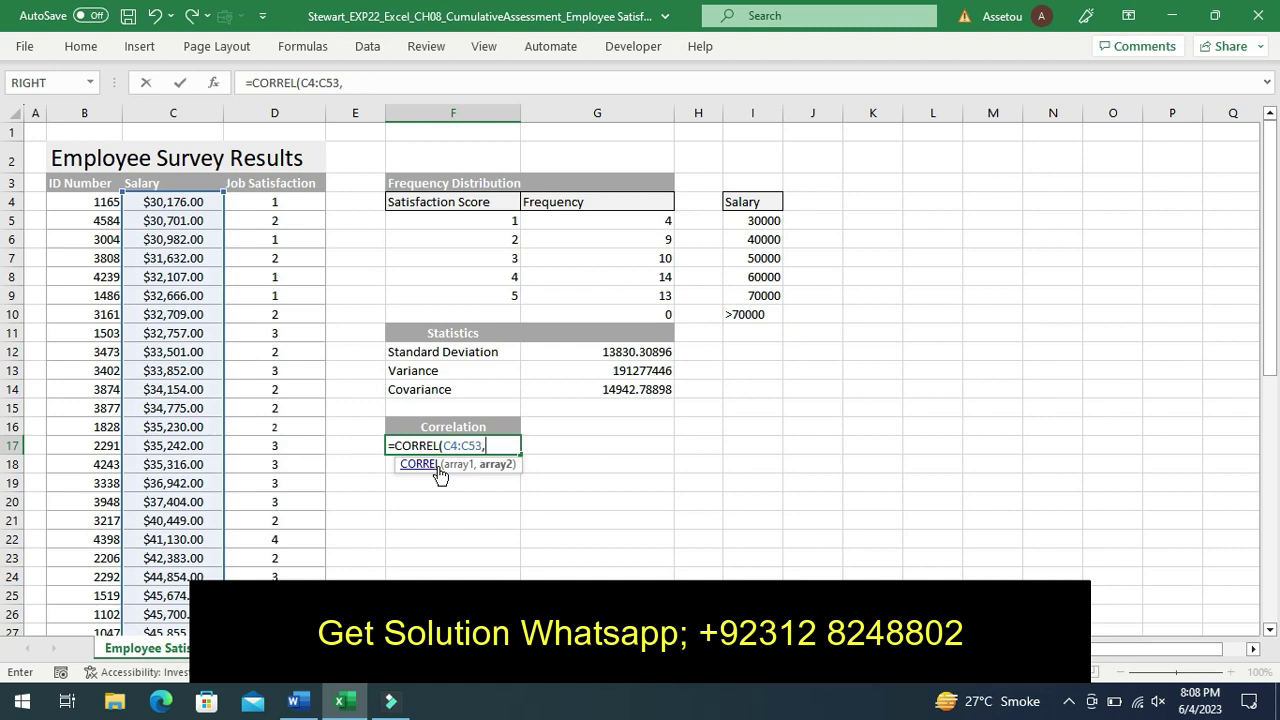
pyautogui.write('D')
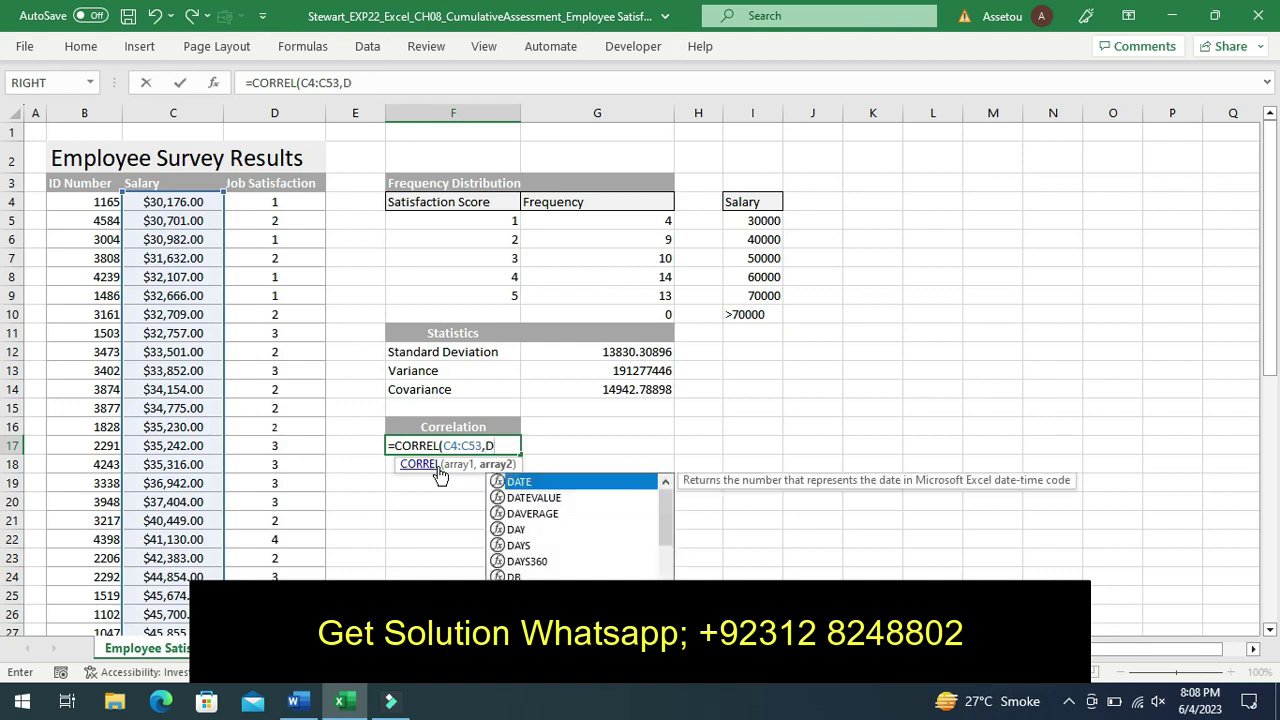
pyautogui.write('4:D53')
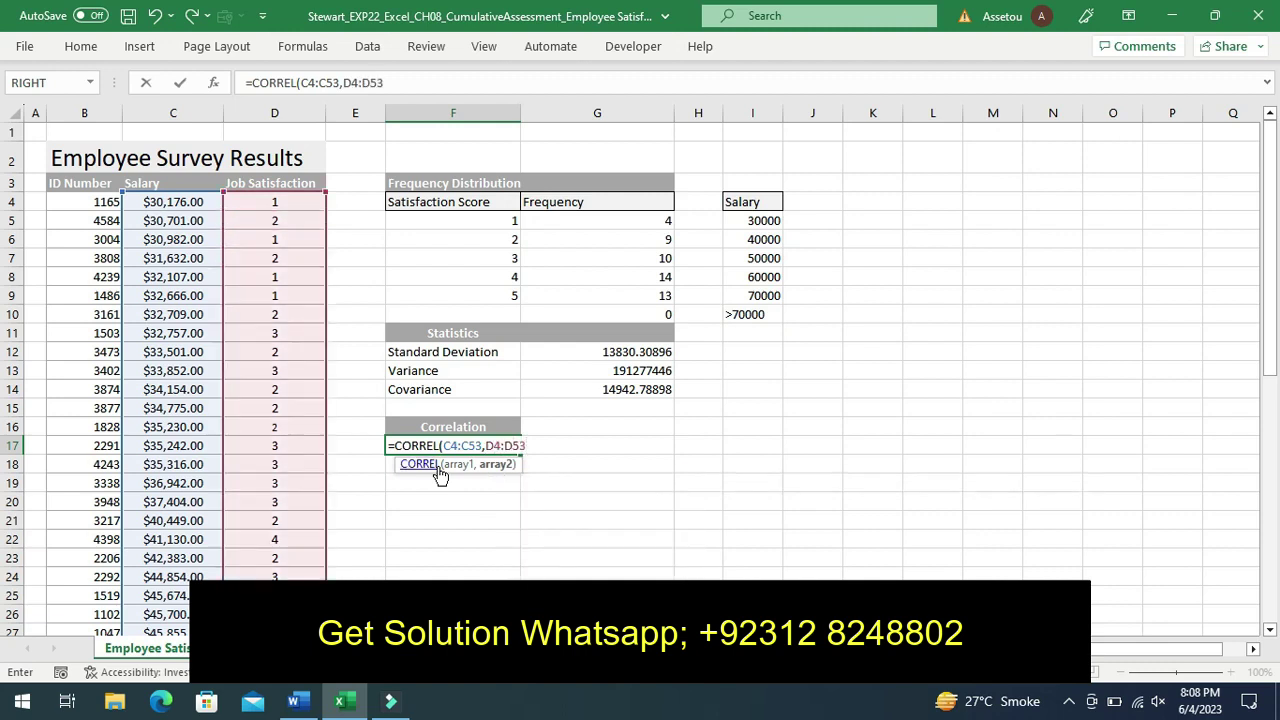
pyautogui.write(')')
pyautogui.press('Return')
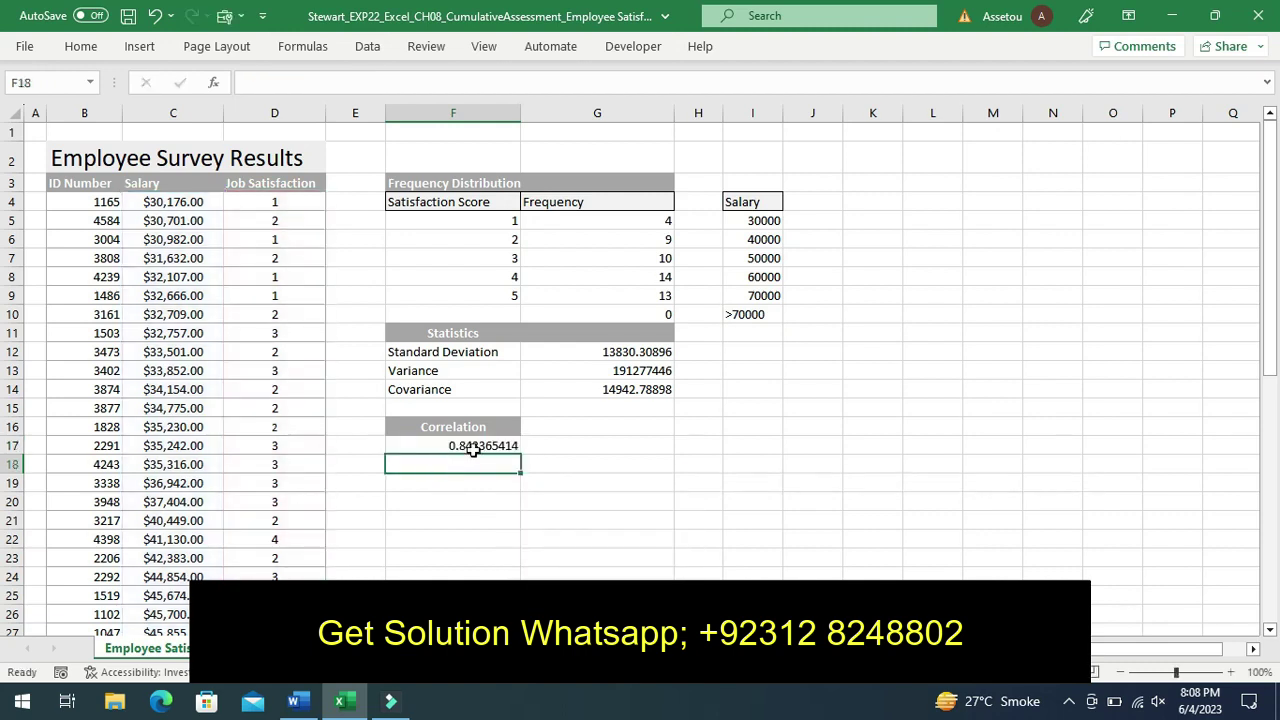
pyautogui.click(474, 446)
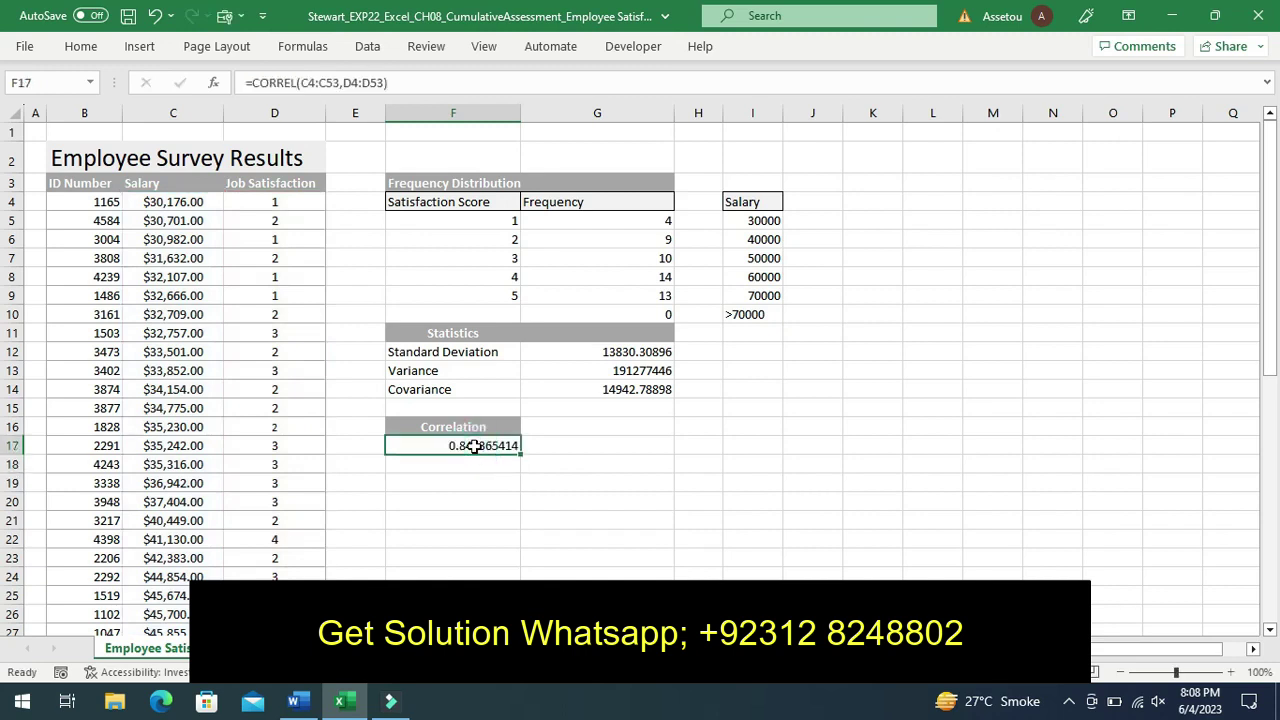
# In Word, move the yellow highlight from step 6 to step 7's histogram instruction
pyautogui.click(294, 701)
pyautogui.hotkey('ctrl', 'z')
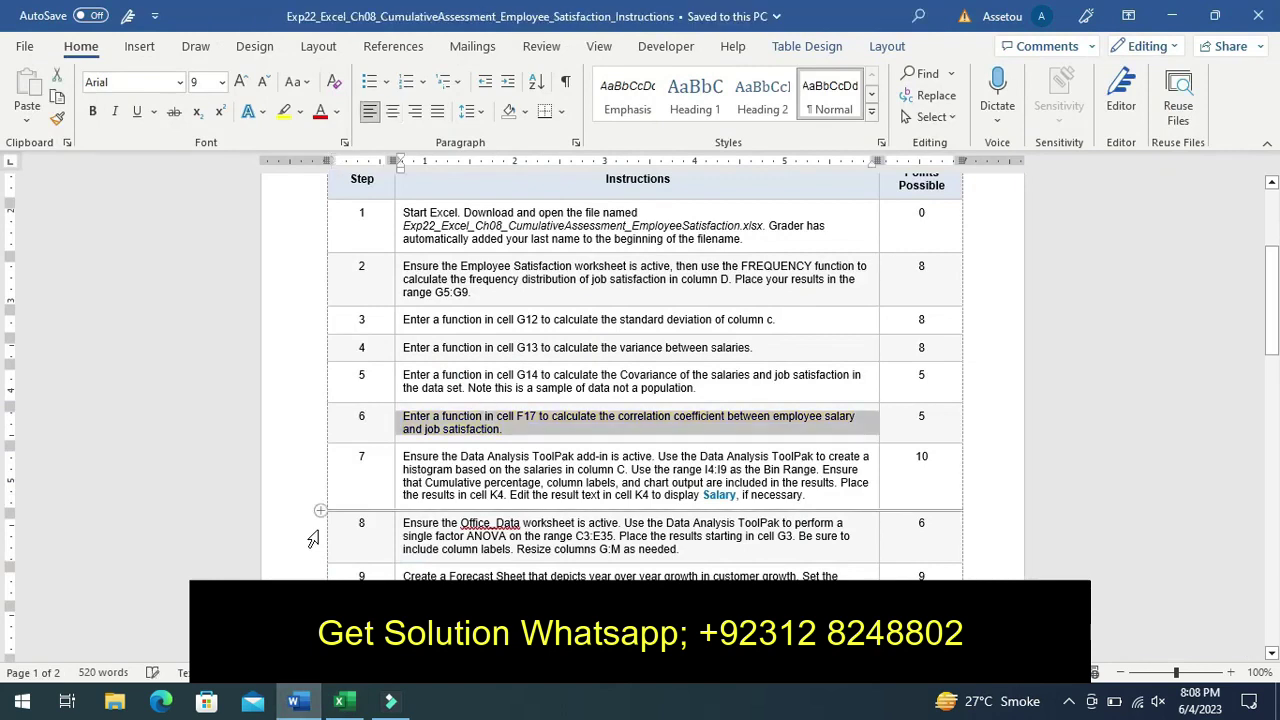
pyautogui.click(396, 503)
pyautogui.hotkey('ctrl', 'alt', 'h')
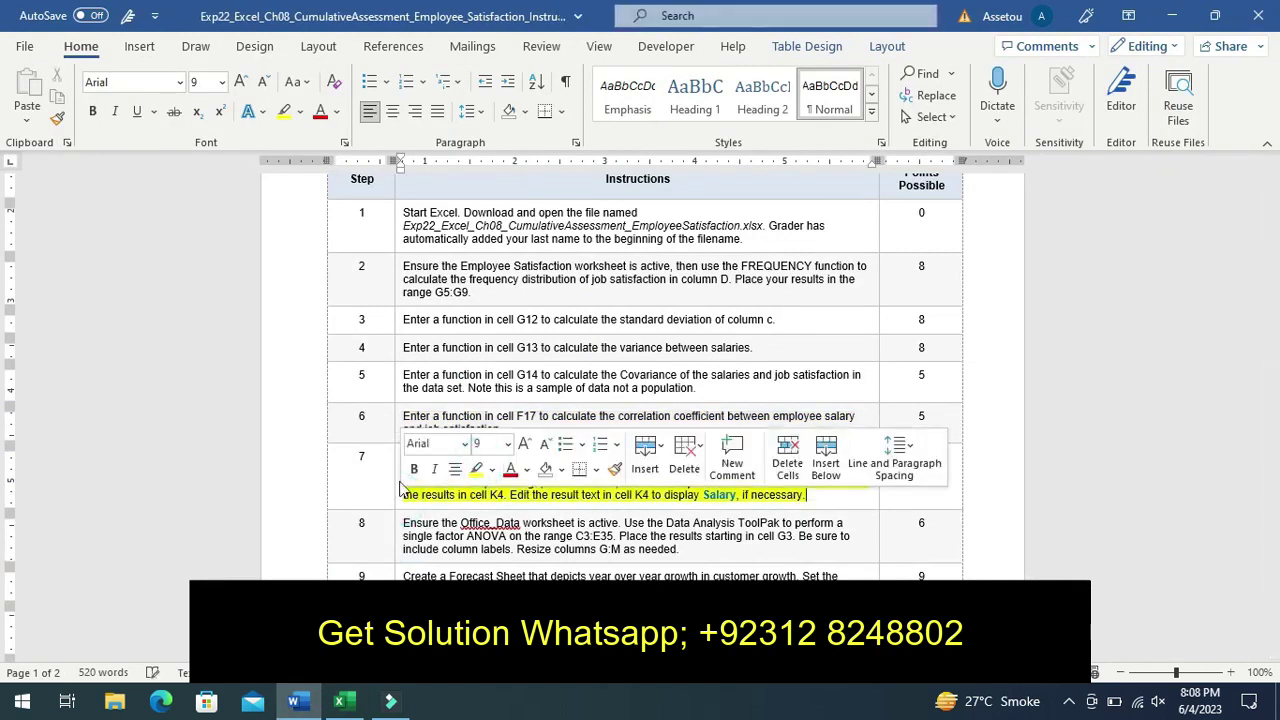
pyautogui.click(371, 483)
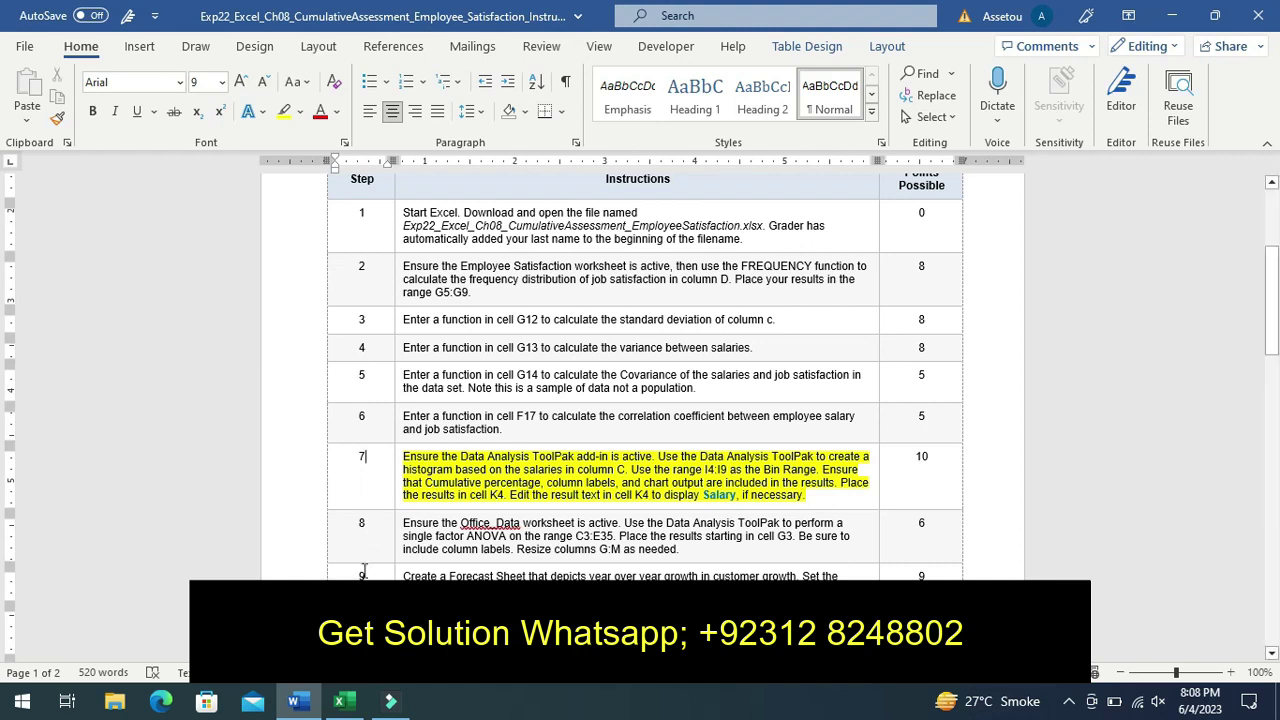
pyautogui.click(339, 701)
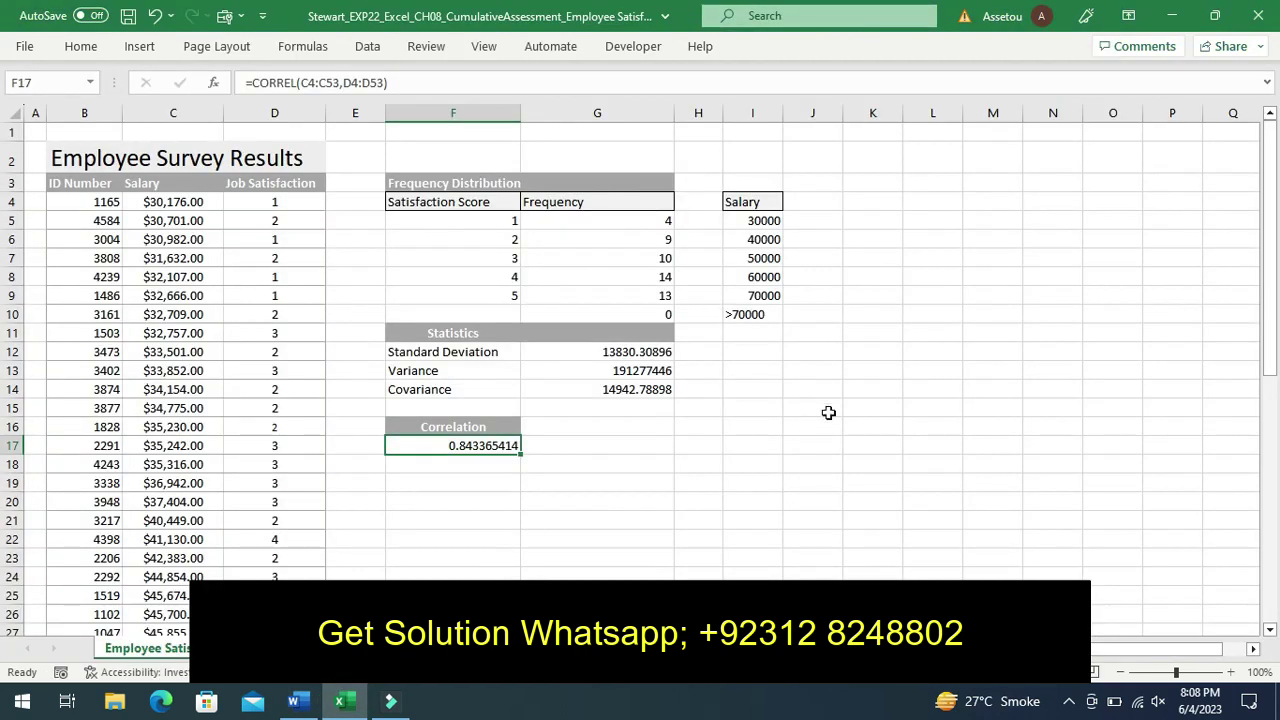
# Choose Histogram from the Data Analysis tools list and confirm
pyautogui.click(368, 47)
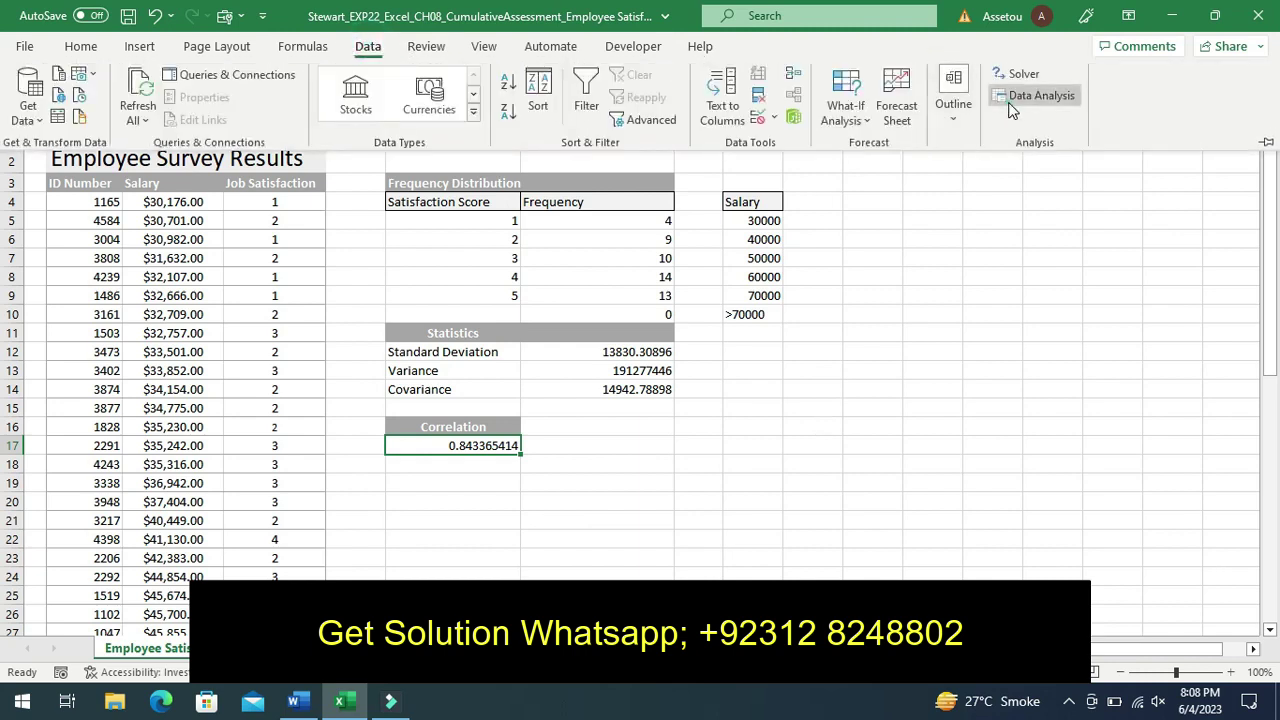
pyautogui.click(1012, 106)
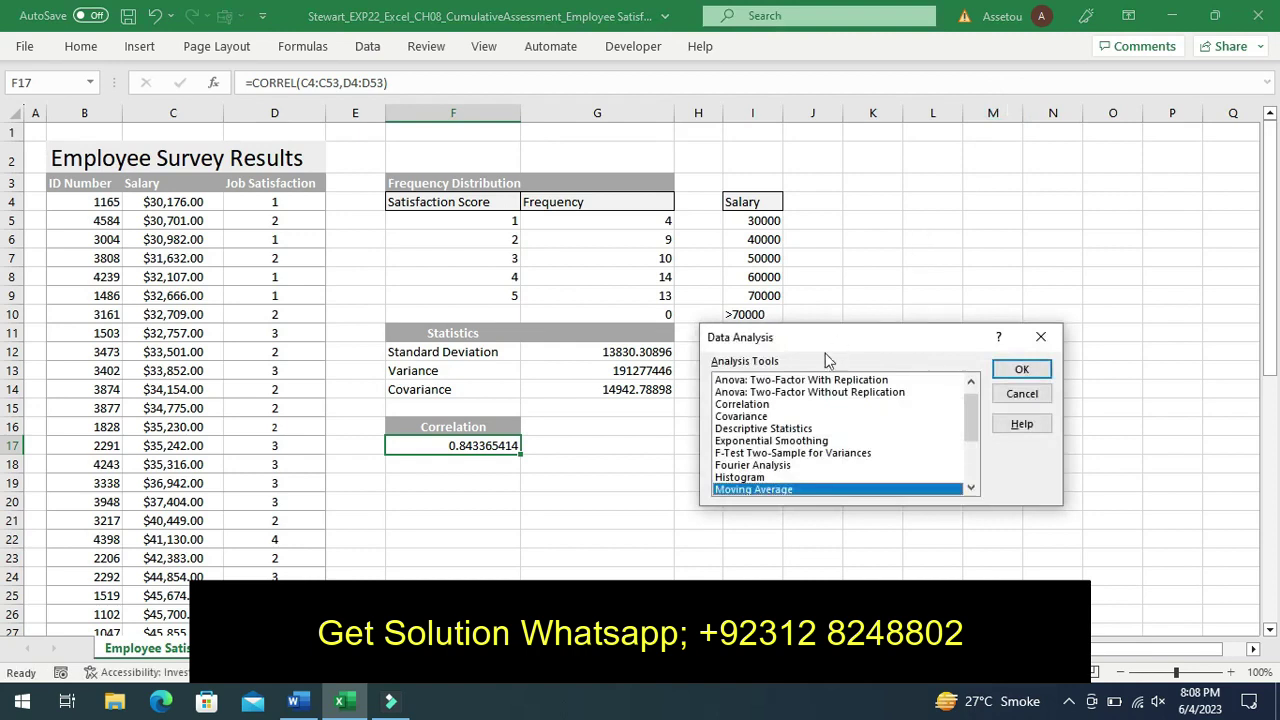
pyautogui.click(738, 478)
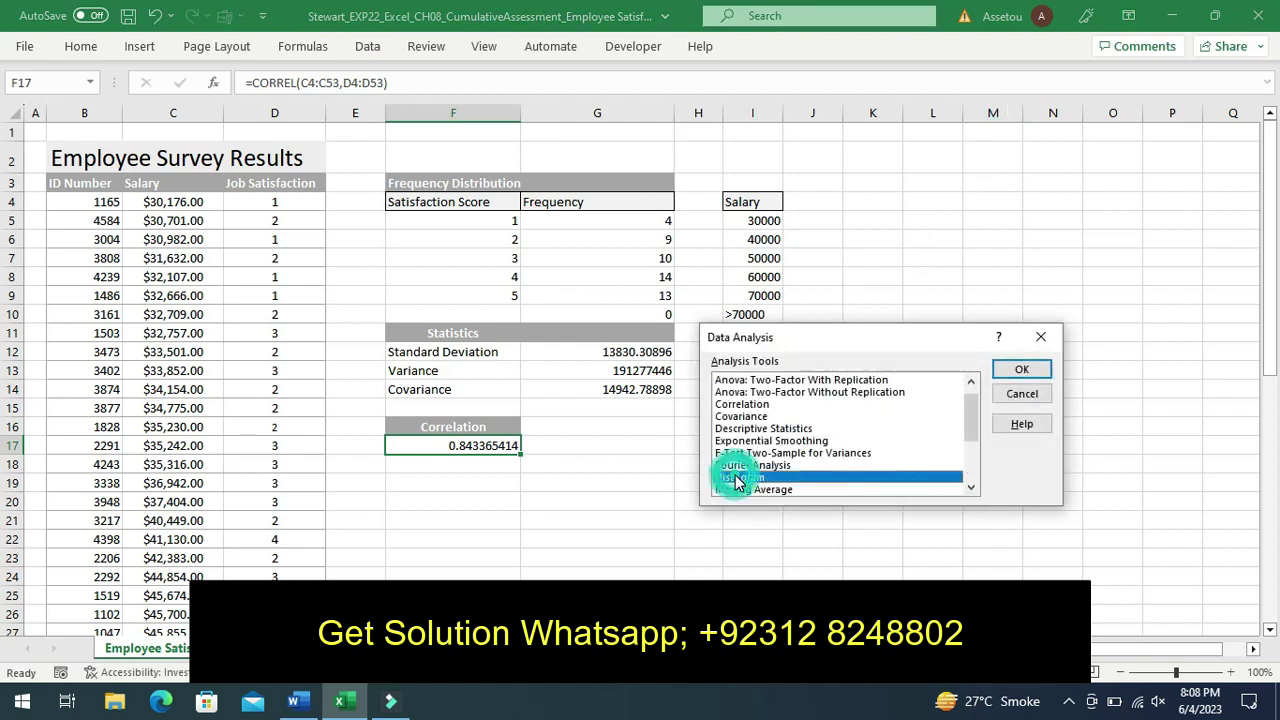
pyautogui.click(1020, 372)
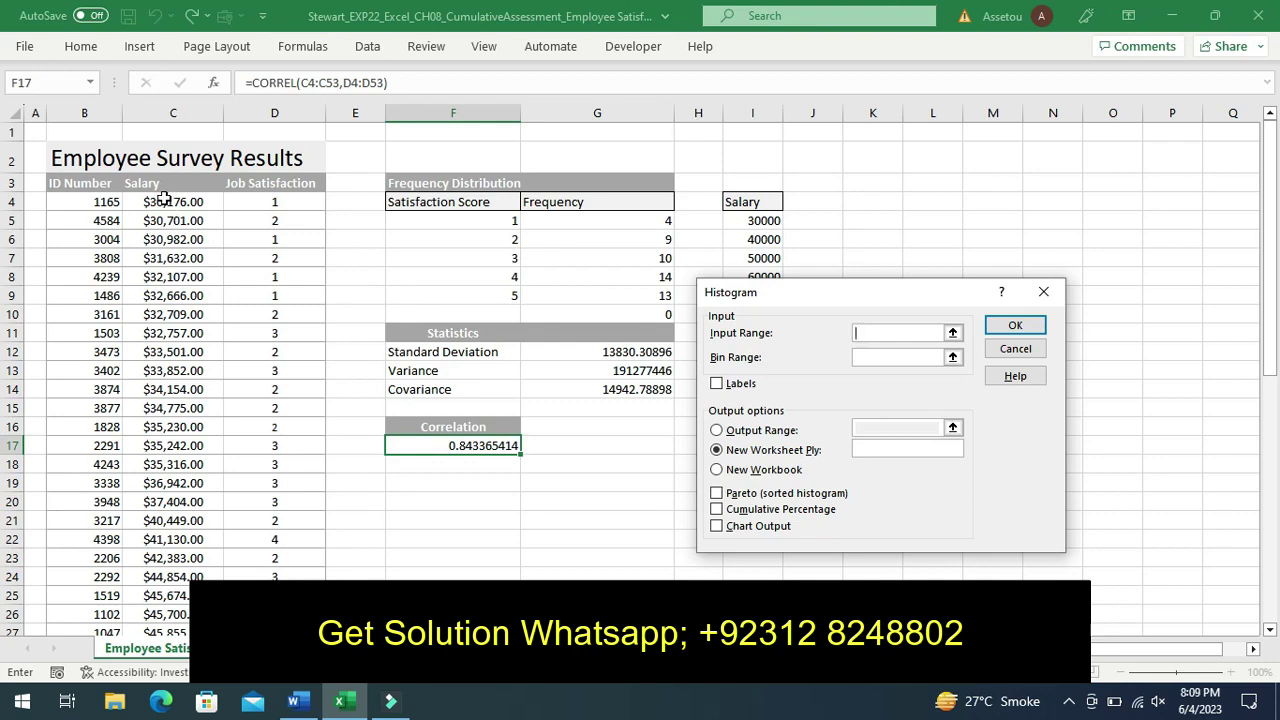
# Set the histogram input range to the salaries in C4:C53
pyautogui.moveTo(163, 200); pyautogui.dragTo(158, 650)
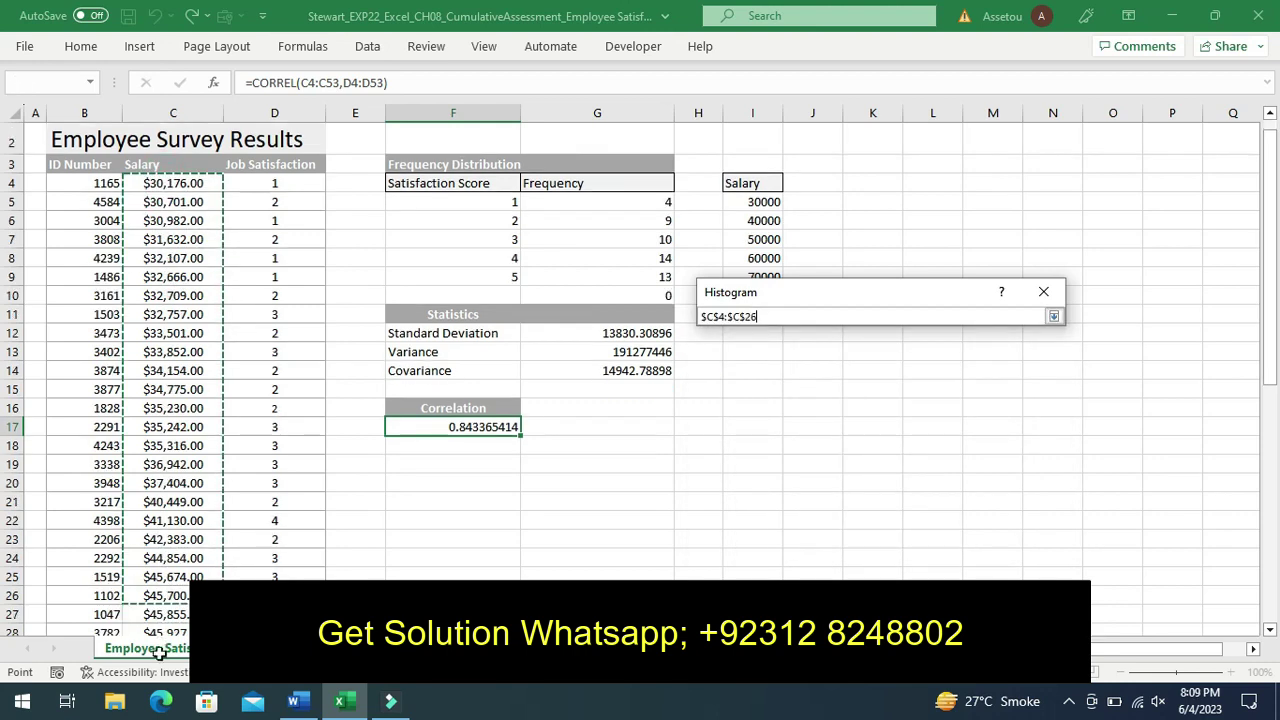
pyautogui.moveTo(158, 650)
pyautogui.mouseDown()
pyautogui.moveTo(161, 664)
pyautogui.moveTo(163, 544)
pyautogui.mouseUp()
pyautogui.click(866, 358)
# Set the histogram bin range to I5:I9
pyautogui.click(870, 354)
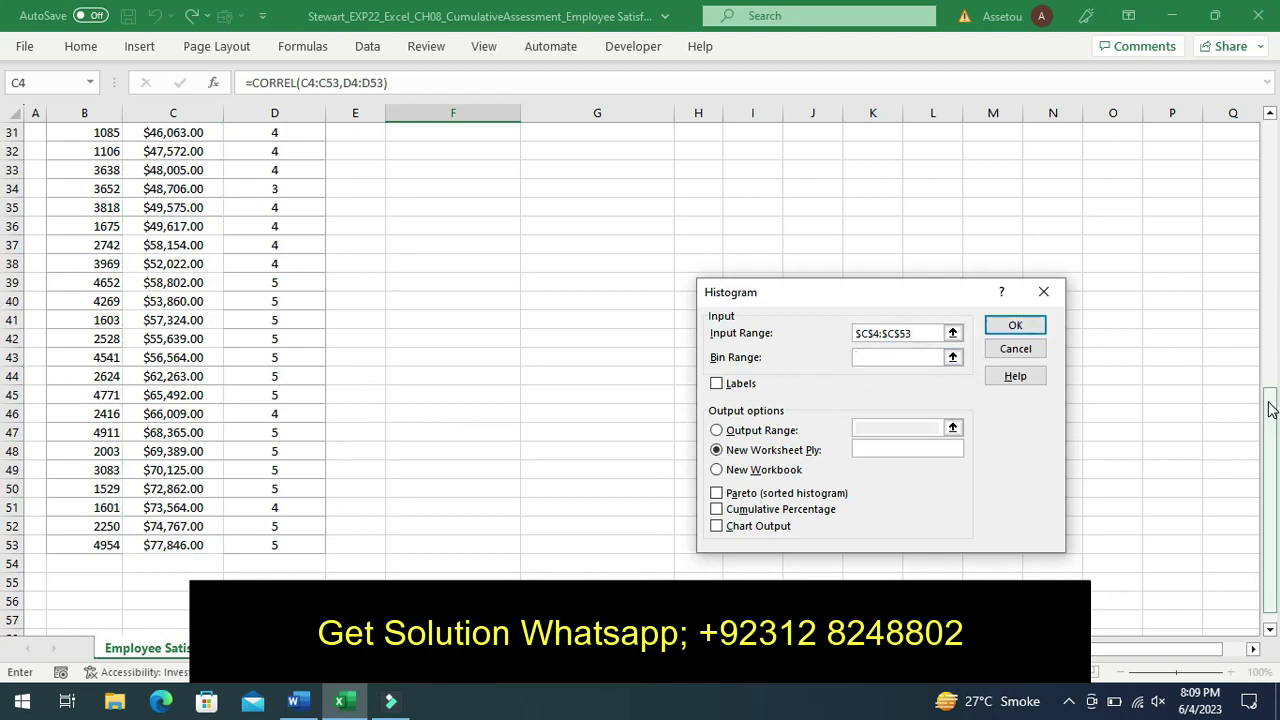
pyautogui.moveTo(1270, 408); pyautogui.dragTo(1270, 198)
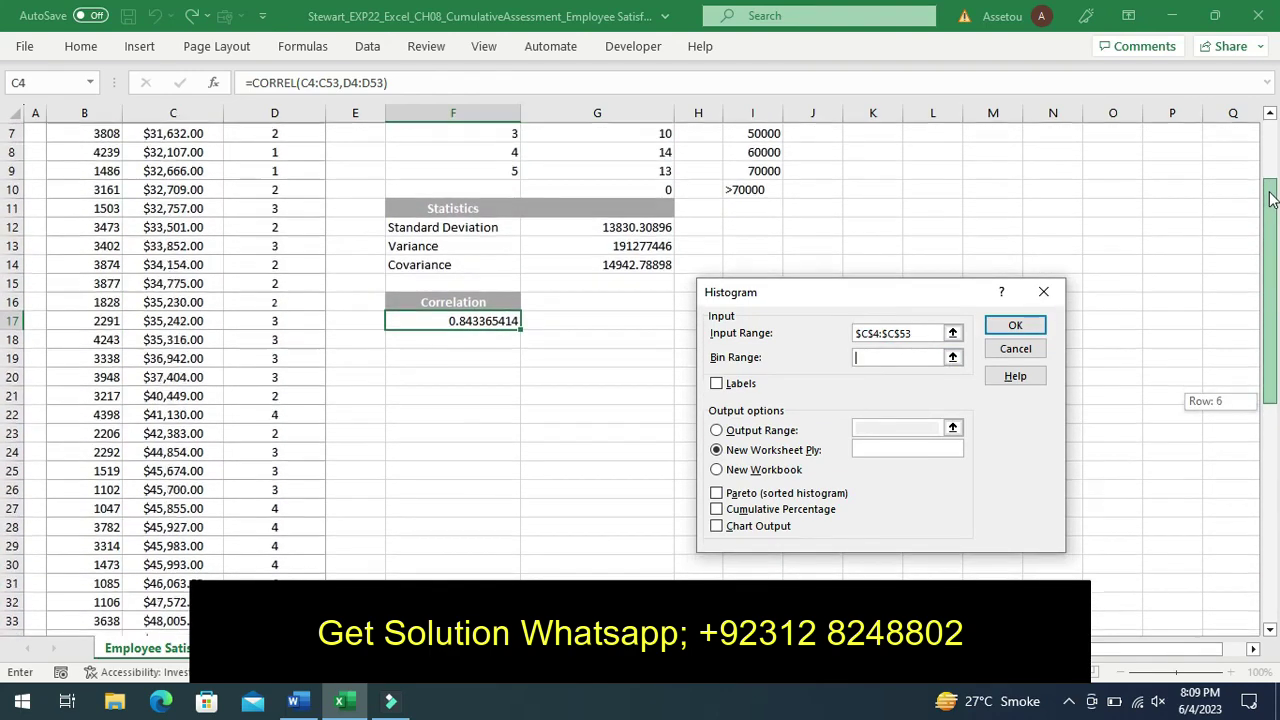
pyautogui.moveTo(1270, 198); pyautogui.dragTo(1272, 190)
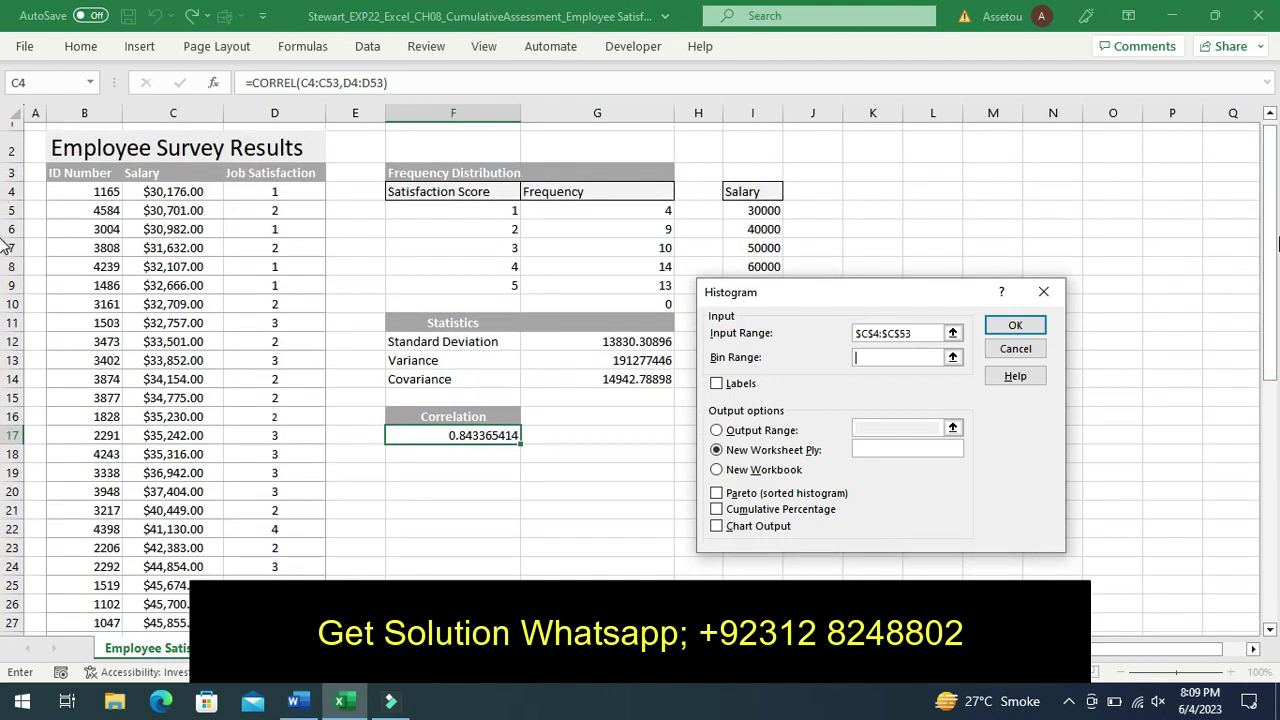
pyautogui.moveTo(1270, 245); pyautogui.dragTo(1270, 252)
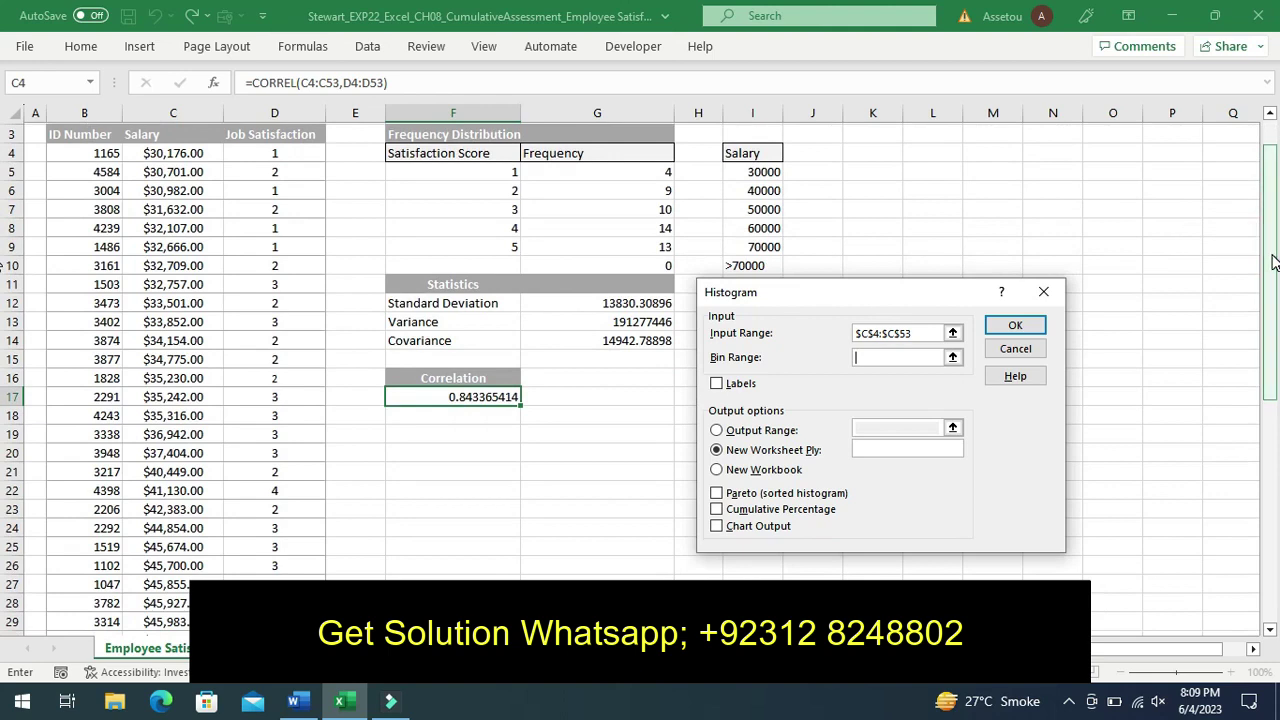
pyautogui.click(298, 701)
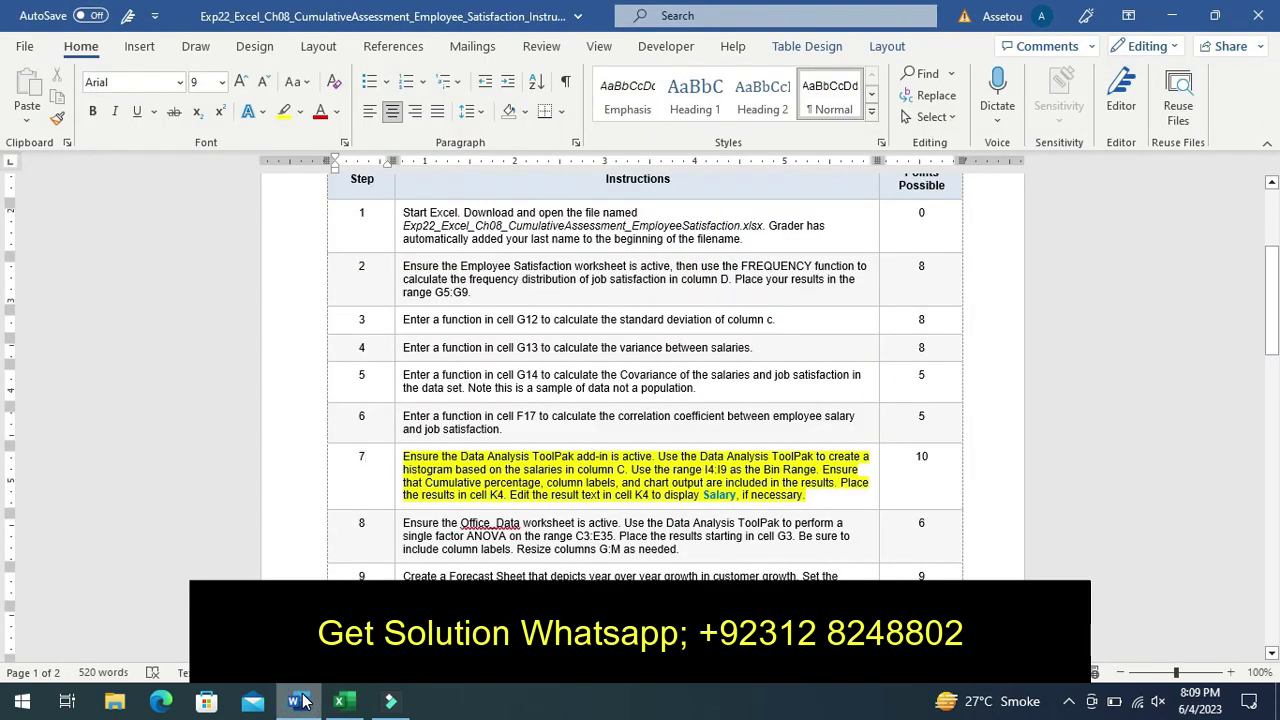
pyautogui.click(340, 701)
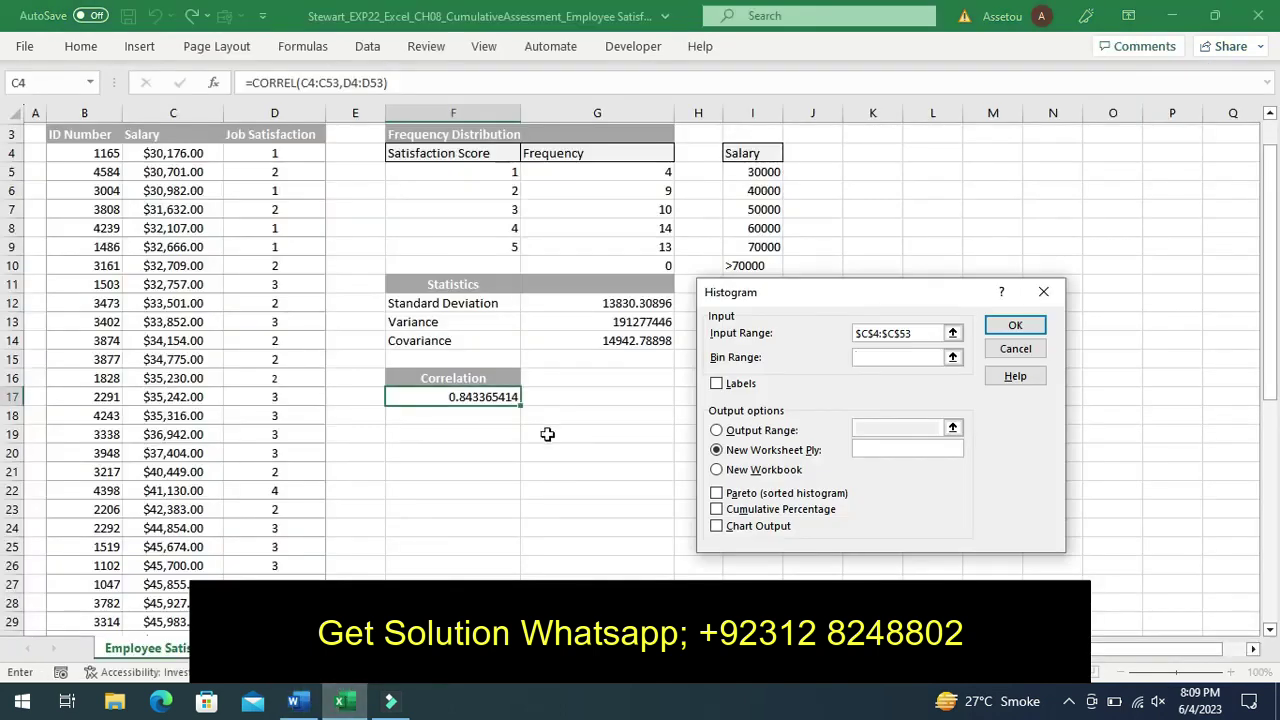
pyautogui.moveTo(750, 168); pyautogui.dragTo(755, 242)
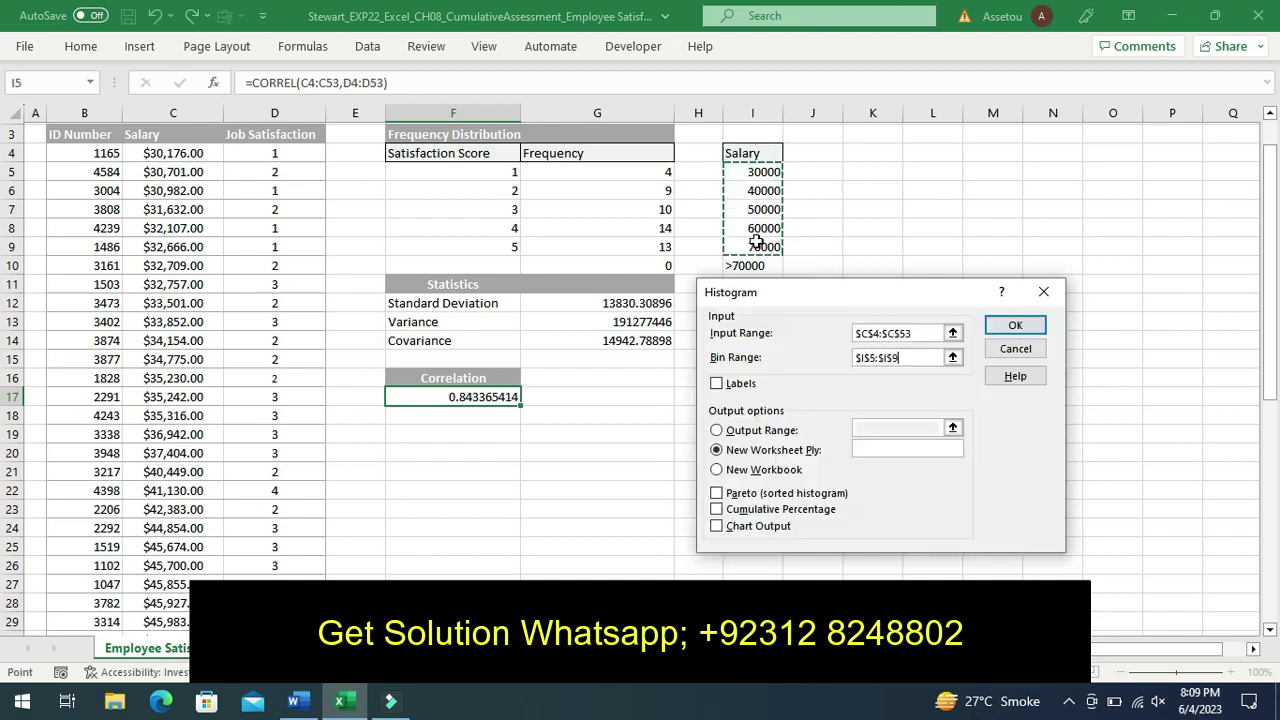
# Check Labels and set the histogram output range to cell K4
pyautogui.click(716, 384)
pyautogui.click(714, 430)
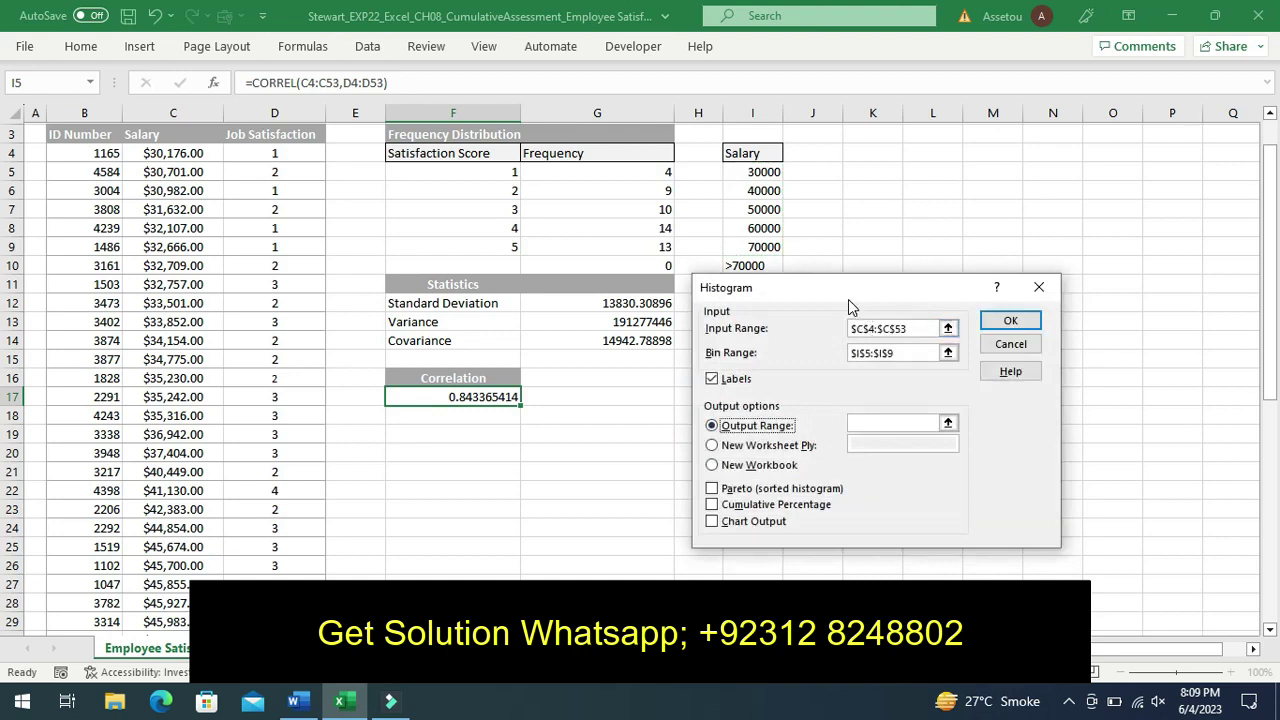
pyautogui.moveTo(851, 301); pyautogui.dragTo(919, 339)
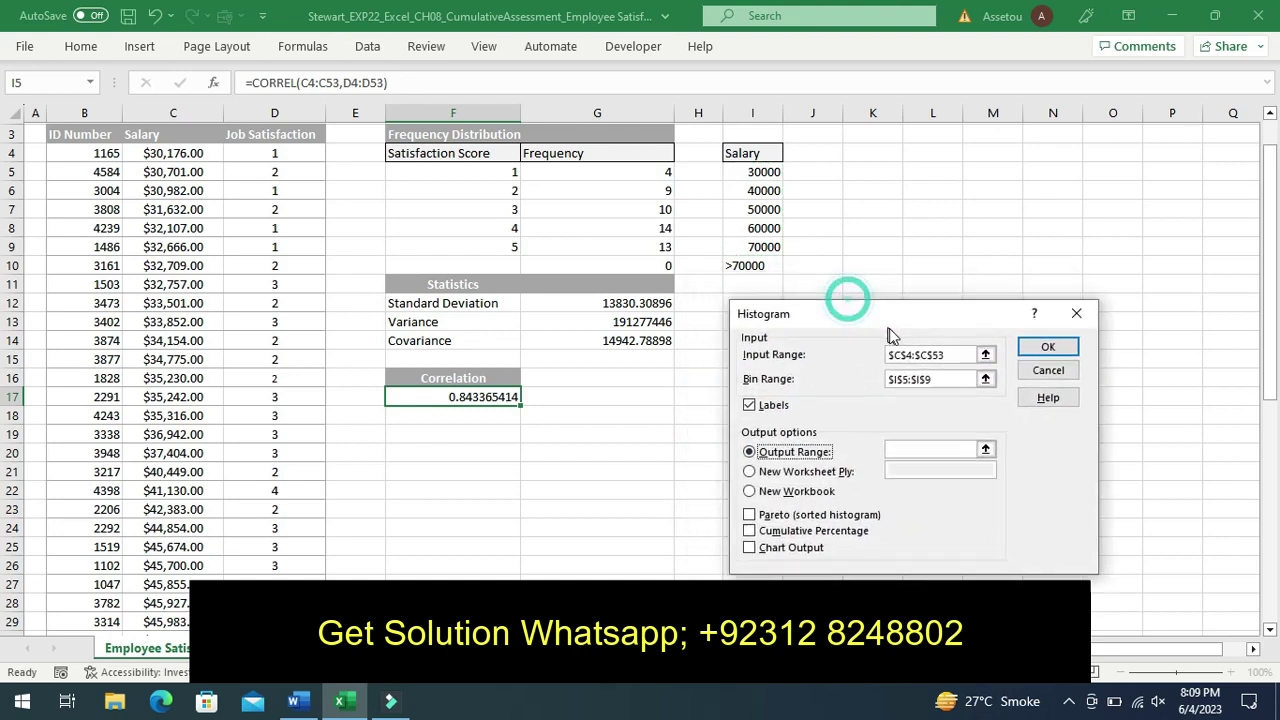
pyautogui.click(873, 152)
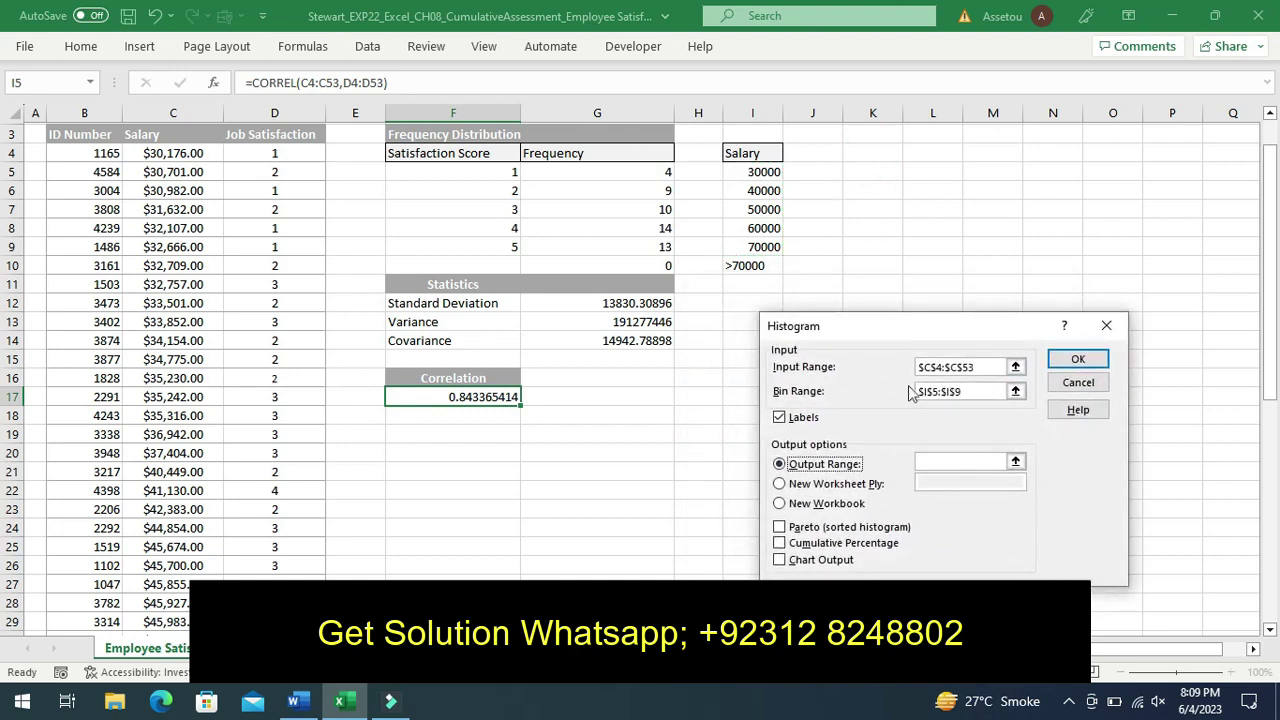
pyautogui.click(958, 461)
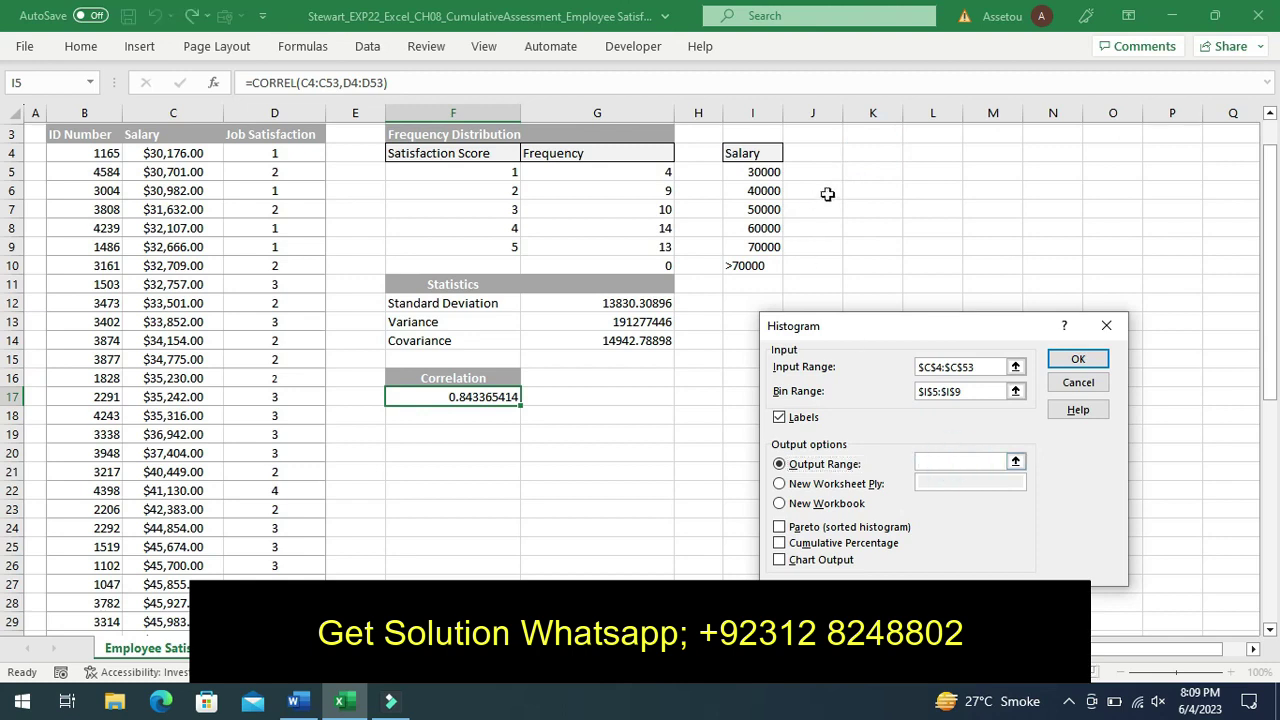
pyautogui.click(862, 160)
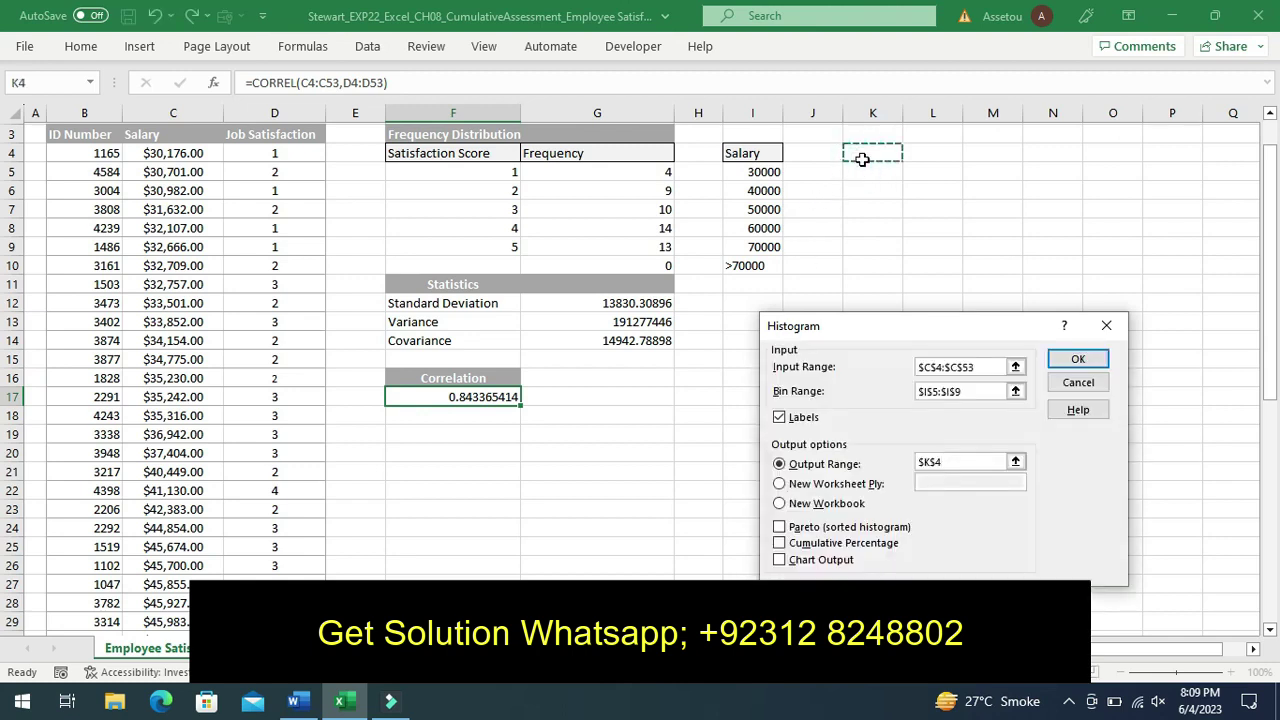
# Add Cumulative Percentage and Chart Output, then create the histogram
pyautogui.click(292, 703)
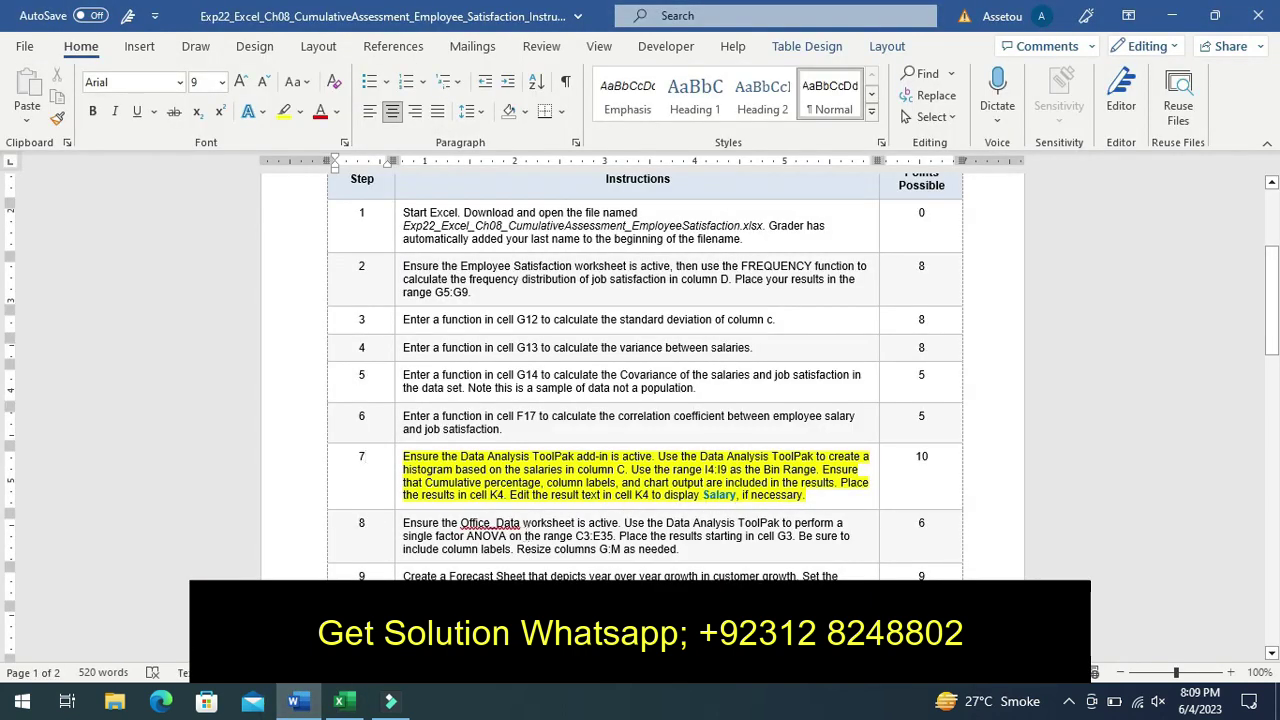
pyautogui.click(339, 701)
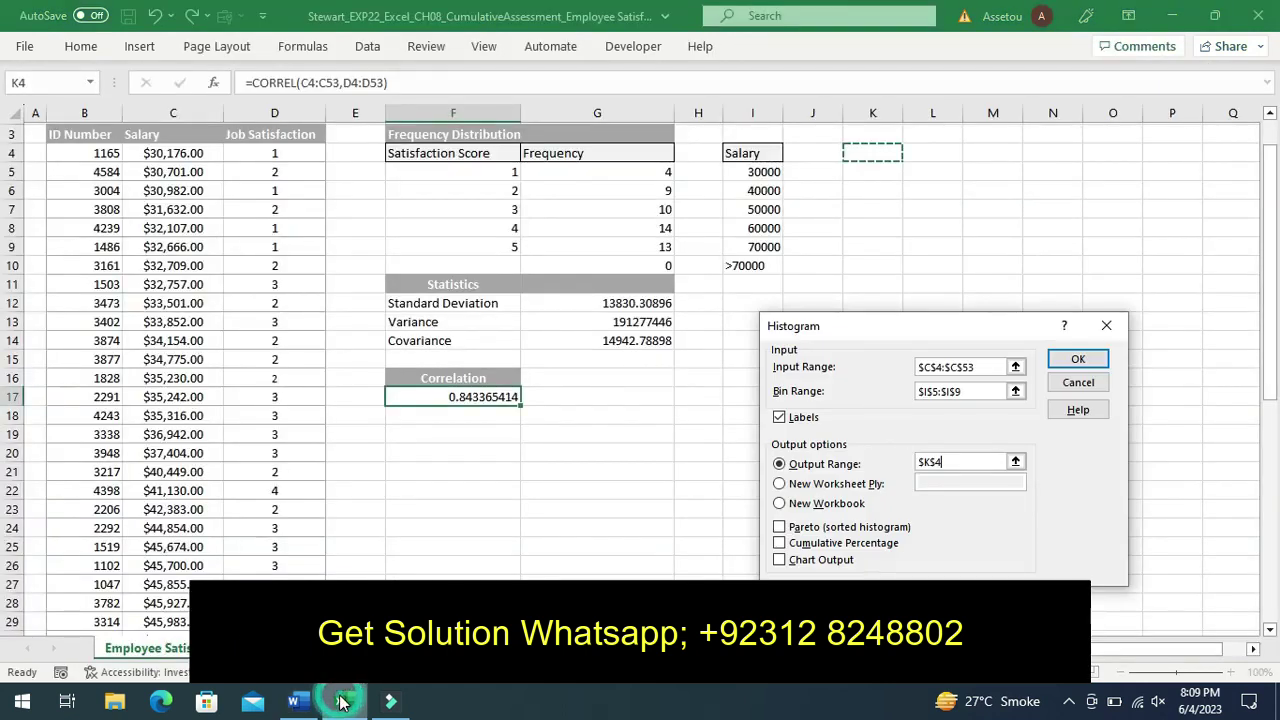
pyautogui.click(780, 545)
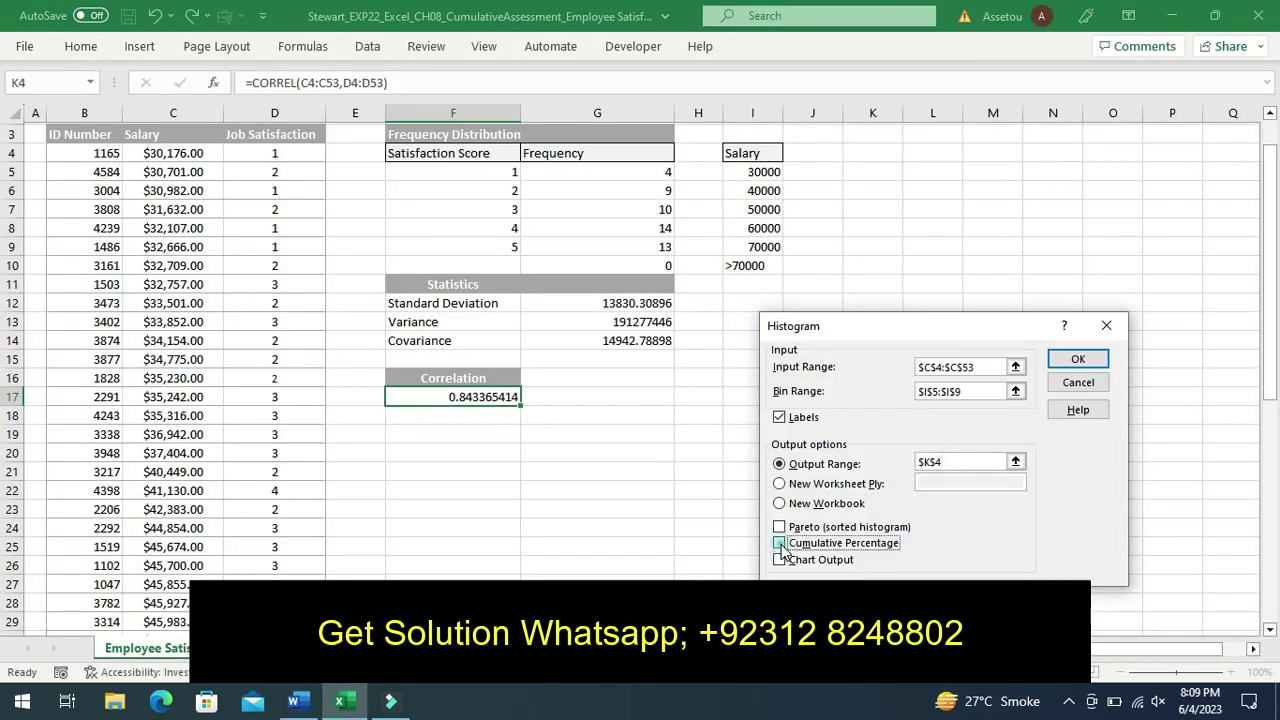
pyautogui.click(779, 560)
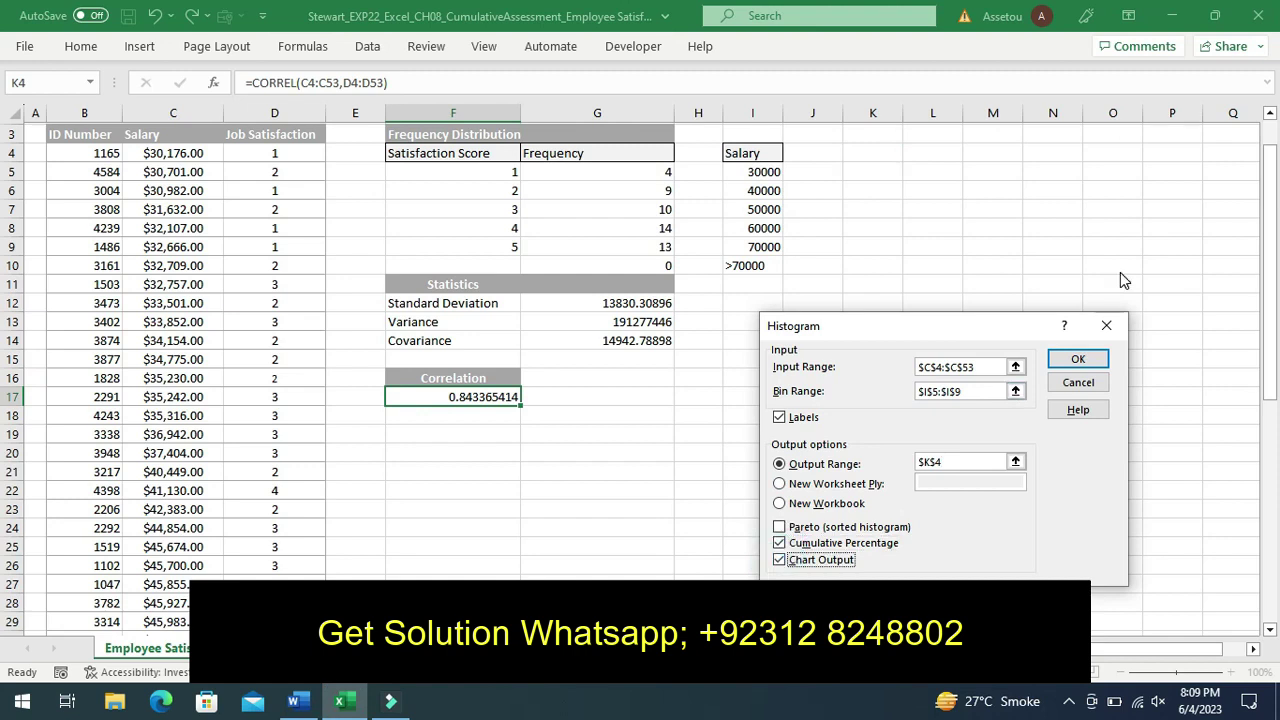
pyautogui.click(1075, 360)
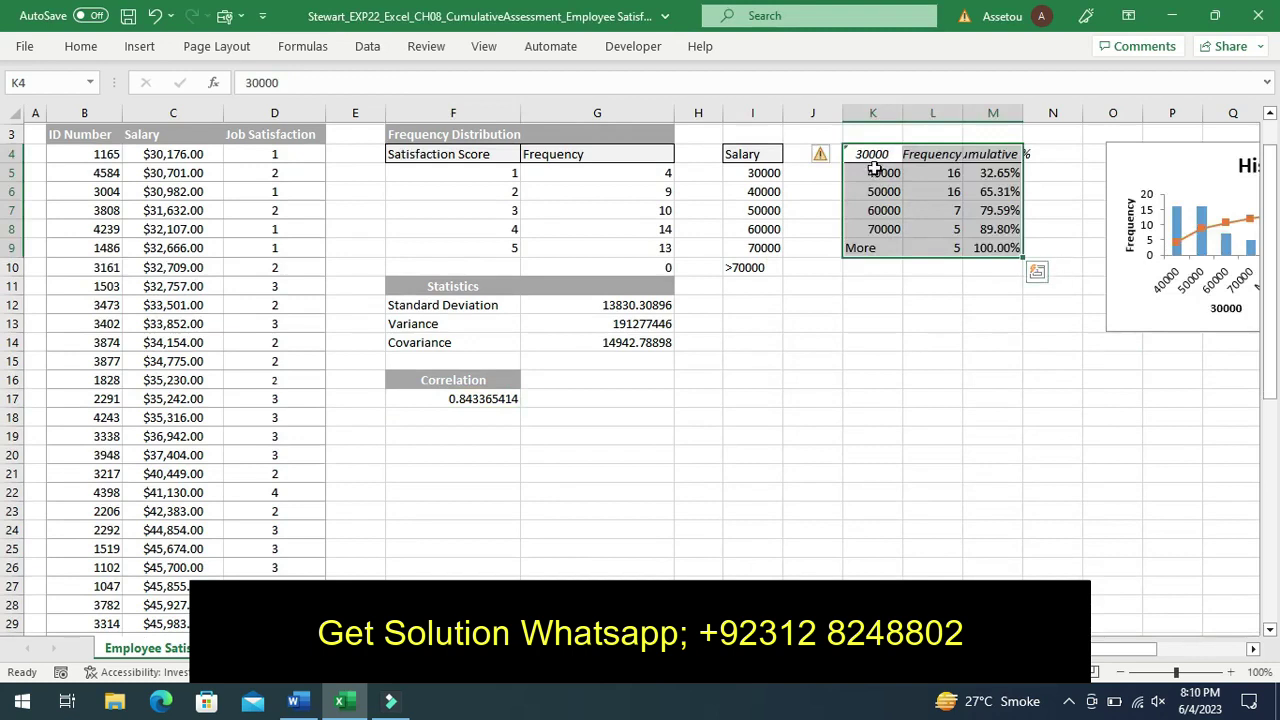
# Autofit columns L and M to show Frequency and Cumulative %
pyautogui.doubleClick(963, 115)
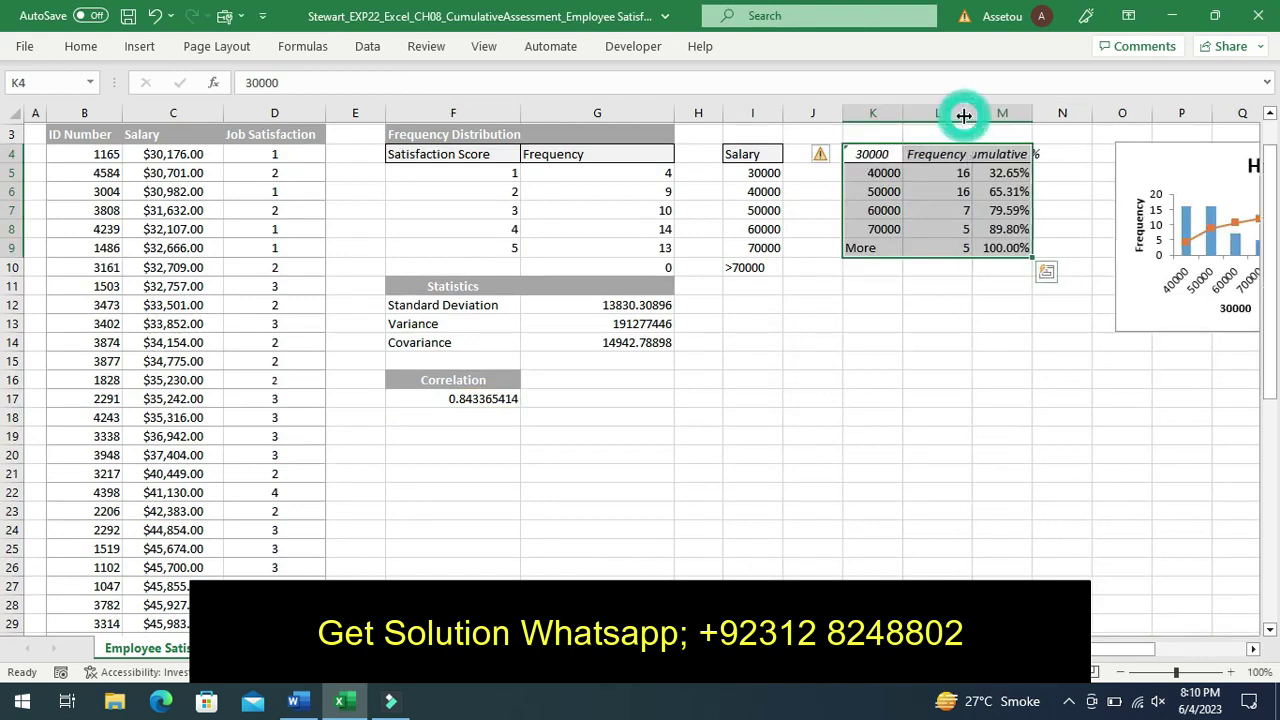
pyautogui.moveTo(1032, 115); pyautogui.dragTo(1033, 115)
pyautogui.doubleClick(1033, 115)
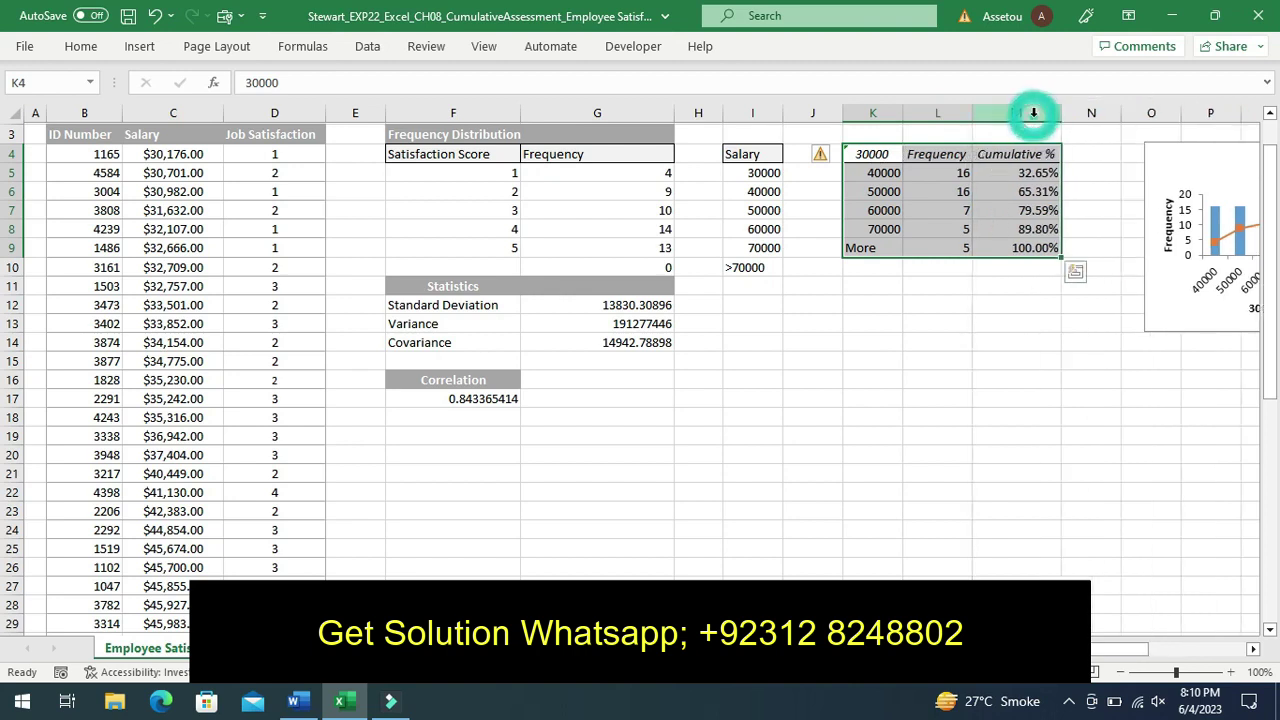
# Replace the K4 header 30000 with 'Salary' and bring Word forward
pyautogui.doubleClick(890, 154)
pyautogui.press('BackSpace')
pyautogui.press('BackSpace')
pyautogui.press('BackSpace')
pyautogui.press('BackSpace')
pyautogui.write('Sa')
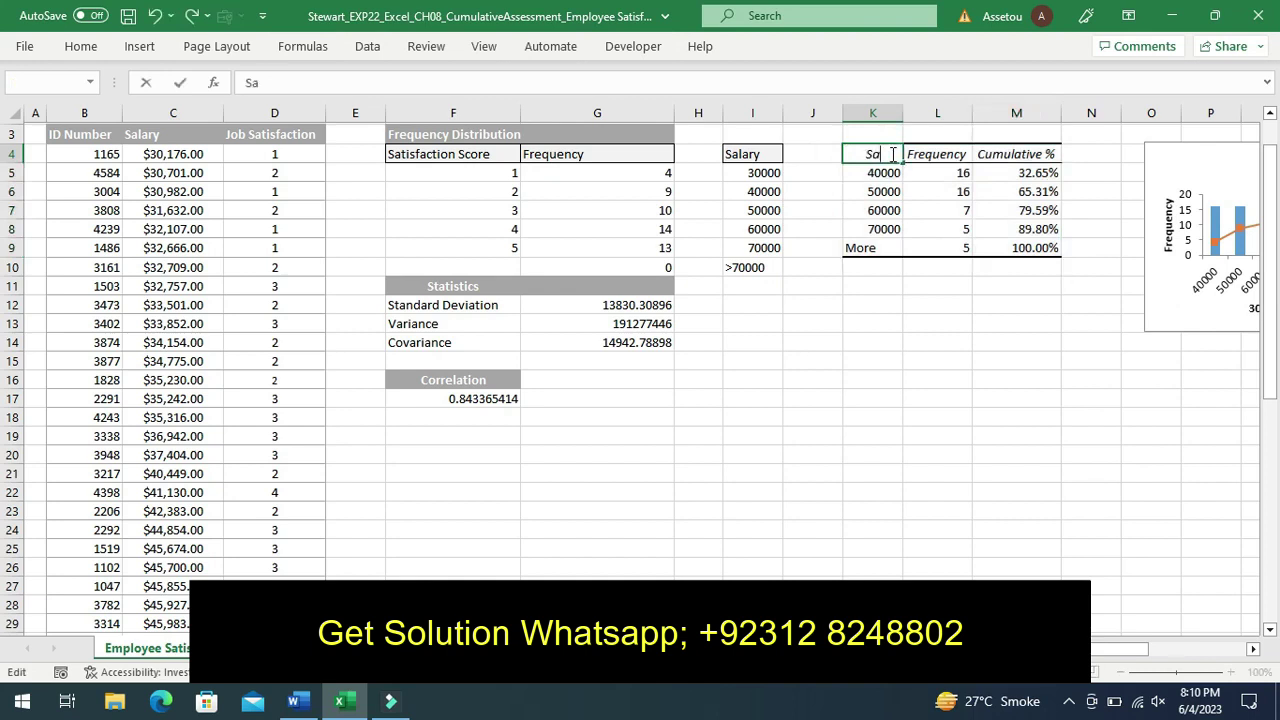
pyautogui.write('lary')
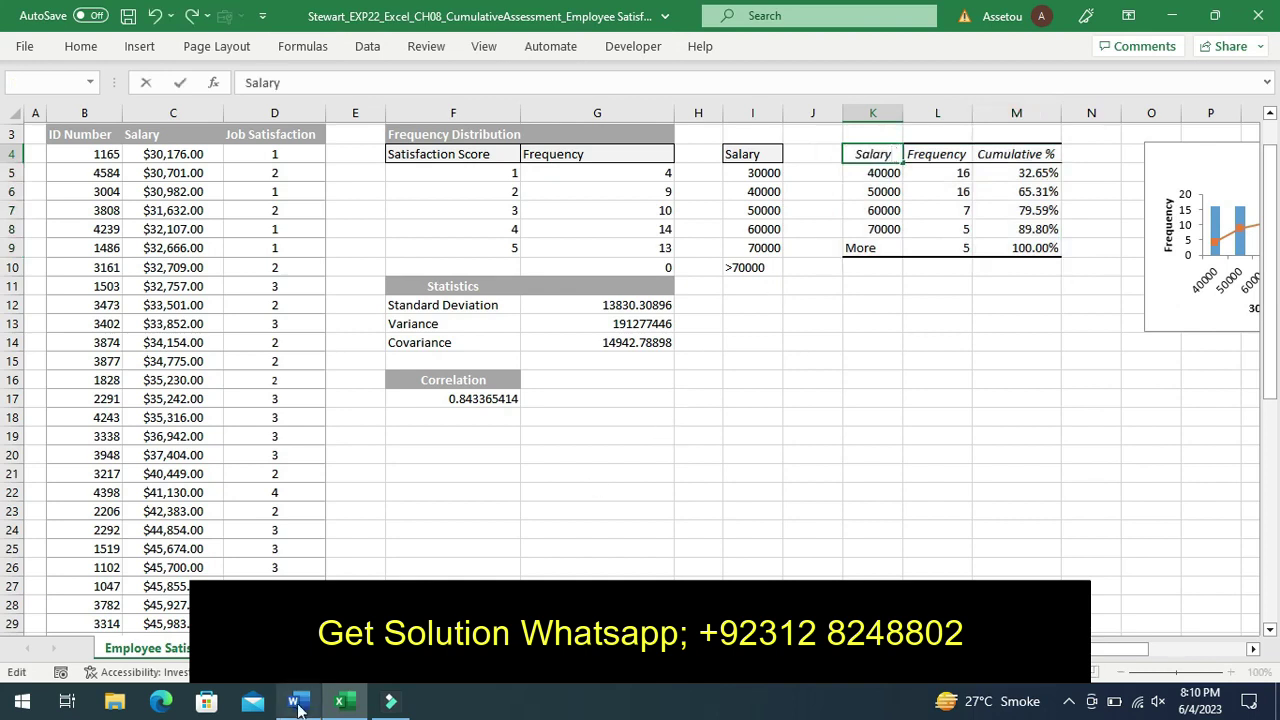
pyautogui.click(294, 701)
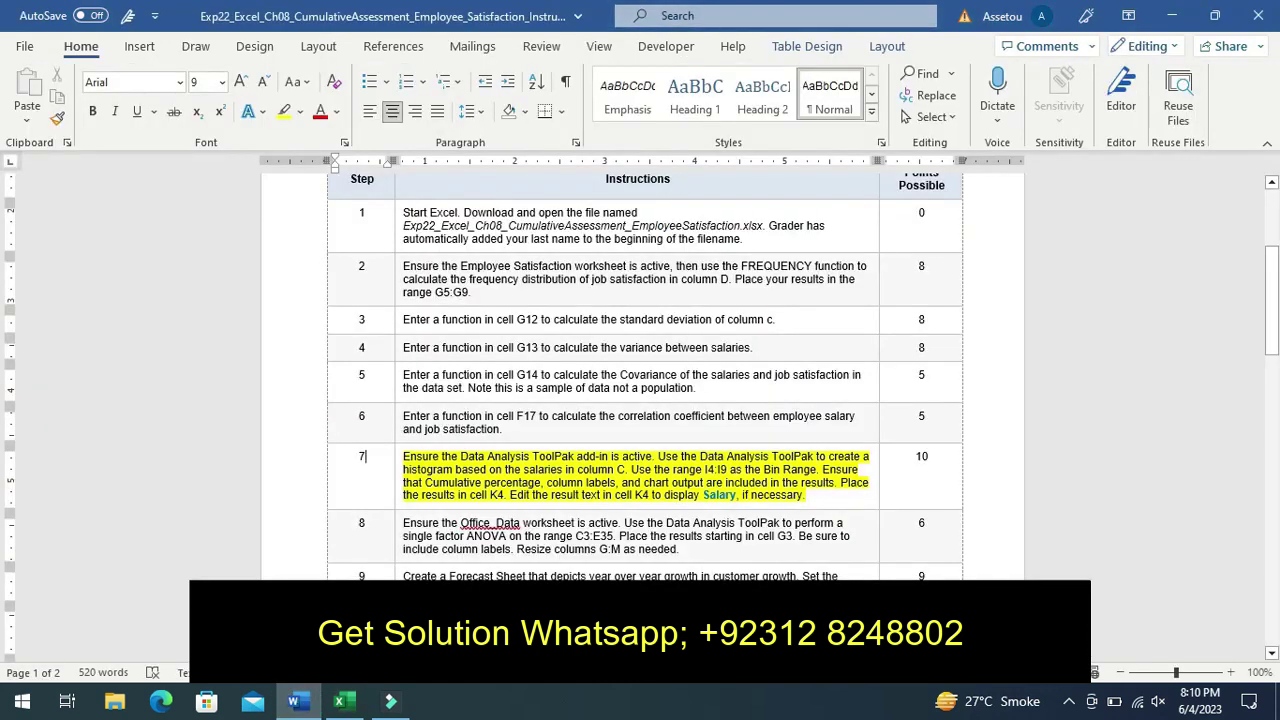
# Save the Word instructions with step 7 highlighted and return to Excel
pyautogui.hotkey('ctrl', 'z')
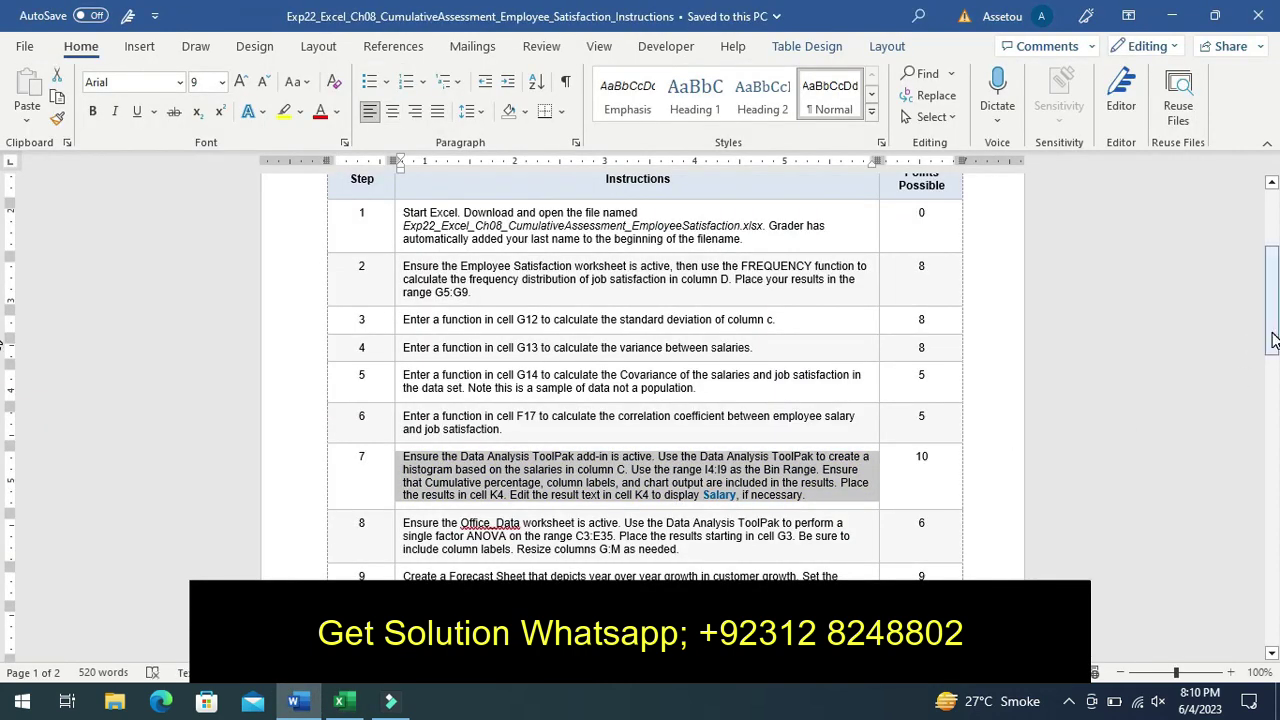
pyautogui.moveTo(1273, 340); pyautogui.dragTo(1263, 273)
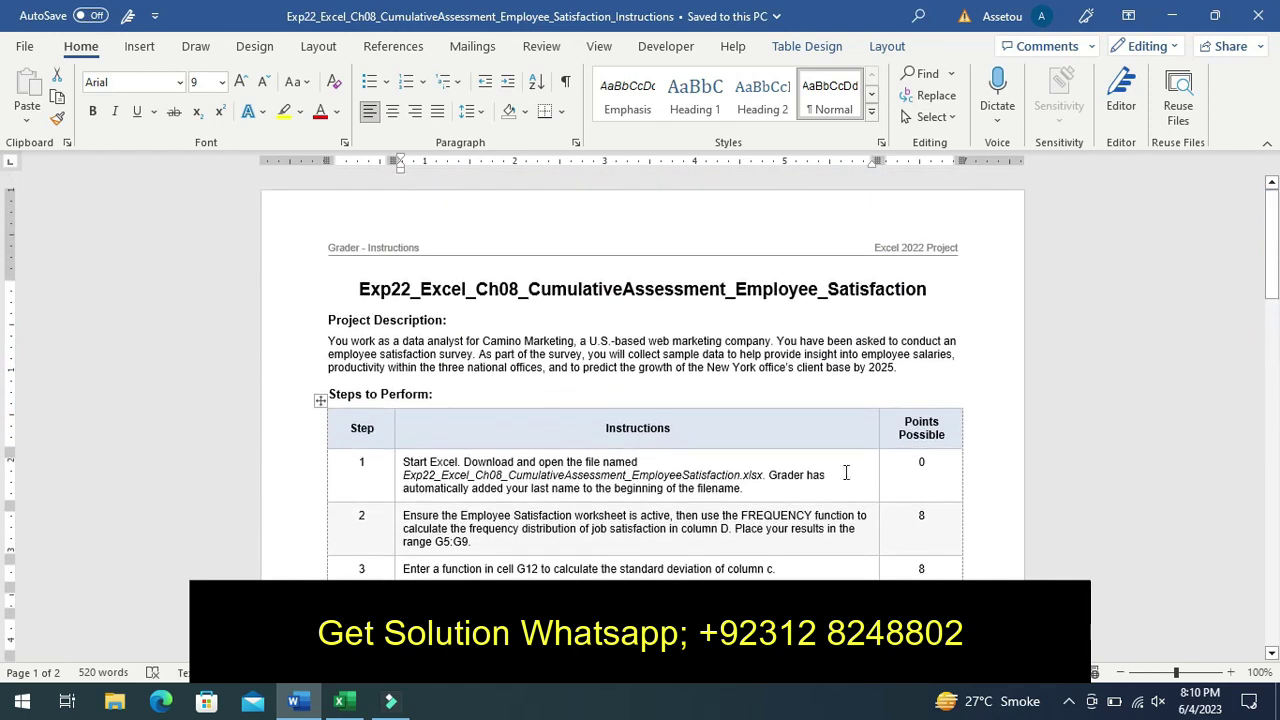
pyautogui.click(343, 701)
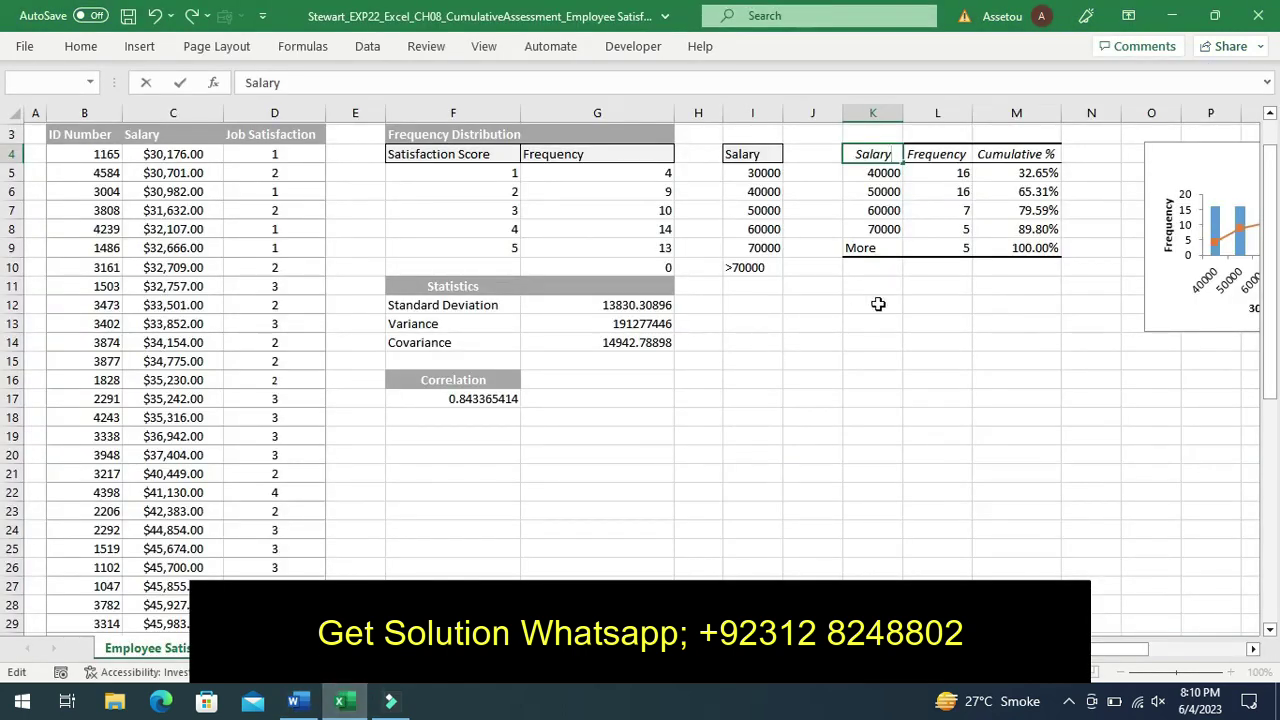
# Close the Excel window, choosing Don't Save at the prompt
pyautogui.click(1259, 16)
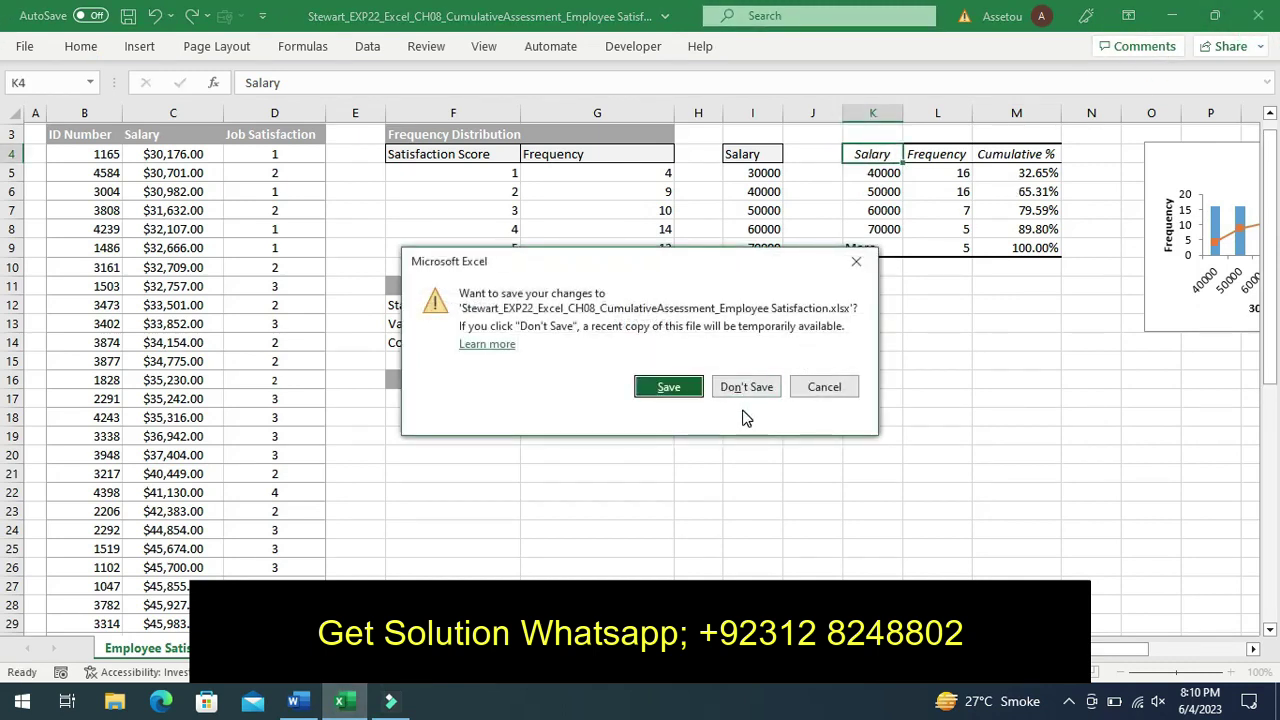
pyautogui.click(740, 392)
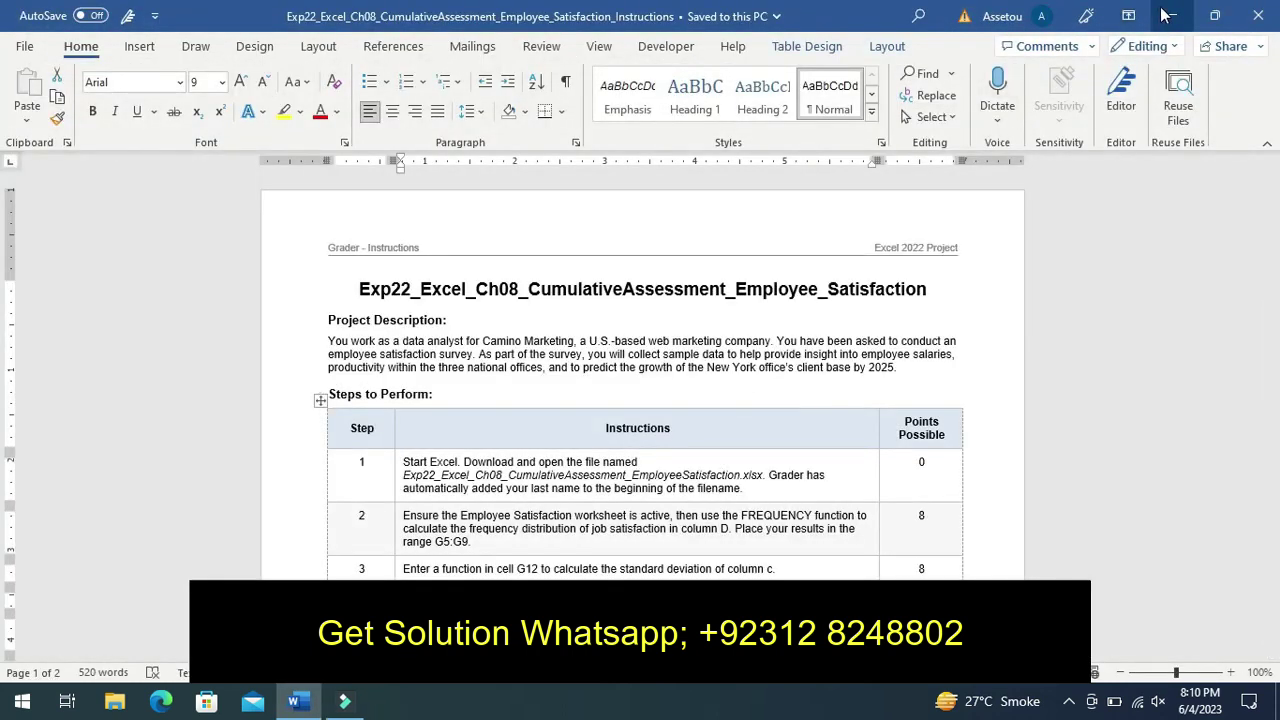
# Reopen the CH08 Employee Satisfaction workbook from its Documents subfolder in File Explorer
pyautogui.click(115, 703)
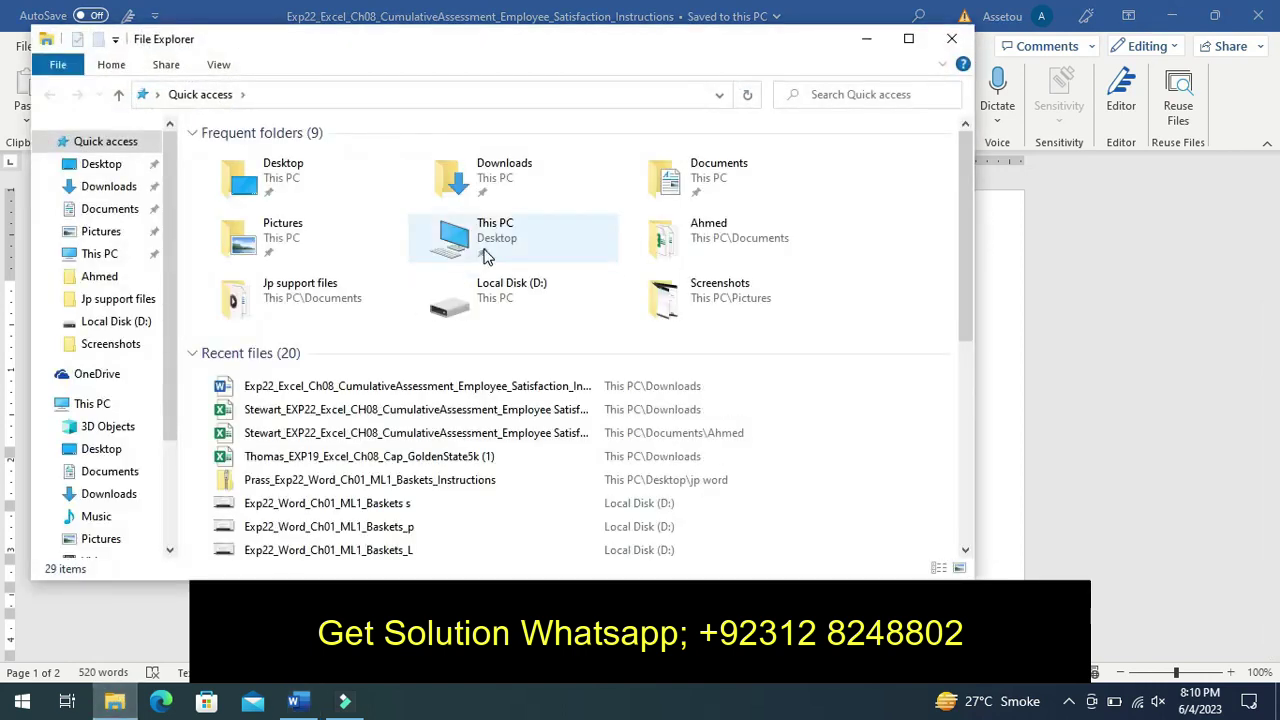
pyautogui.doubleClick(668, 187)
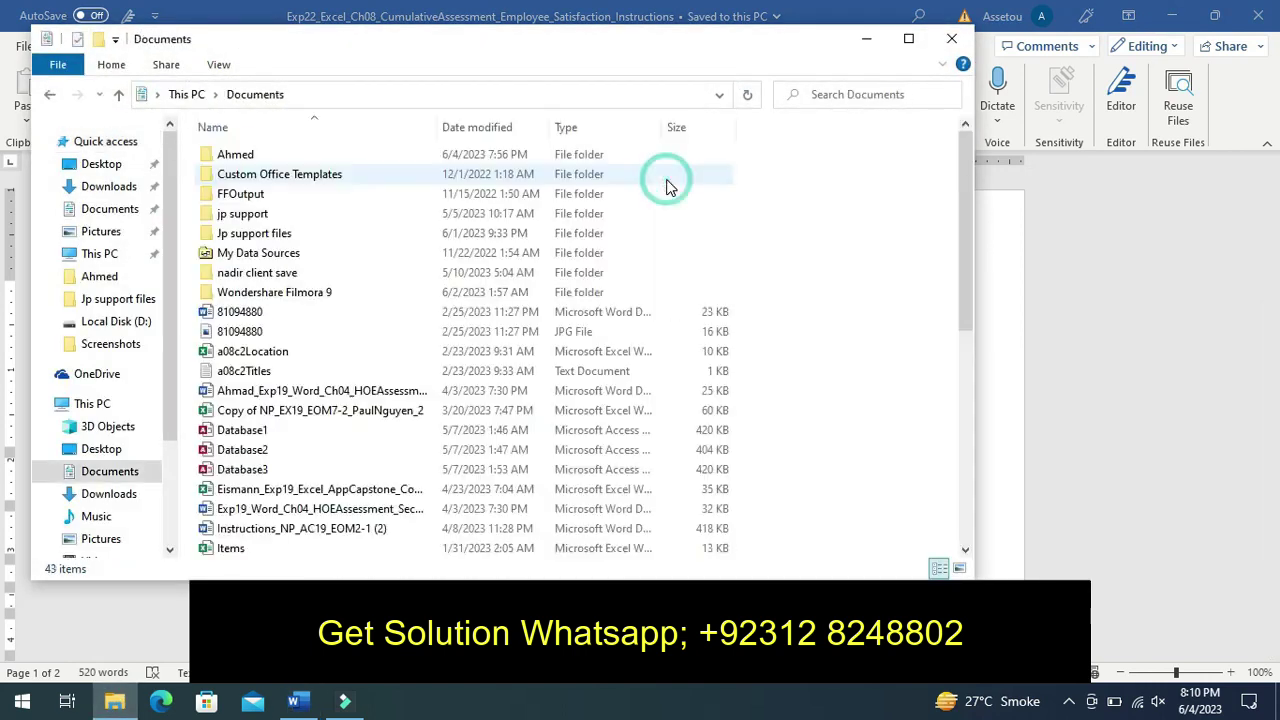
pyautogui.click(503, 160)
pyautogui.doubleClick(503, 160)
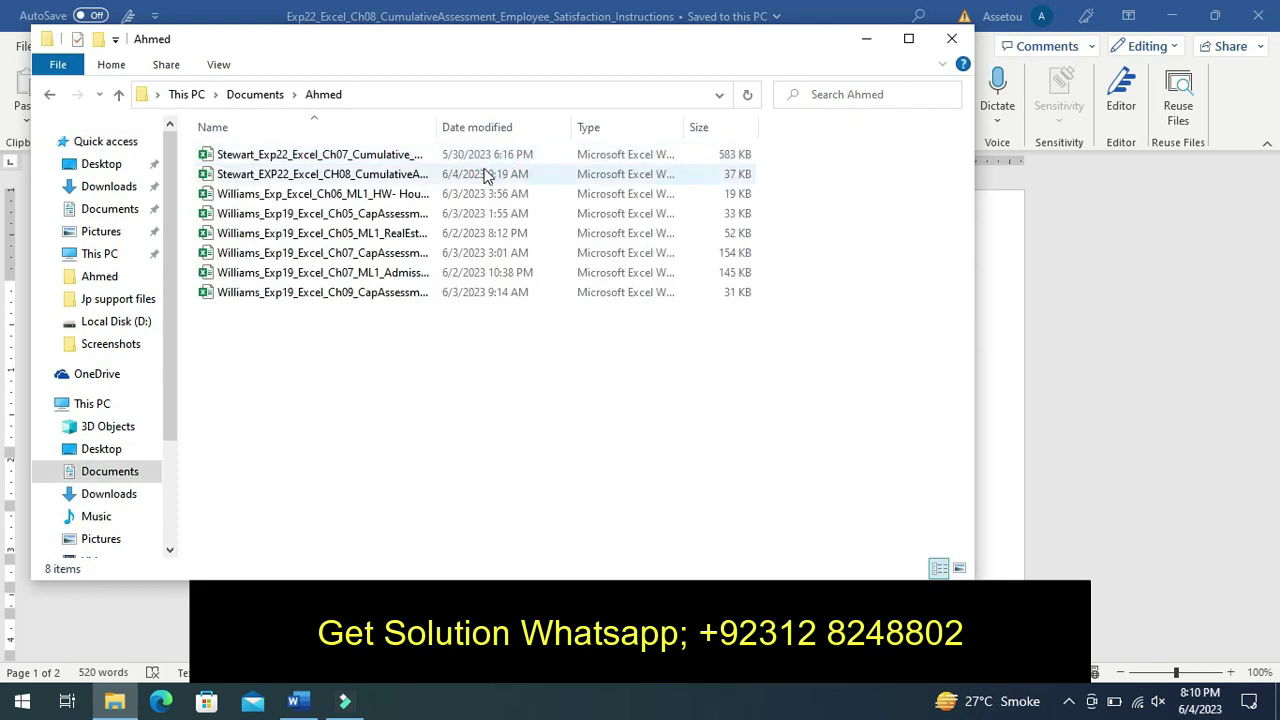
pyautogui.doubleClick(448, 180)
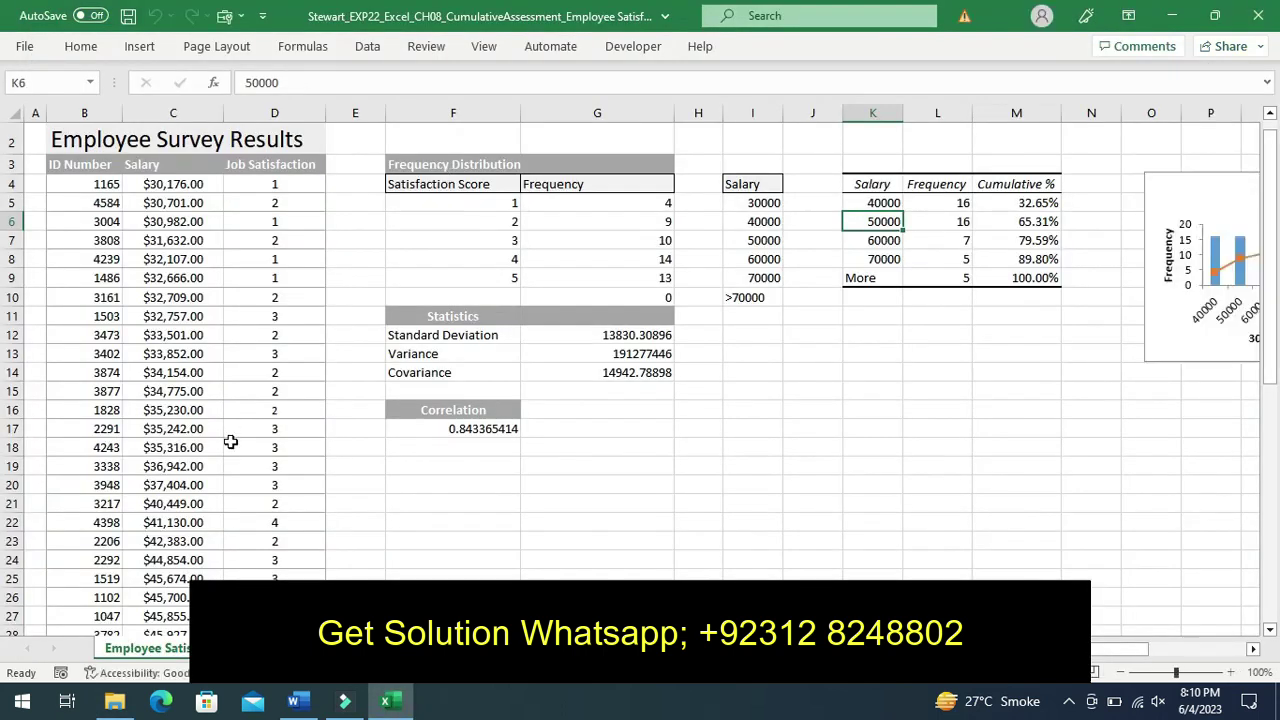
# Browse from the histogram results to the Clients by office ANOVA and forecast sheets
pyautogui.click(523, 505)
pyautogui.press('Right')
pyautogui.press('Right')
pyautogui.press('Right')
pyautogui.press('Right')
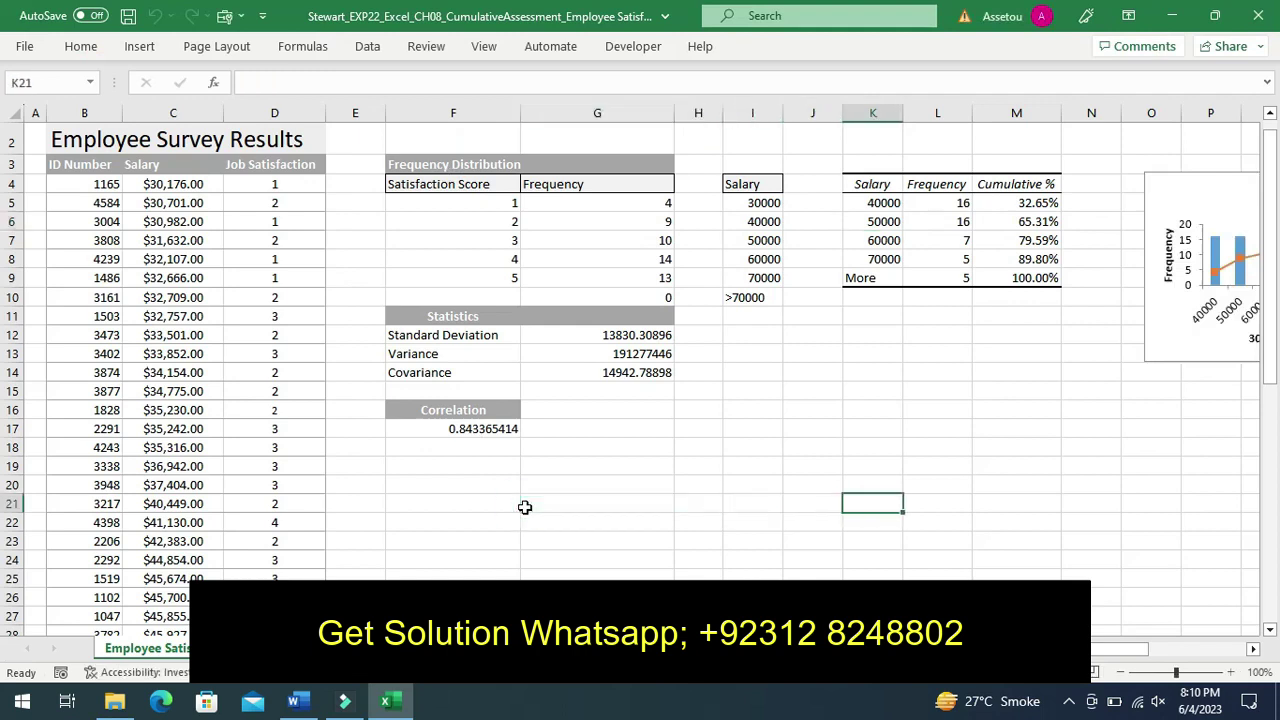
pyautogui.press('Right')
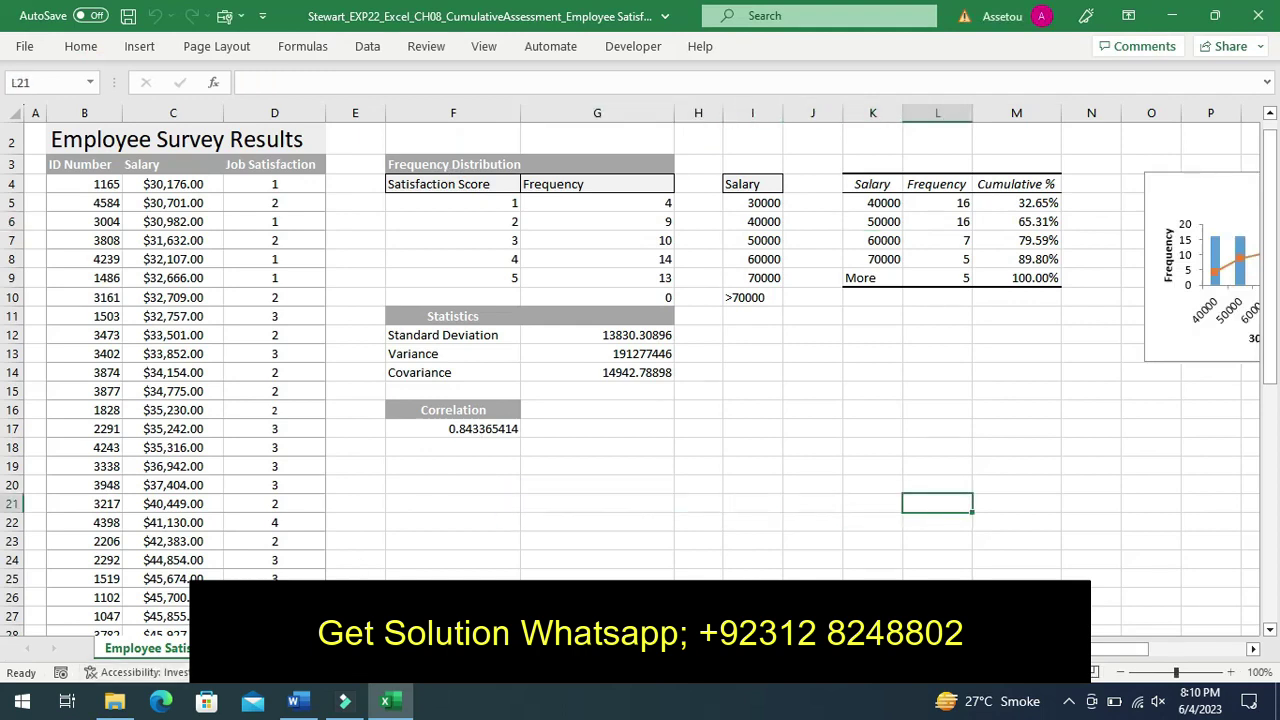
pyautogui.hotkey('ctrl', 'pagedown')
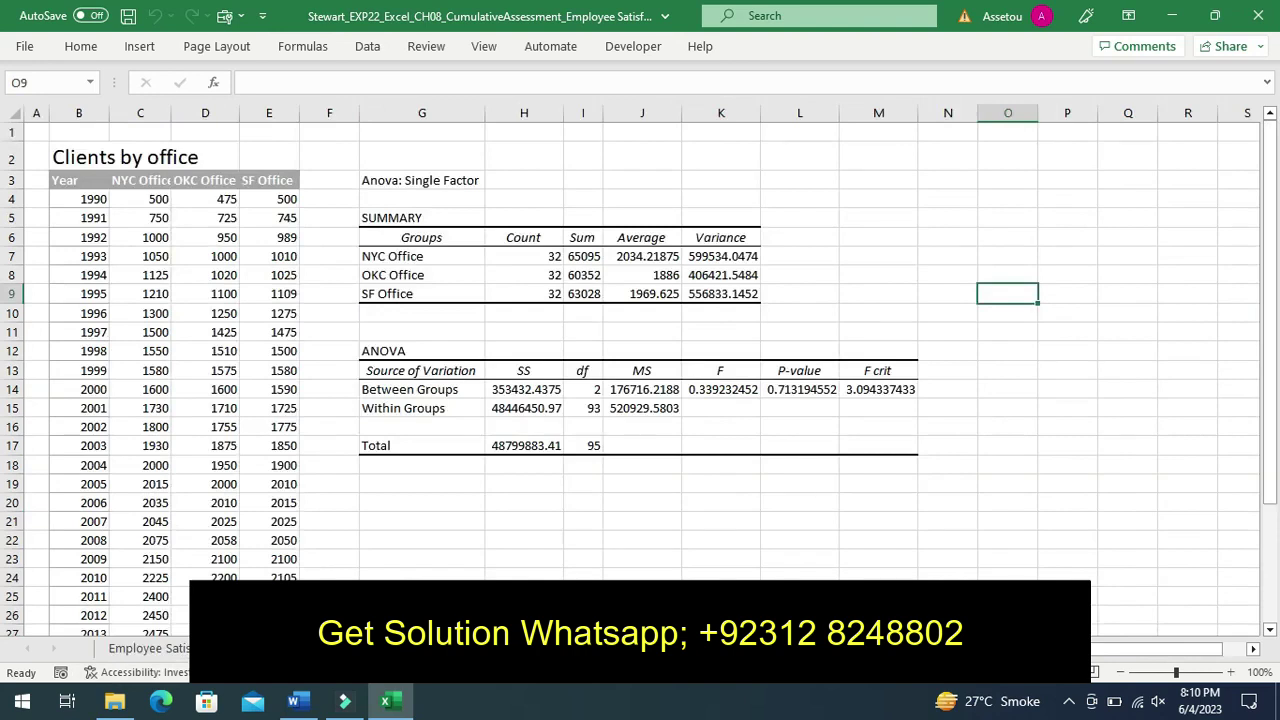
pyautogui.hotkey('ctrl', 'pagedown')
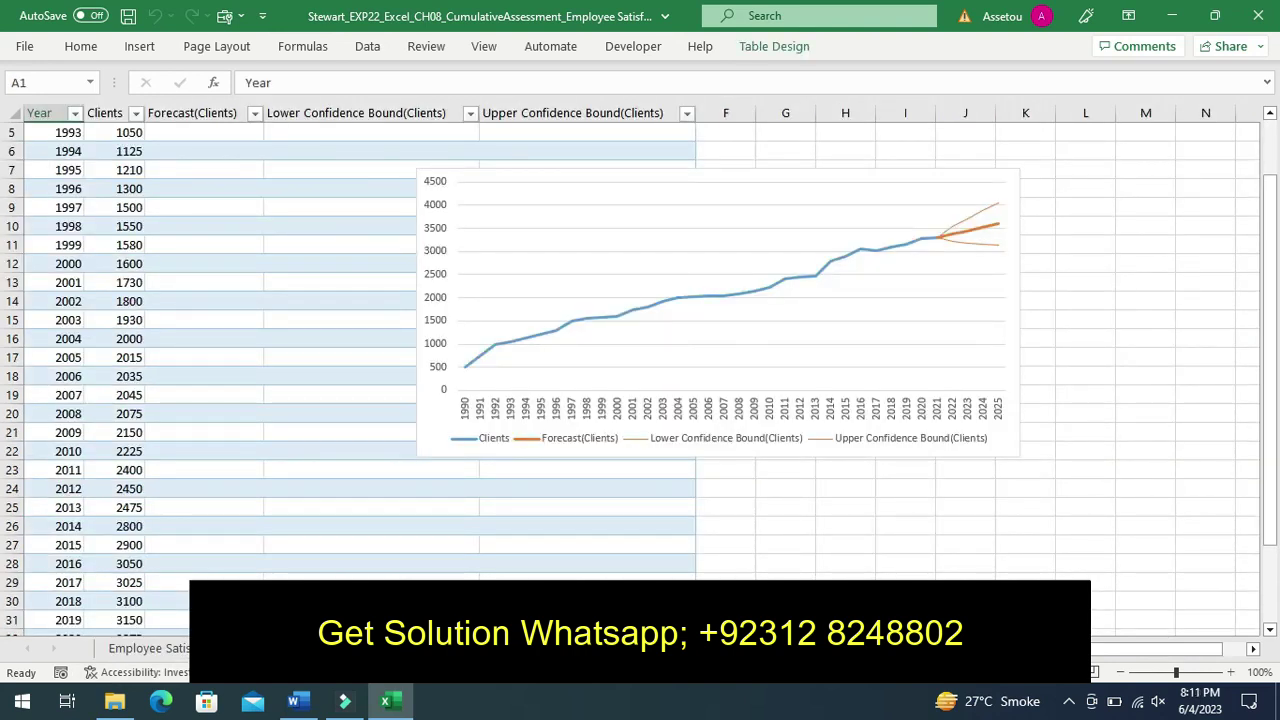
pyautogui.moveTo(1271, 486); pyautogui.dragTo(1256, 652)
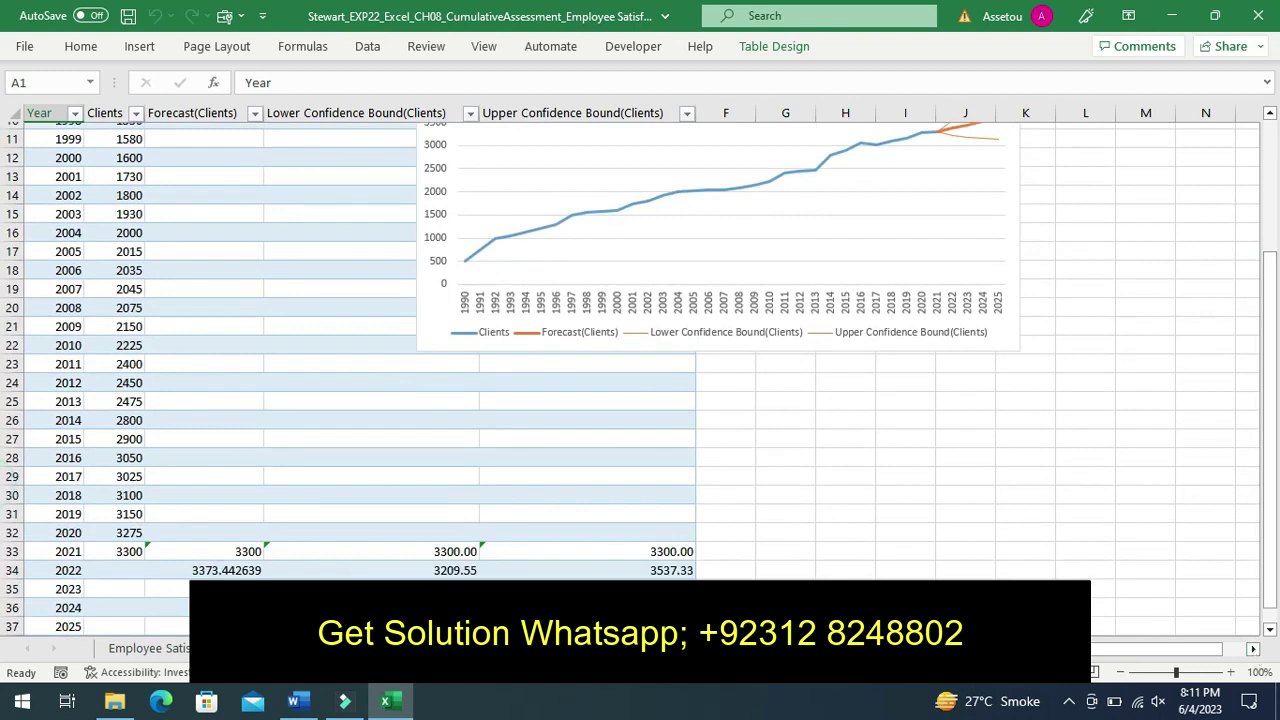
# View the NYC Office sheet, return to Employee Survey Results, and bring Word forward
pyautogui.hotkey('ctrl', 'pagedown')
pyautogui.moveTo(1272, 401); pyautogui.dragTo(1276, 409)
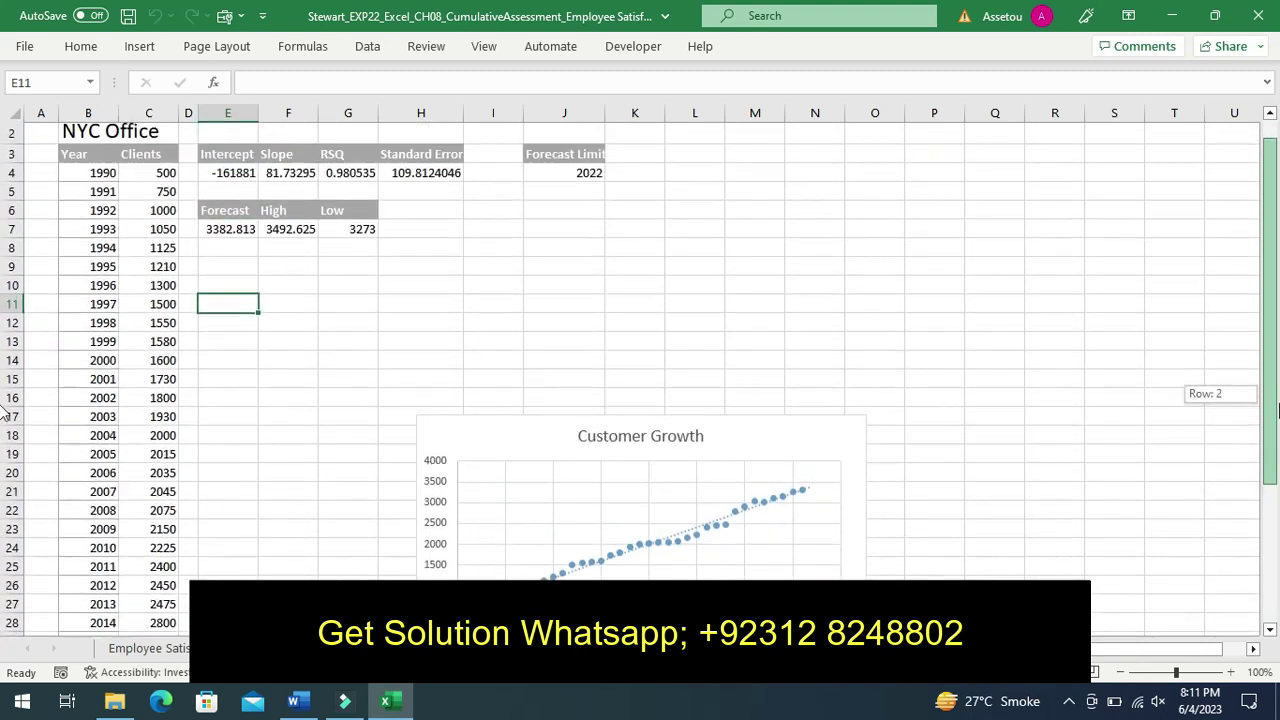
pyautogui.moveTo(1277, 409); pyautogui.dragTo(1249, 563)
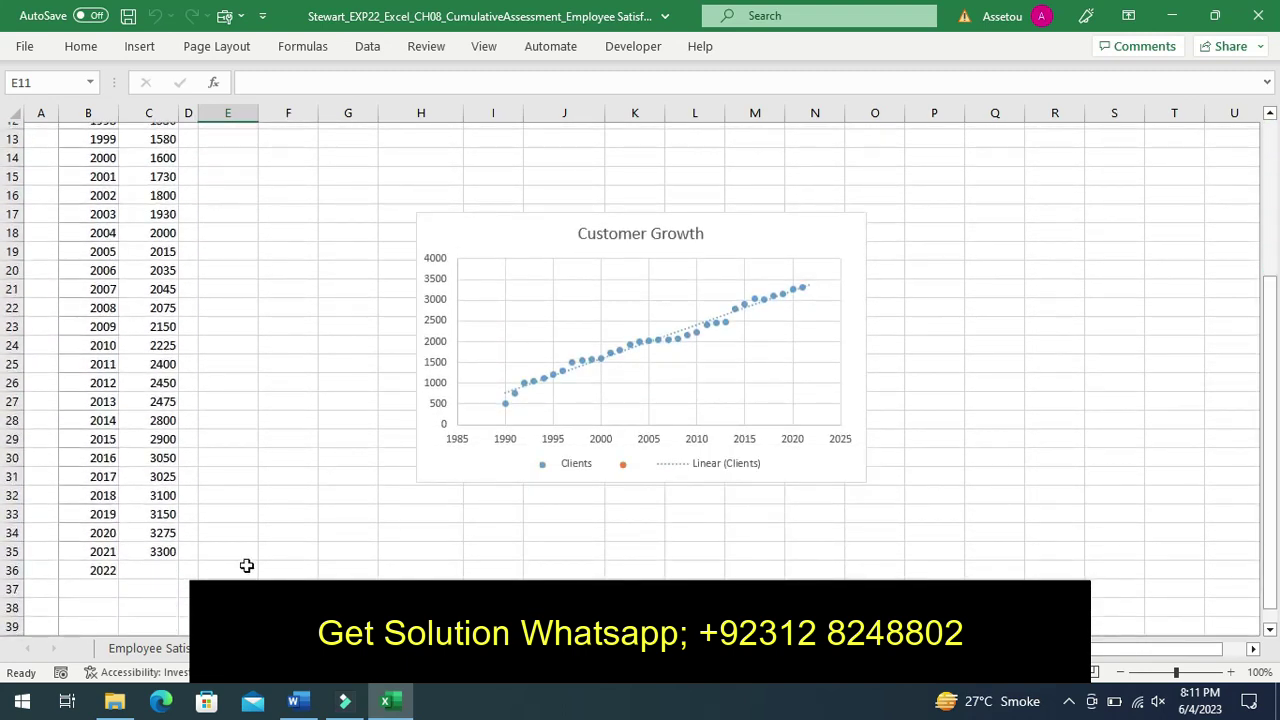
pyautogui.click(152, 648)
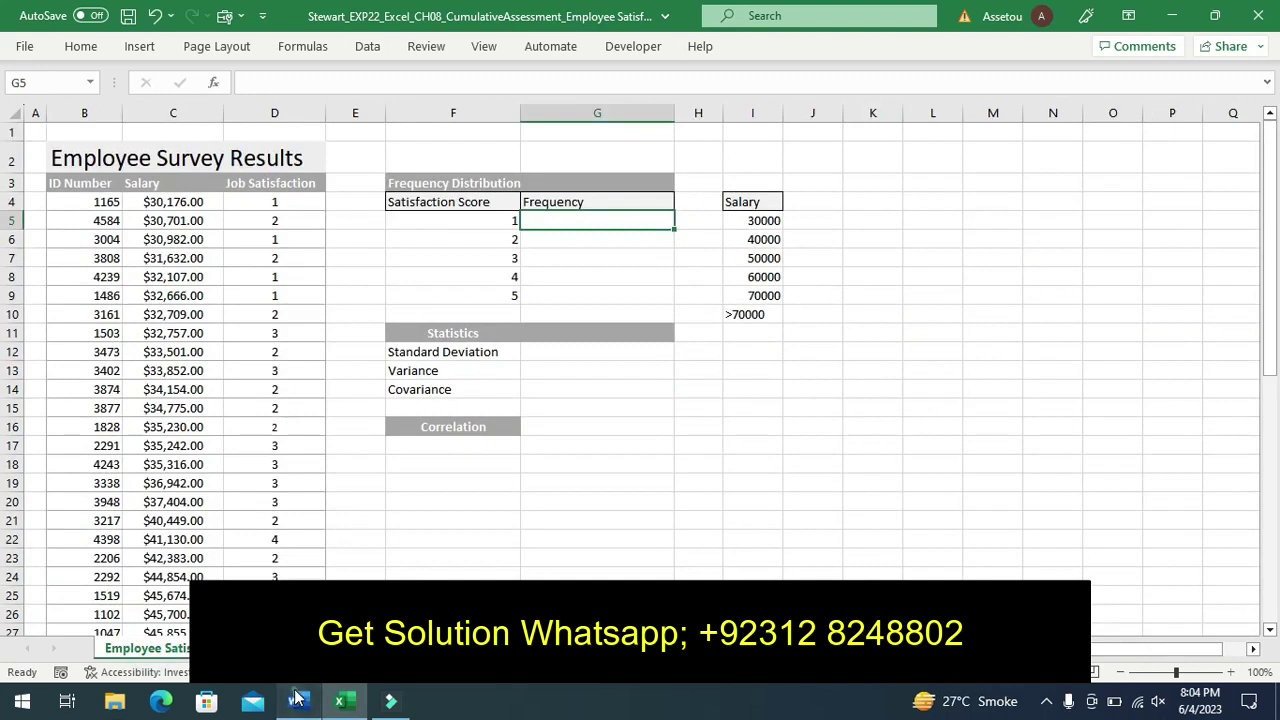
pyautogui.click(296, 699)
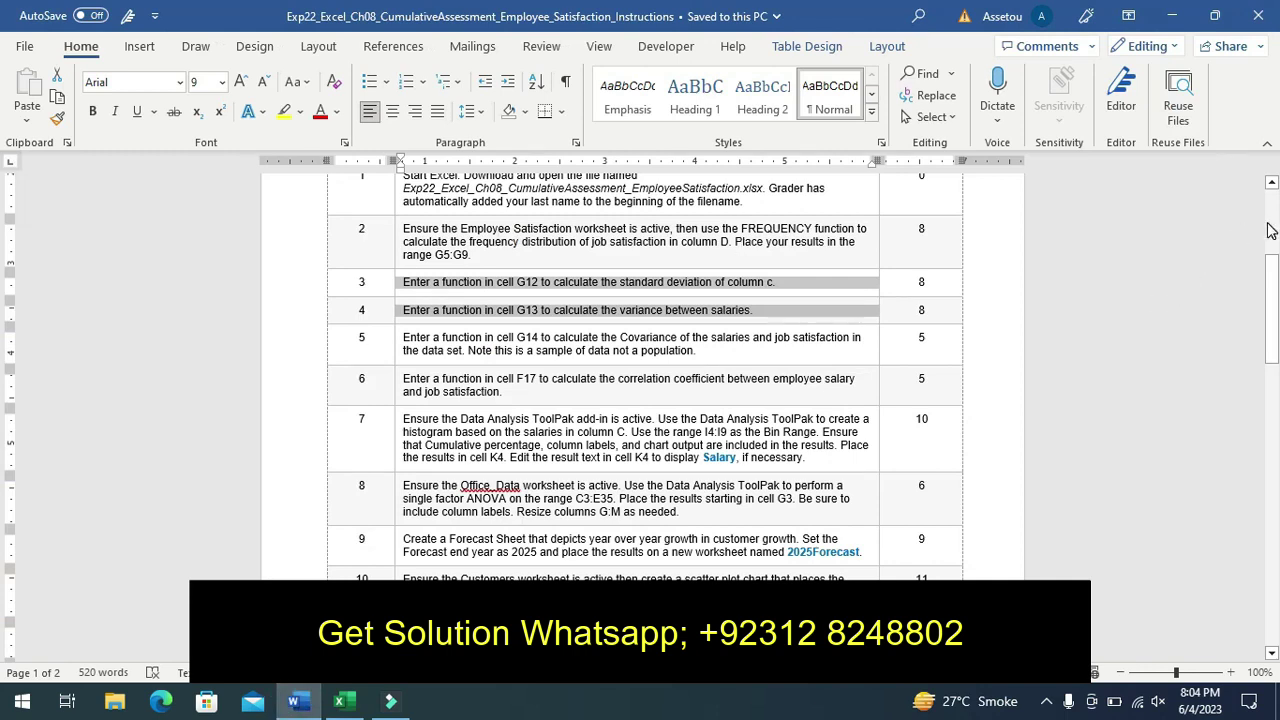
pyautogui.scroll(3, 1268, 230)
pyautogui.scroll(2, 1268, 230)
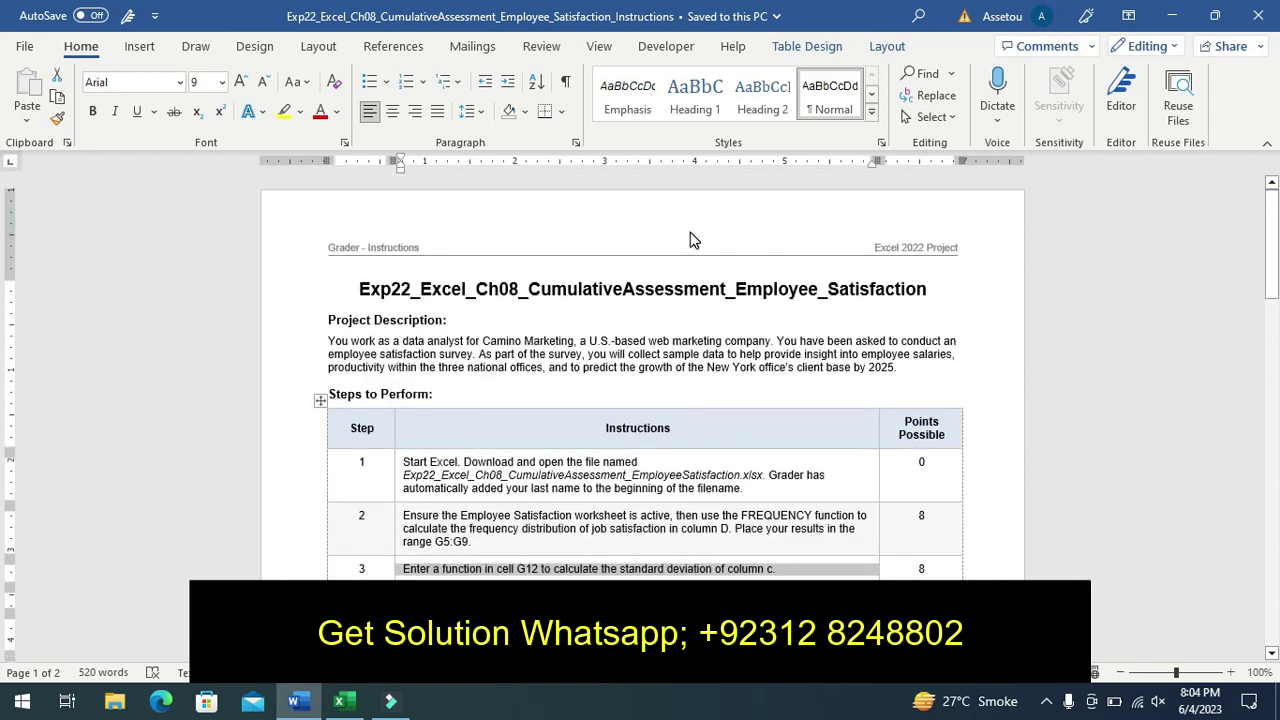
pyautogui.click(573, 255)
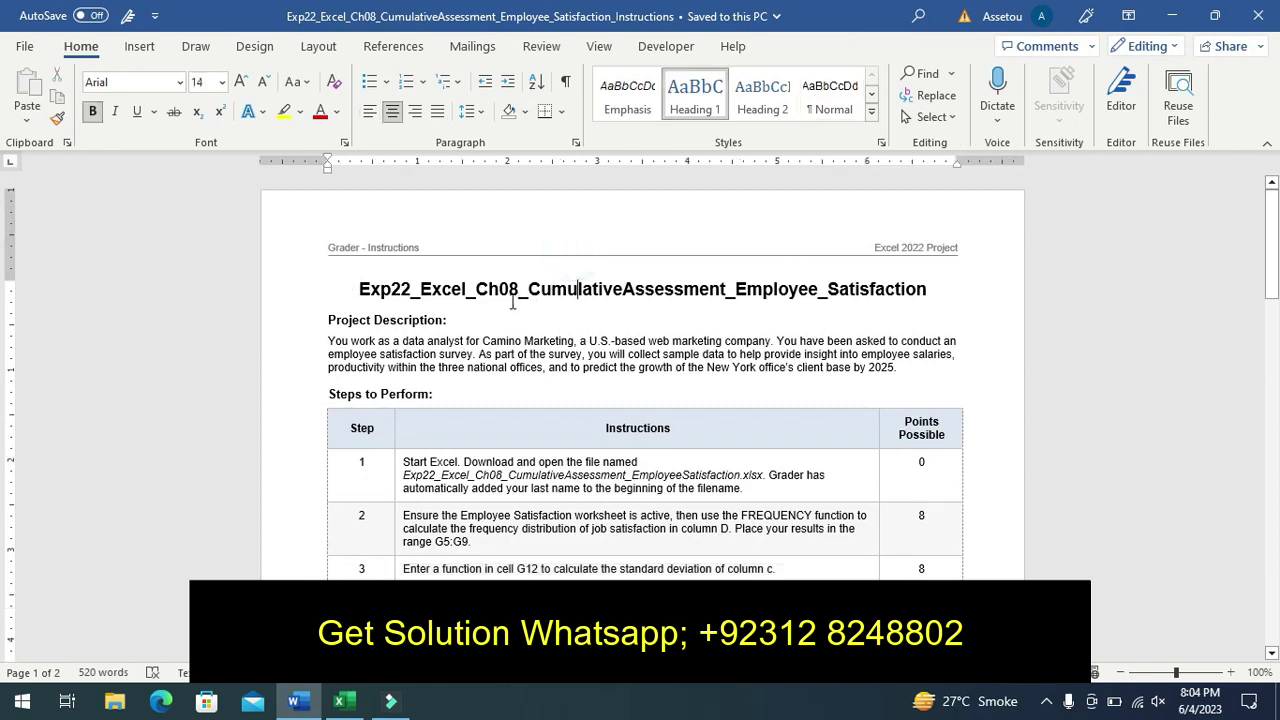
pyautogui.moveTo(375, 290)
pyautogui.tripleClick(360, 290)
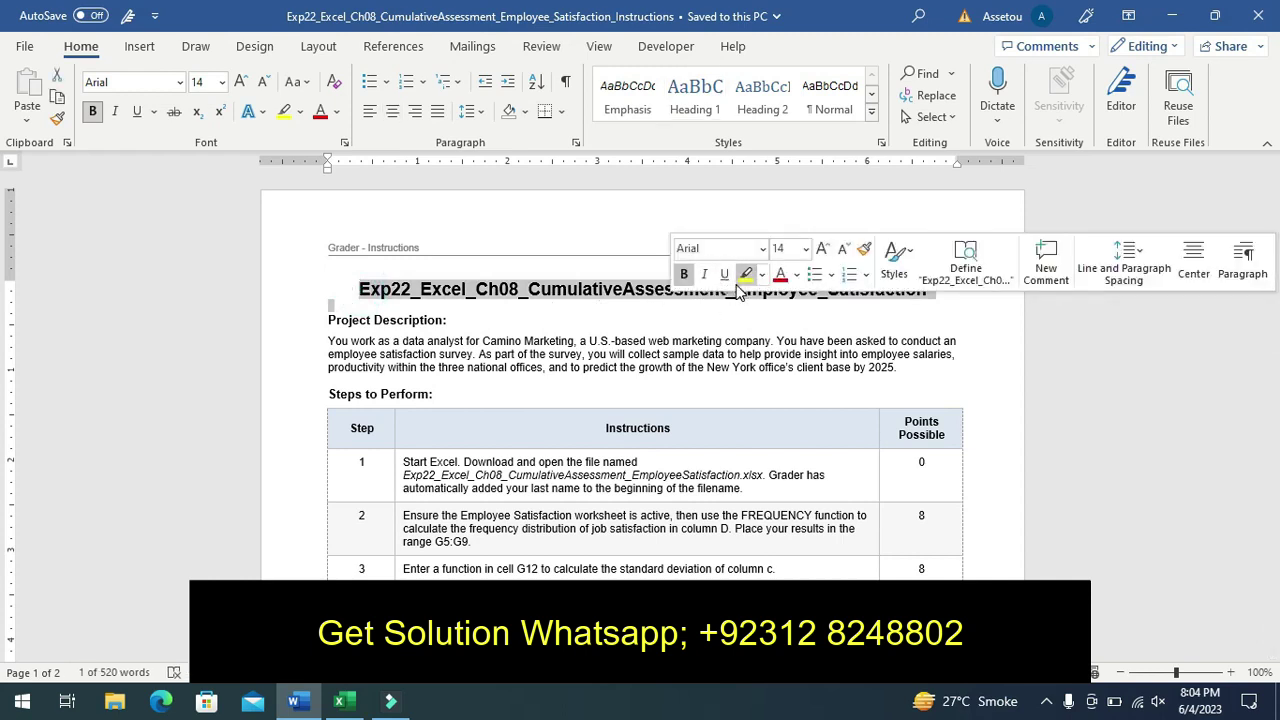
pyautogui.click(742, 280)
pyautogui.click(652, 305)
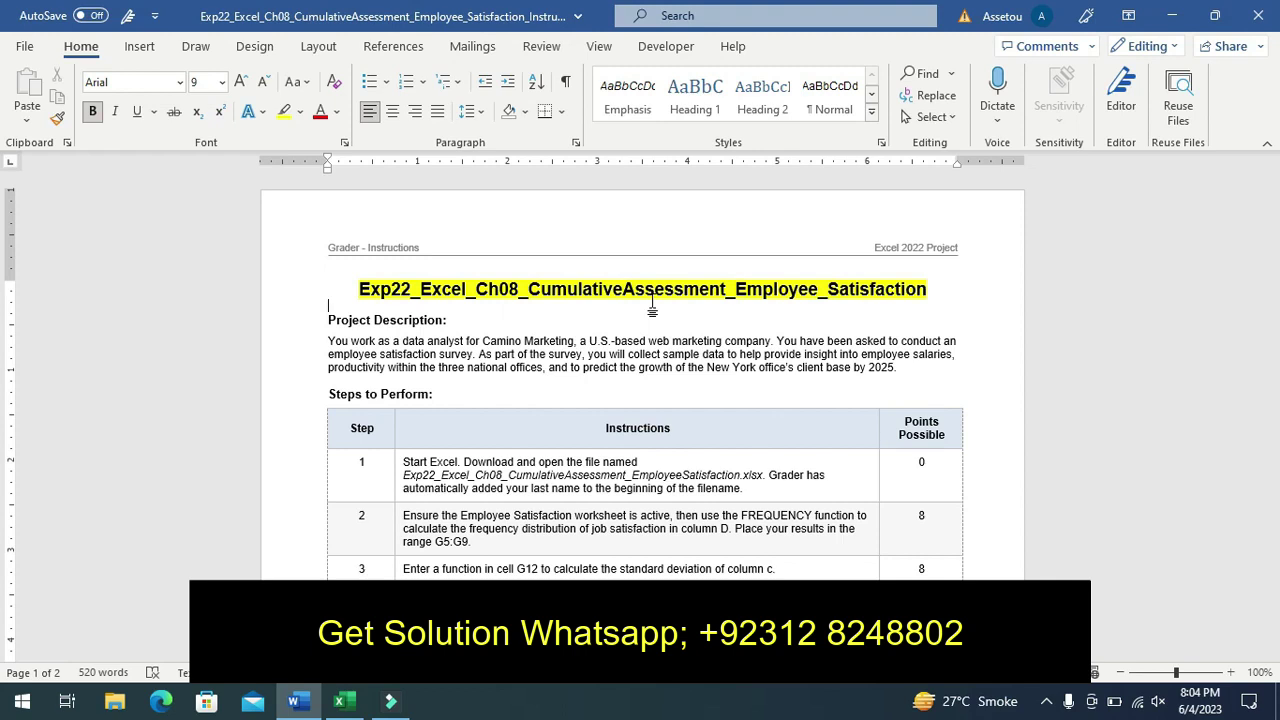
pyautogui.hotkey('ctrl', 'z')
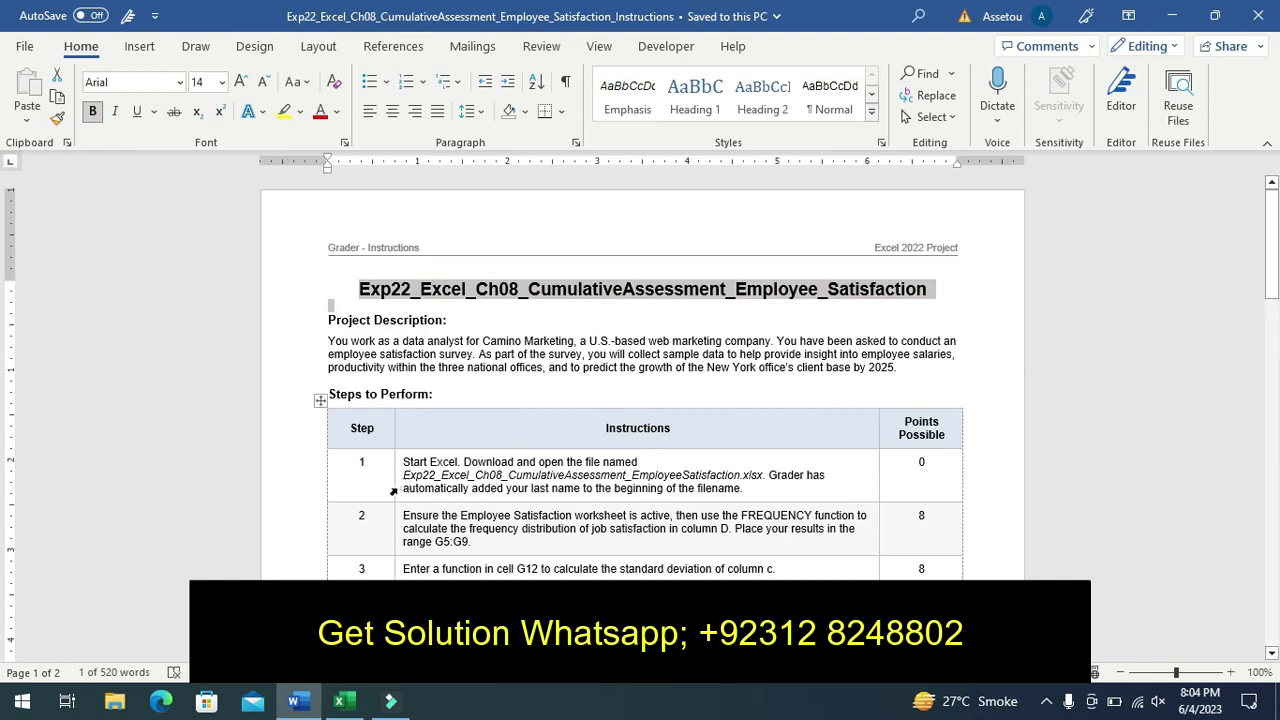
pyautogui.click(393, 490)
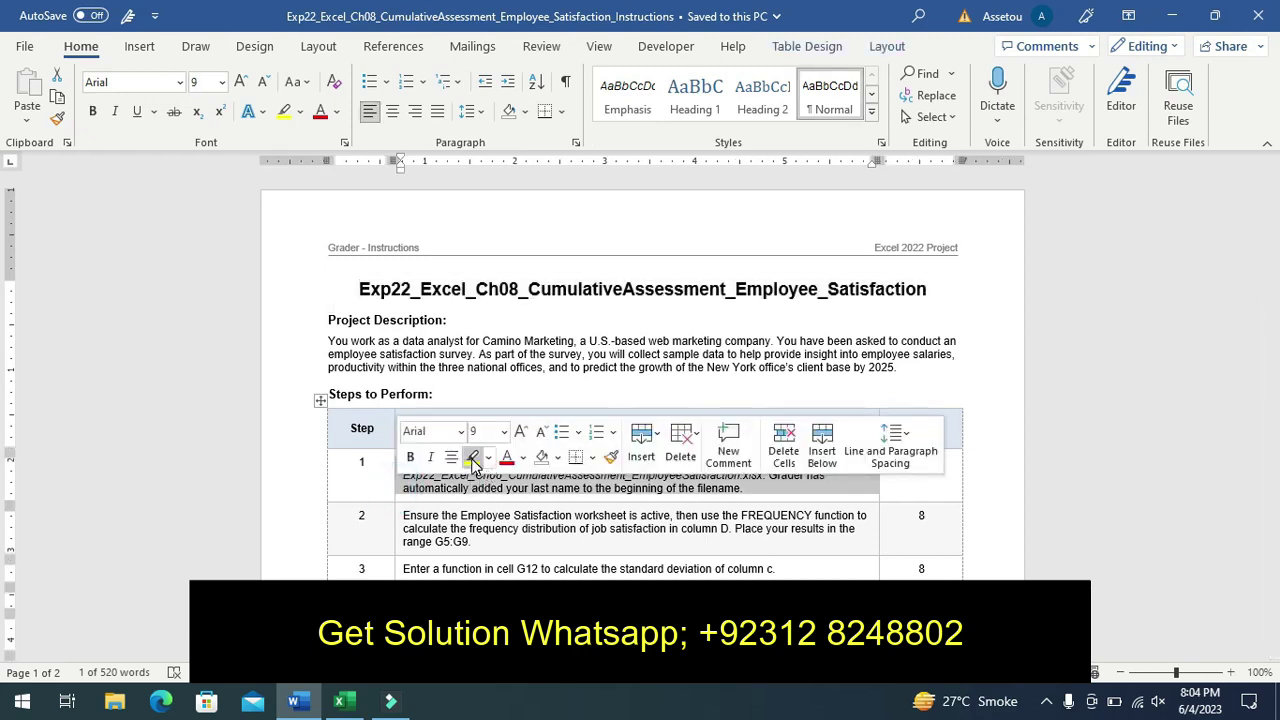
pyautogui.click(472, 457)
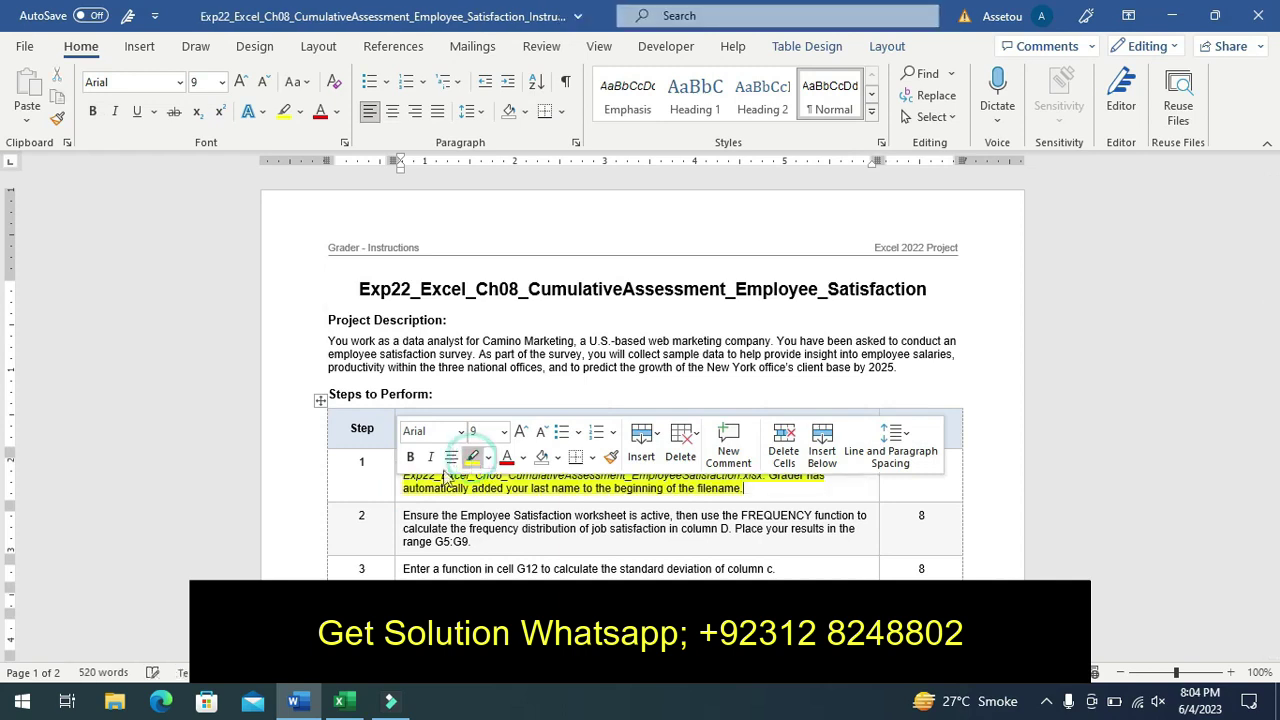
pyautogui.click(360, 485)
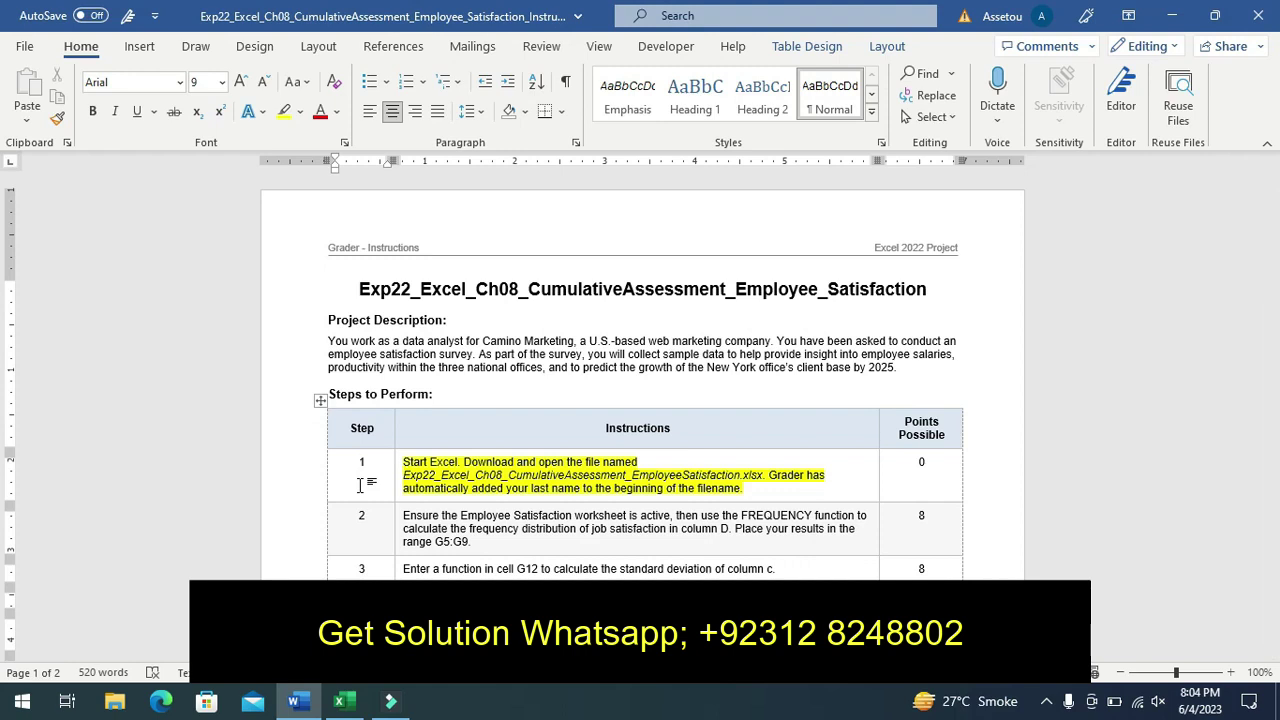
pyautogui.hotkey('ctrl', 'z')
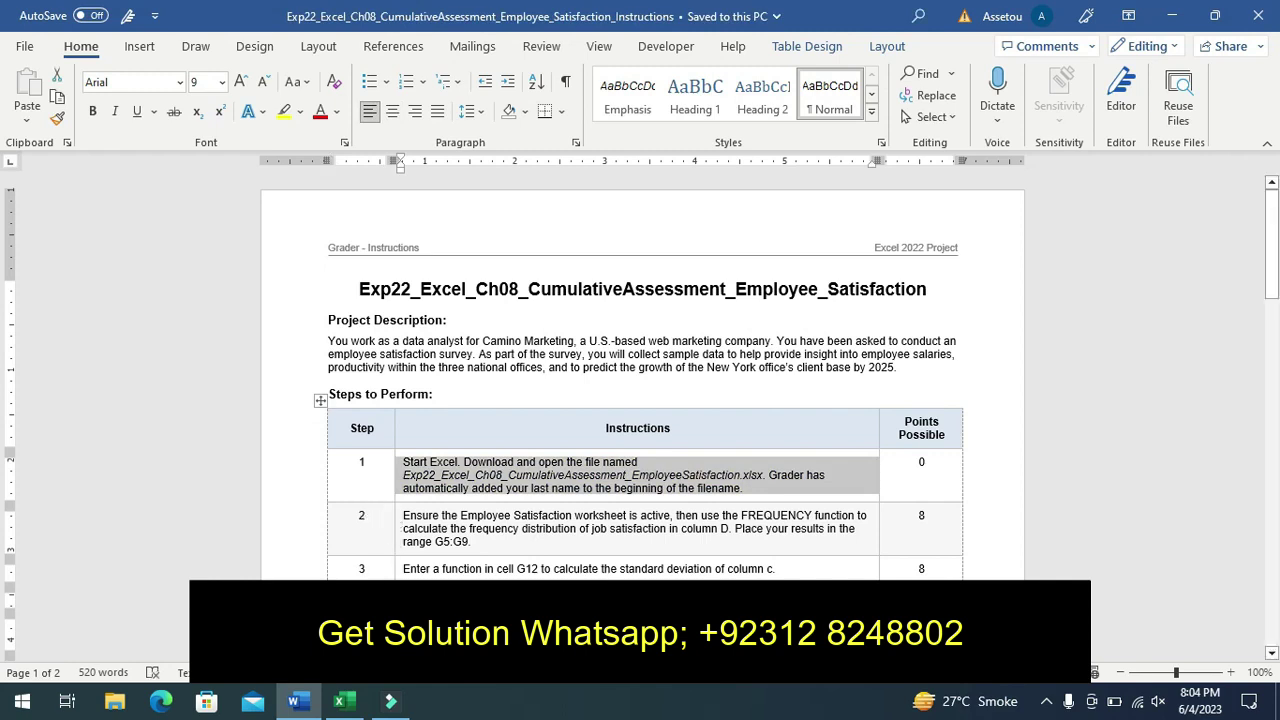
pyautogui.click(344, 702)
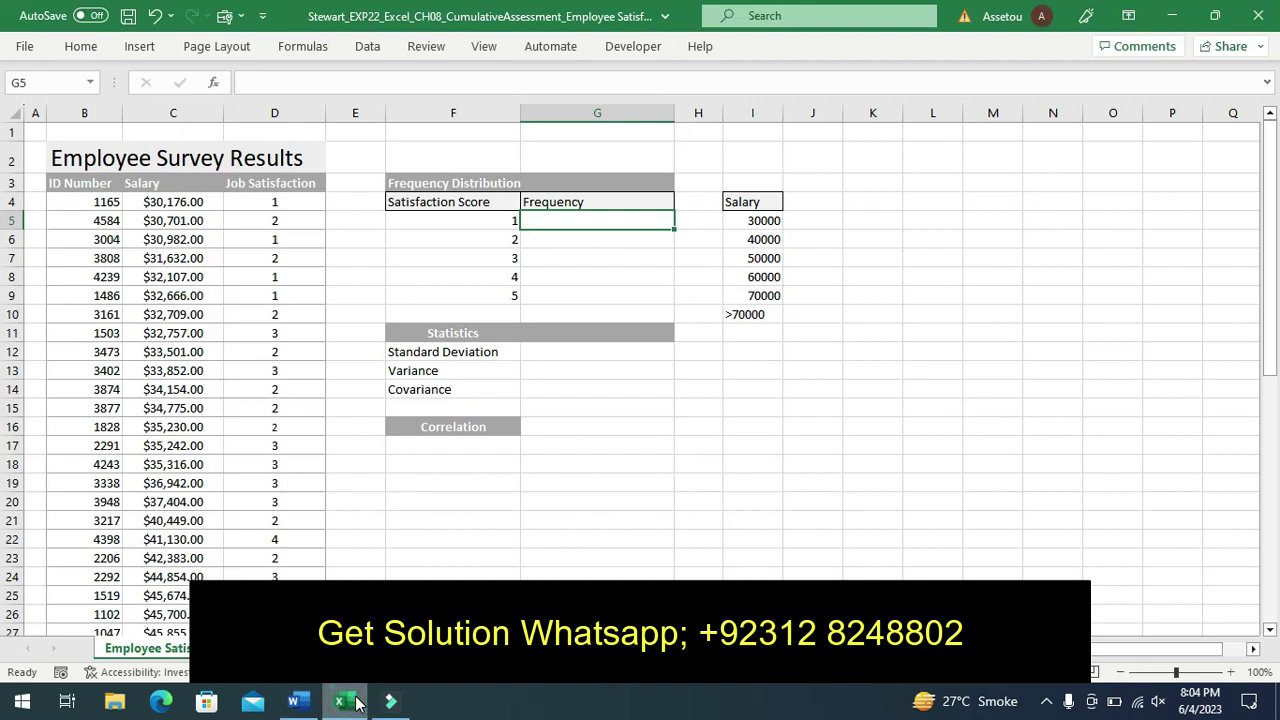
pyautogui.click(300, 706)
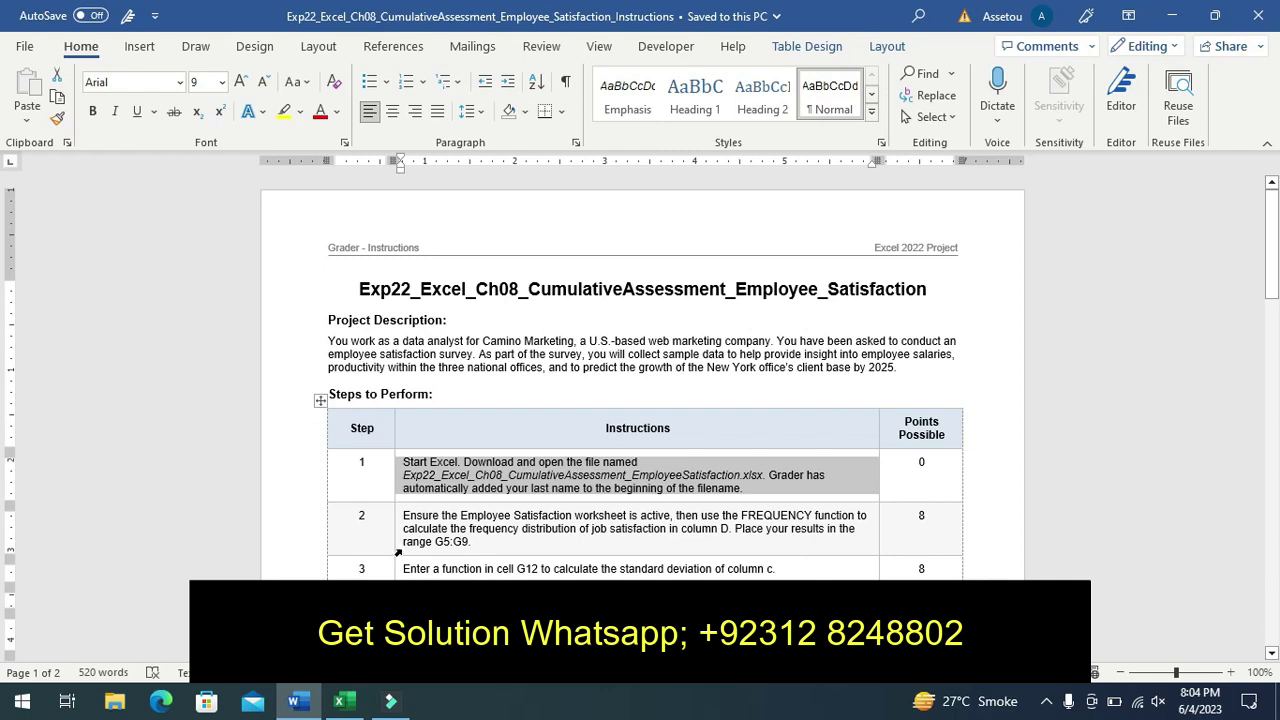
# Highlight the Step 2 FREQUENCY instruction yellow using the mini toolbar, then return to Excel
pyautogui.click(398, 549)
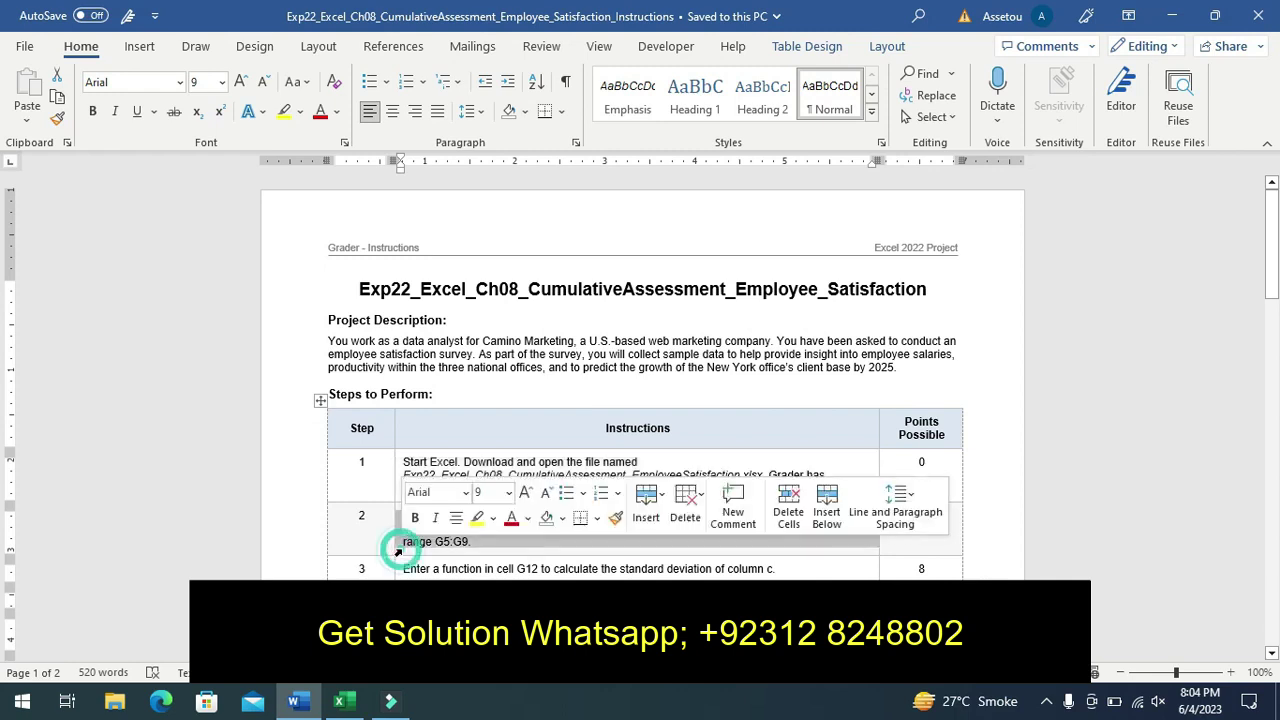
pyautogui.click(477, 520)
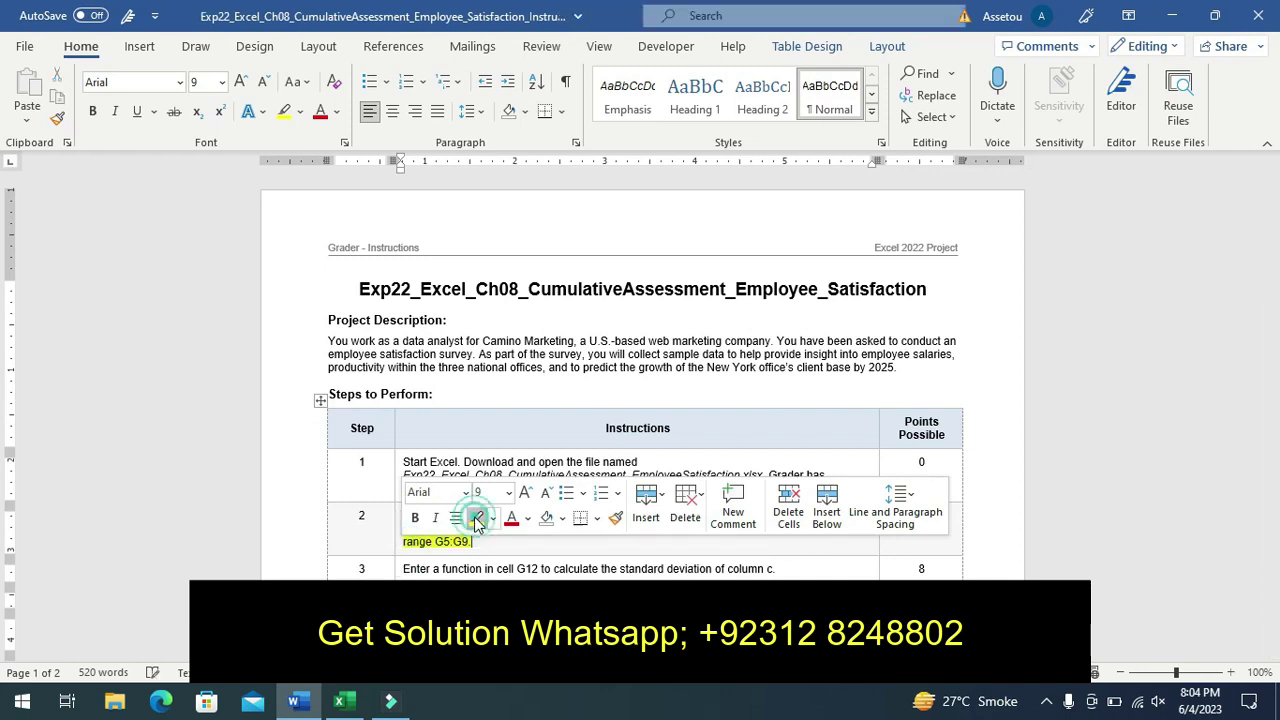
pyautogui.click(365, 537)
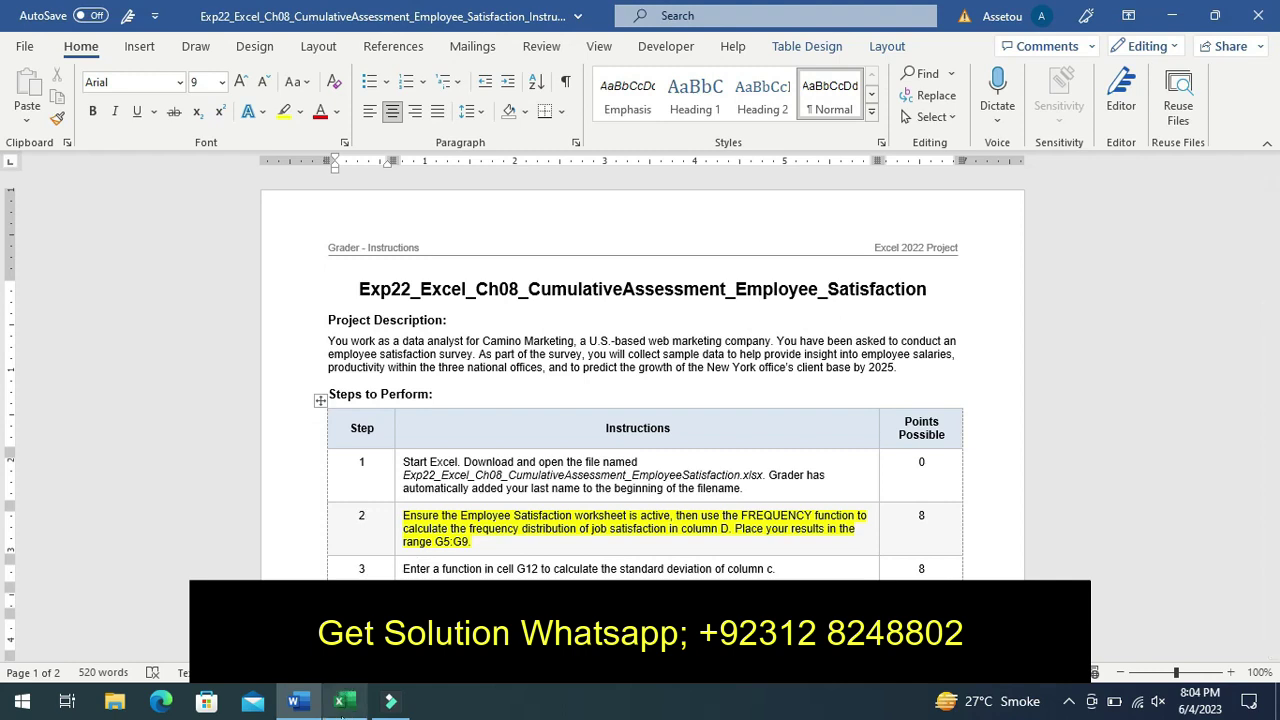
pyautogui.click(342, 704)
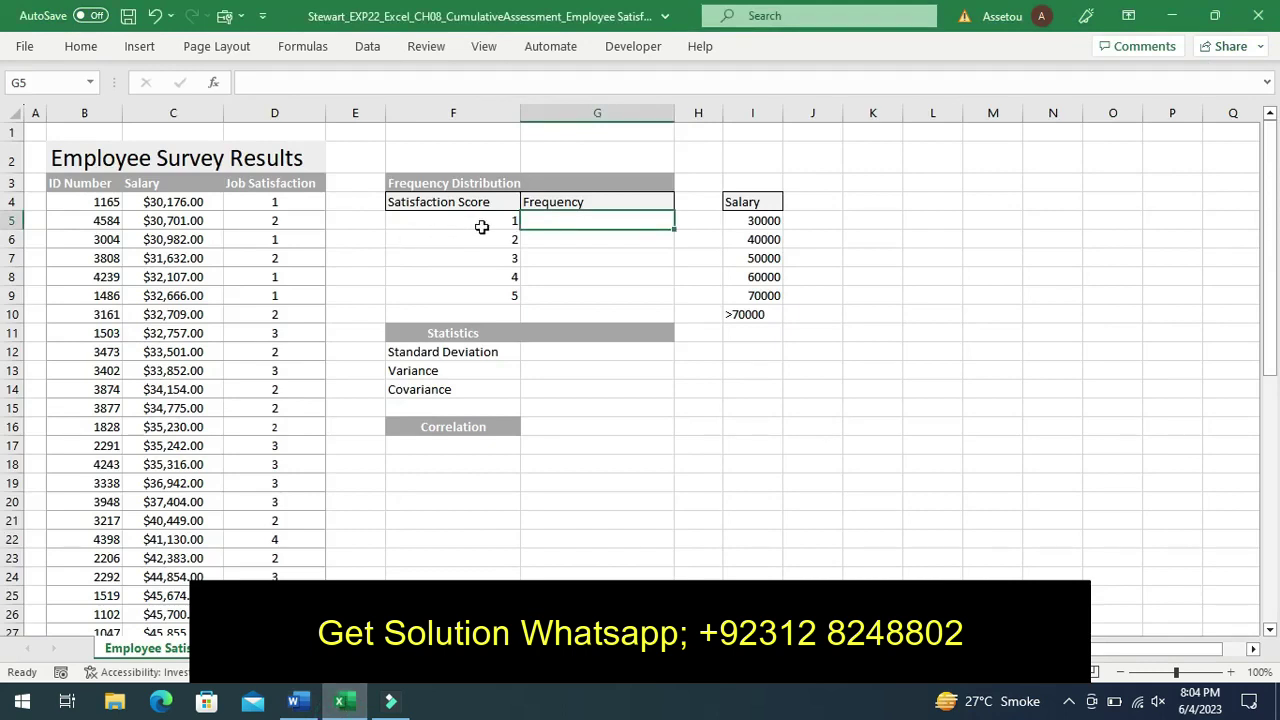
# Begin the G5 formula =FREQUENCY(D4:D53, with the Job Satisfaction scores as the data array
pyautogui.write('=')
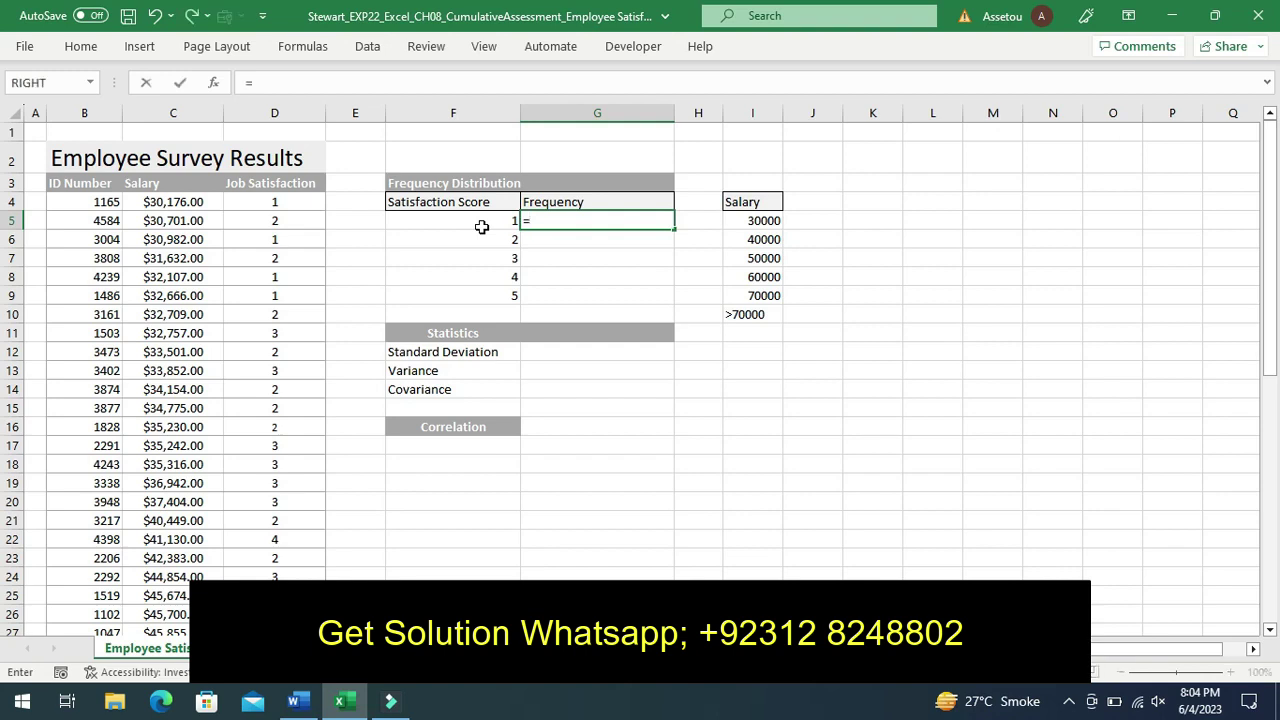
pyautogui.write('f')
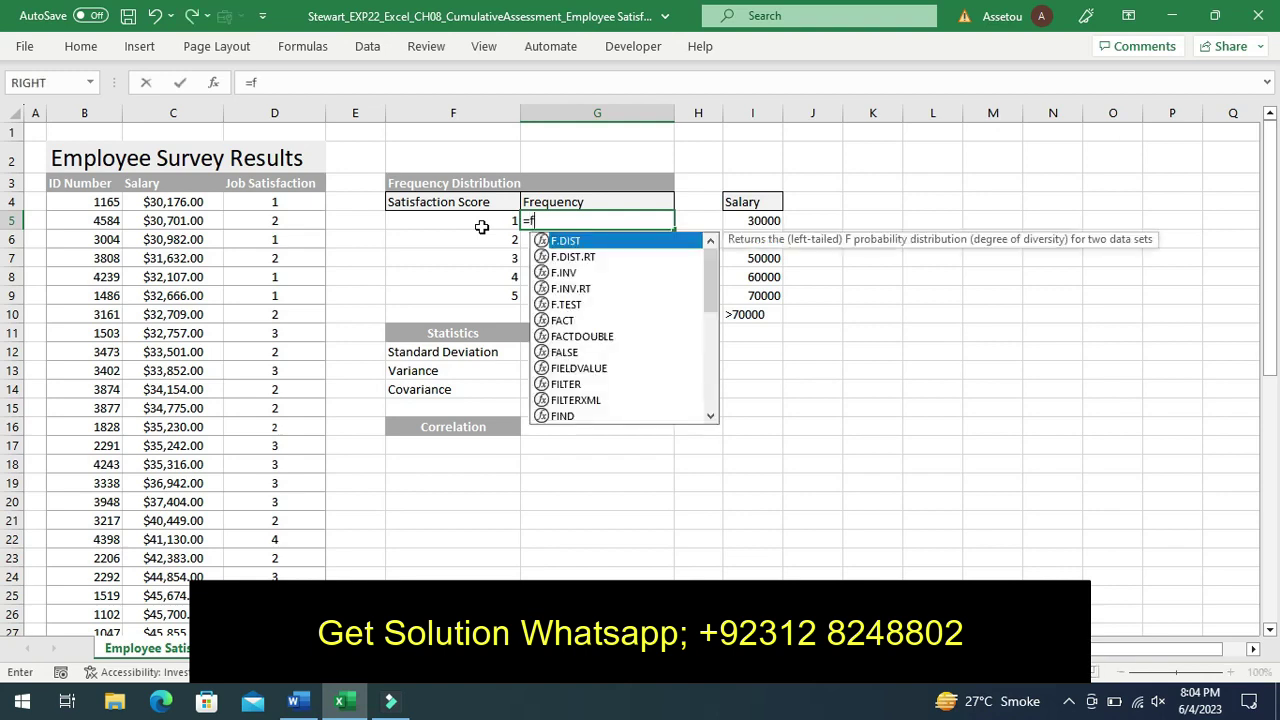
pyautogui.write('re')
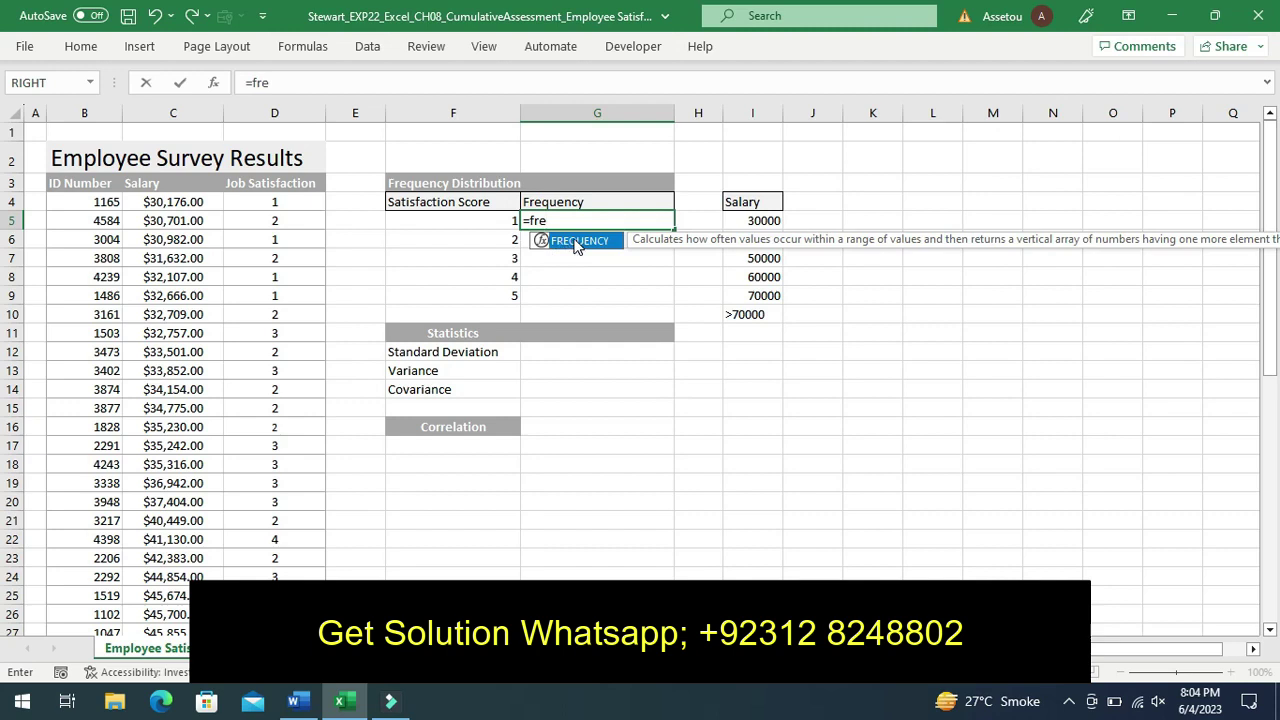
pyautogui.doubleClick(576, 242)
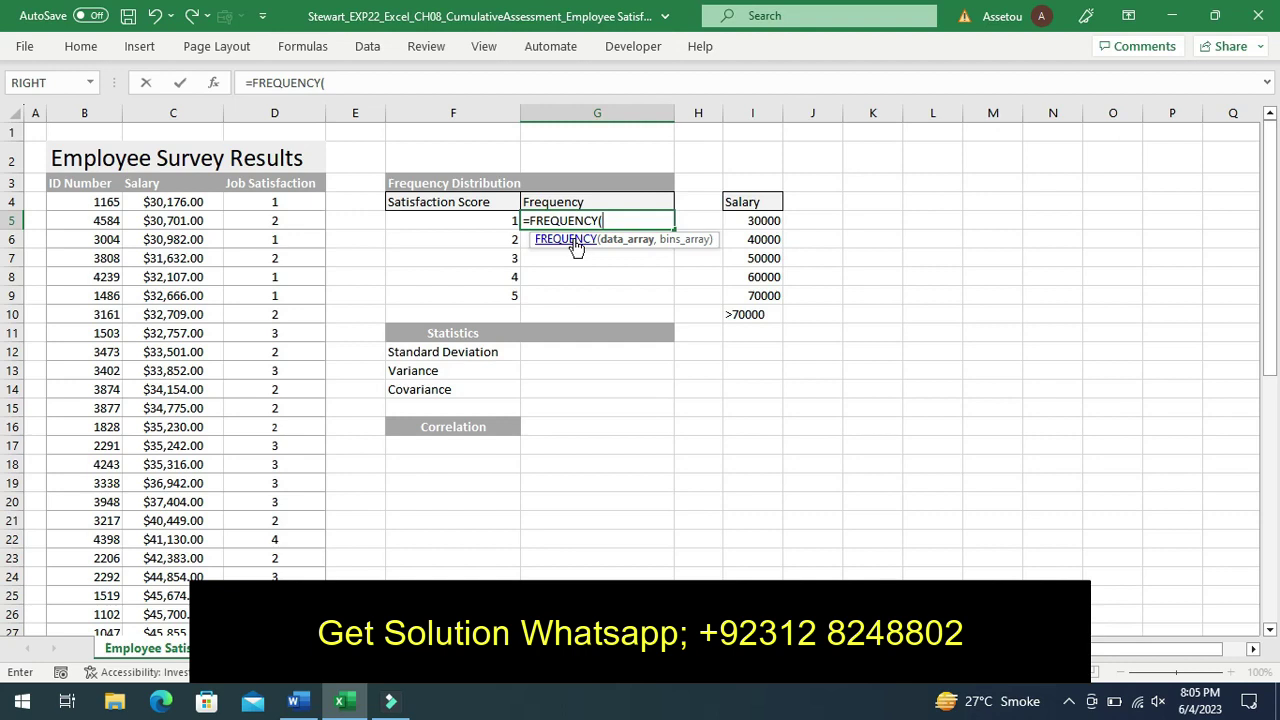
pyautogui.write('D')
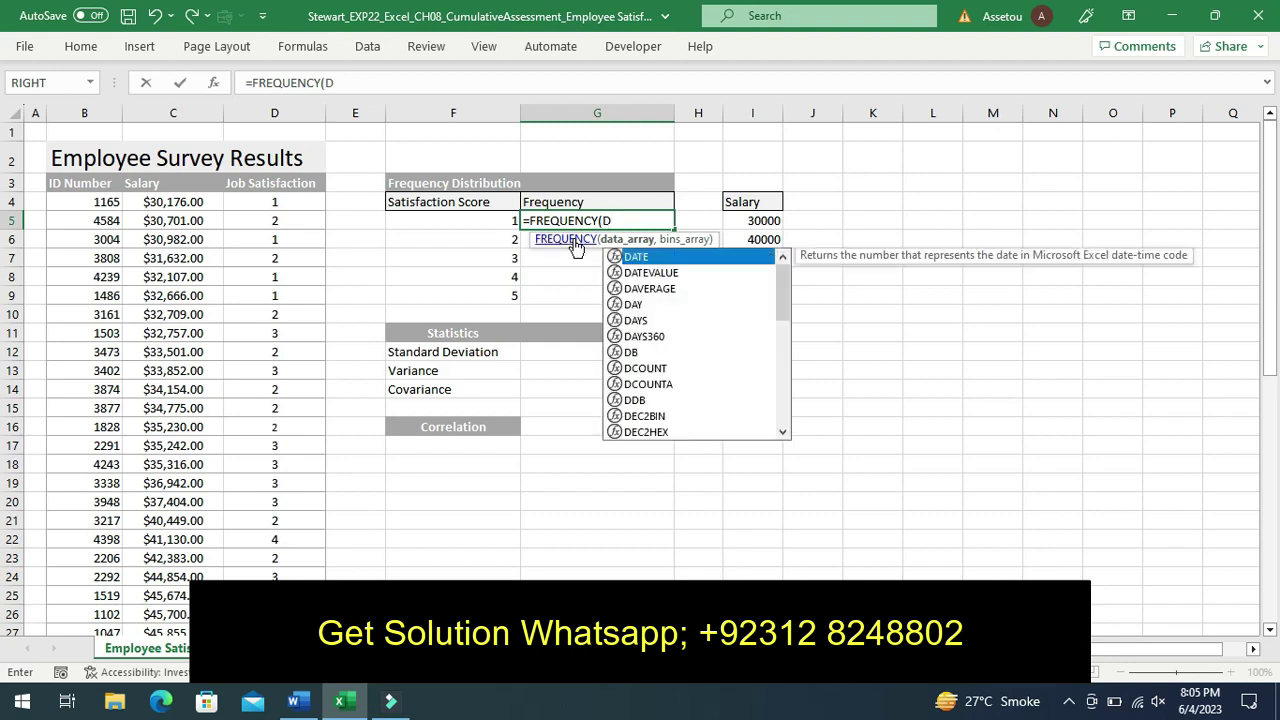
pyautogui.write('4')
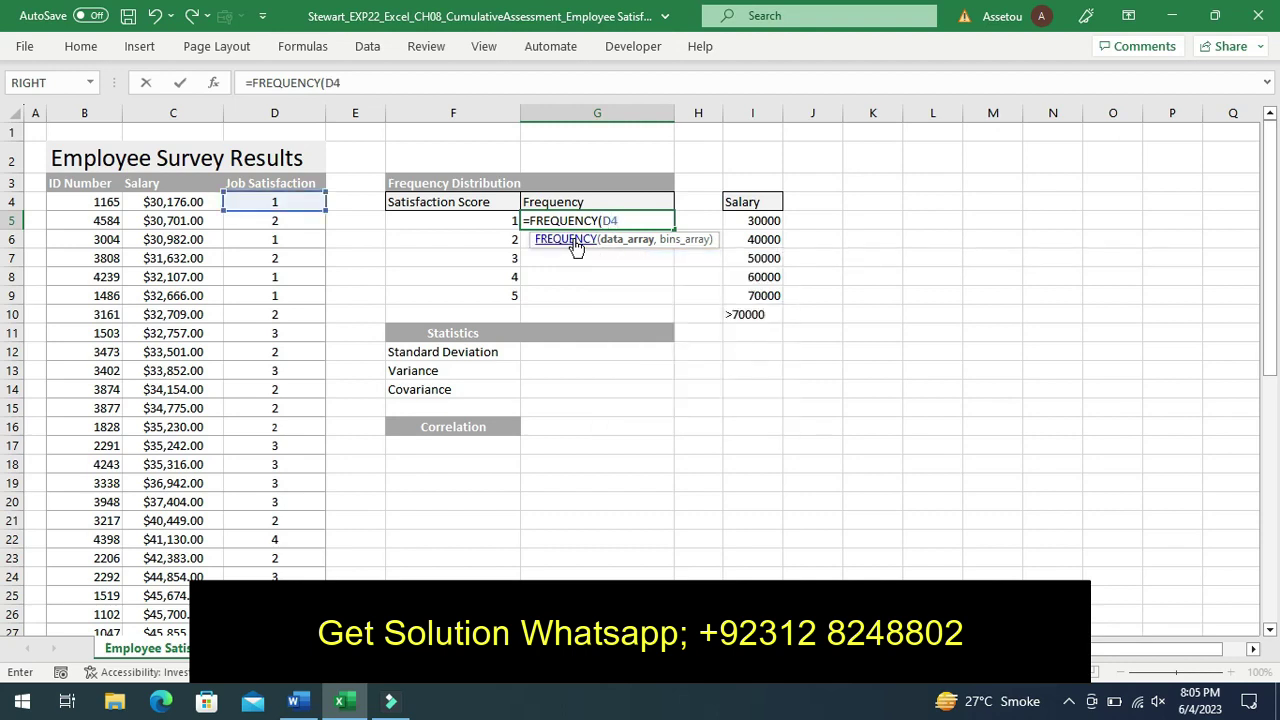
pyautogui.write(':')
pyautogui.write('D')
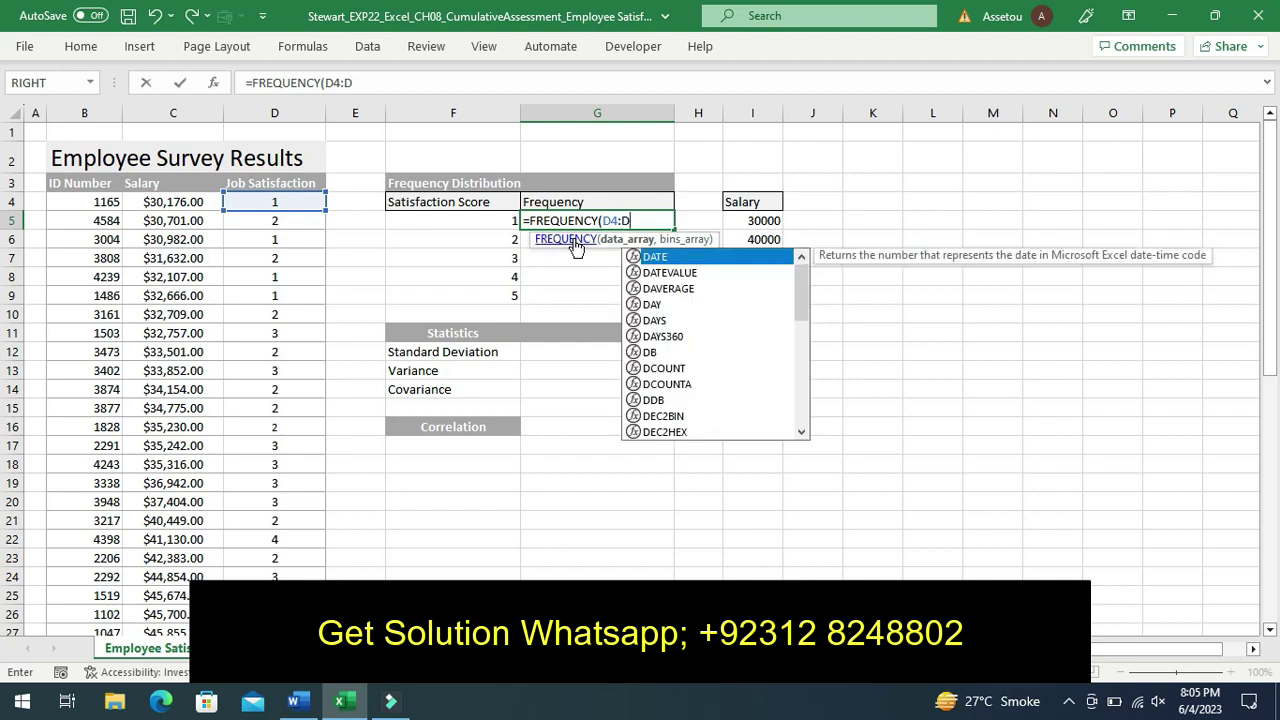
pyautogui.write('53')
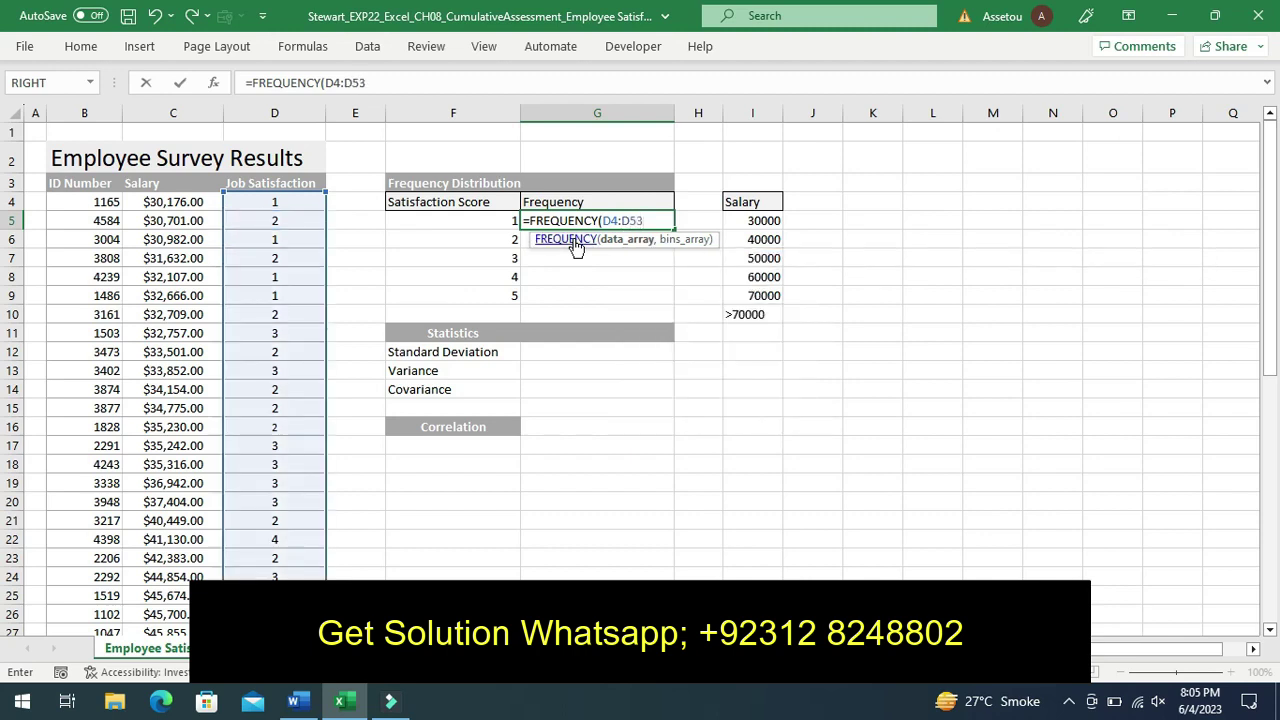
pyautogui.write(',')
# Complete =FREQUENCY(D4:D53,F5:F9) in G5 so results 4, 9, 10, 14, 13, 0 spill down
pyautogui.write('F')
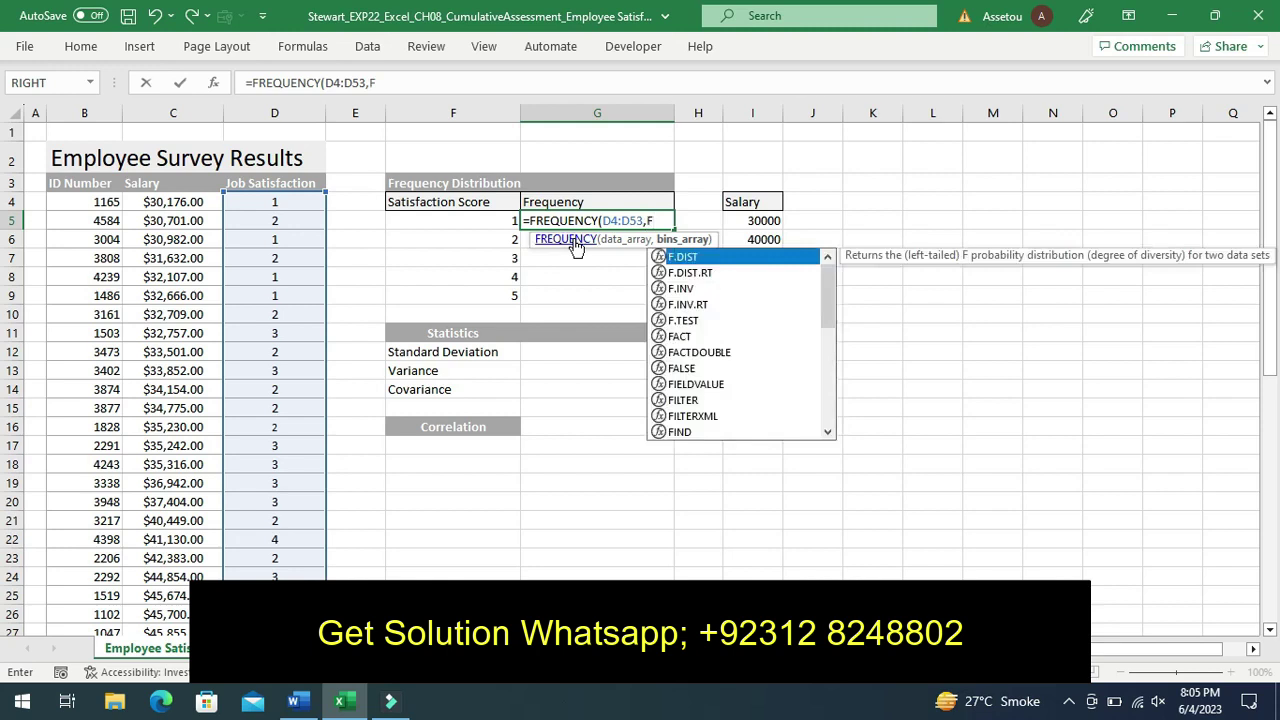
pyautogui.write('5')
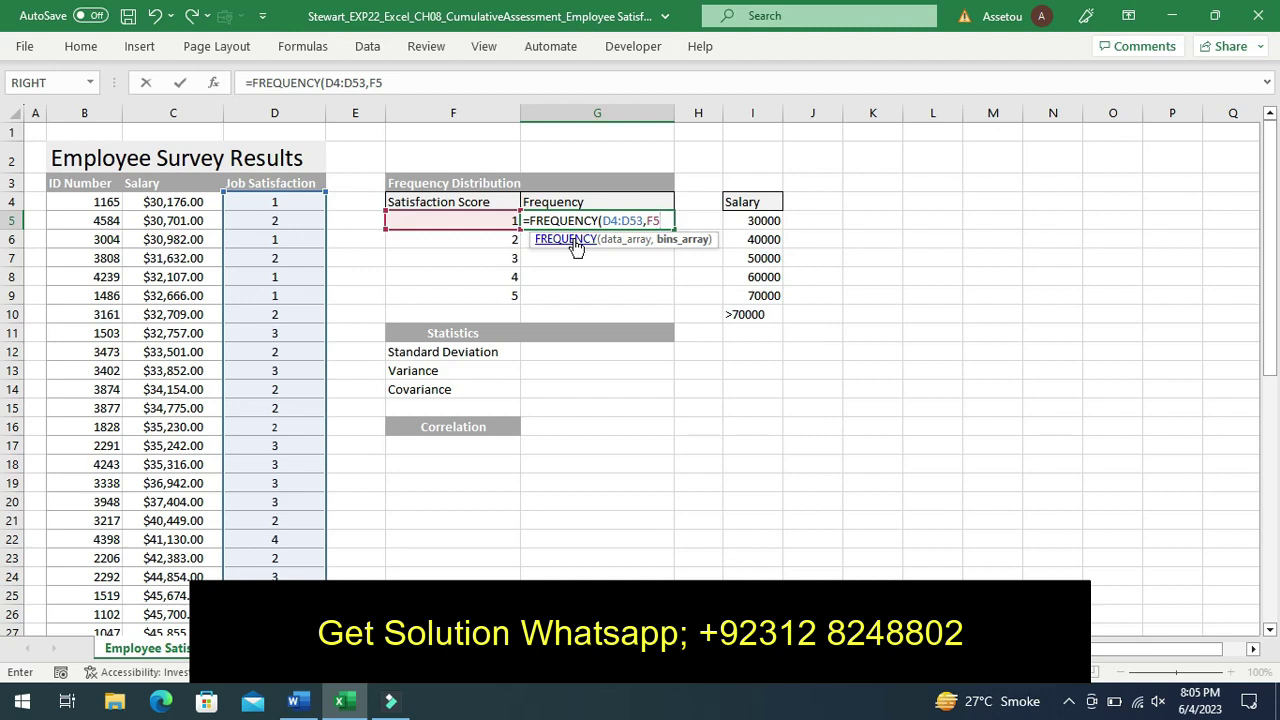
pyautogui.write(':')
pyautogui.write('F')
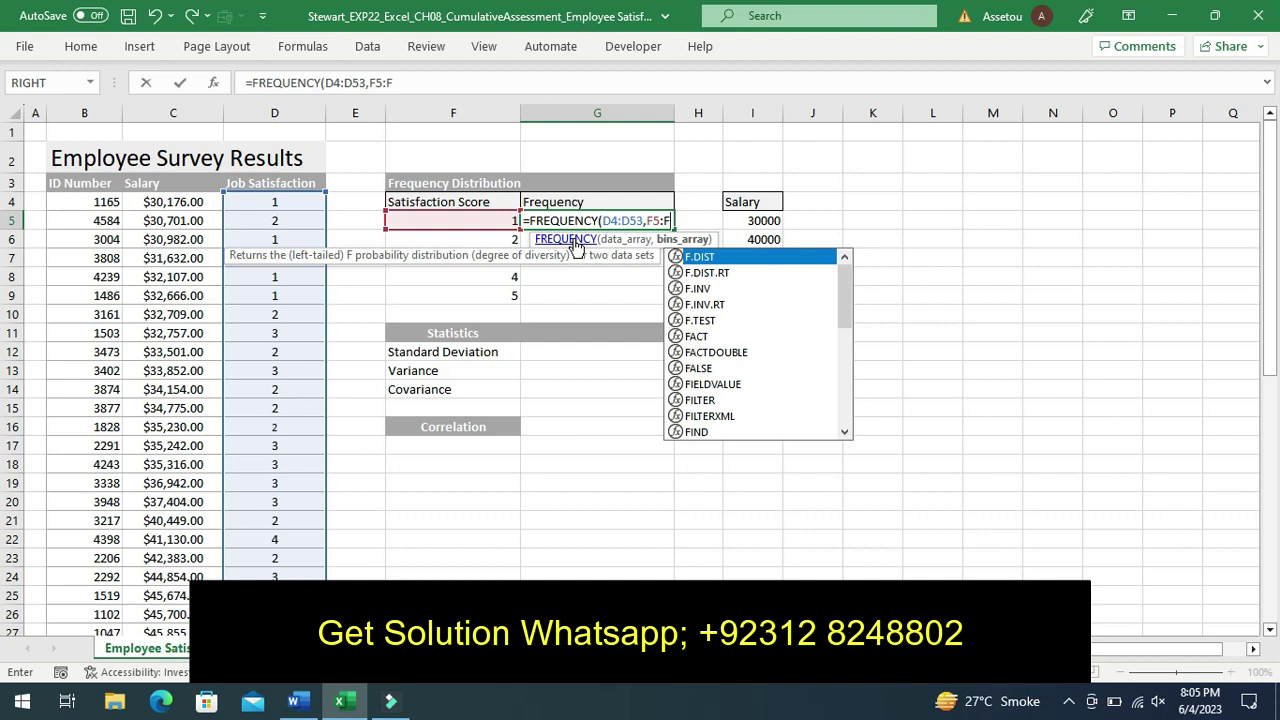
pyautogui.write('9')
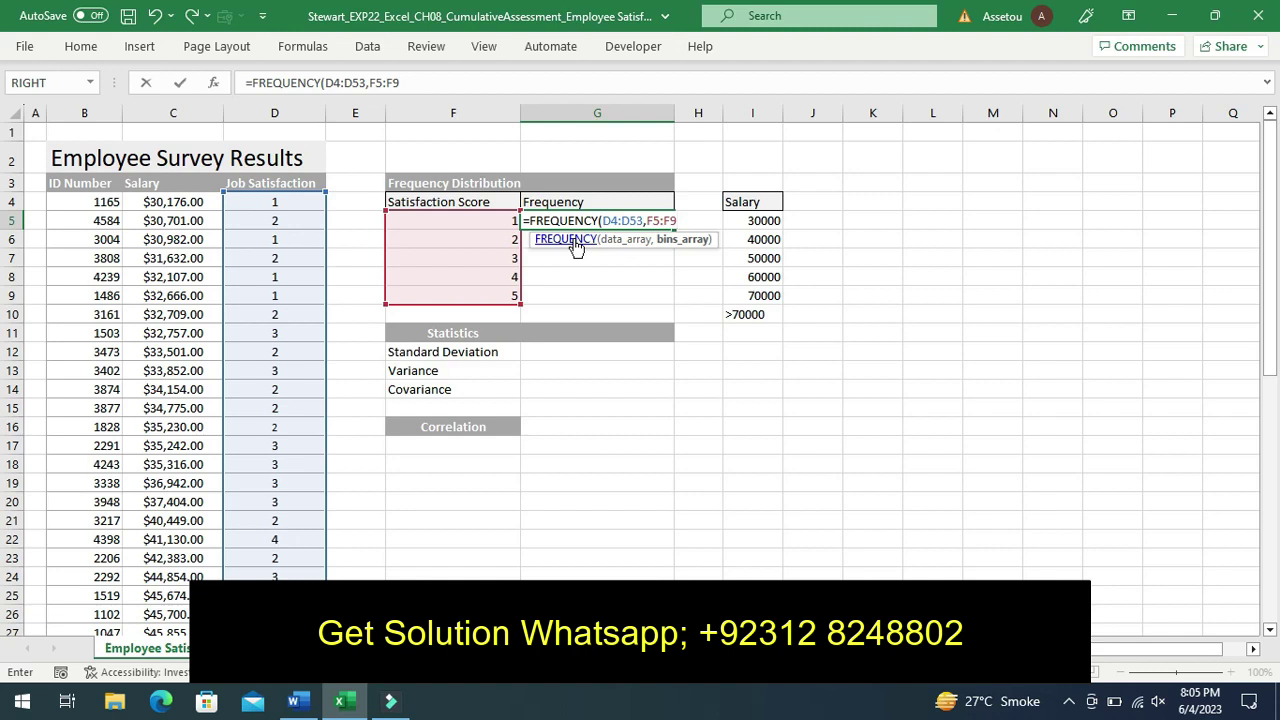
pyautogui.press('Return')
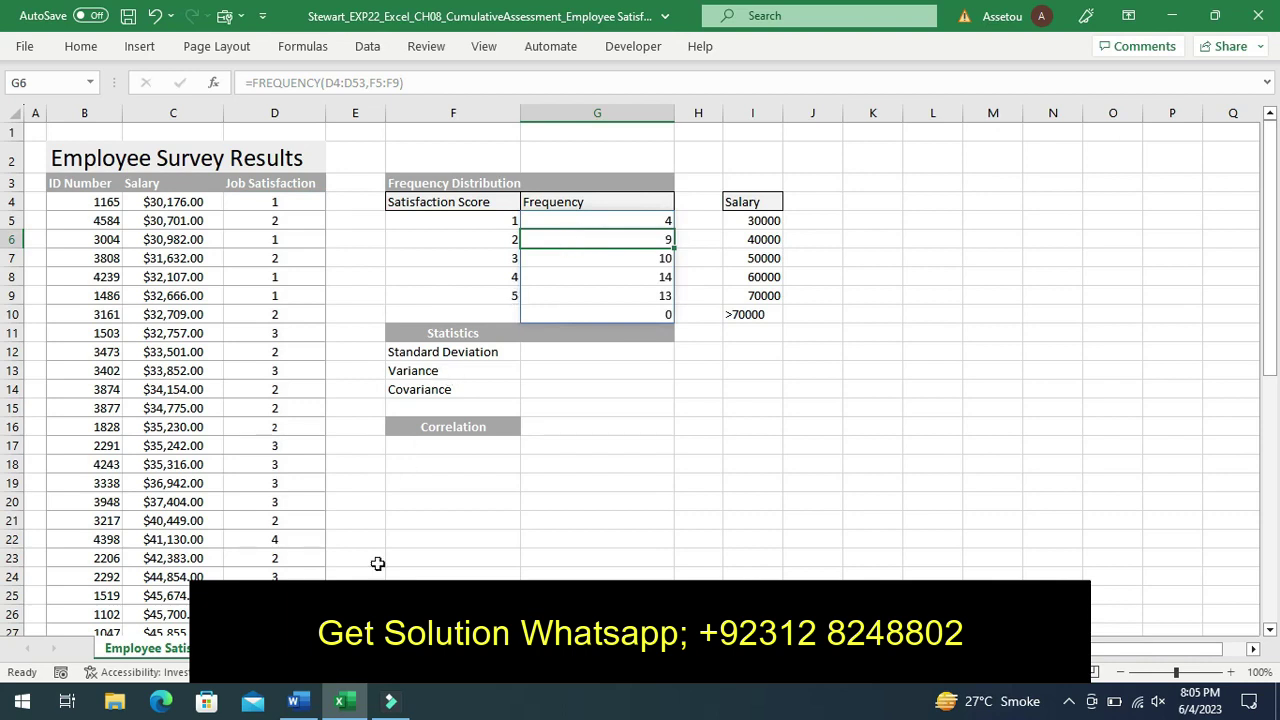
# In Word, undo Step 2's yellow highlight and scroll down to the later steps
pyautogui.click(293, 703)
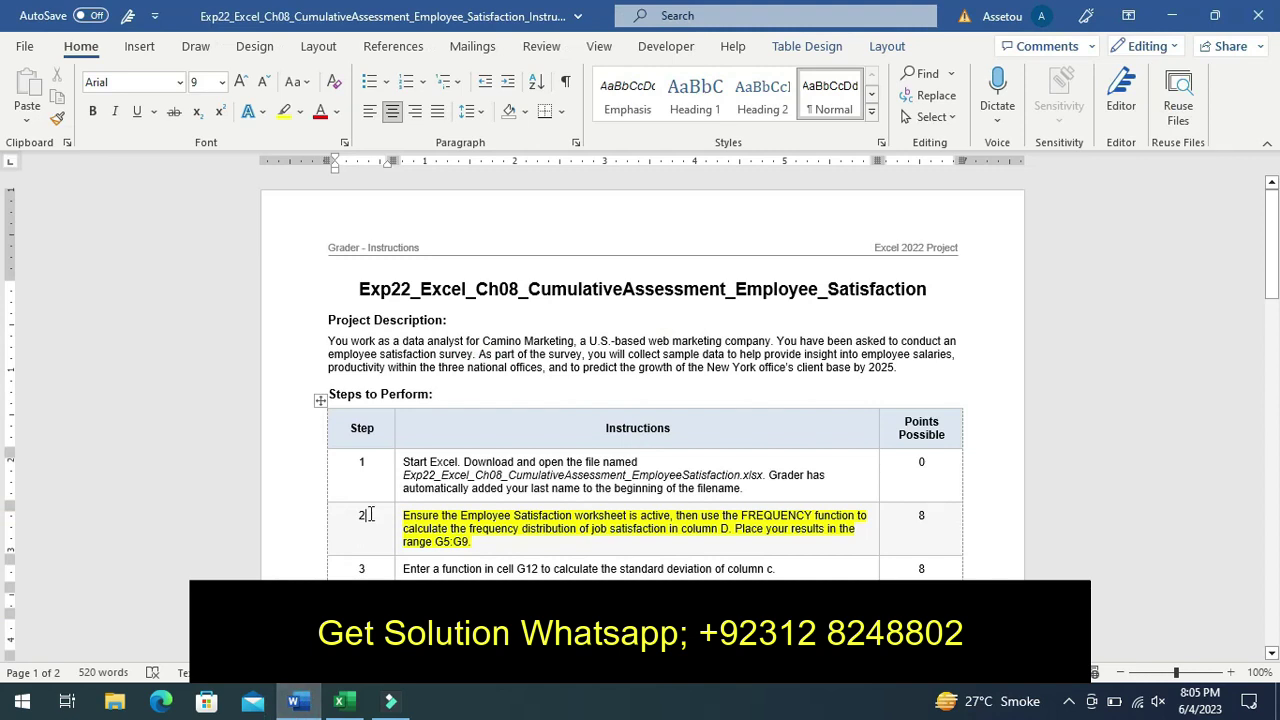
pyautogui.hotkey('ctrl', 'z')
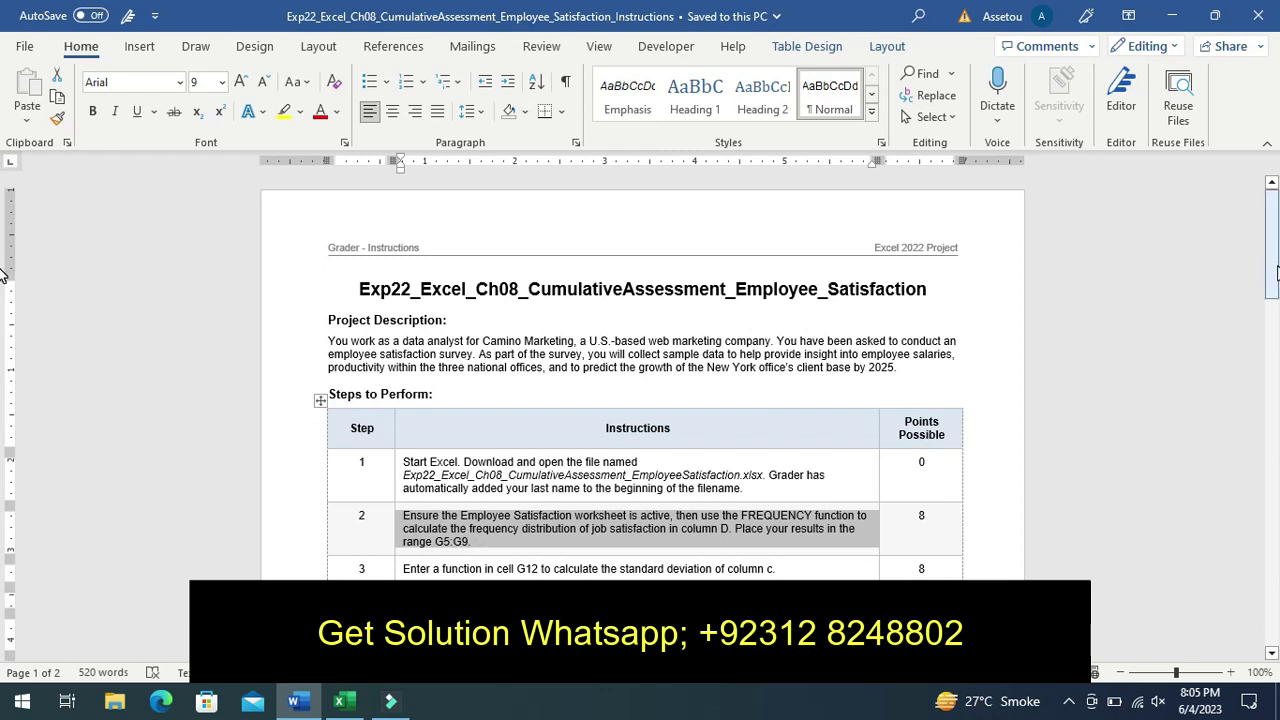
pyautogui.moveTo(1276, 272); pyautogui.dragTo(1276, 330)
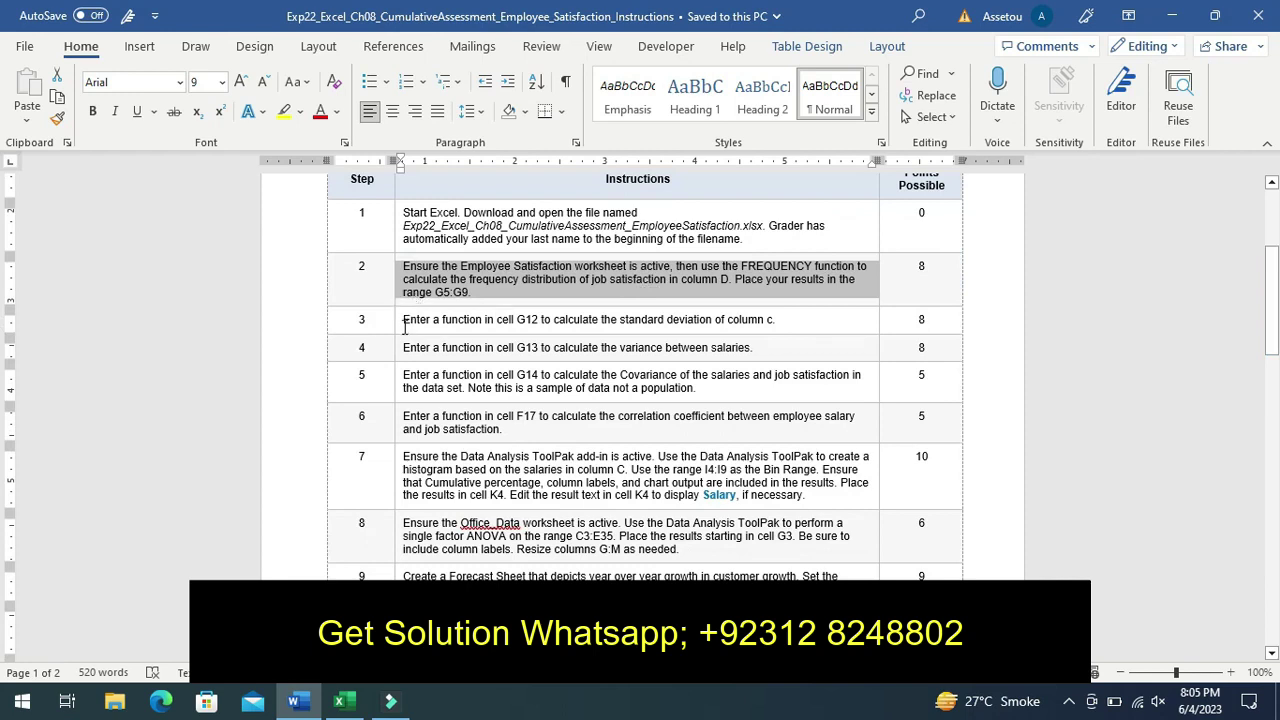
# Highlight Step 3's standard deviation instruction in yellow, then return to Excel
pyautogui.click(396, 329)
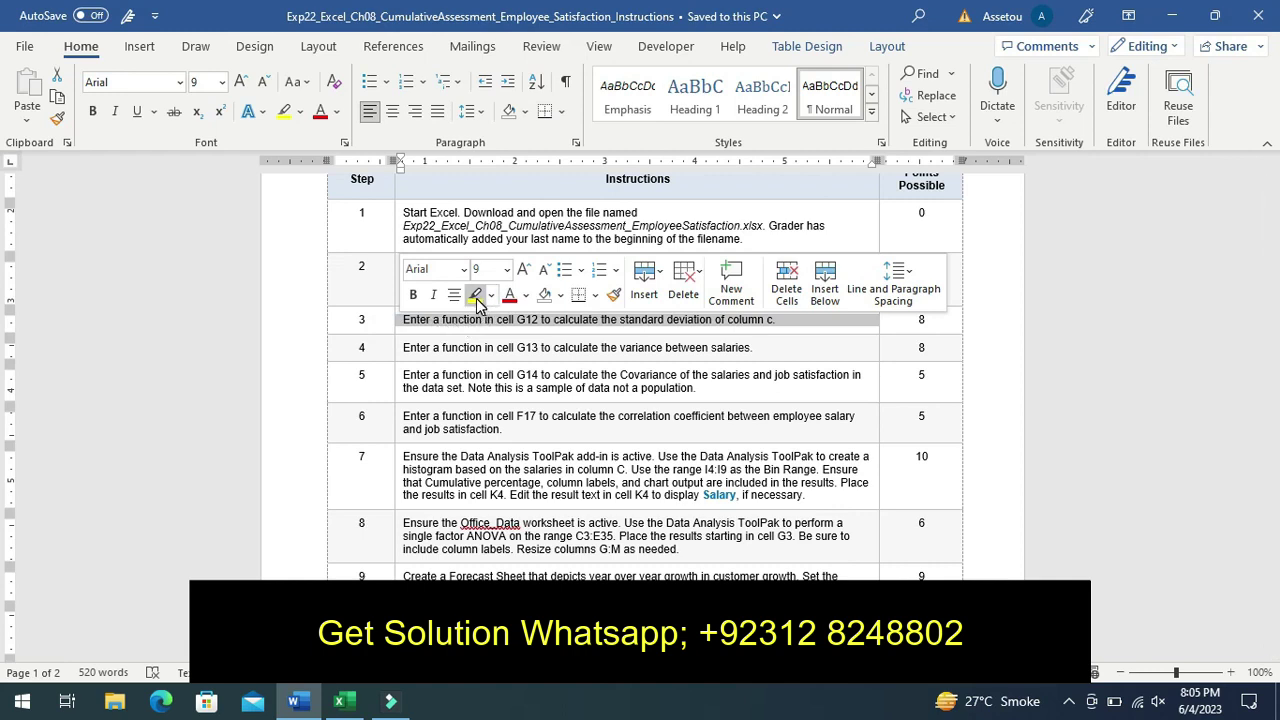
pyautogui.click(476, 296)
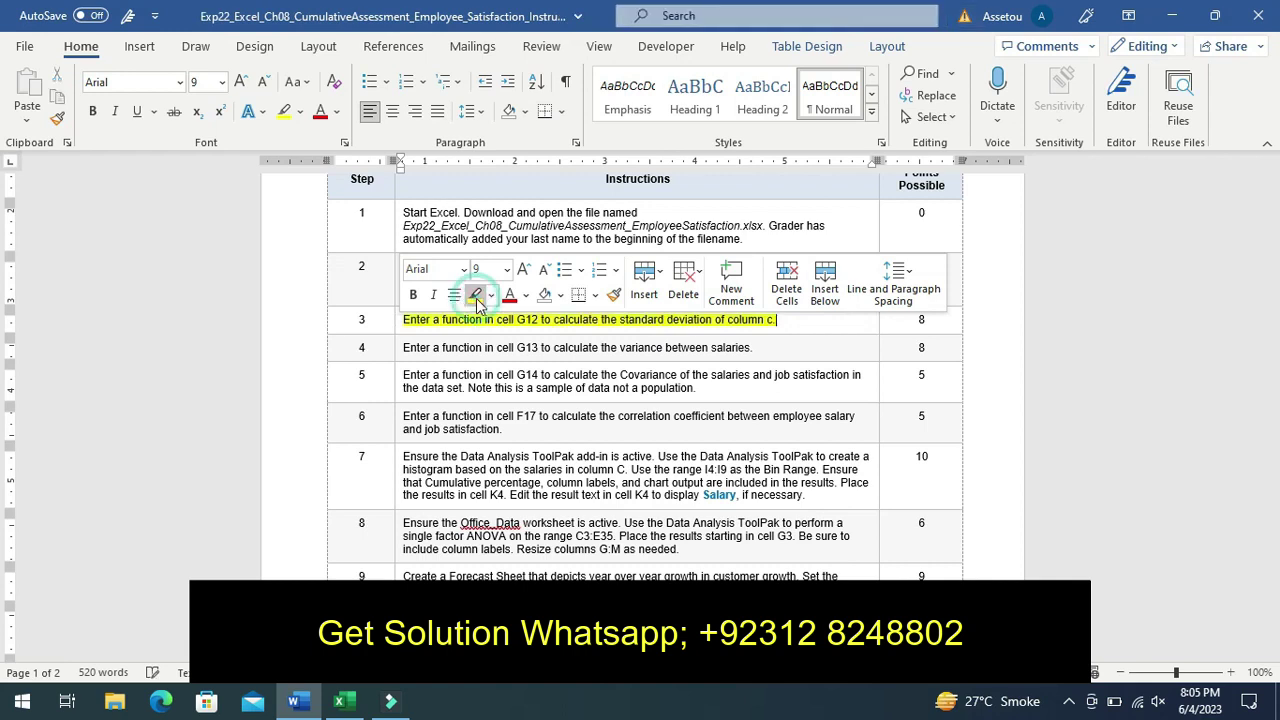
pyautogui.click(371, 347)
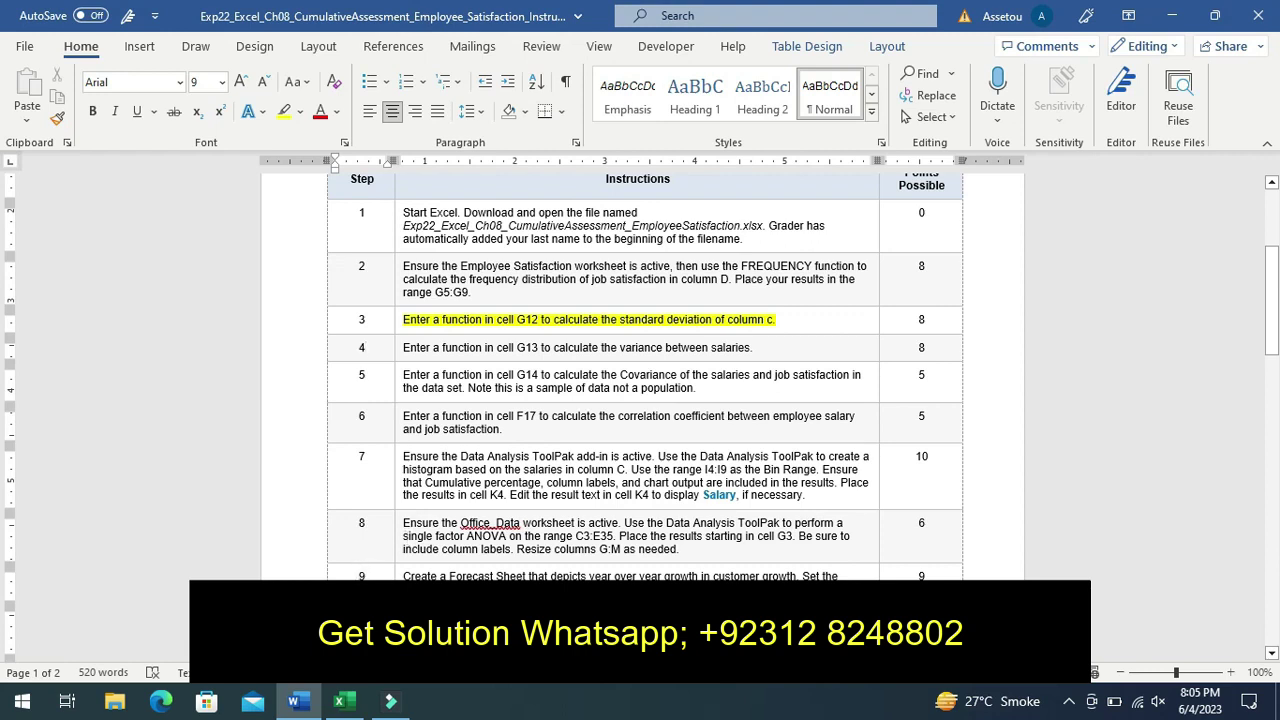
pyautogui.click(345, 704)
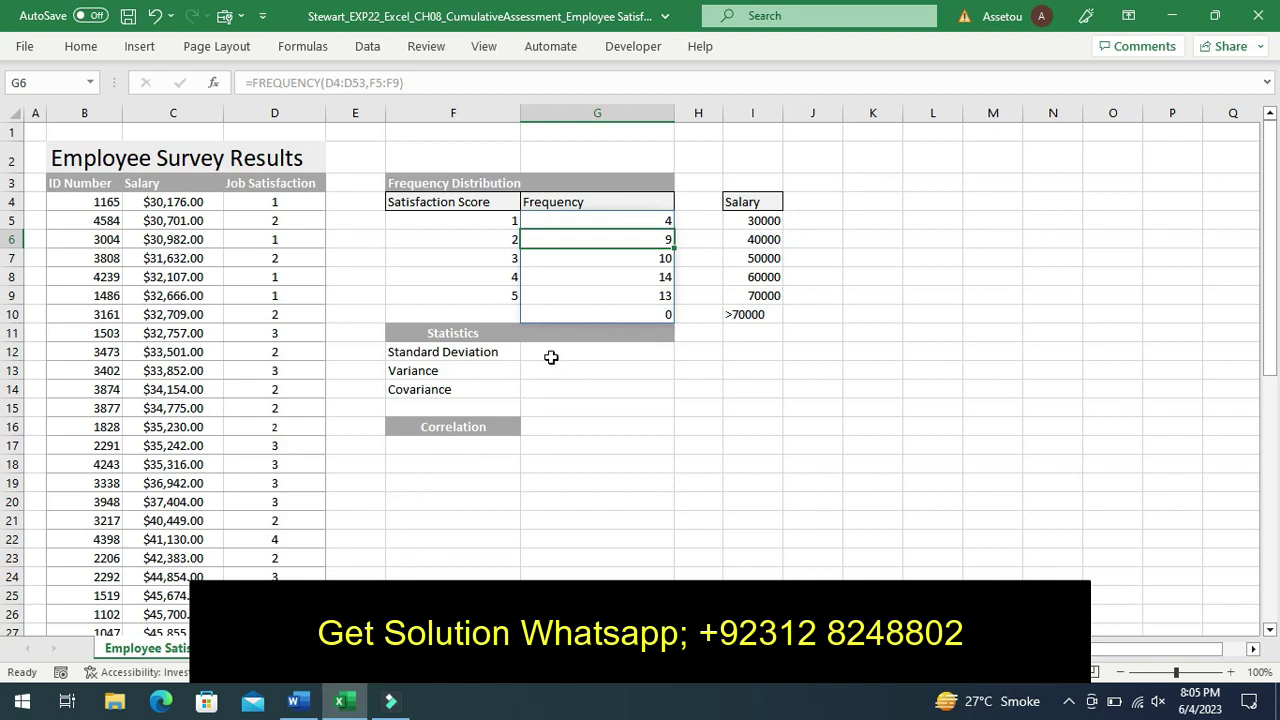
# Enter =STDEV.S(C4:C53) in G12 for the salary standard deviation, 13830.30896
pyautogui.click(551, 357)
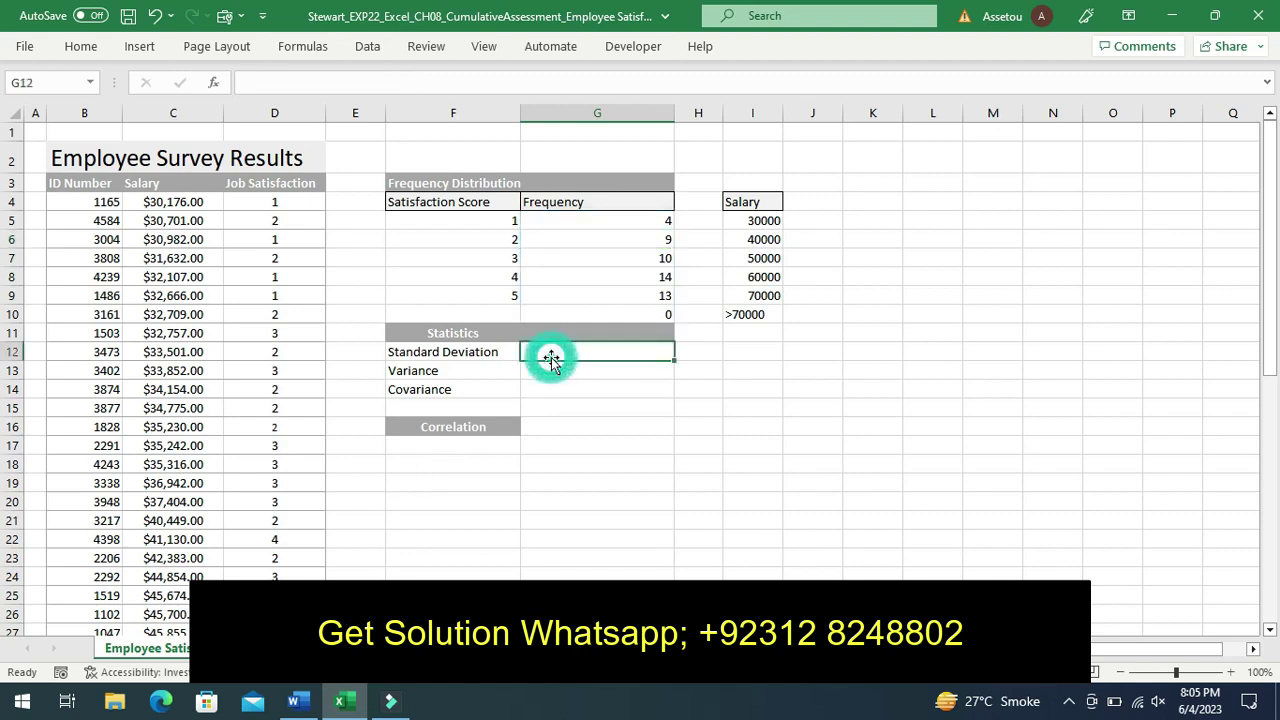
pyautogui.write('=')
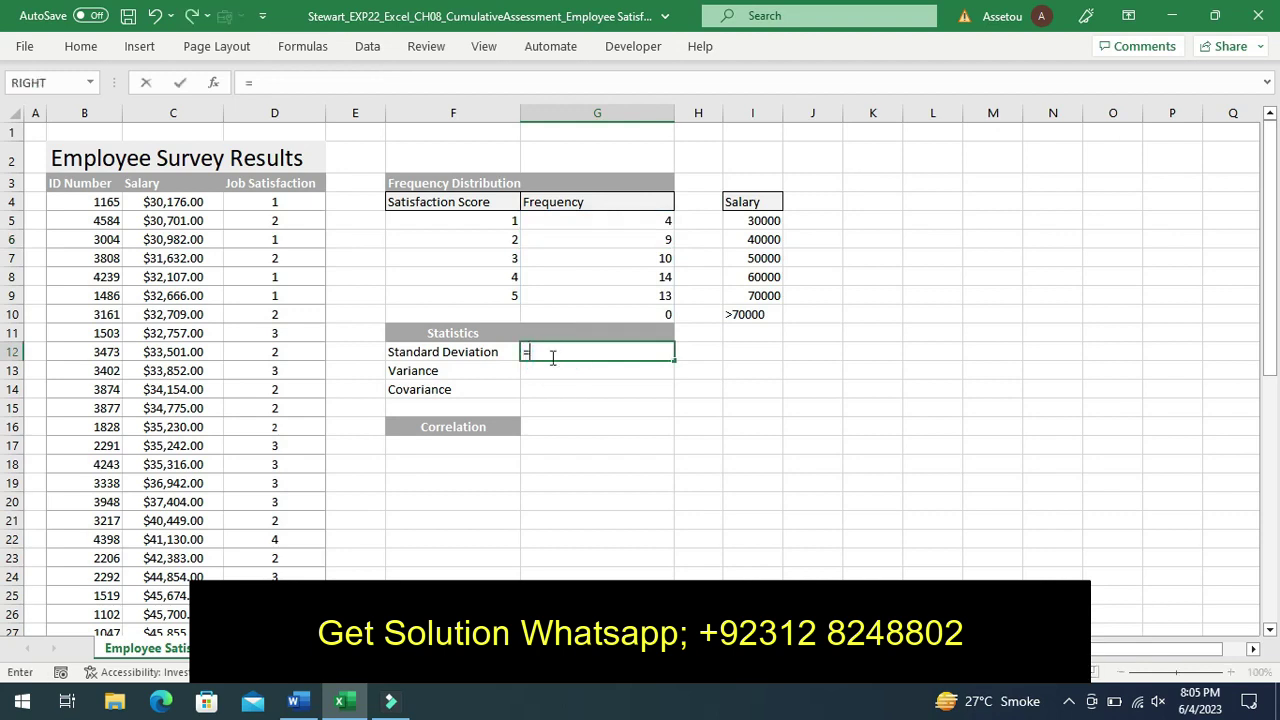
pyautogui.write('s')
pyautogui.write('t')
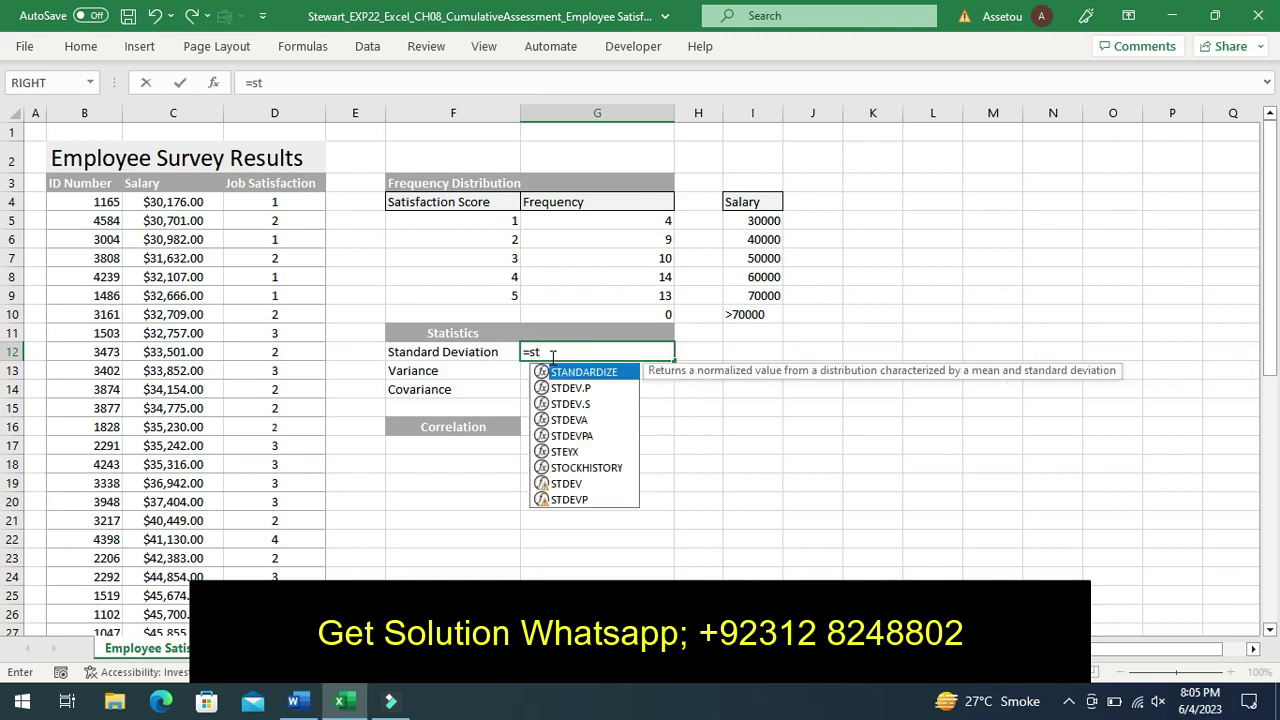
pyautogui.write('d')
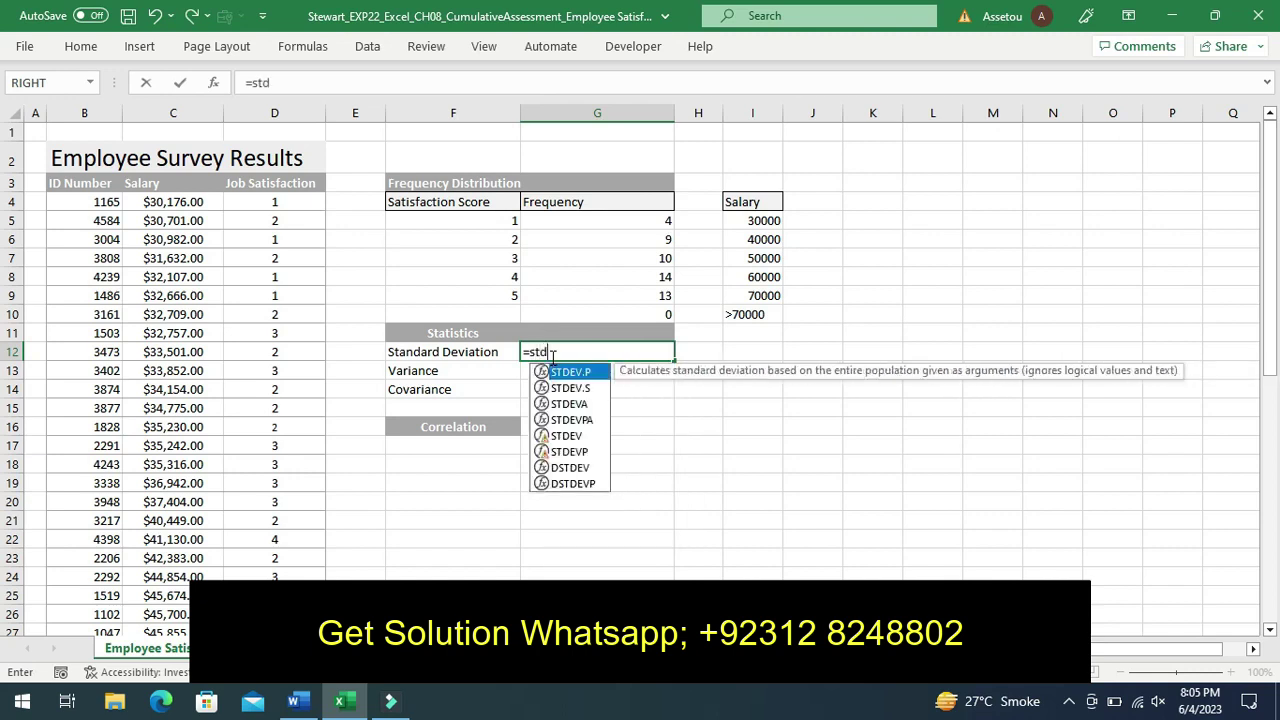
pyautogui.click(570, 388)
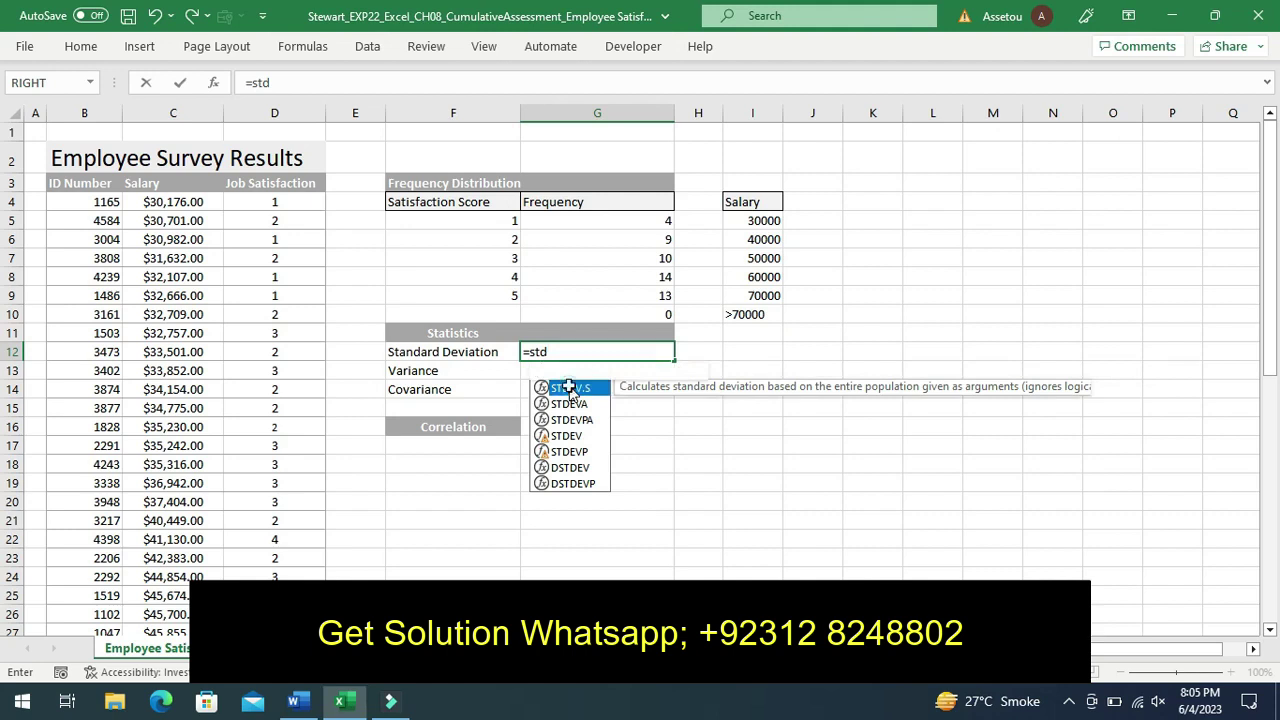
pyautogui.doubleClick(569, 387)
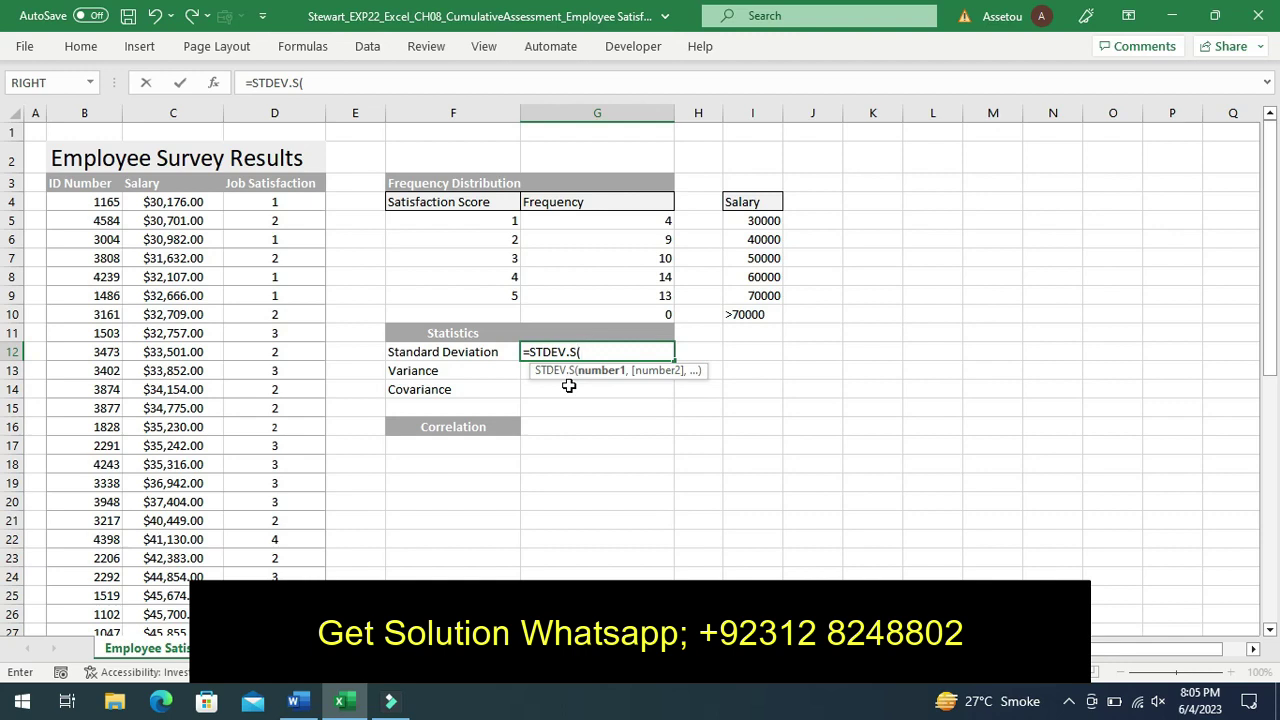
pyautogui.write('C')
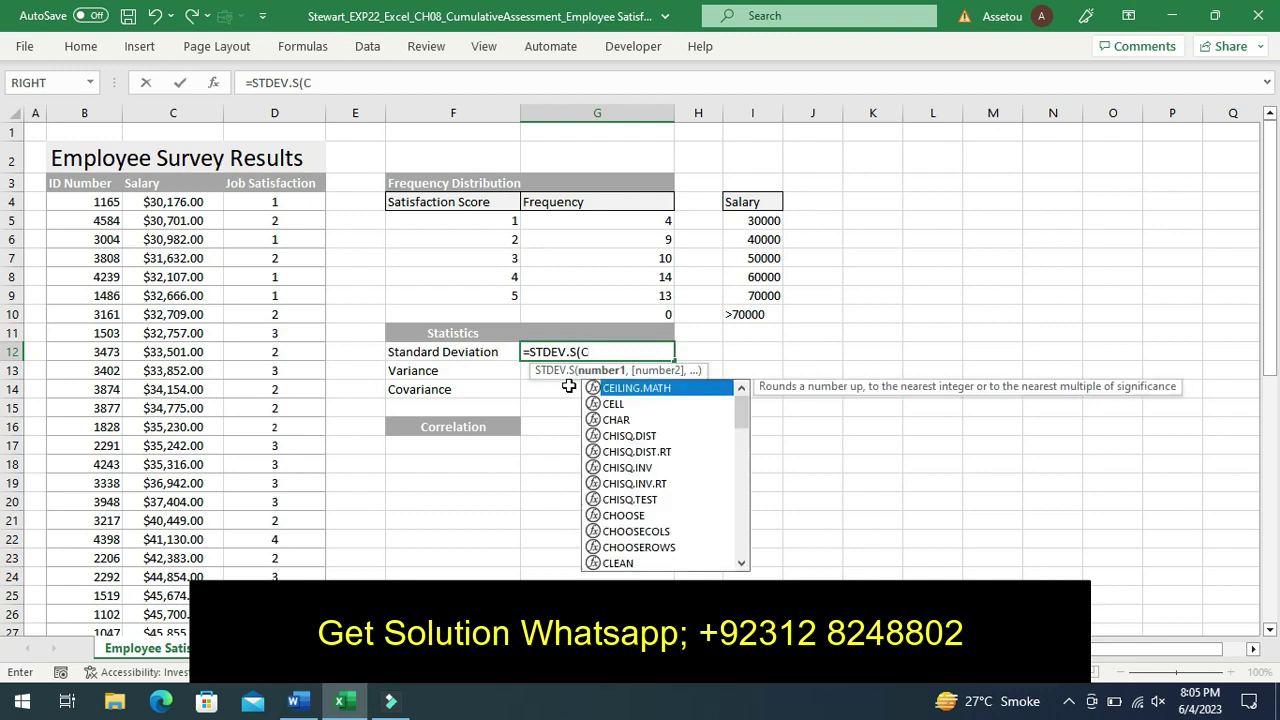
pyautogui.write('4')
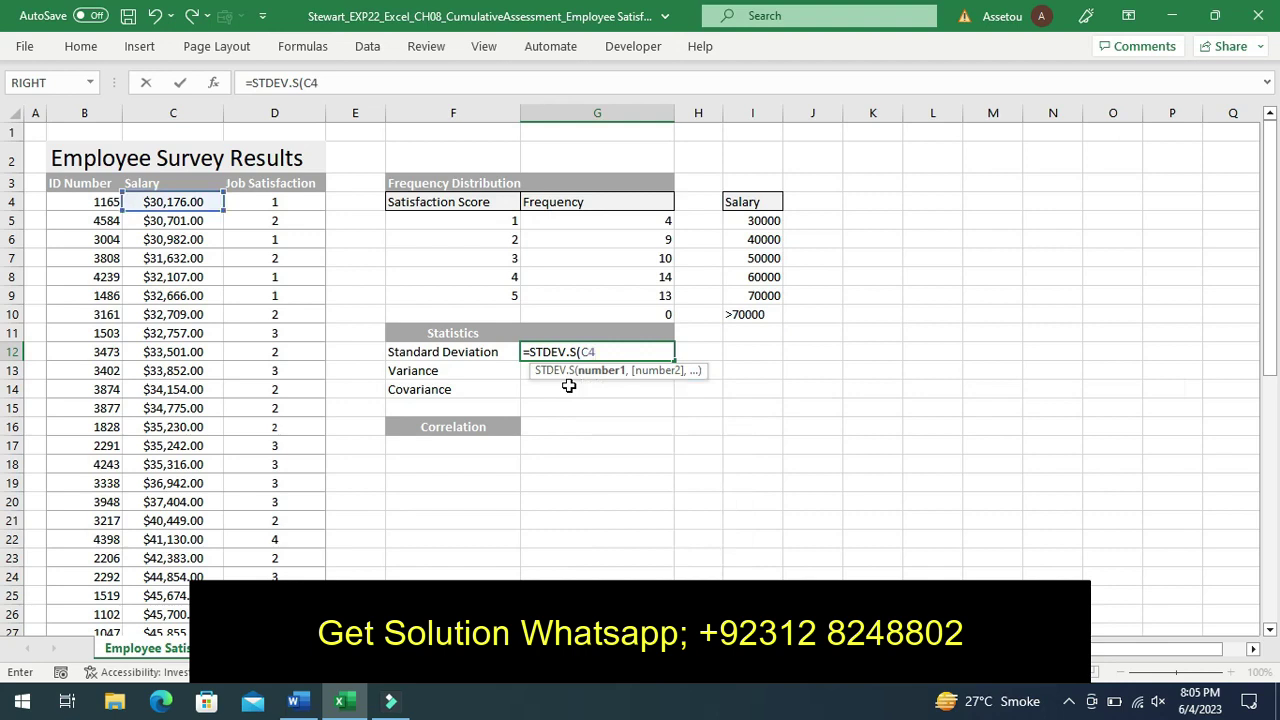
pyautogui.write(':')
pyautogui.write('C')
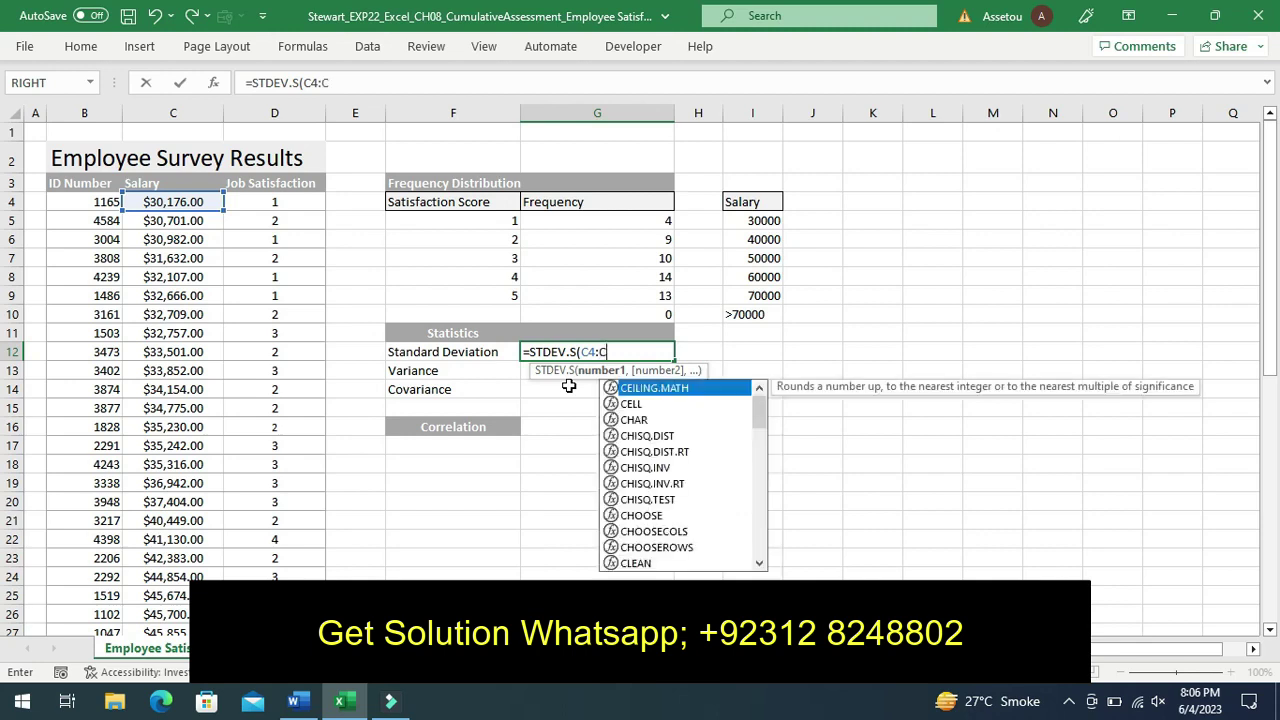
pyautogui.write('53')
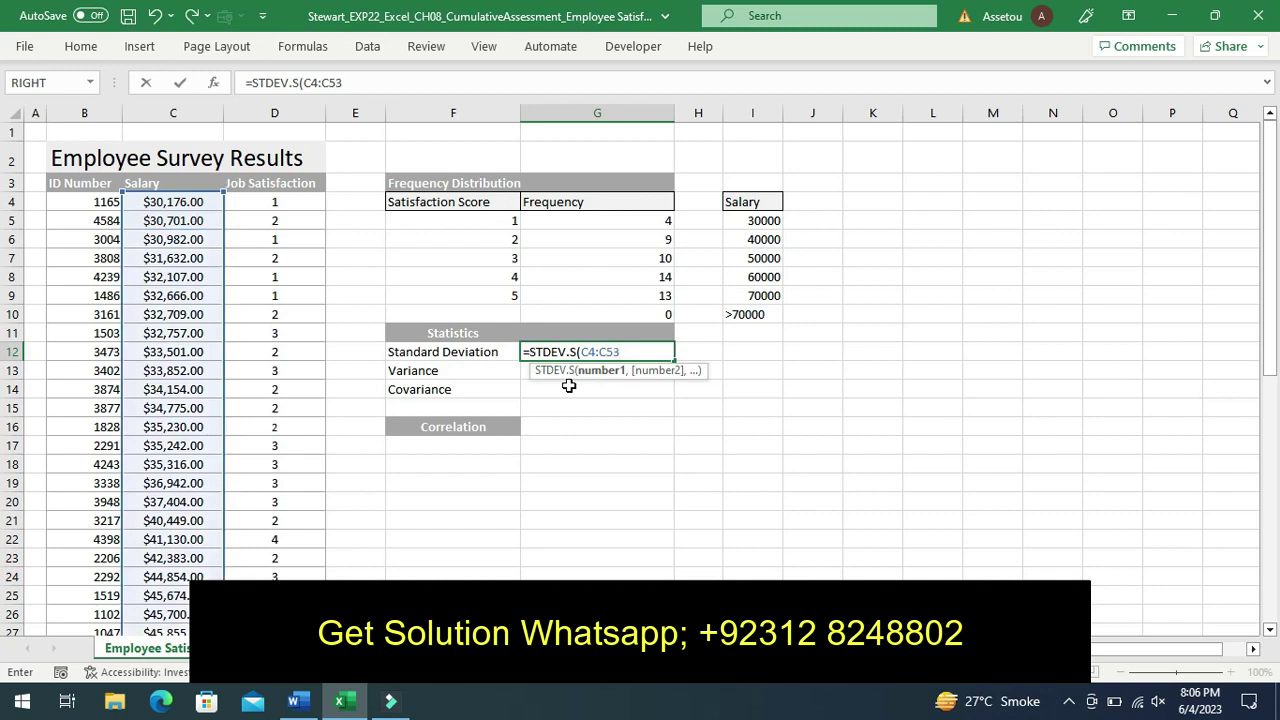
pyautogui.press('Return')
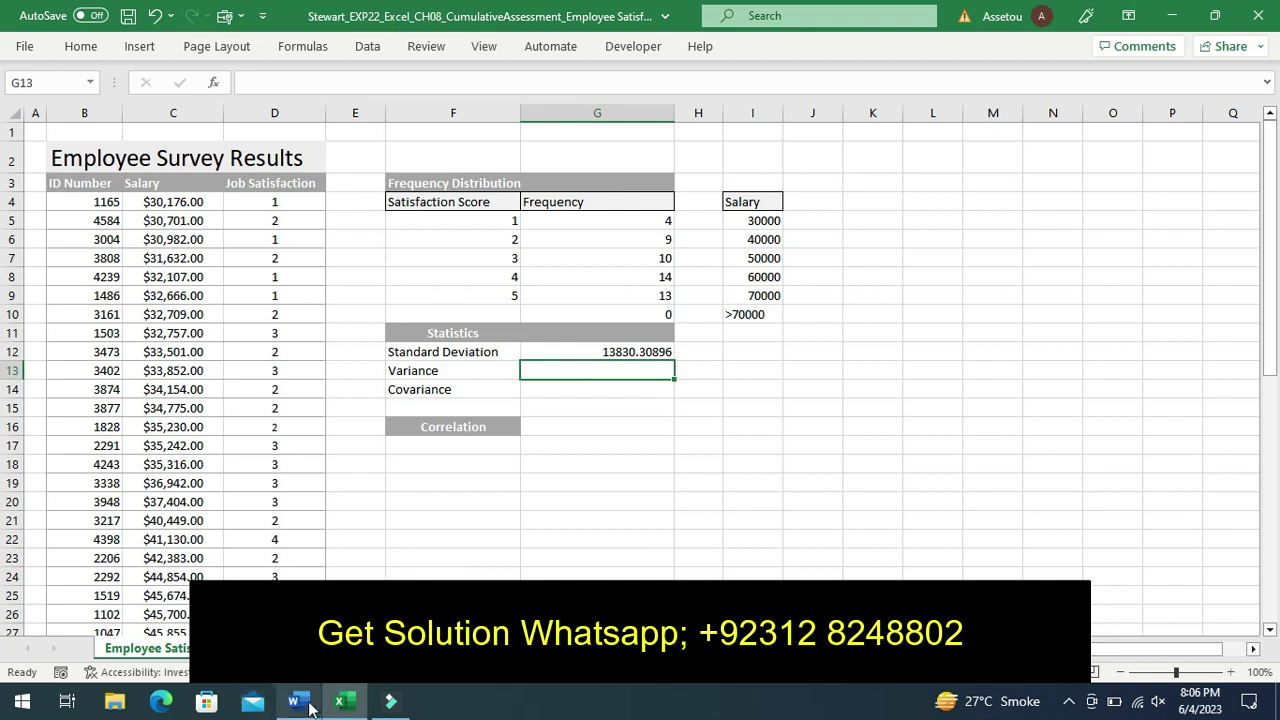
# In Word, clear Step 3's highlight and highlight Step 4's variance instruction in yellow
pyautogui.click(309, 706)
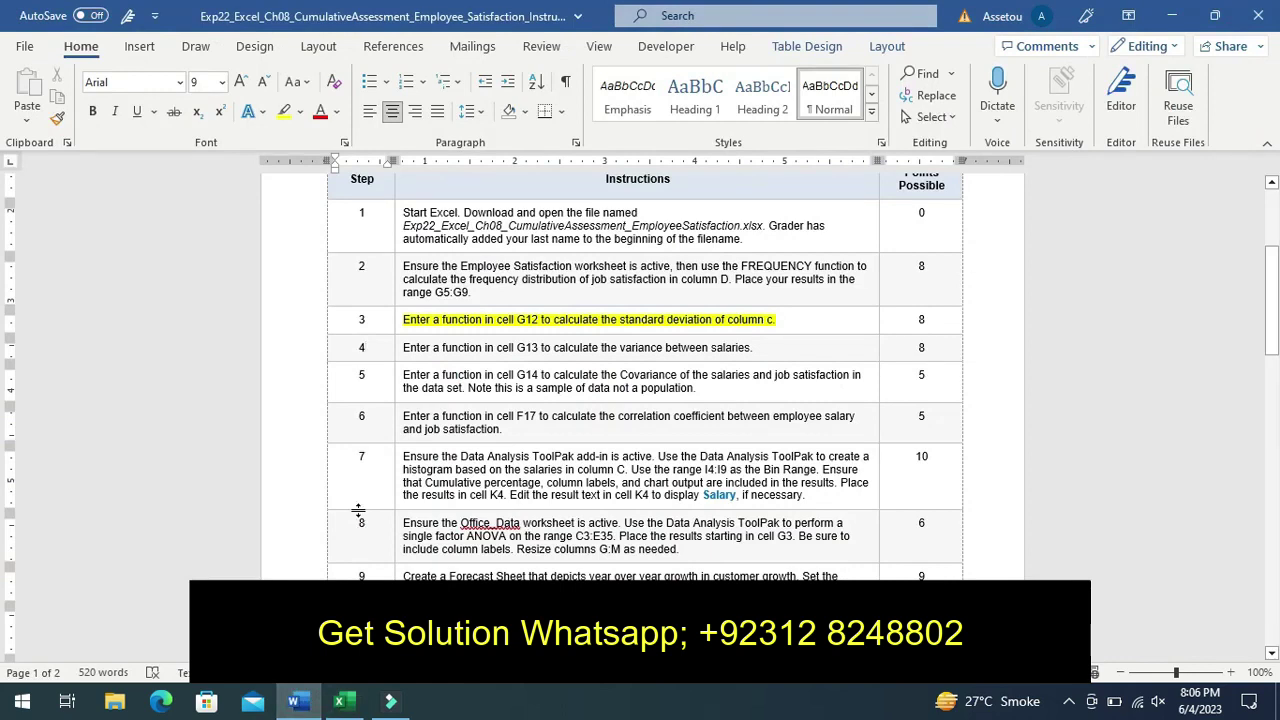
pyautogui.hotkey('ctrl', 'z')
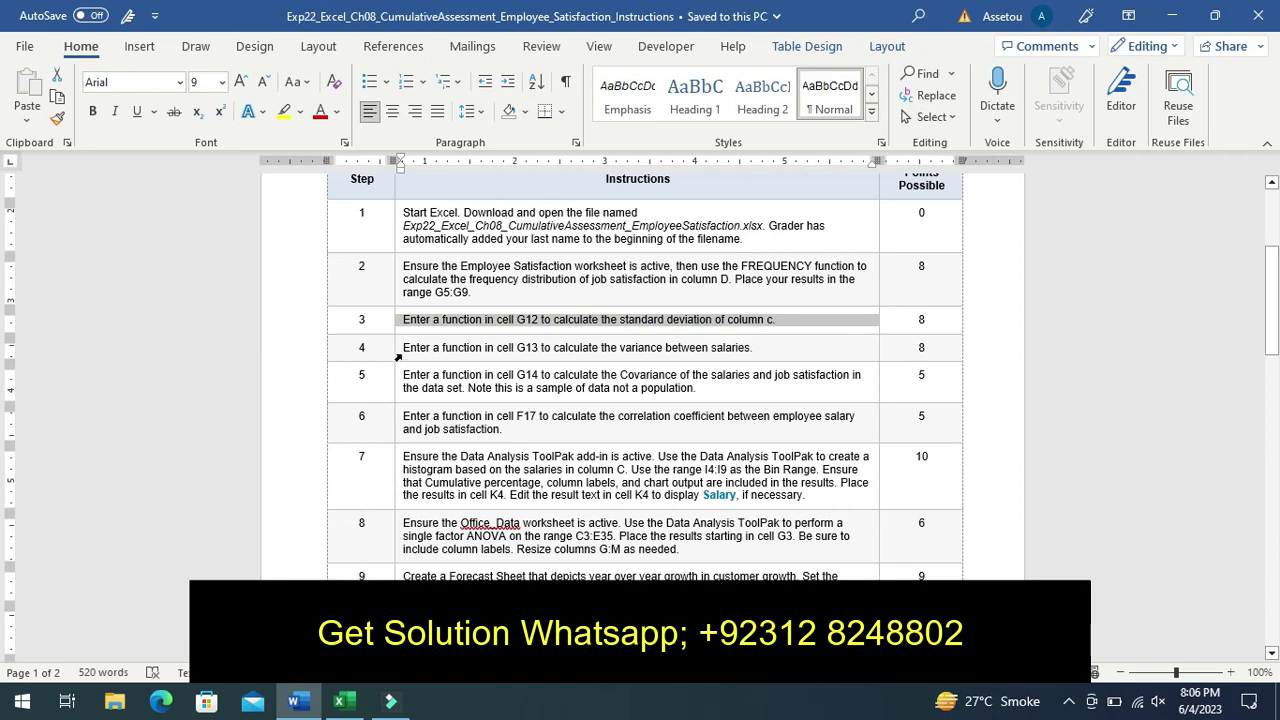
pyautogui.click(399, 352)
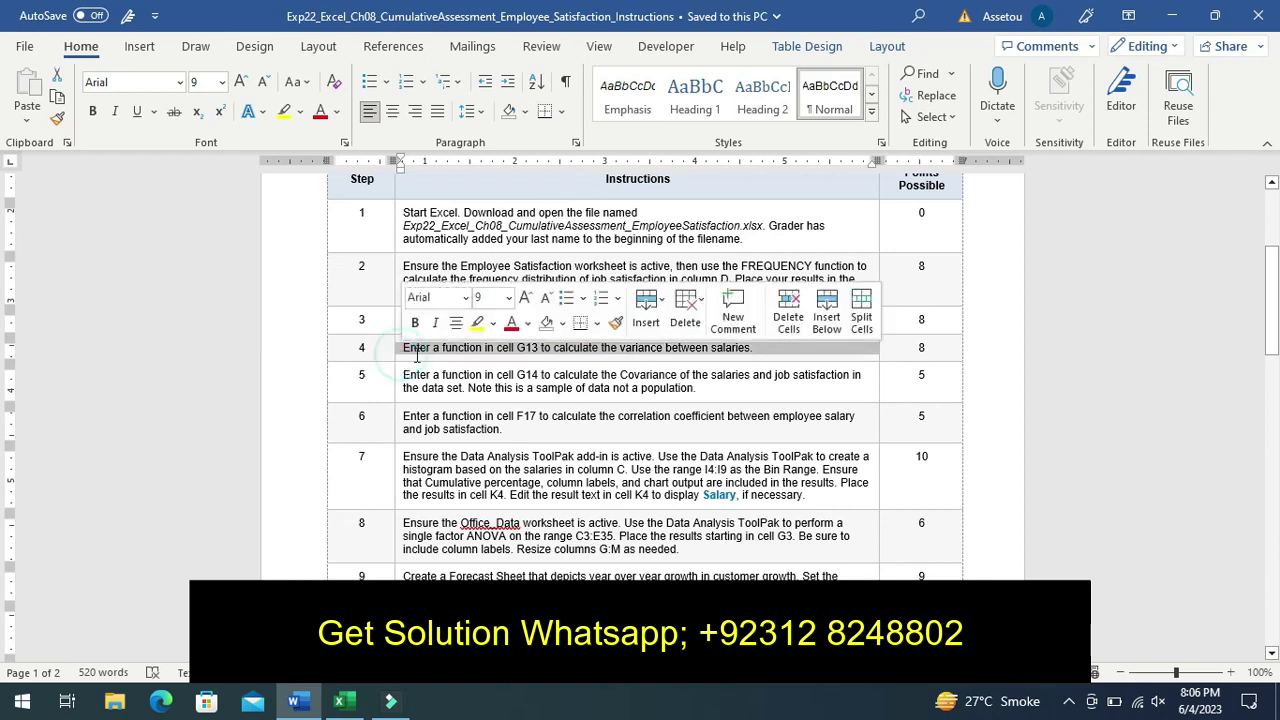
pyautogui.click(476, 323)
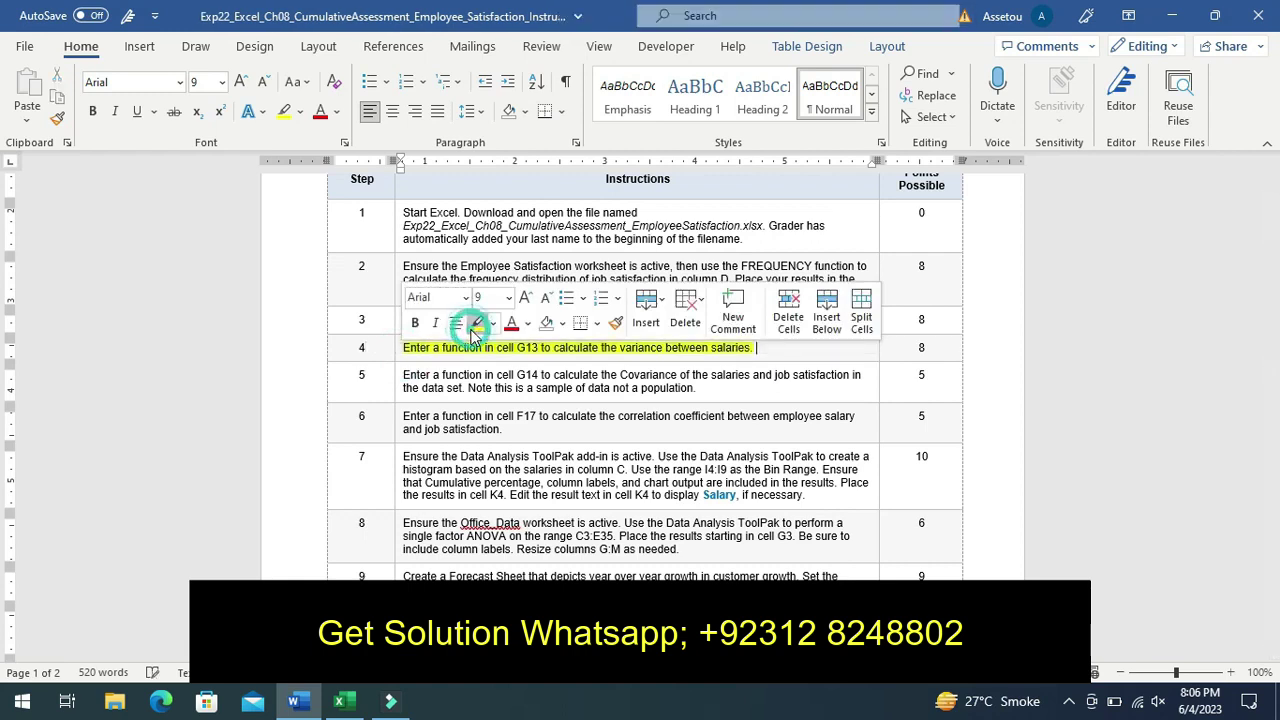
pyautogui.click(385, 337)
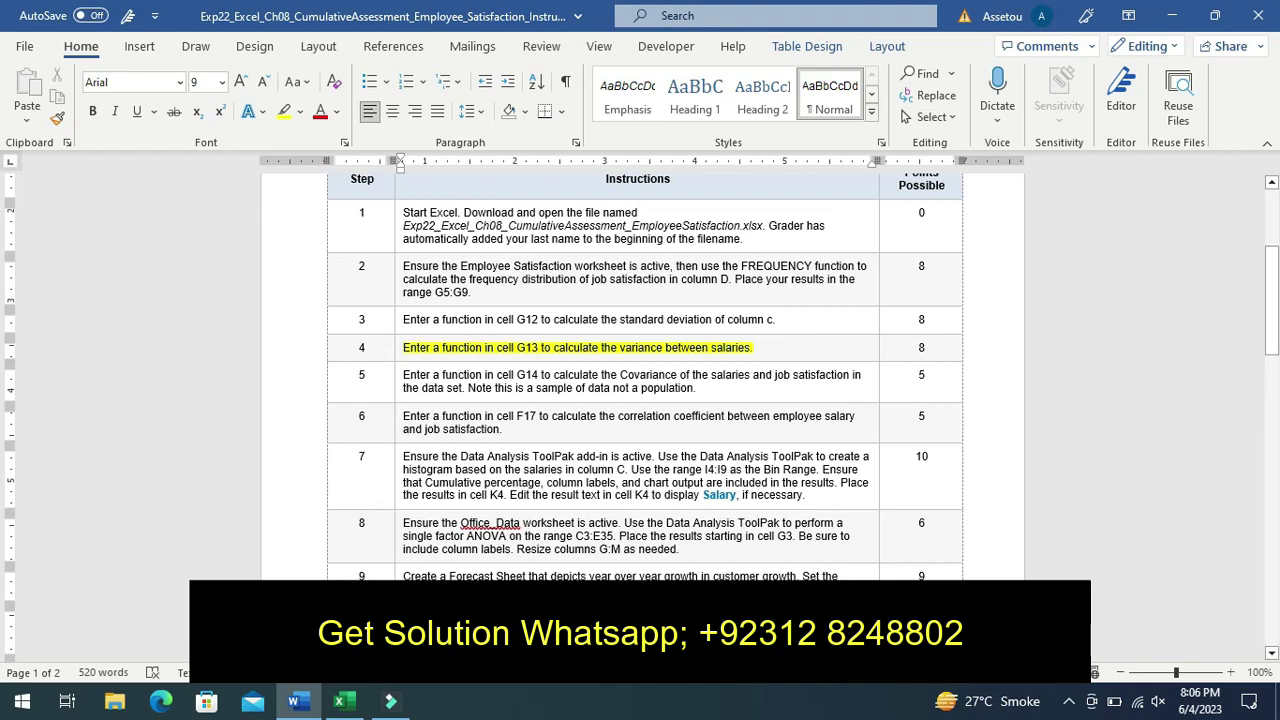
# Start a variance formula in G13, trying VARPA and backing it out to =VAR
pyautogui.click(343, 703)
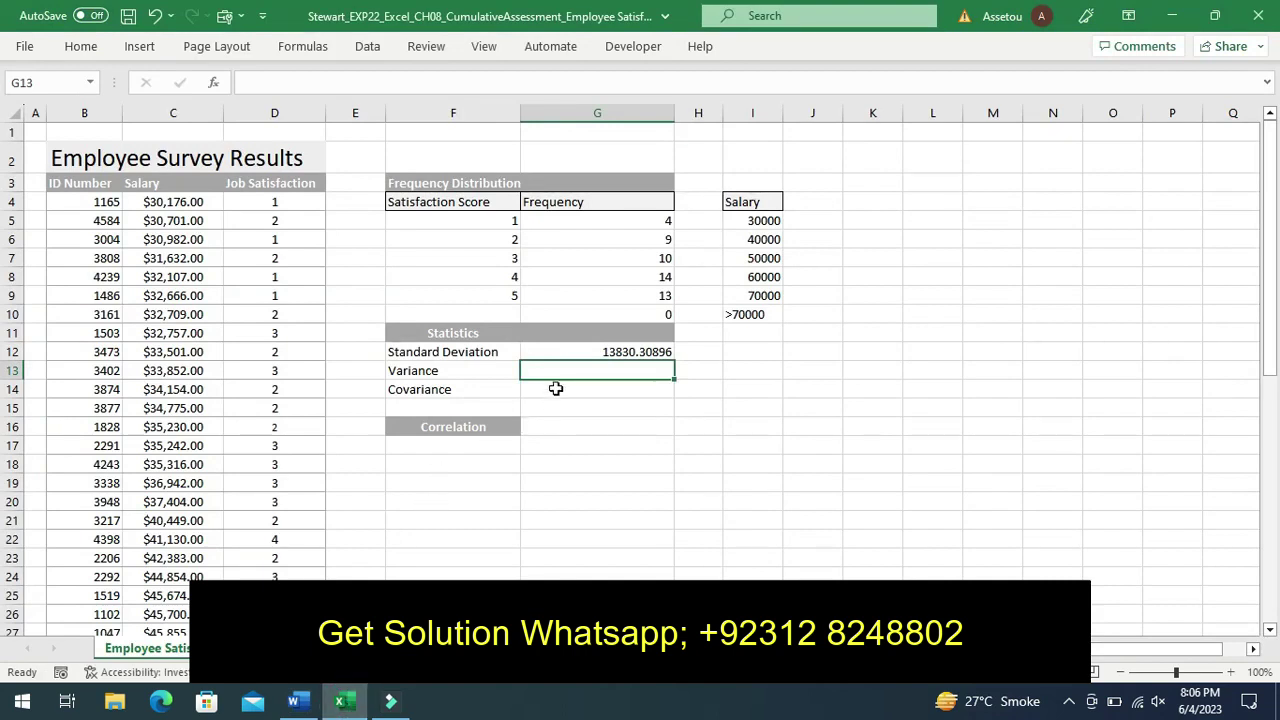
pyautogui.write('=')
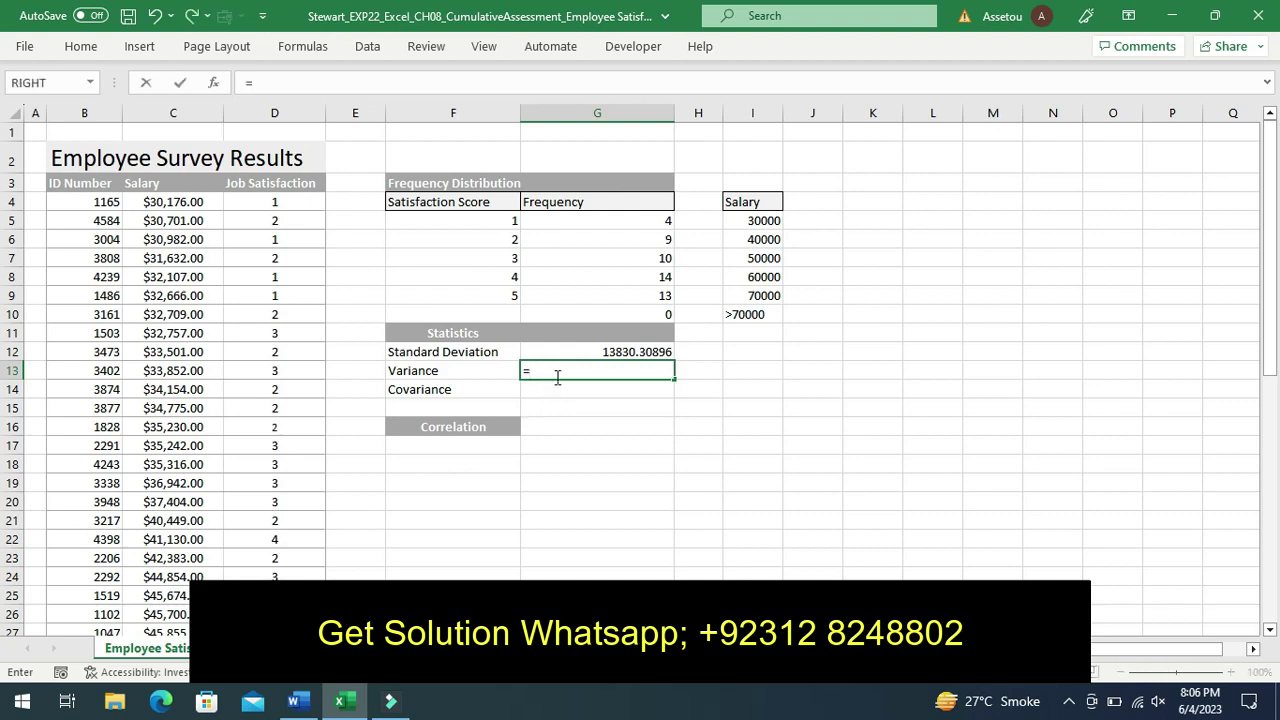
pyautogui.write('va')
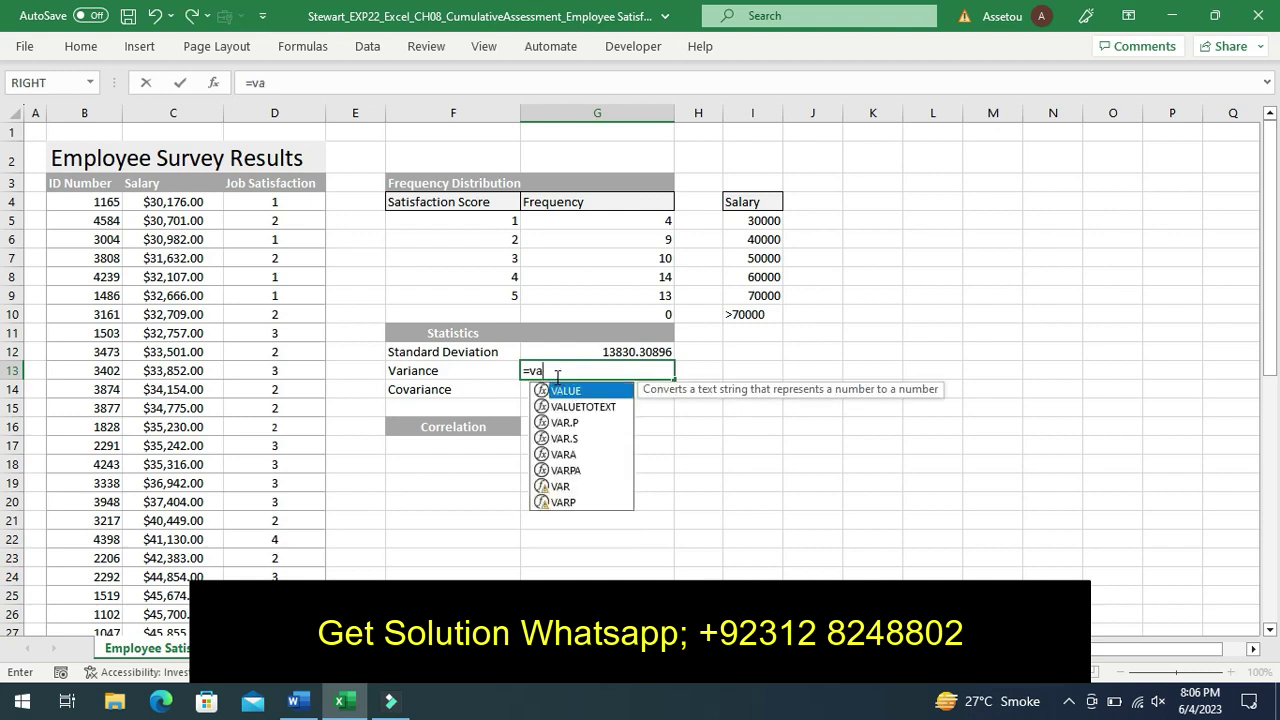
pyautogui.write('r')
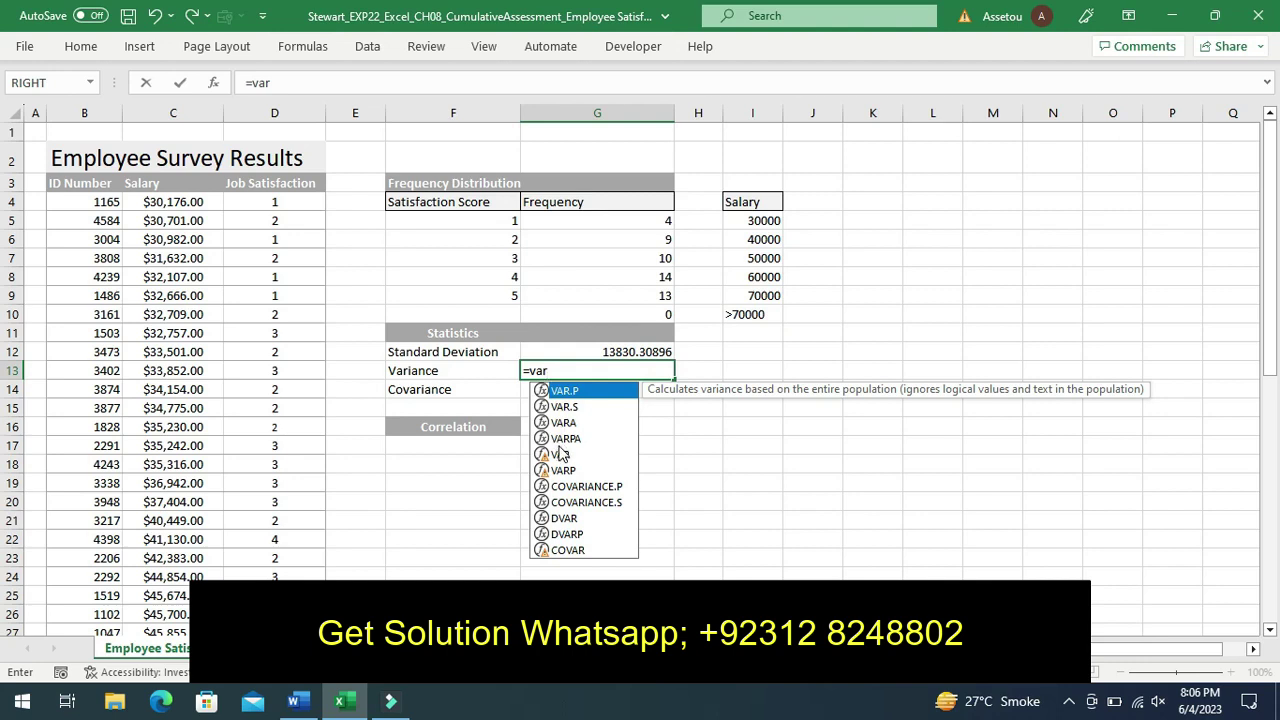
pyautogui.click(559, 445)
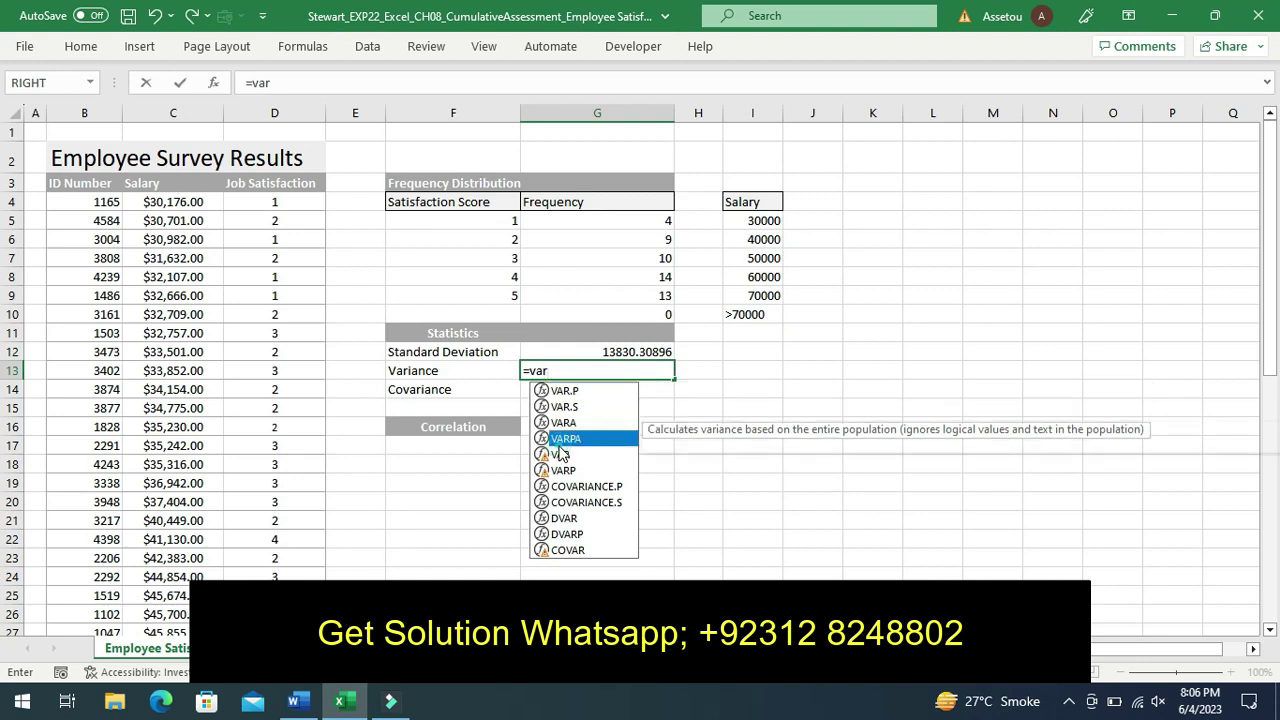
pyautogui.doubleClick(558, 445)
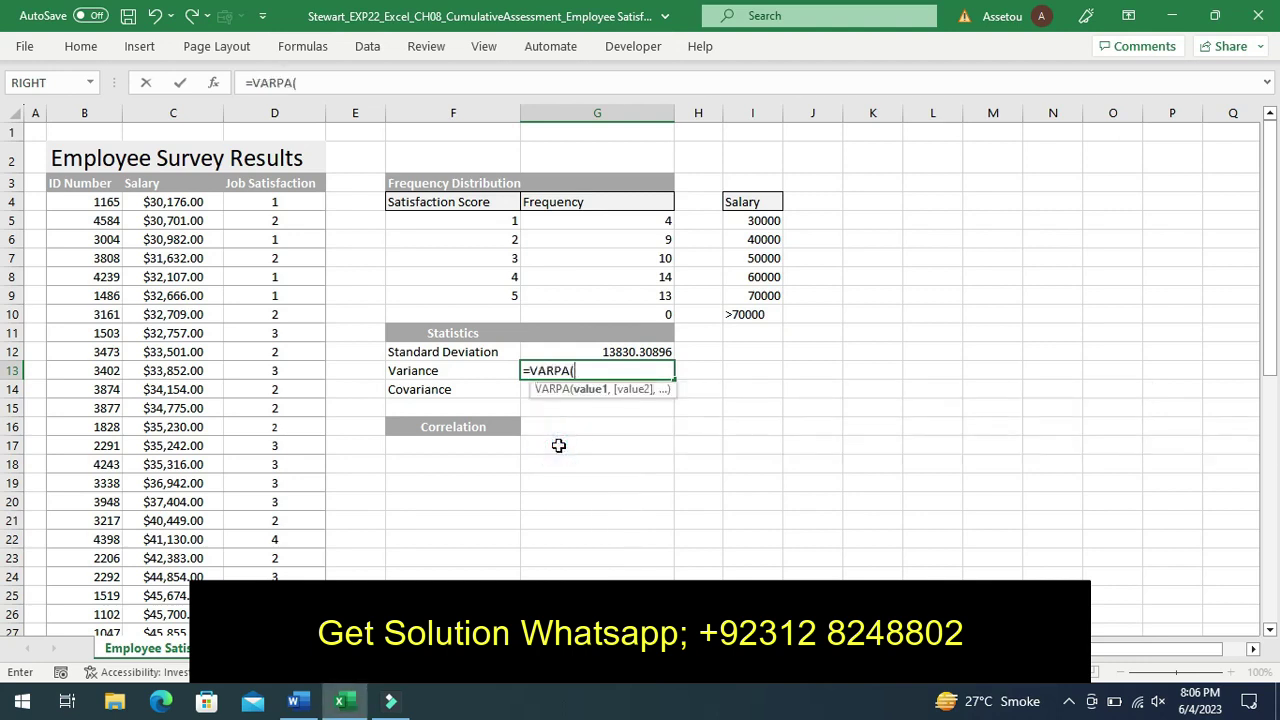
pyautogui.press('BackSpace')
pyautogui.press('BackSpace')
pyautogui.press('BackSpace')
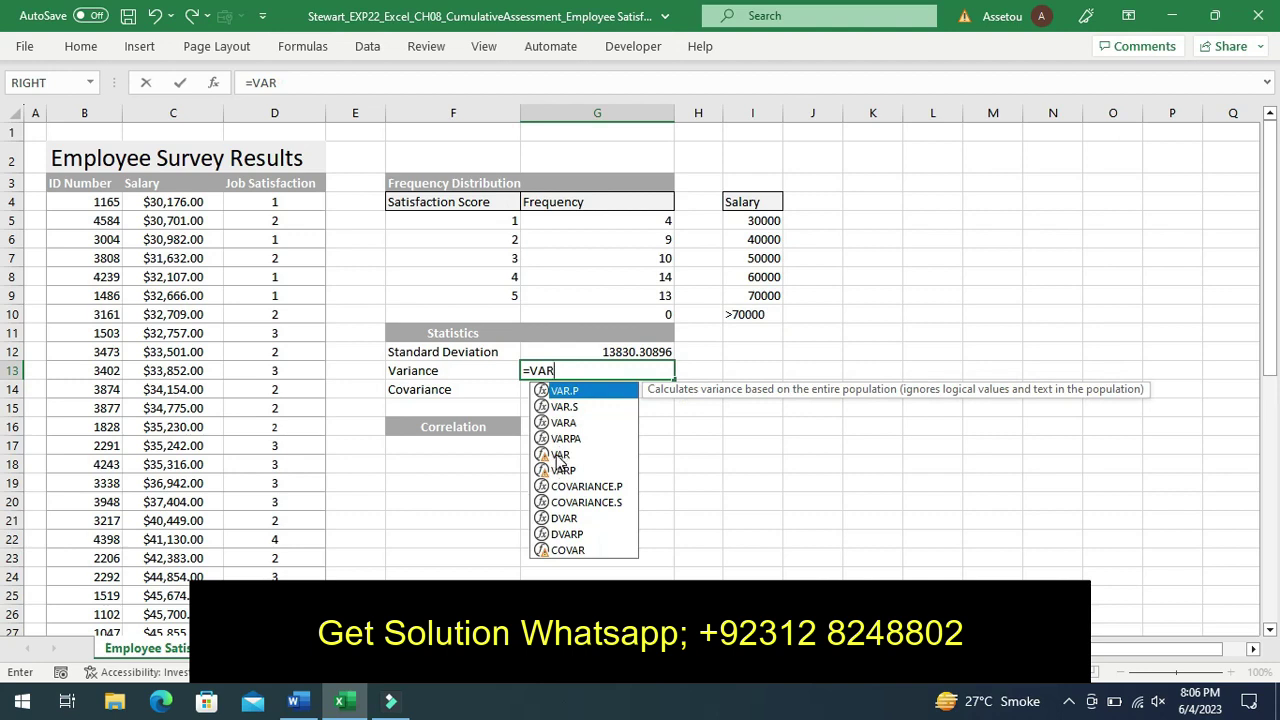
# Finish G13 as VAR over salaries C4:C53, giving the variance 191277446
pyautogui.click(556, 454)
pyautogui.doubleClick(556, 454)
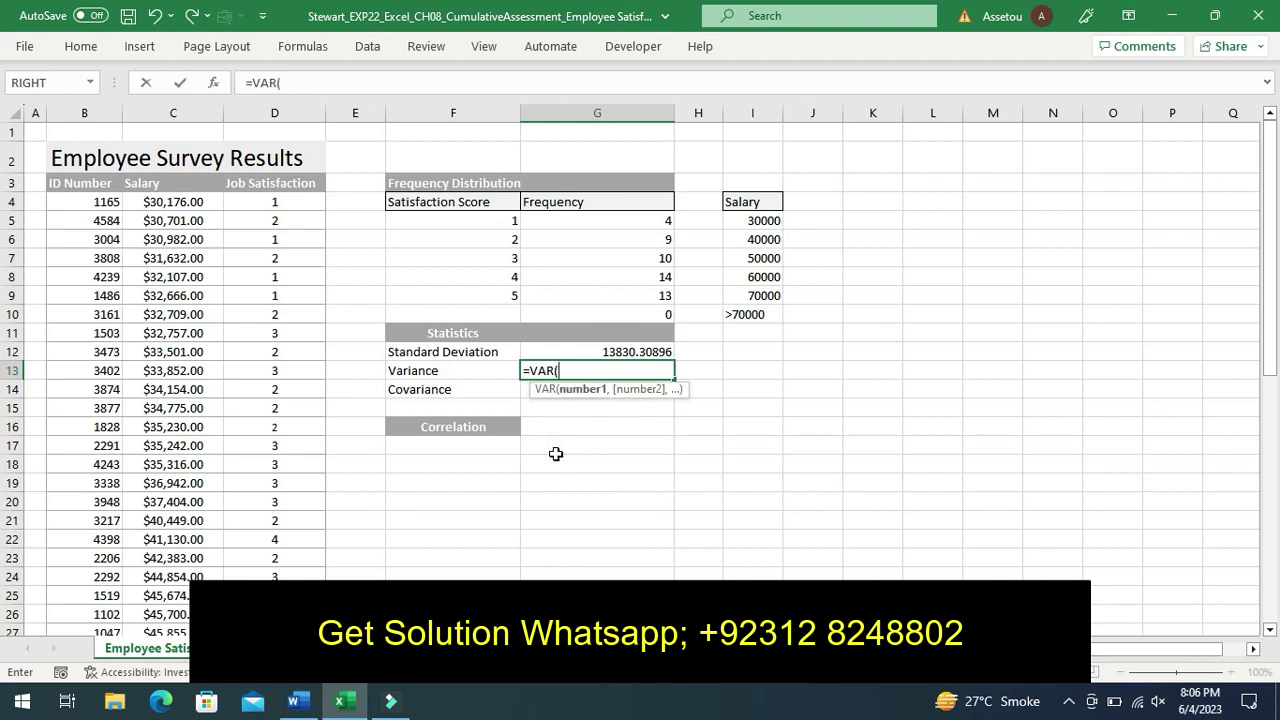
pyautogui.write('C')
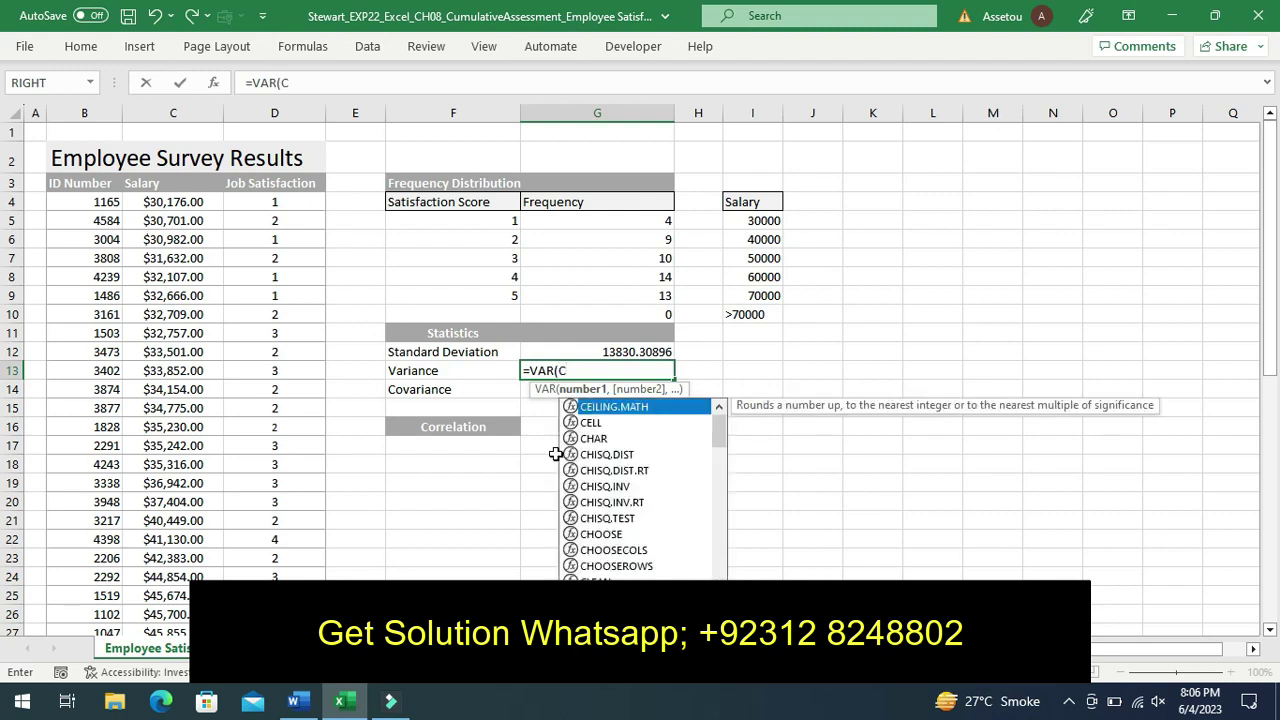
pyautogui.write('4:')
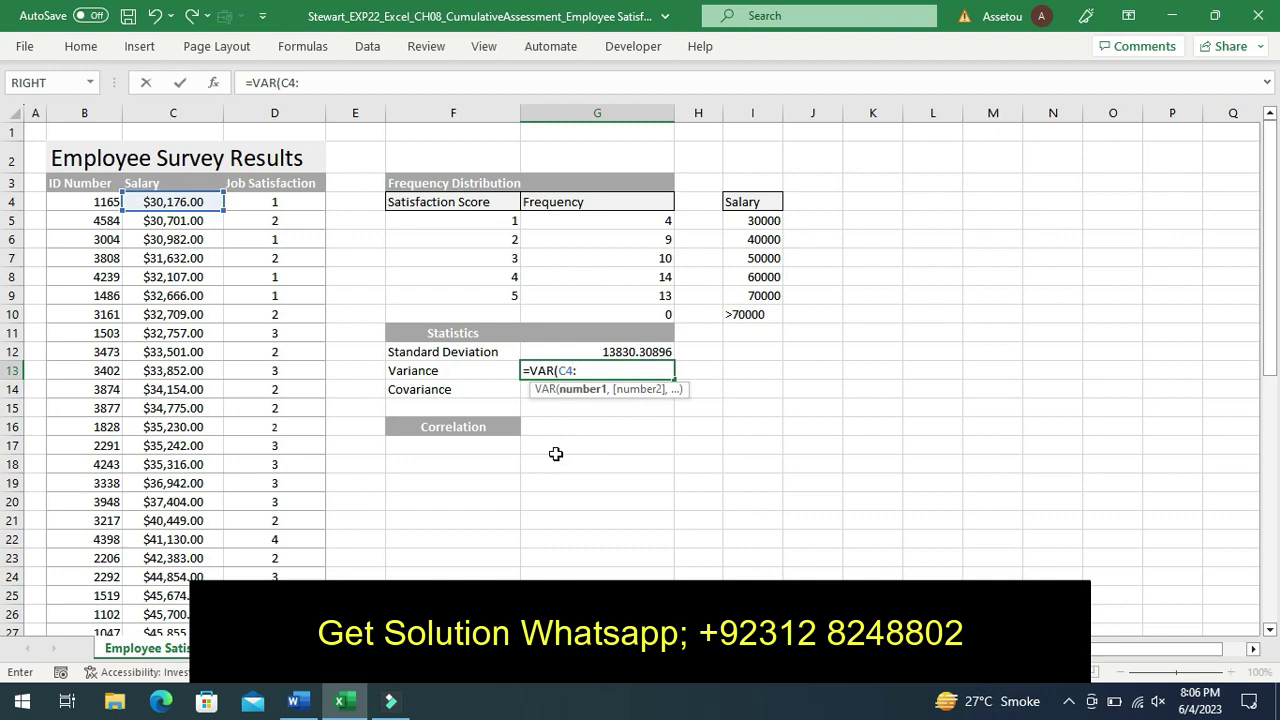
pyautogui.write('C')
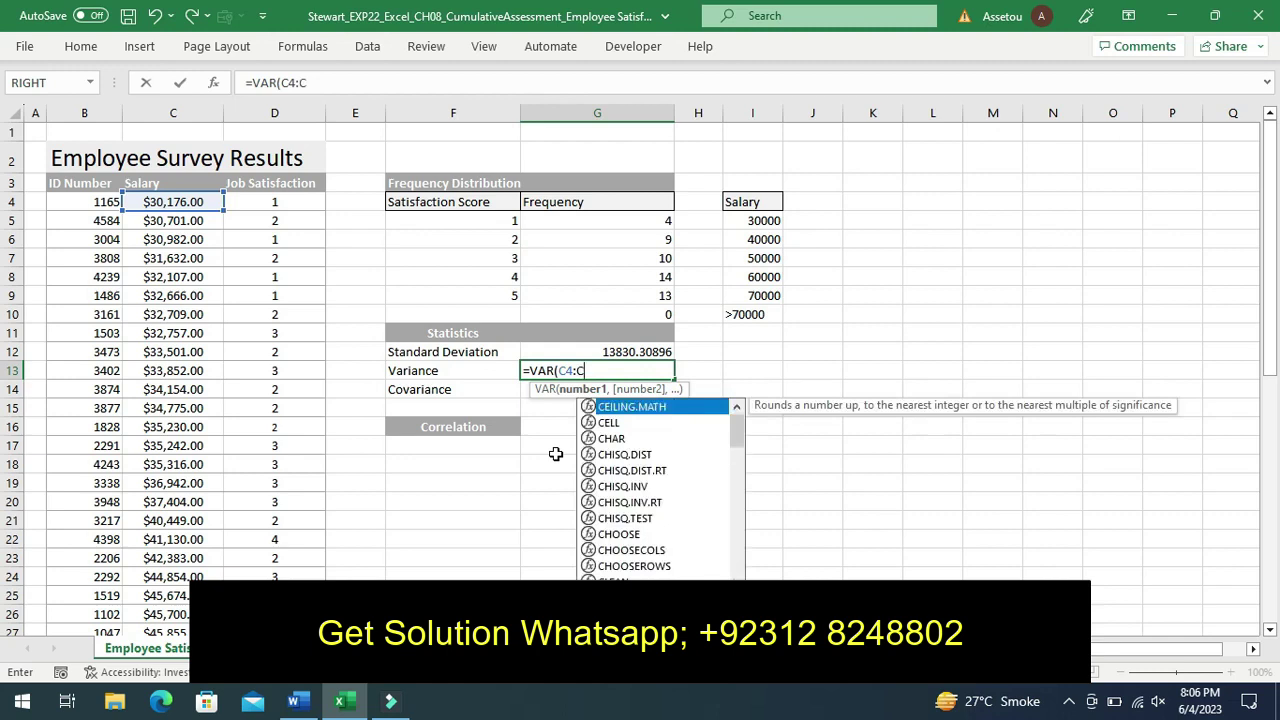
pyautogui.write('53')
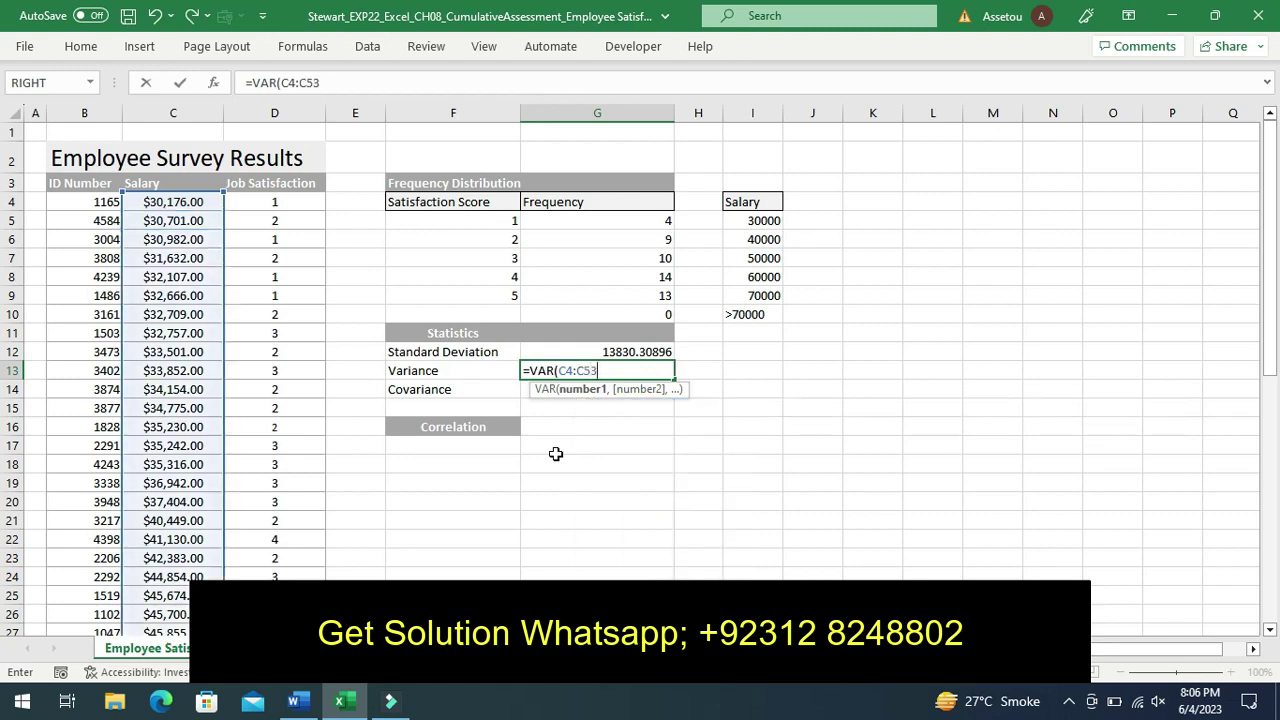
pyautogui.press('Return')
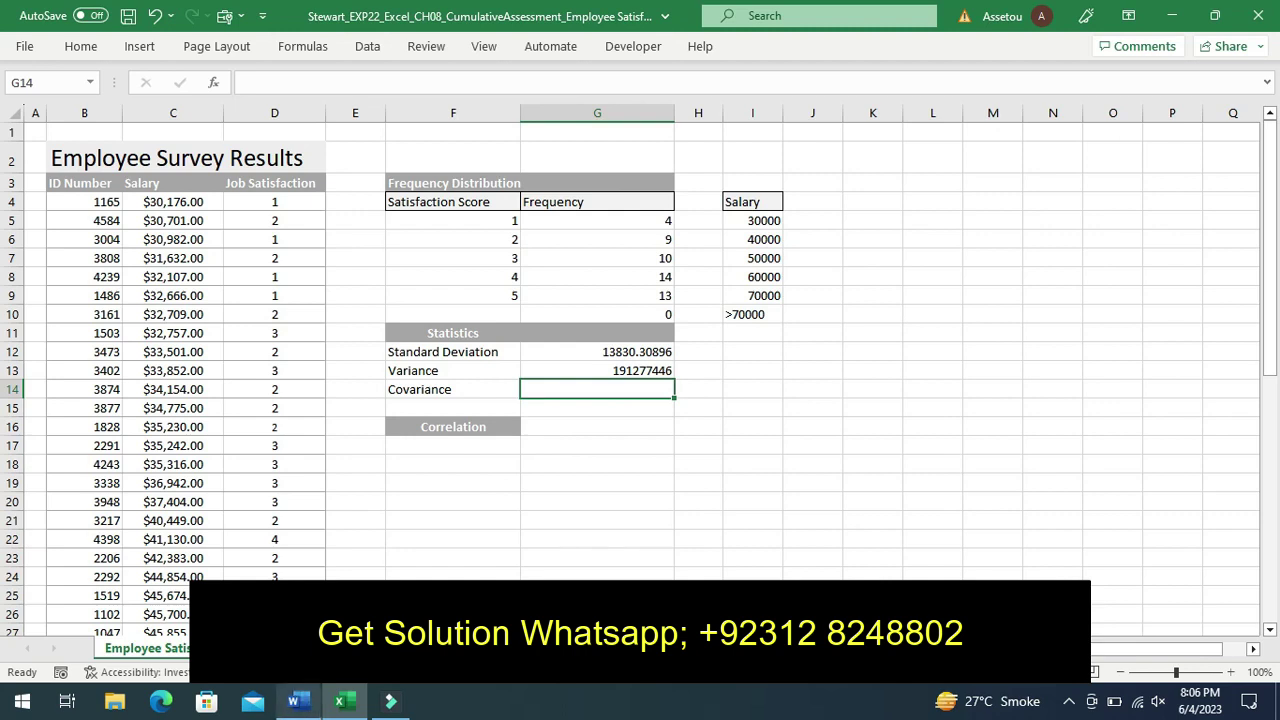
# Save the Word instructions and highlight Step 5's covariance instruction for G14 in yellow
pyautogui.click(294, 703)
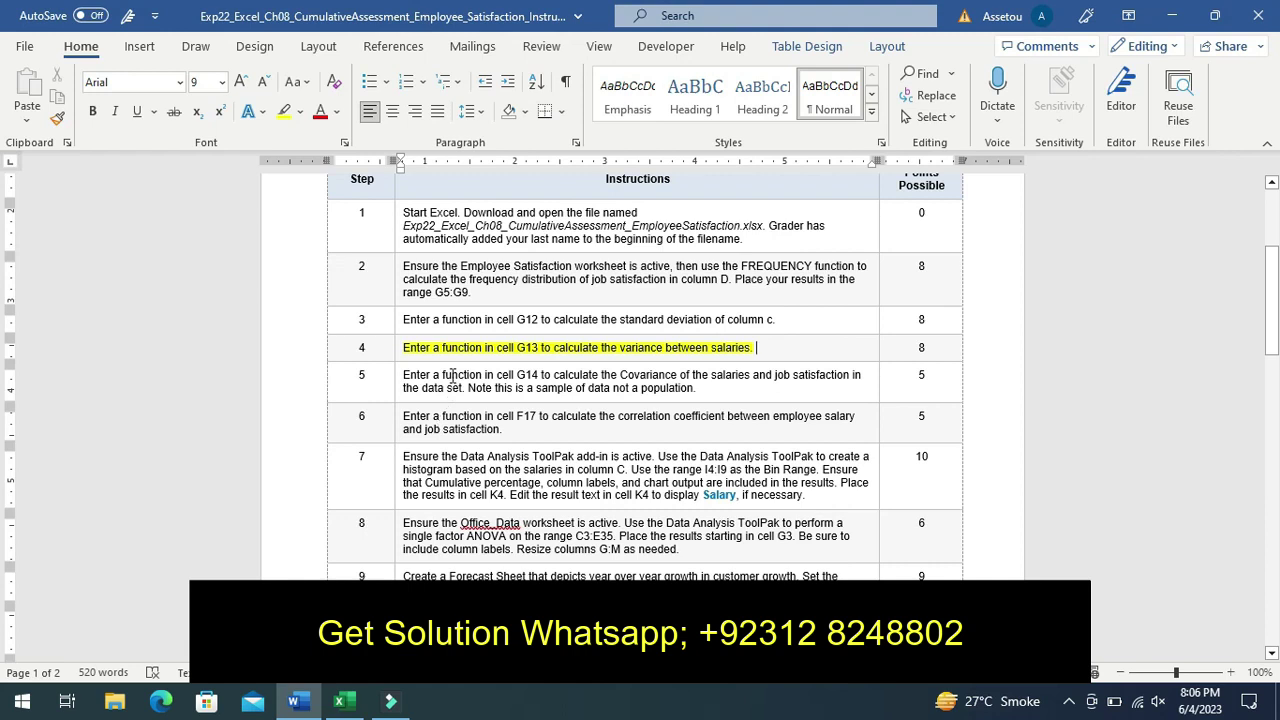
pyautogui.hotkey('ctrl', 's')
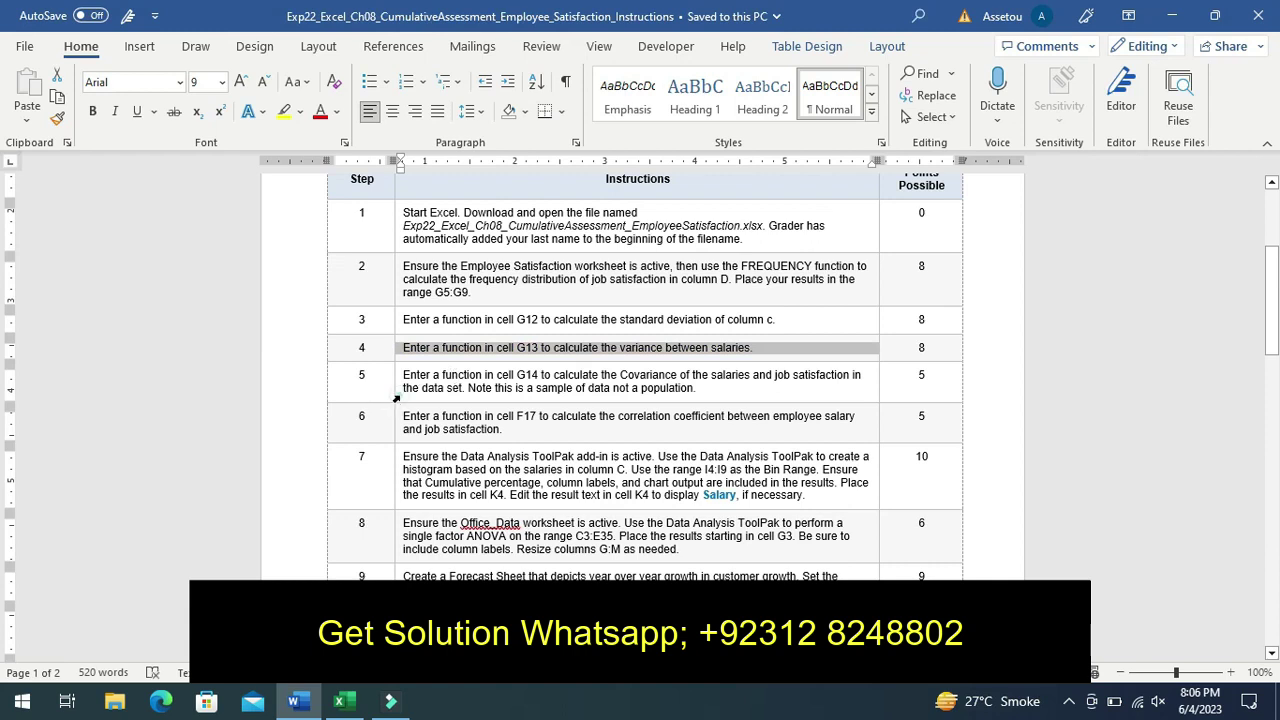
pyautogui.click(396, 398)
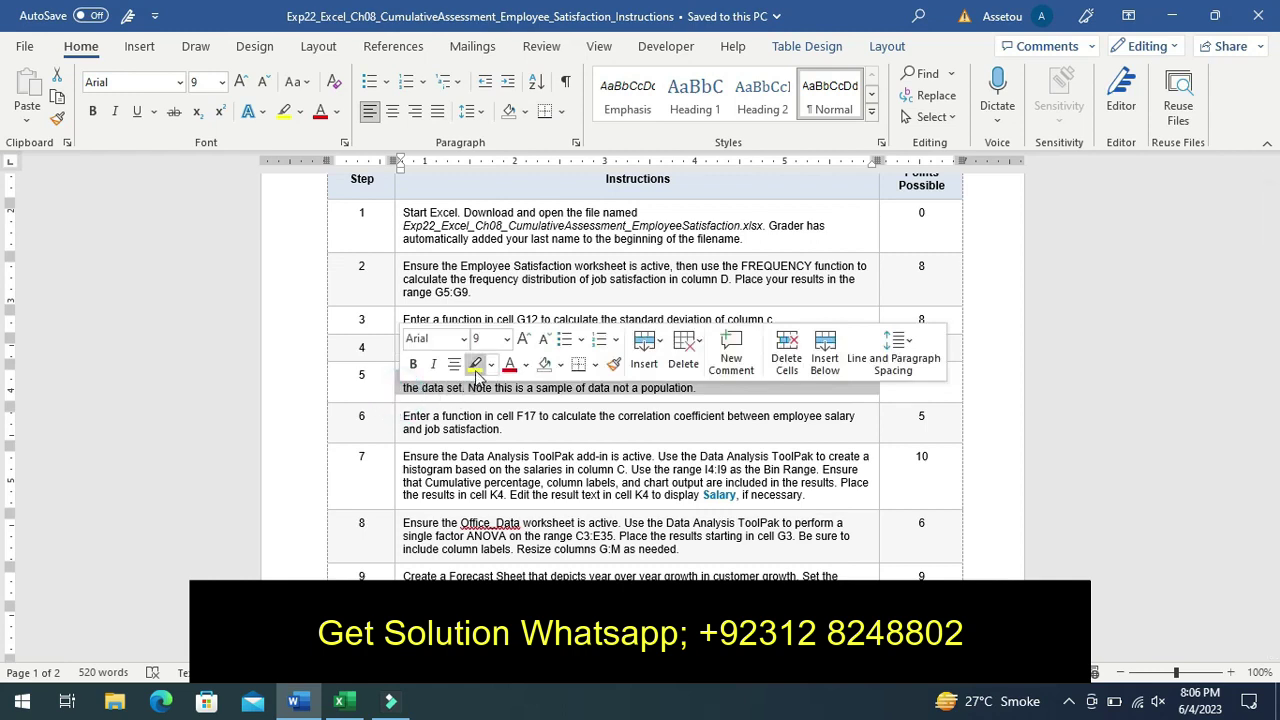
pyautogui.click(475, 366)
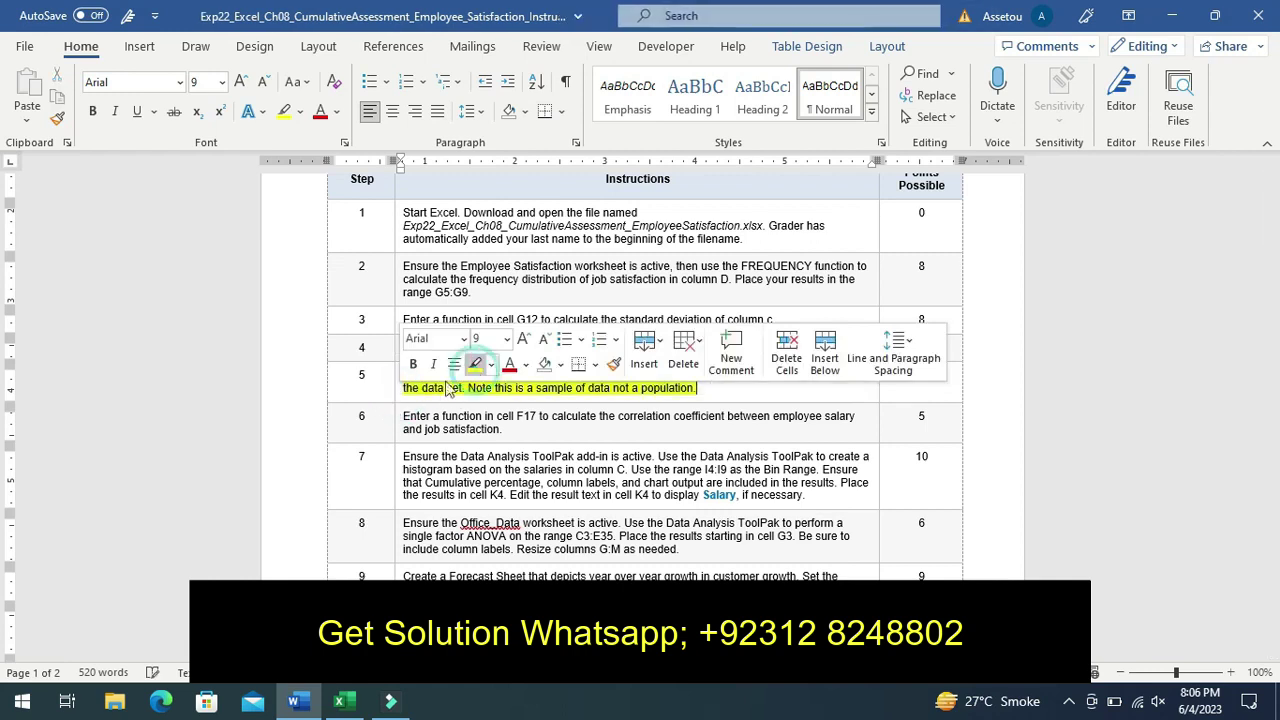
pyautogui.click(368, 390)
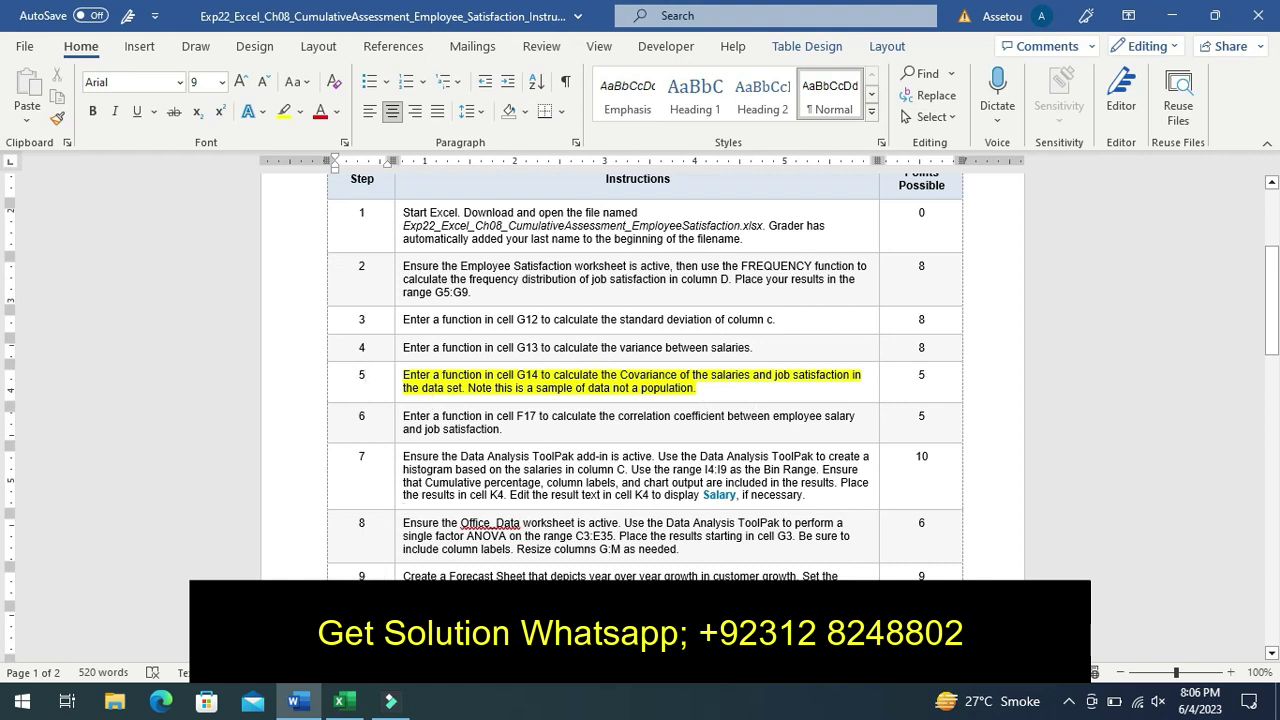
# Enter =COVARIANCE.S(C4:C53,D4:D53) in G14, giving the sample covariance 14942.78898
pyautogui.click(349, 697)
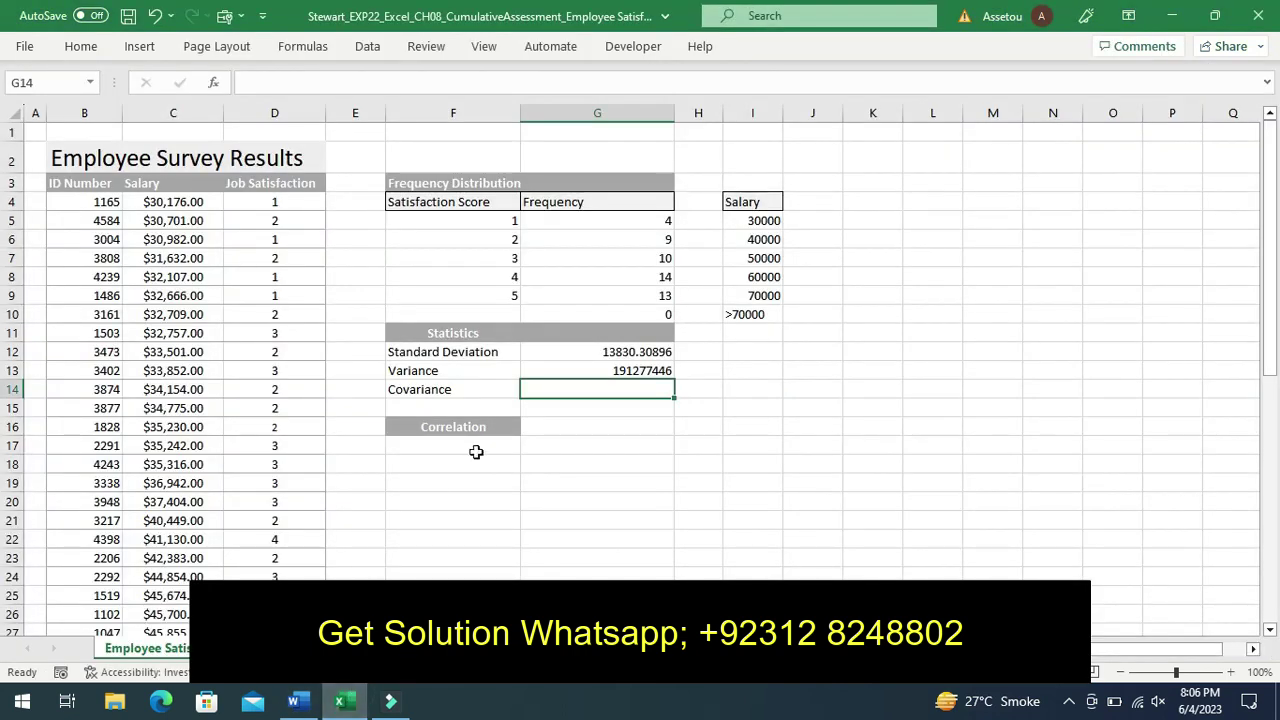
pyautogui.write('=')
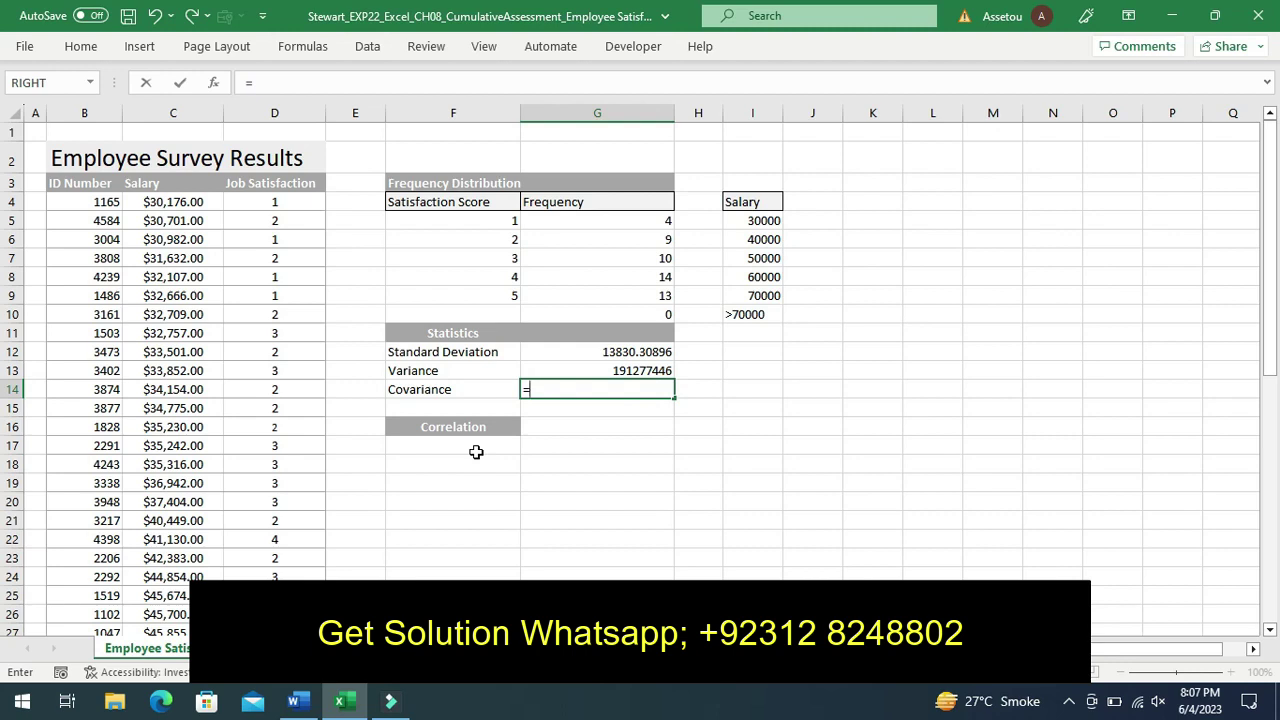
pyautogui.write('co')
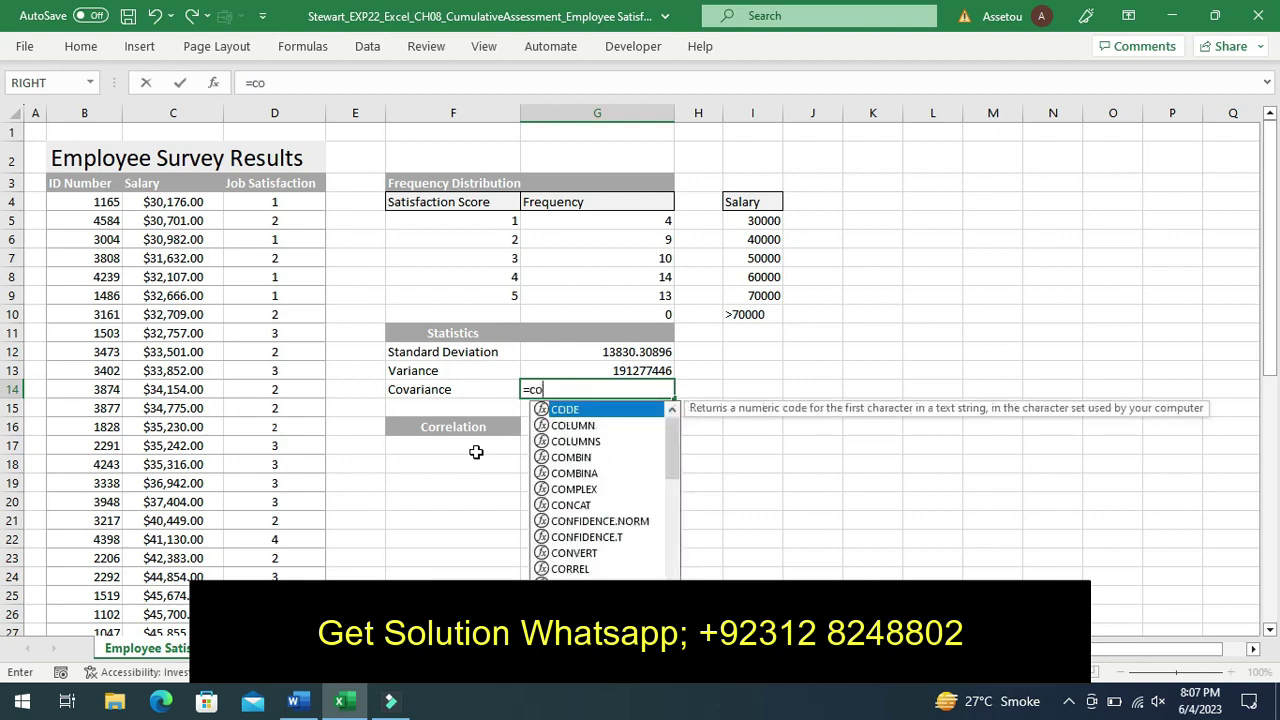
pyautogui.write('v')
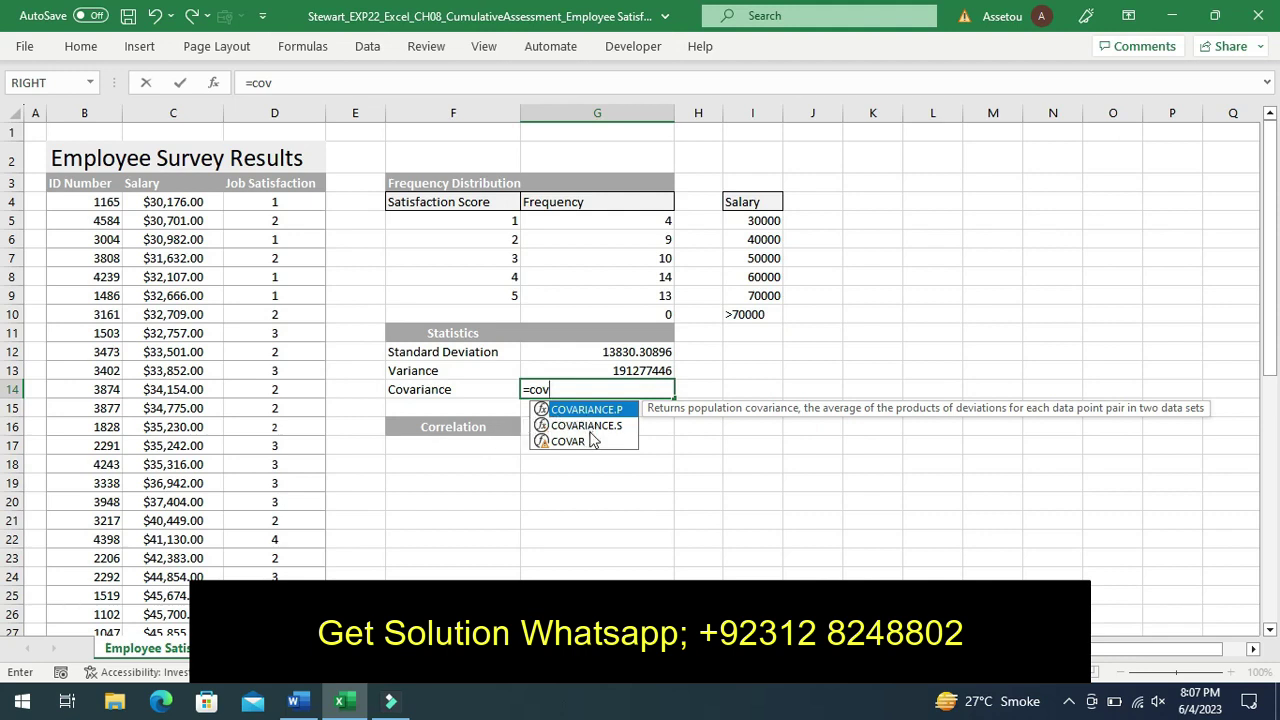
pyautogui.press('Down')
pyautogui.doubleClick(589, 428)
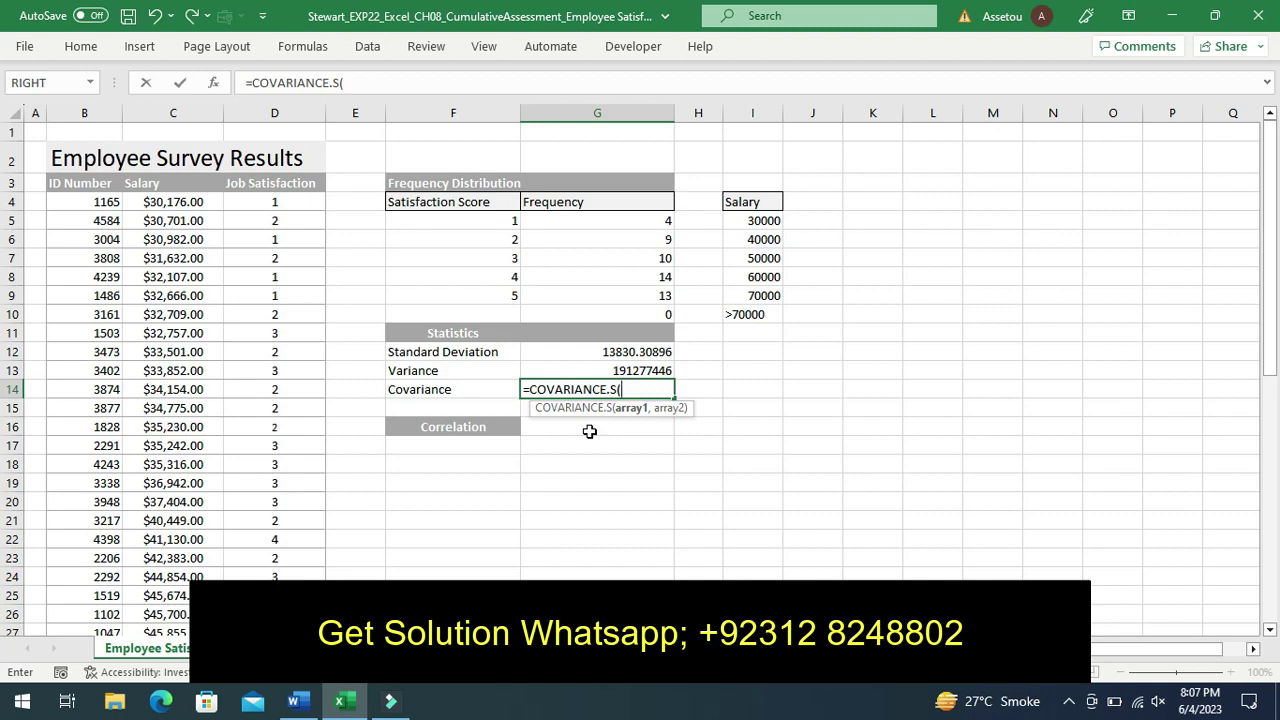
pyautogui.write('C')
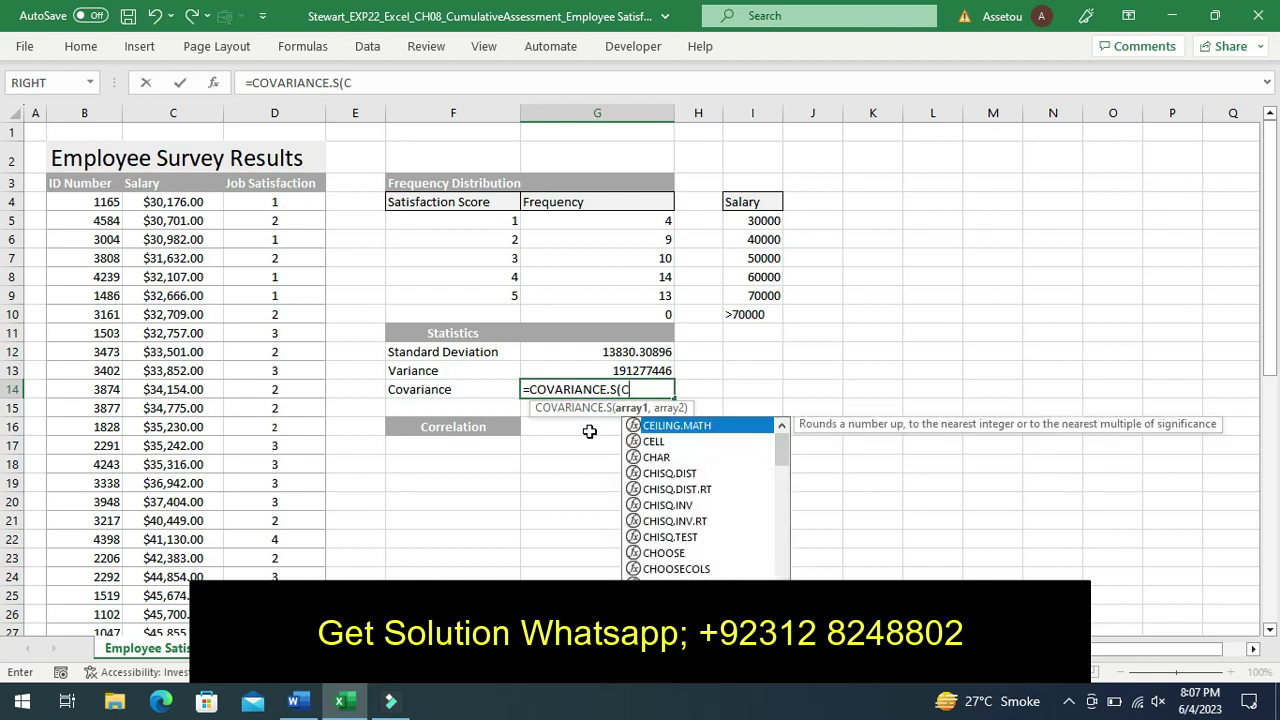
pyautogui.write('4')
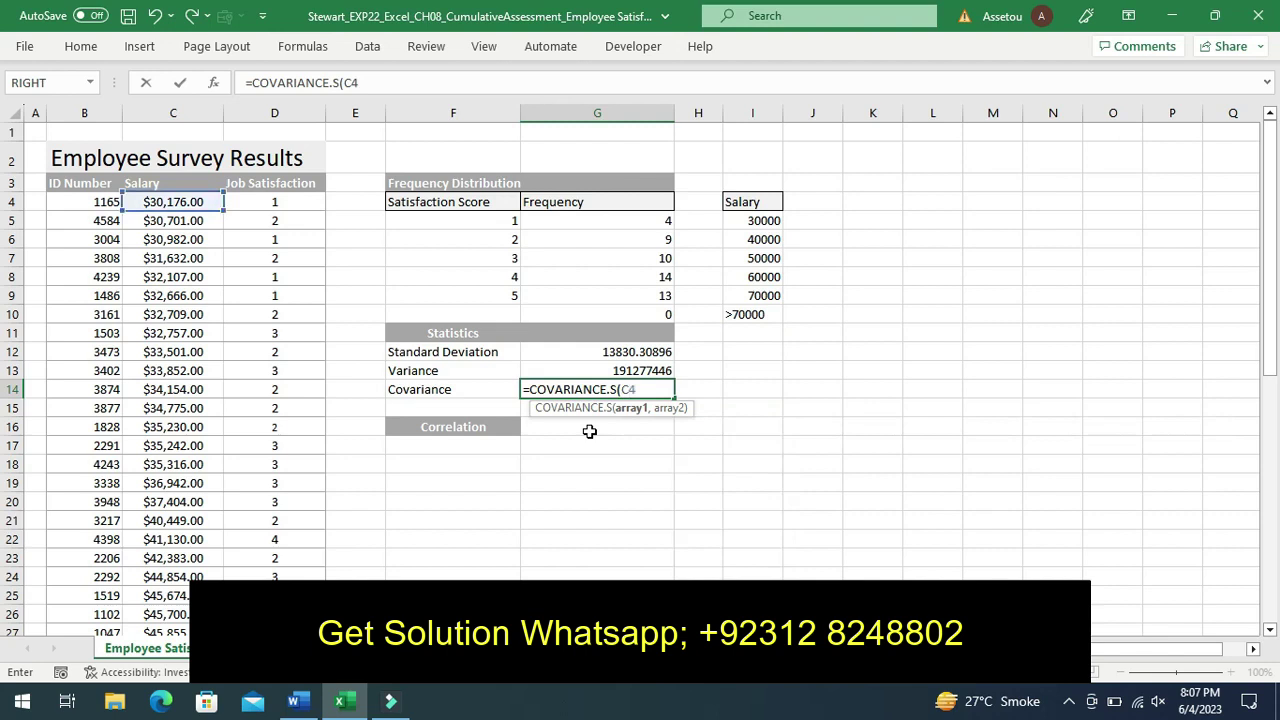
pyautogui.write(':')
pyautogui.write('C')
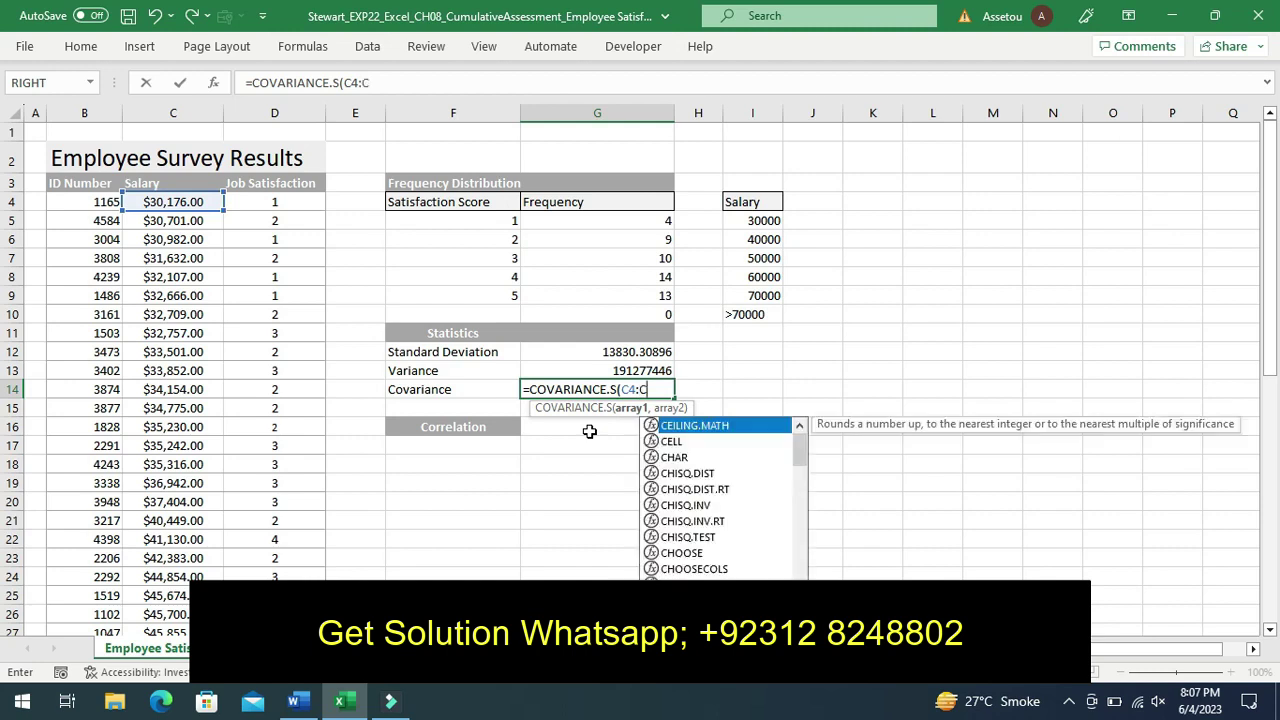
pyautogui.write('53')
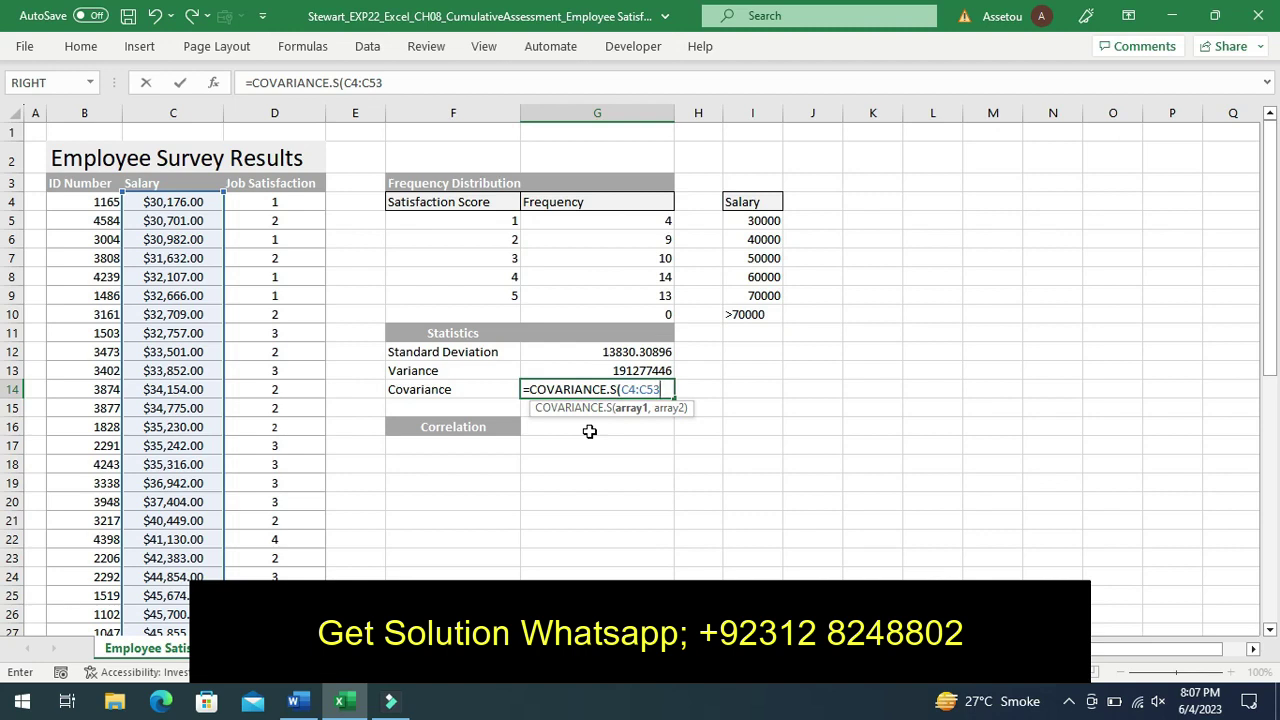
pyautogui.write(',')
pyautogui.write('D')
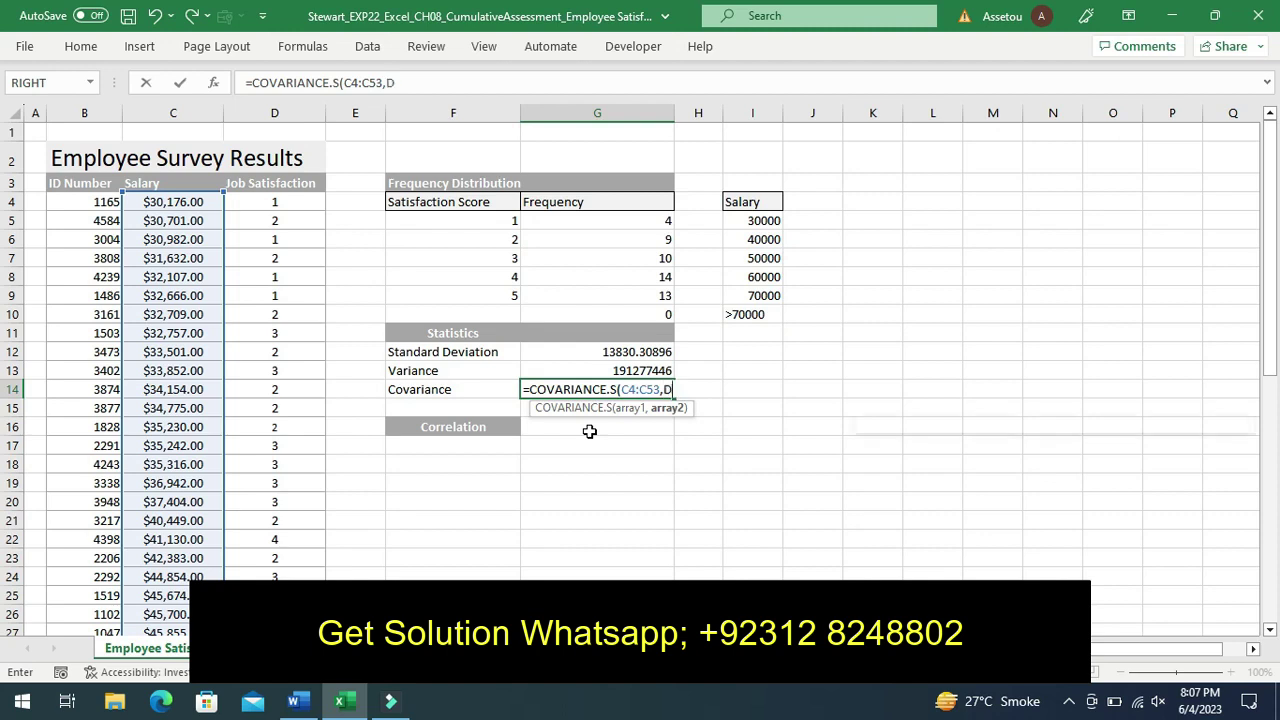
pyautogui.write('4')
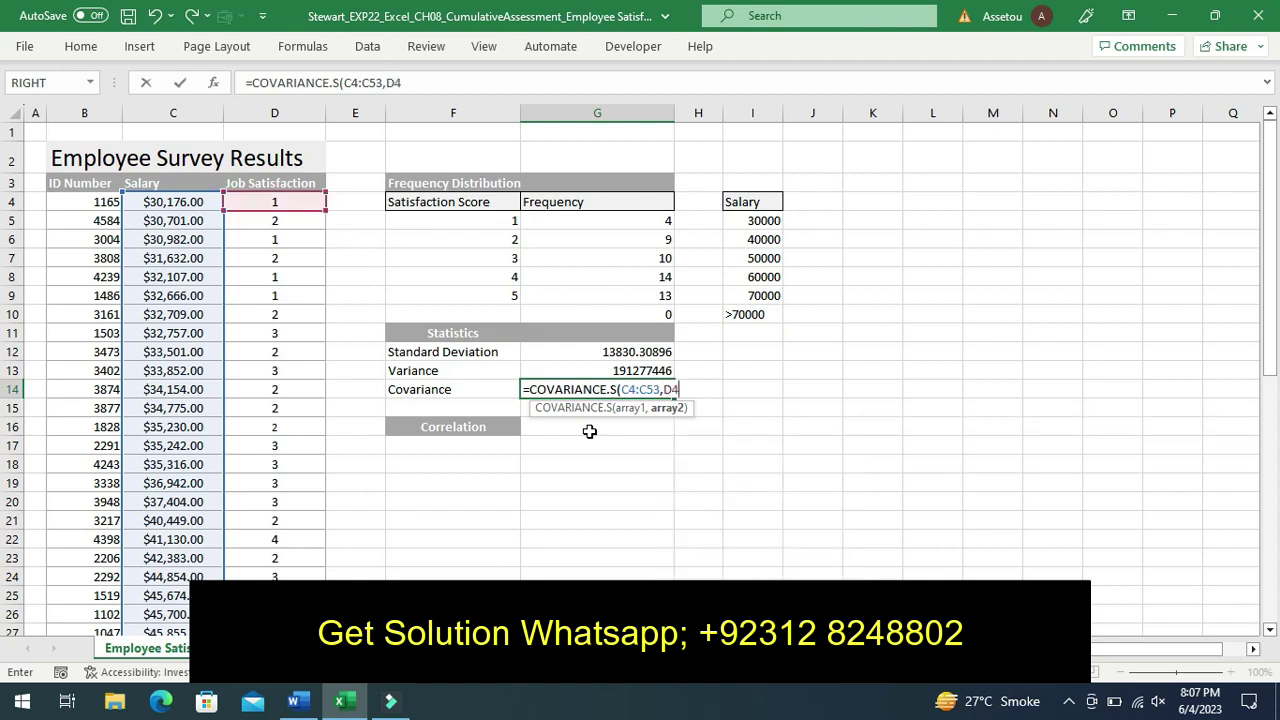
pyautogui.write(':')
pyautogui.write('D')
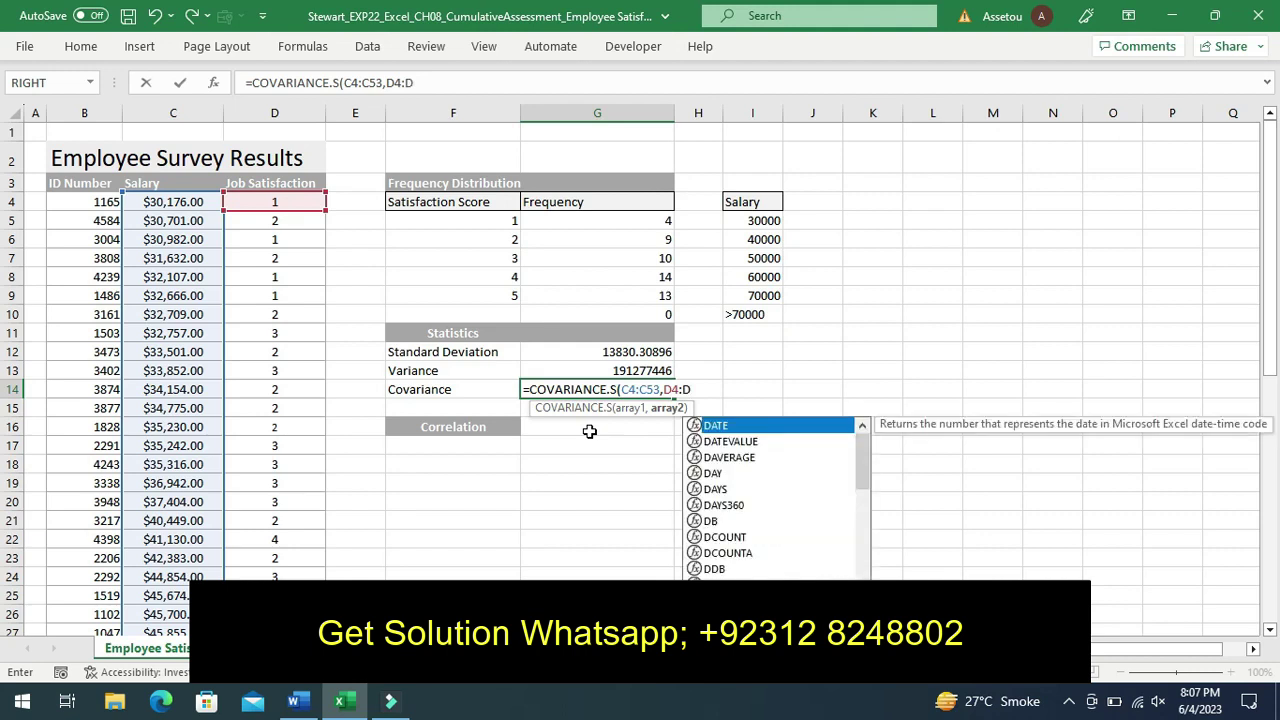
pyautogui.write('53')
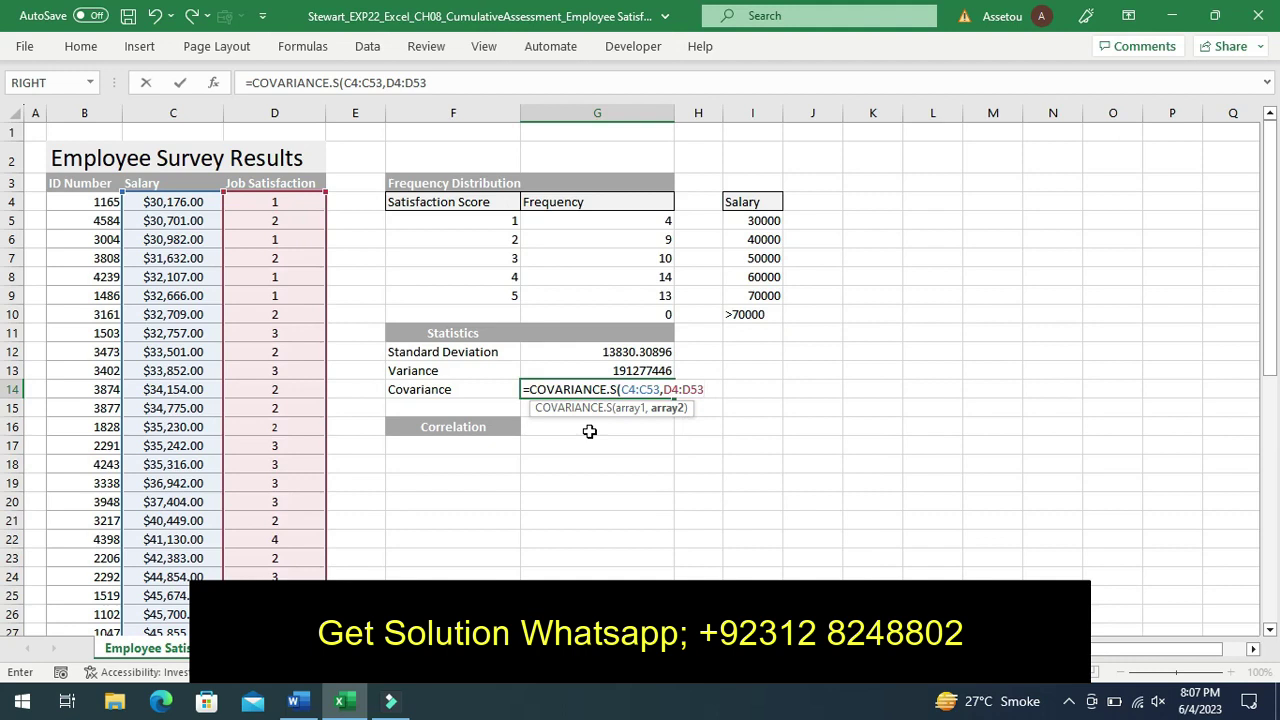
pyautogui.press('Return')
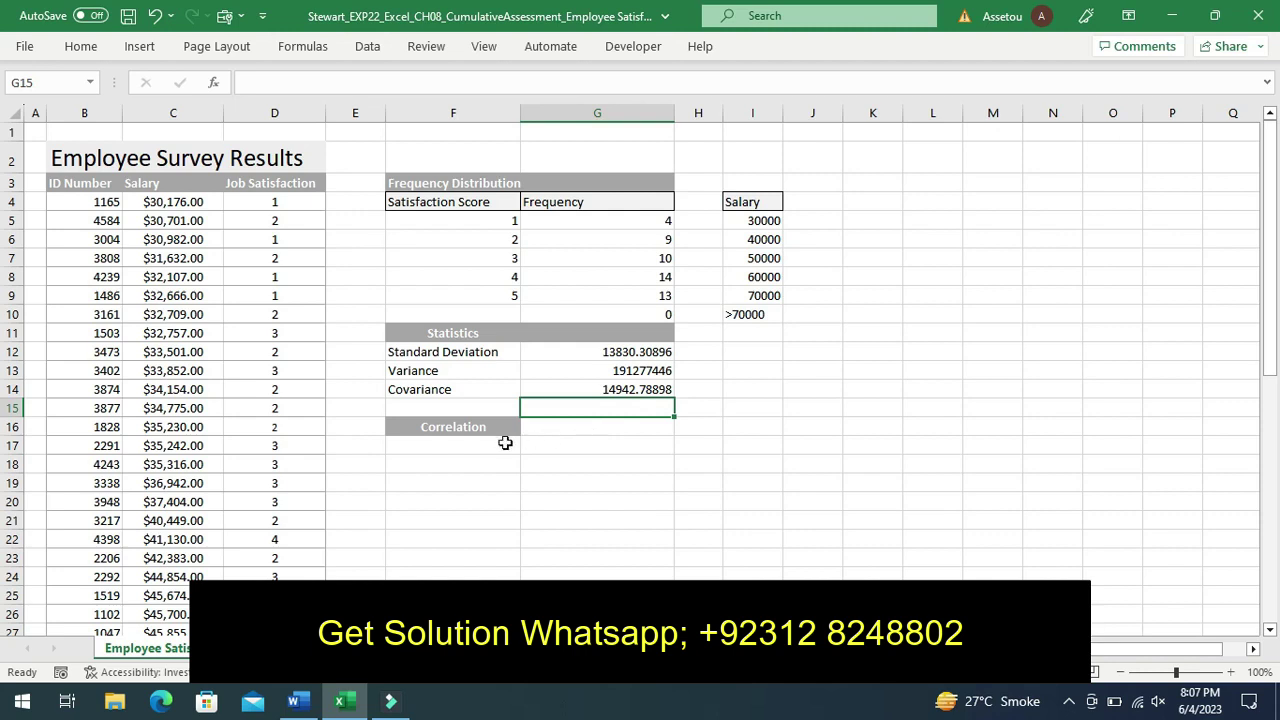
pyautogui.click(426, 449)
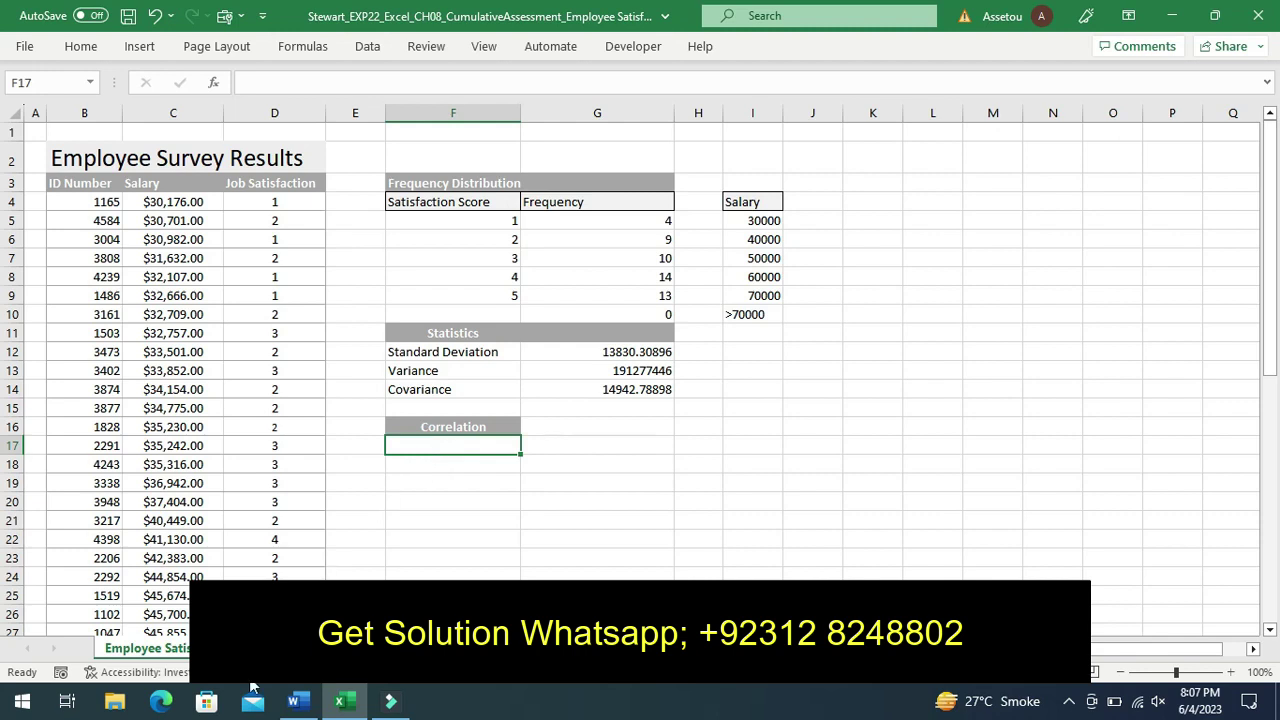
# In Word, save the instructions and move the yellow highlight from Step 5 to Step 6's correlation instruction
pyautogui.click(298, 702)
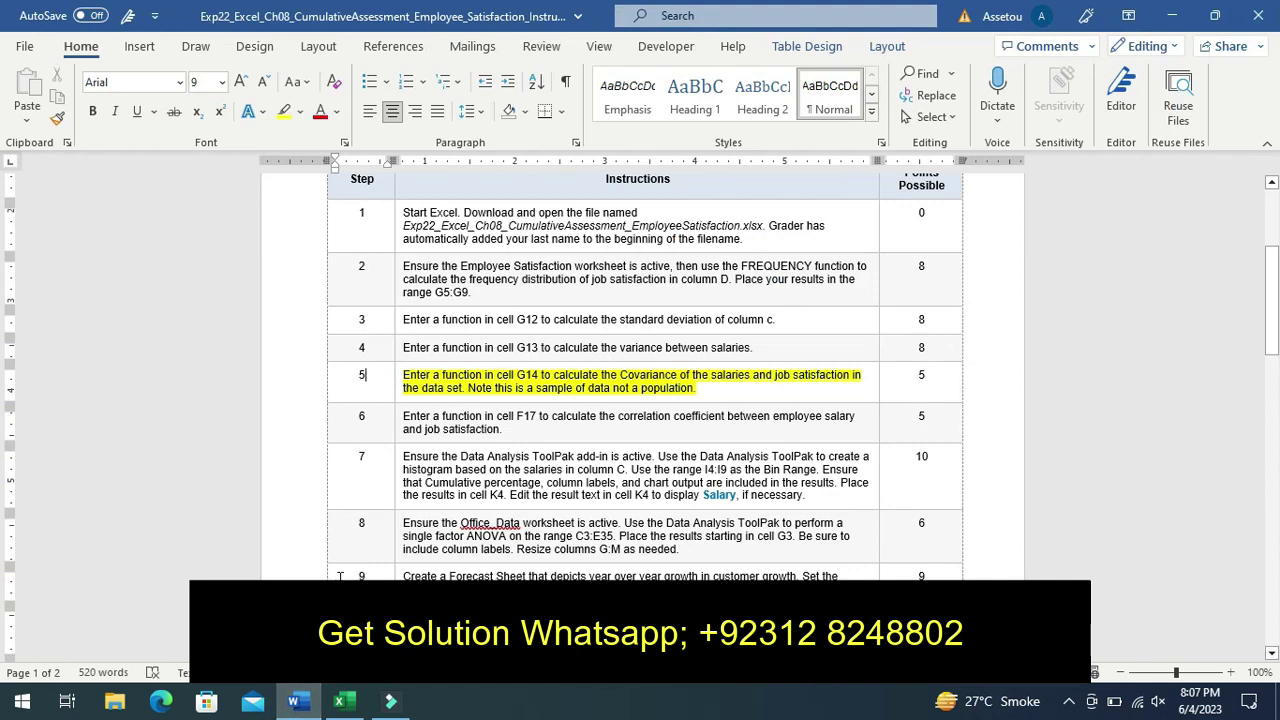
pyautogui.press('Tab')
pyautogui.hotkey('ctrl', 's')
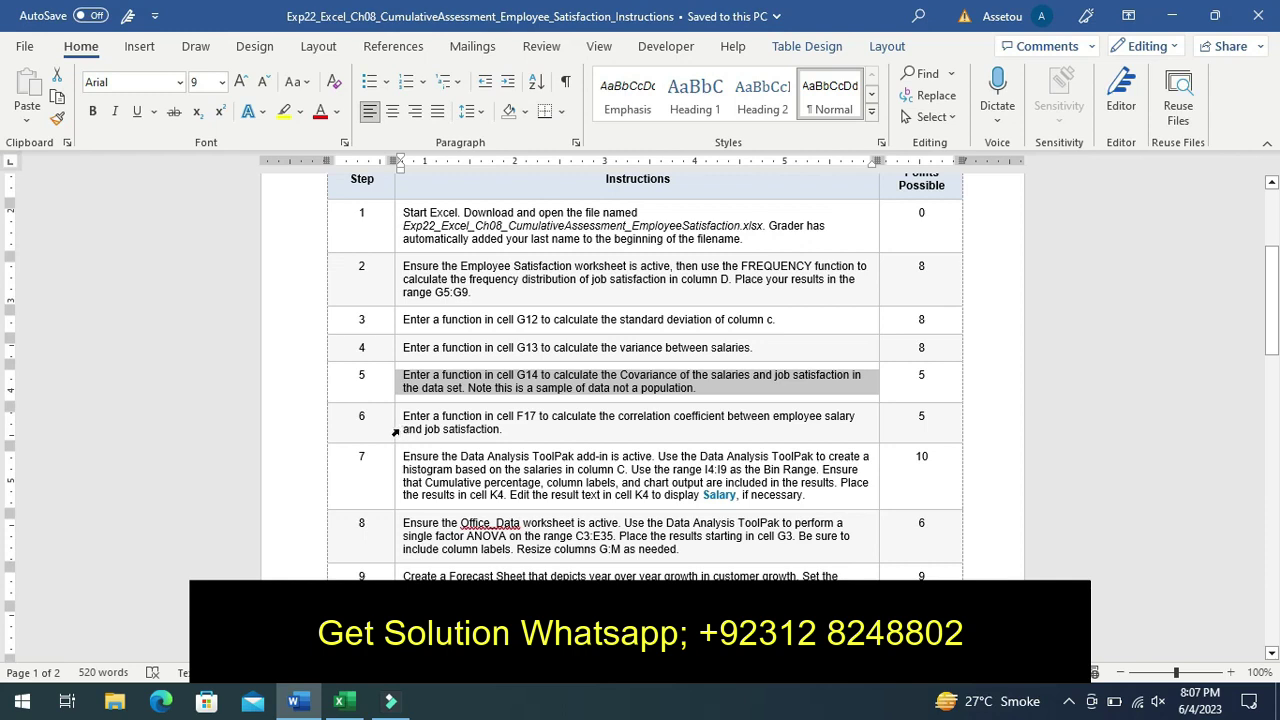
pyautogui.click(395, 431)
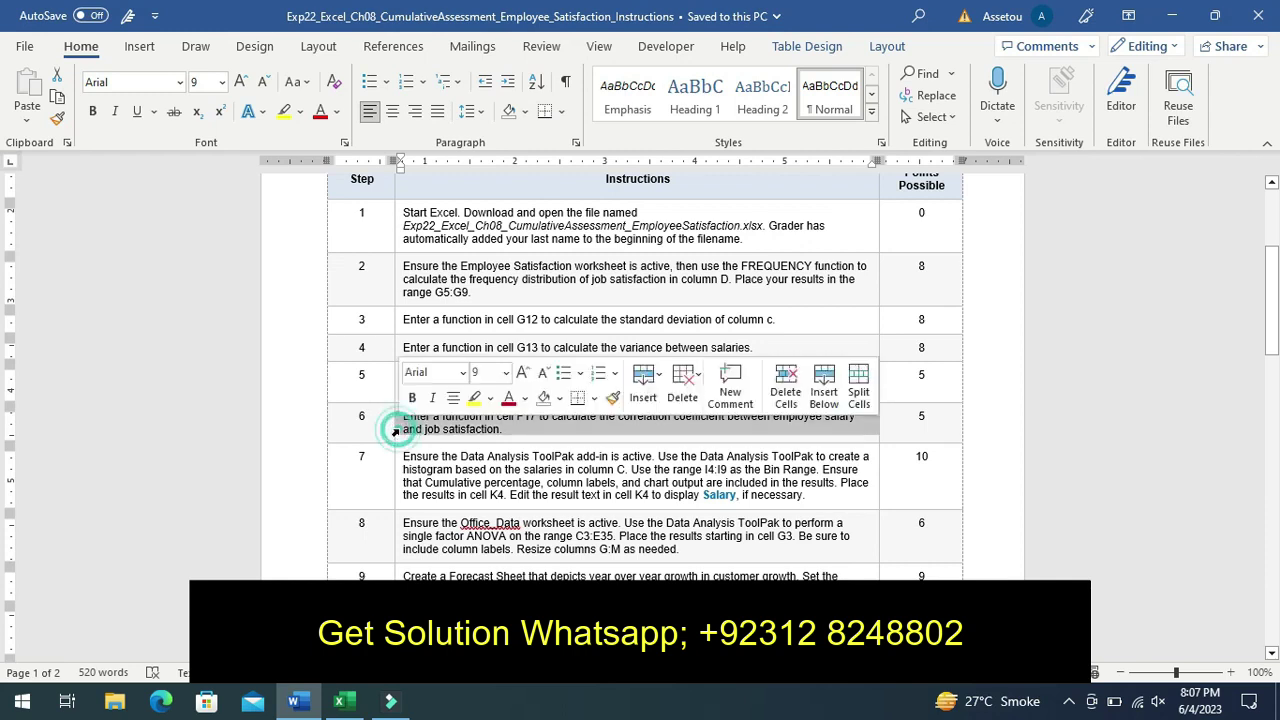
pyautogui.click(476, 398)
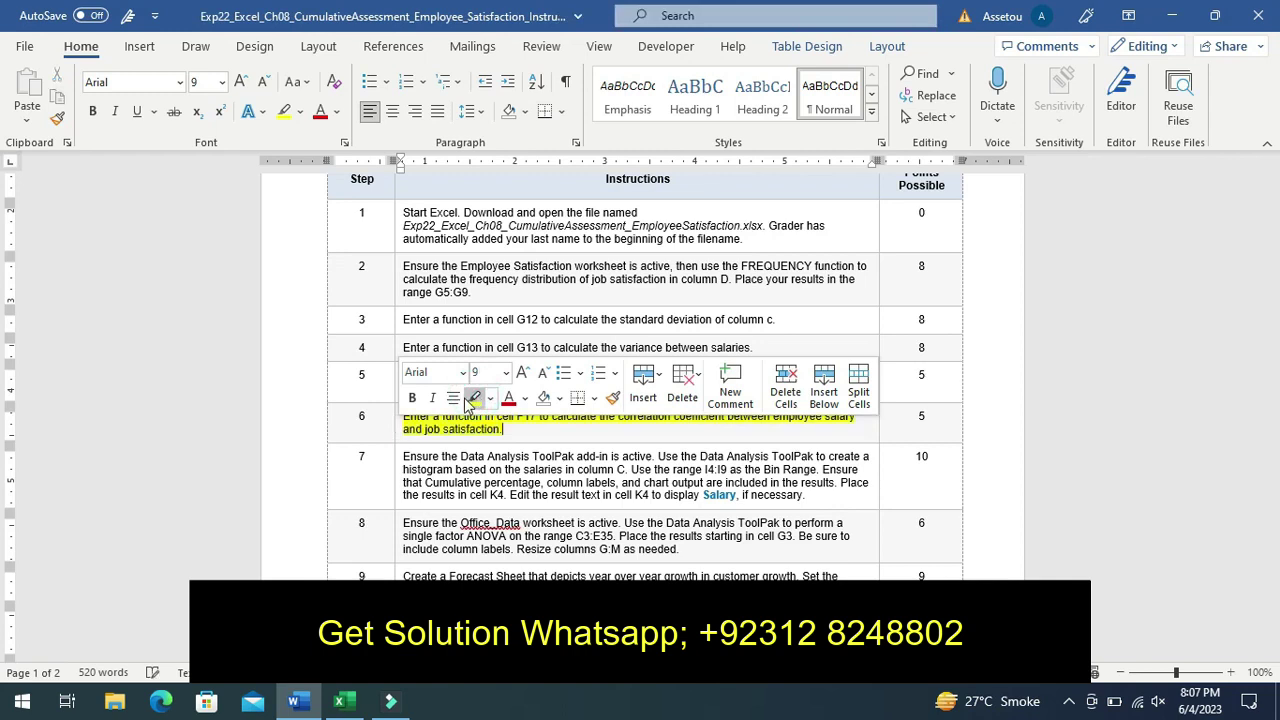
pyautogui.click(380, 430)
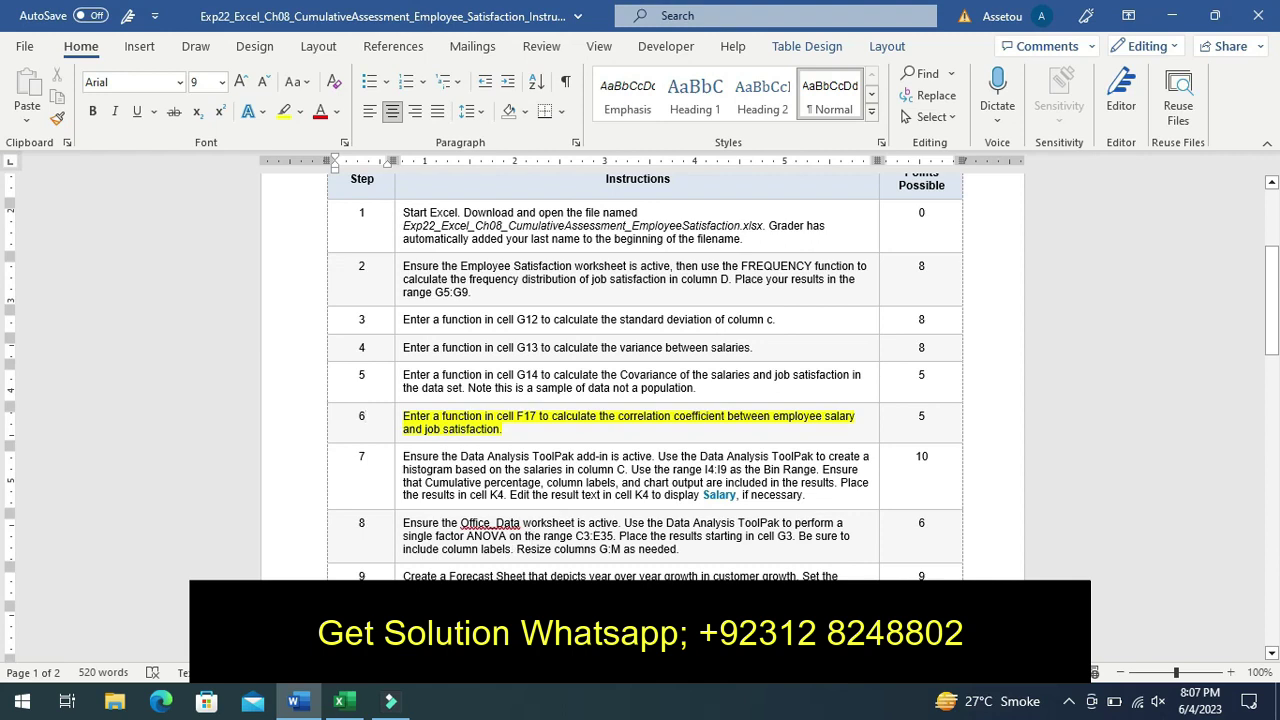
# Back in Excel, start a CORREL formula in cell F17 from the autocomplete list
pyautogui.click(345, 703)
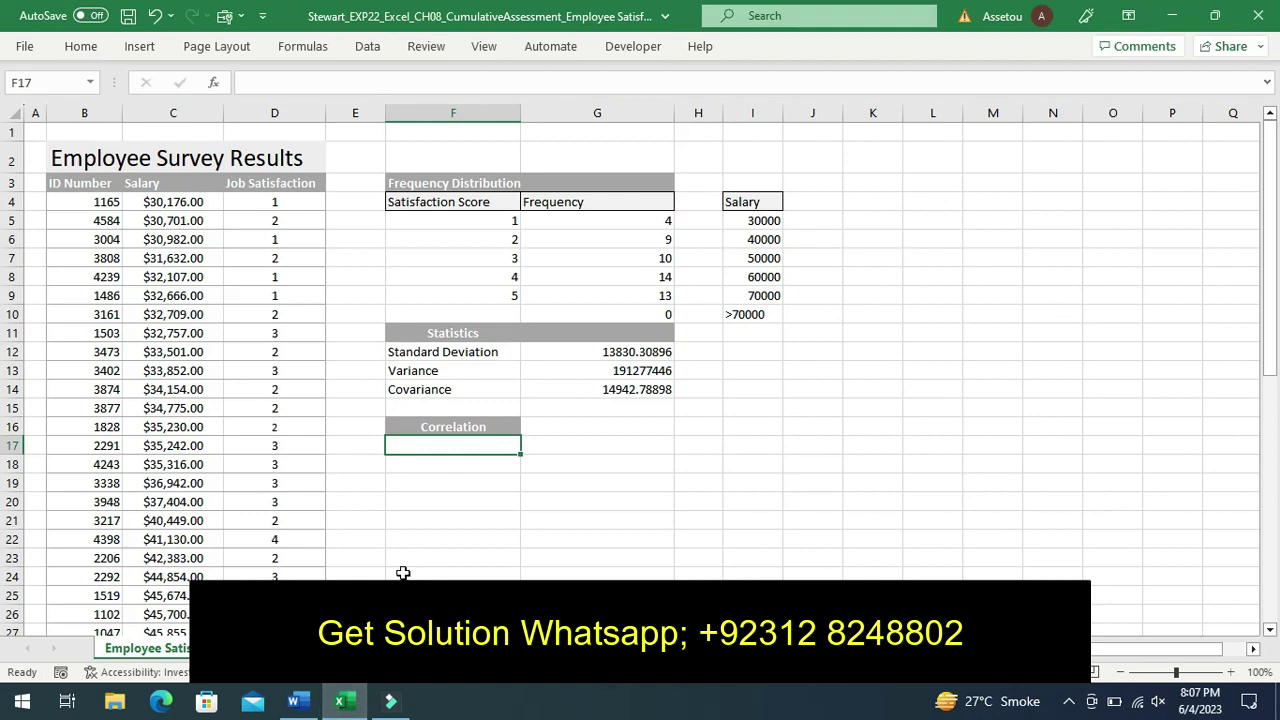
pyautogui.write('=')
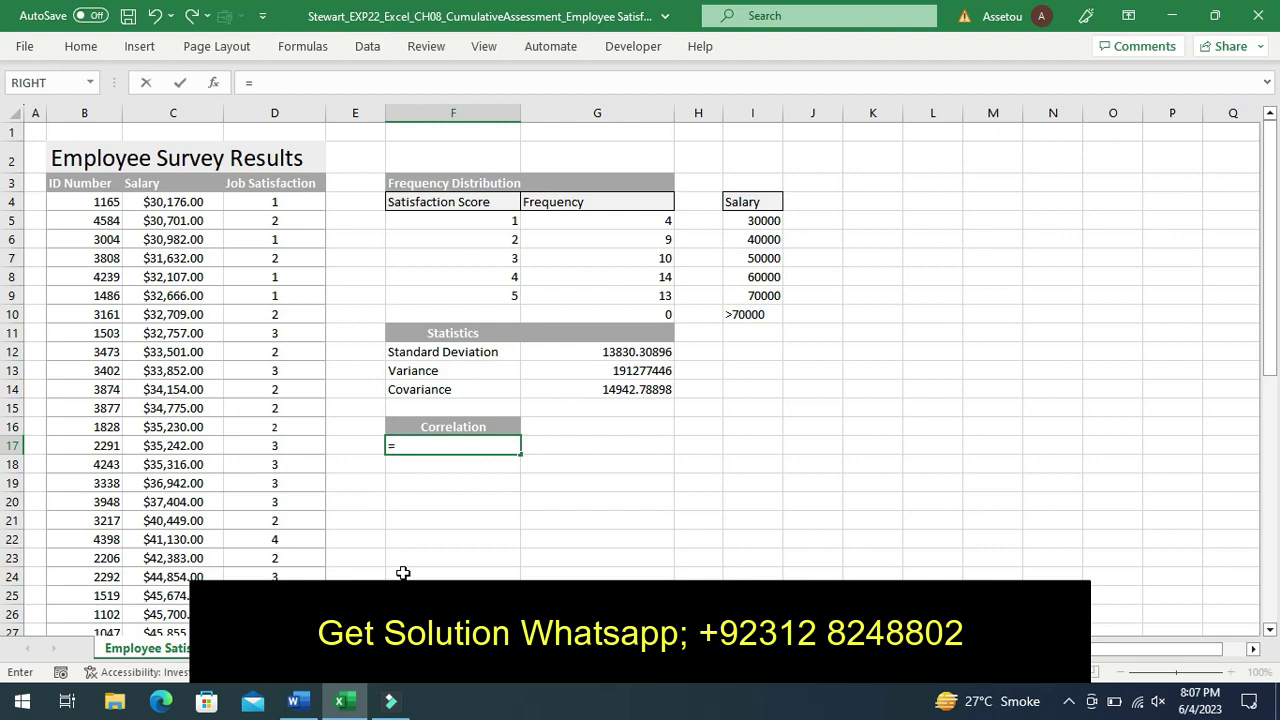
pyautogui.write('co')
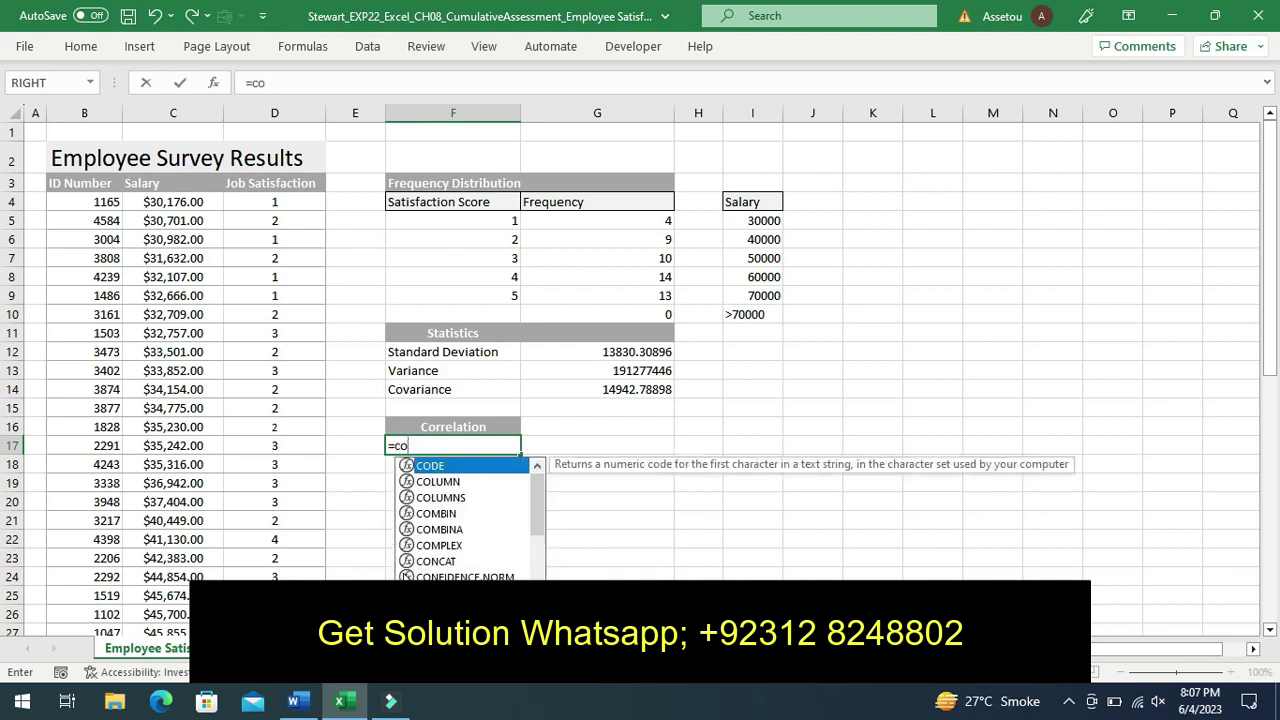
pyautogui.write('rr')
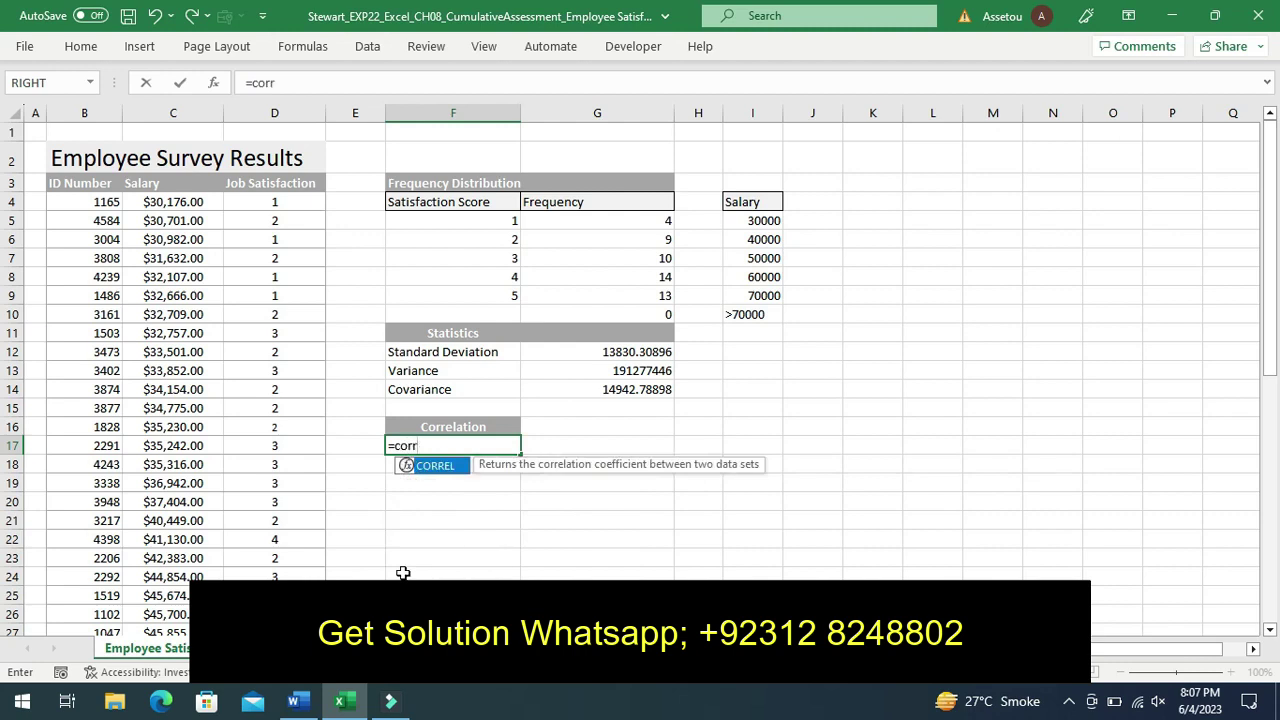
pyautogui.doubleClick(440, 466)
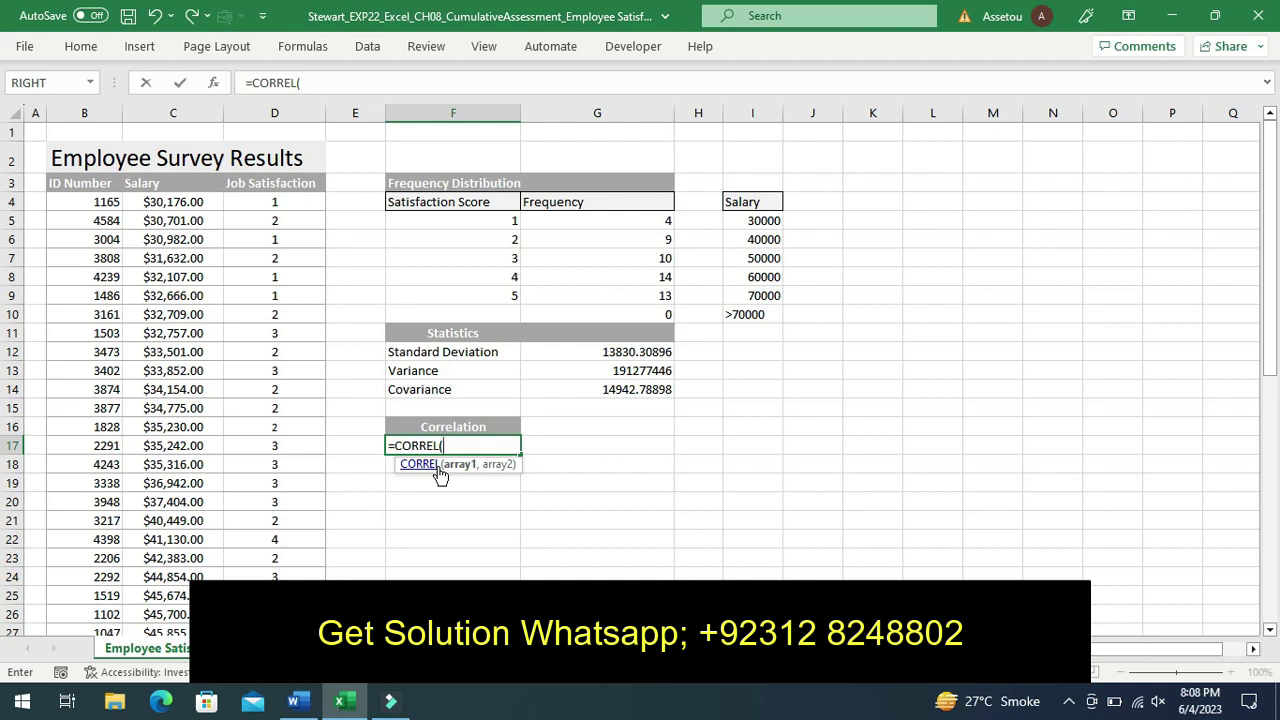
# Finish F17 as =CORREL(C4:C53,D4:D53), which returns 0.843365414
pyautogui.write('C')
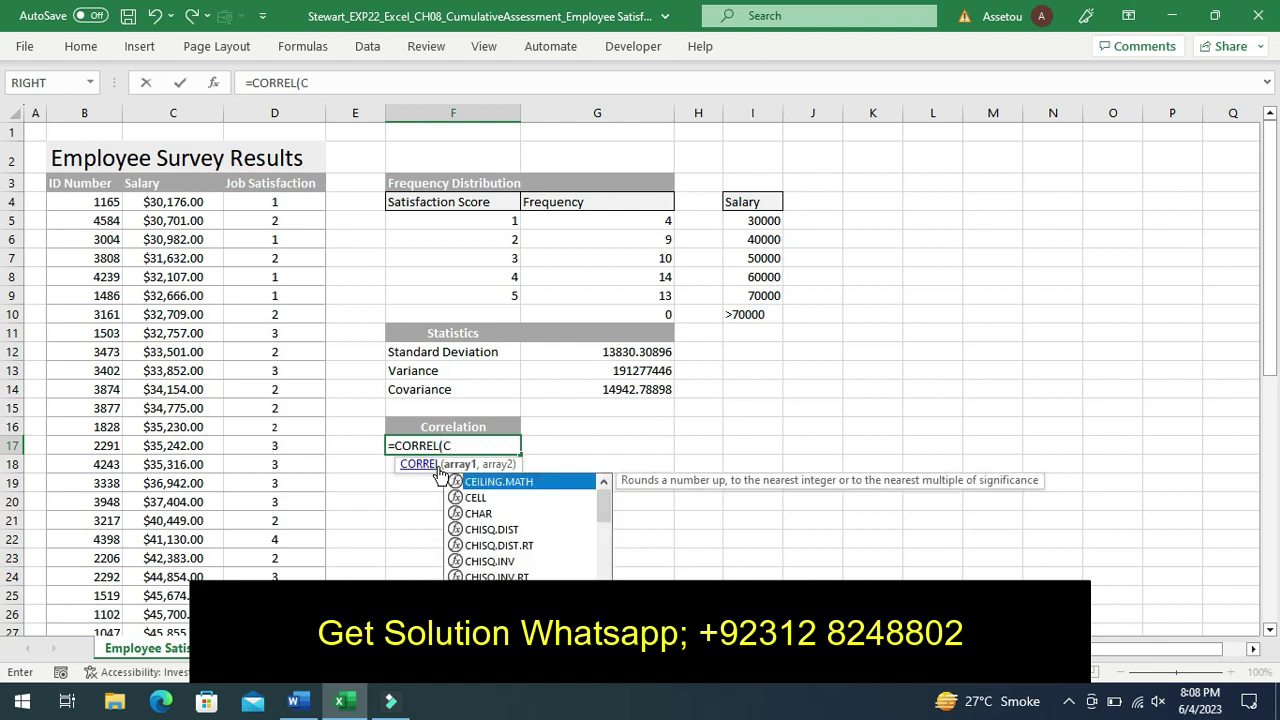
pyautogui.write('4')
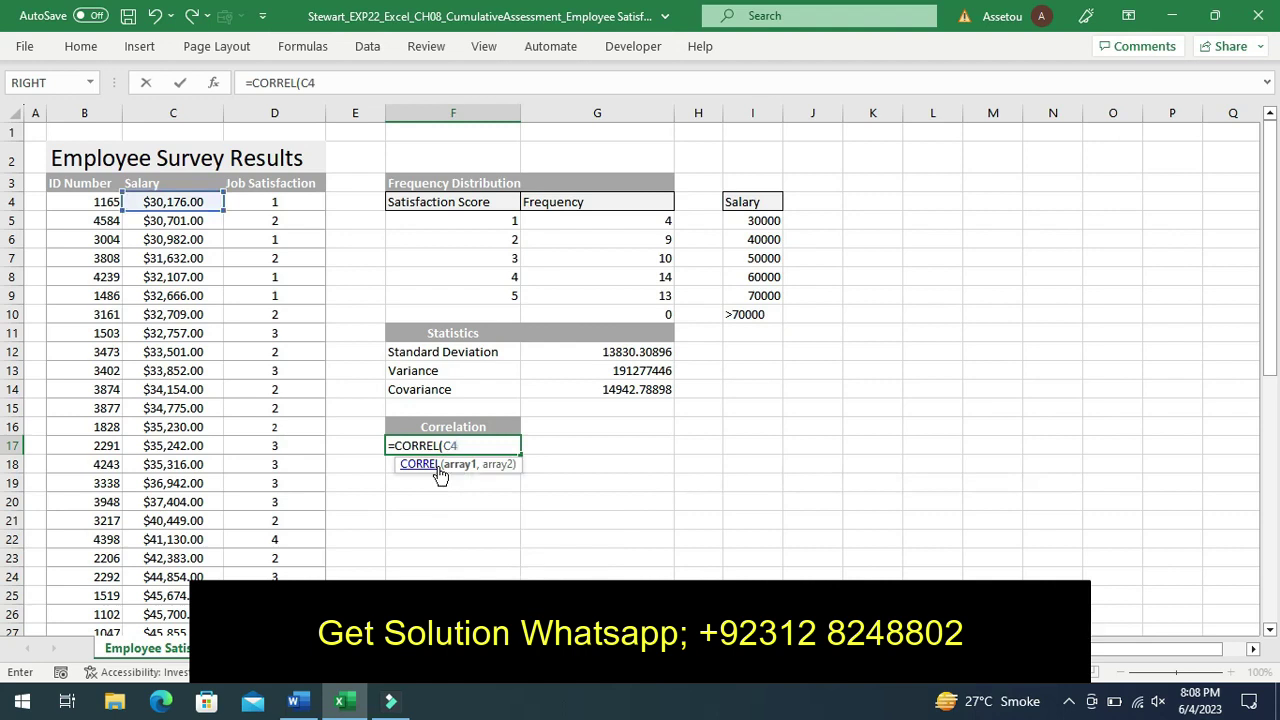
pyautogui.write(':')
pyautogui.write('C')
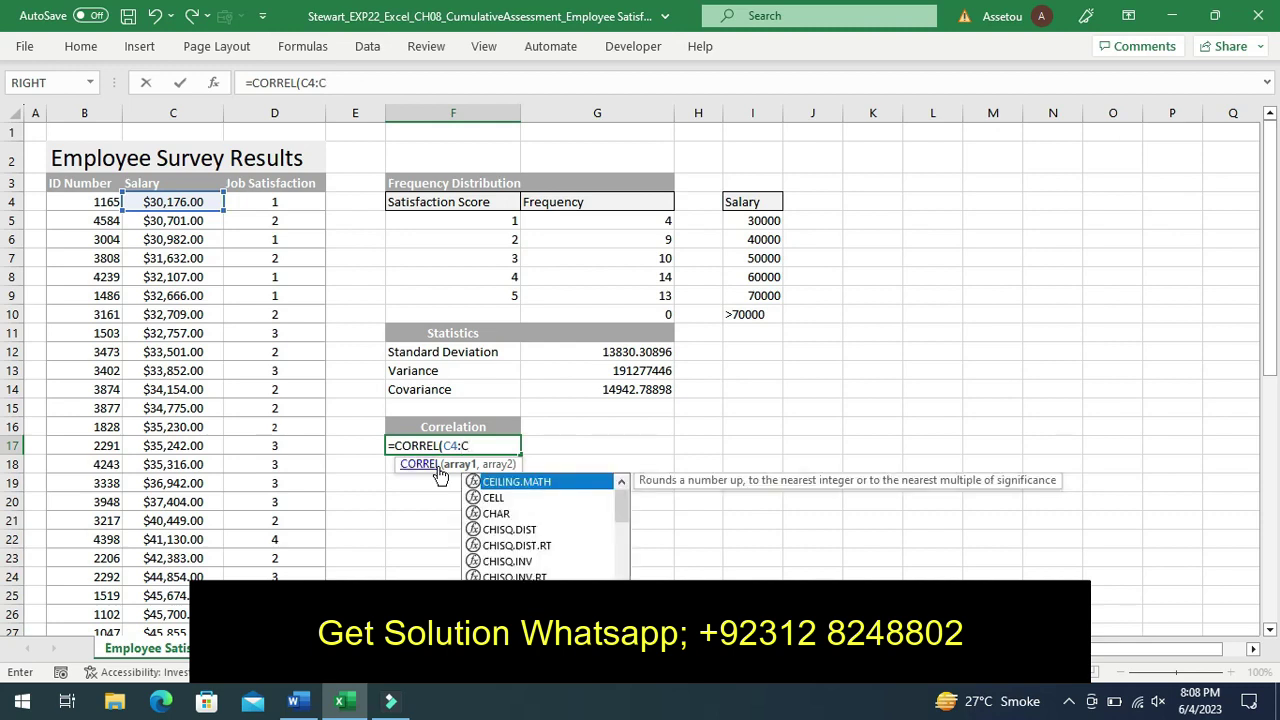
pyautogui.write('53')
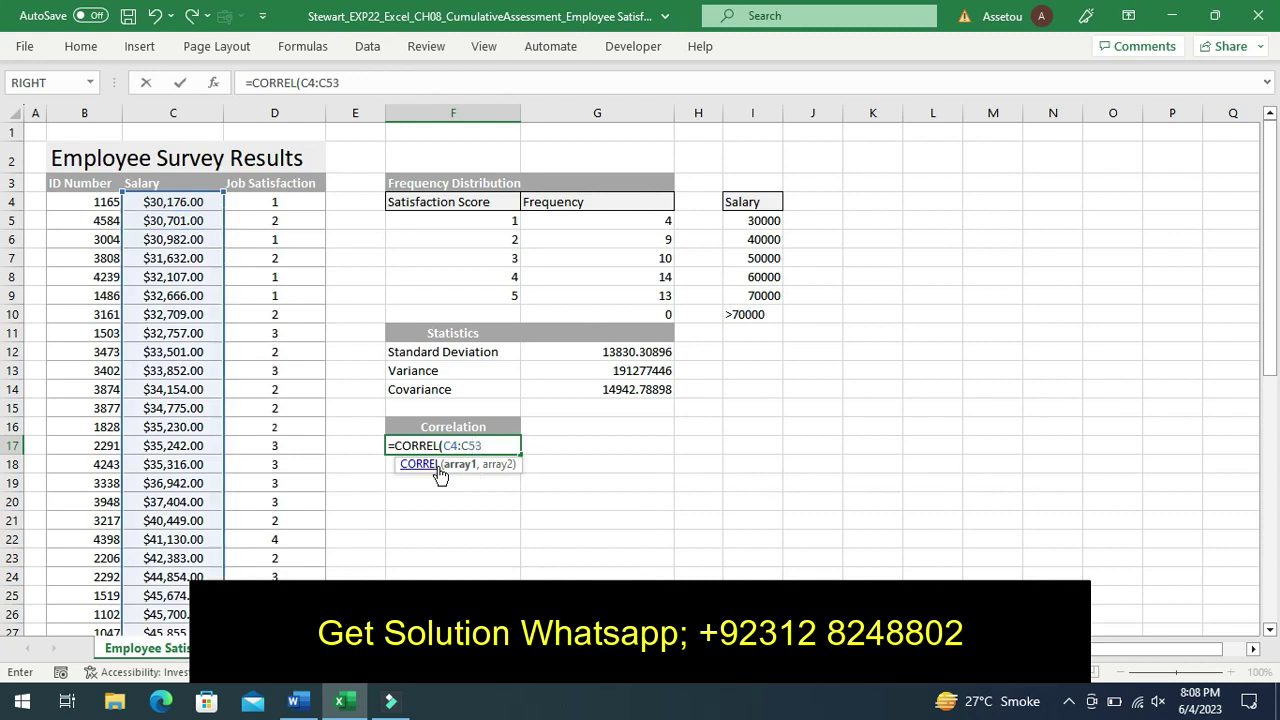
pyautogui.write(',')
pyautogui.write('D')
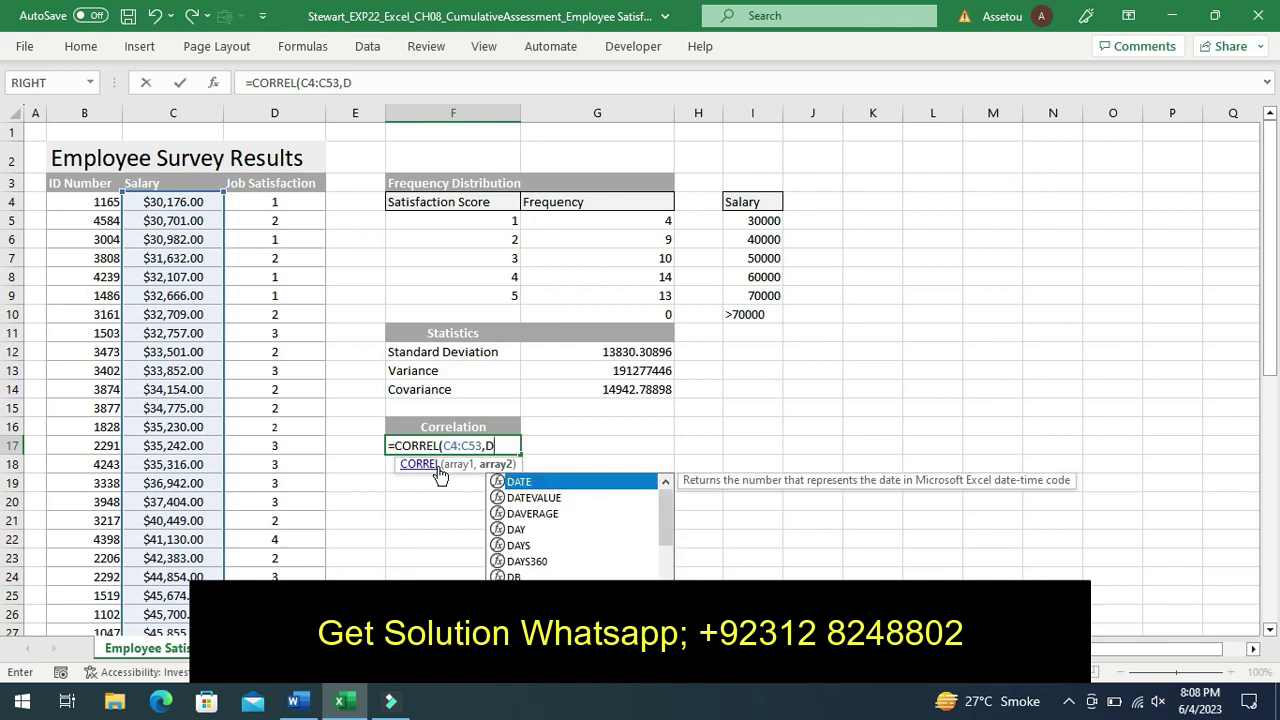
pyautogui.write('4:')
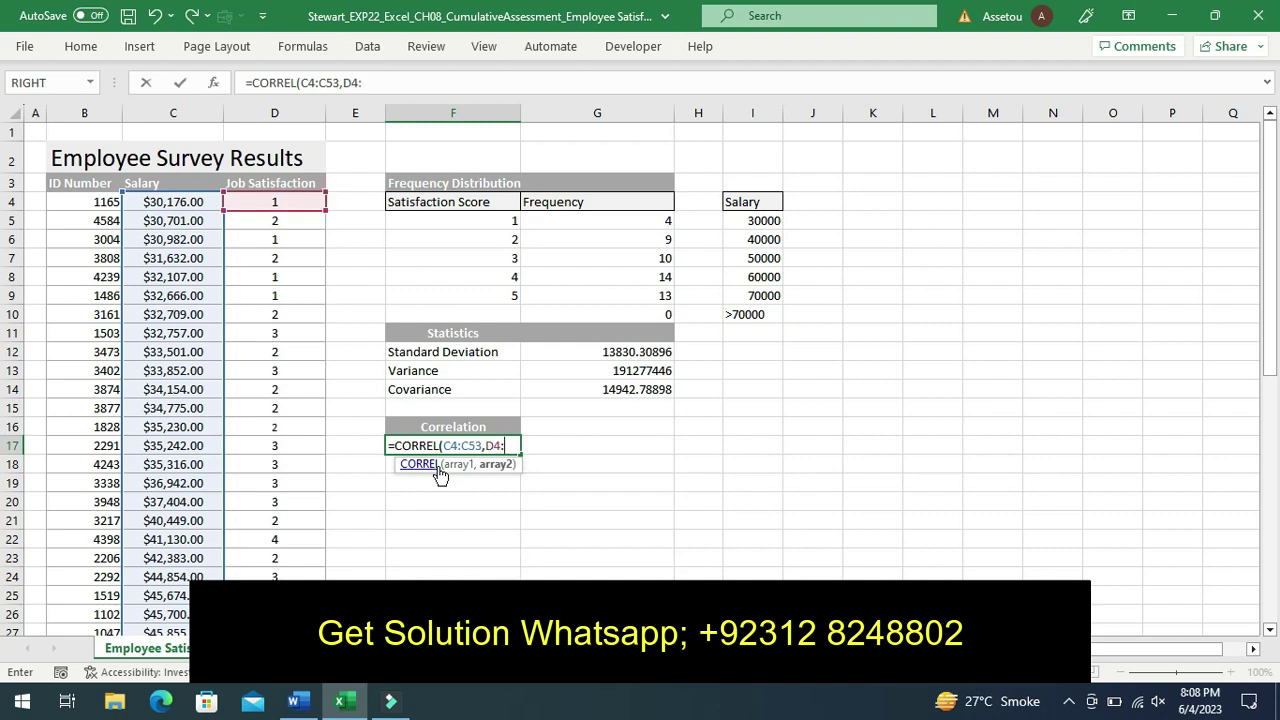
pyautogui.write('D53')
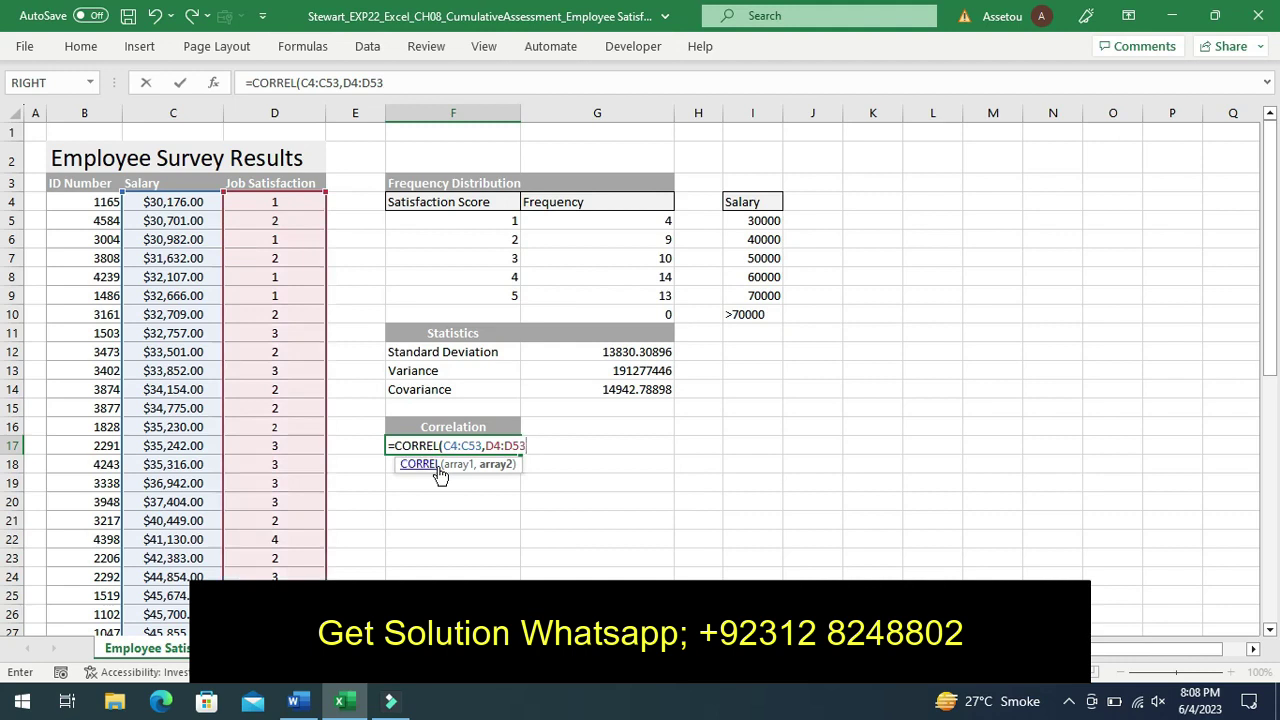
pyautogui.write(')')
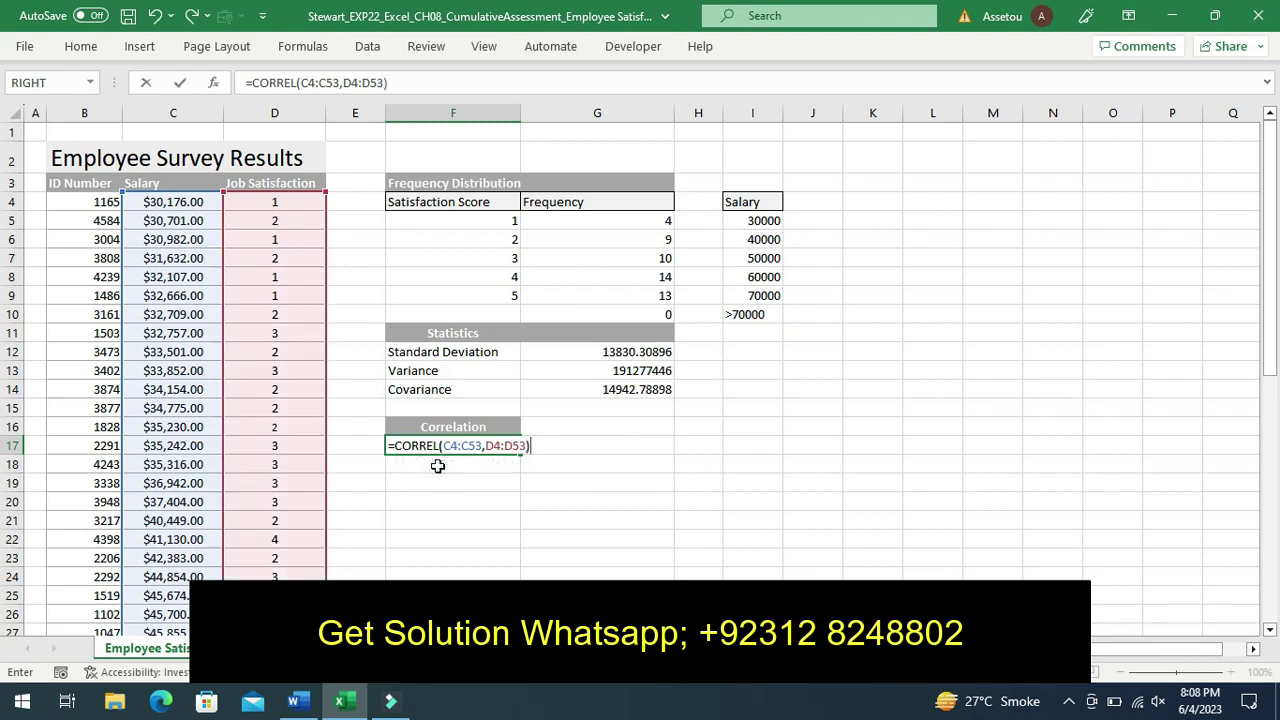
pyautogui.press('Return')
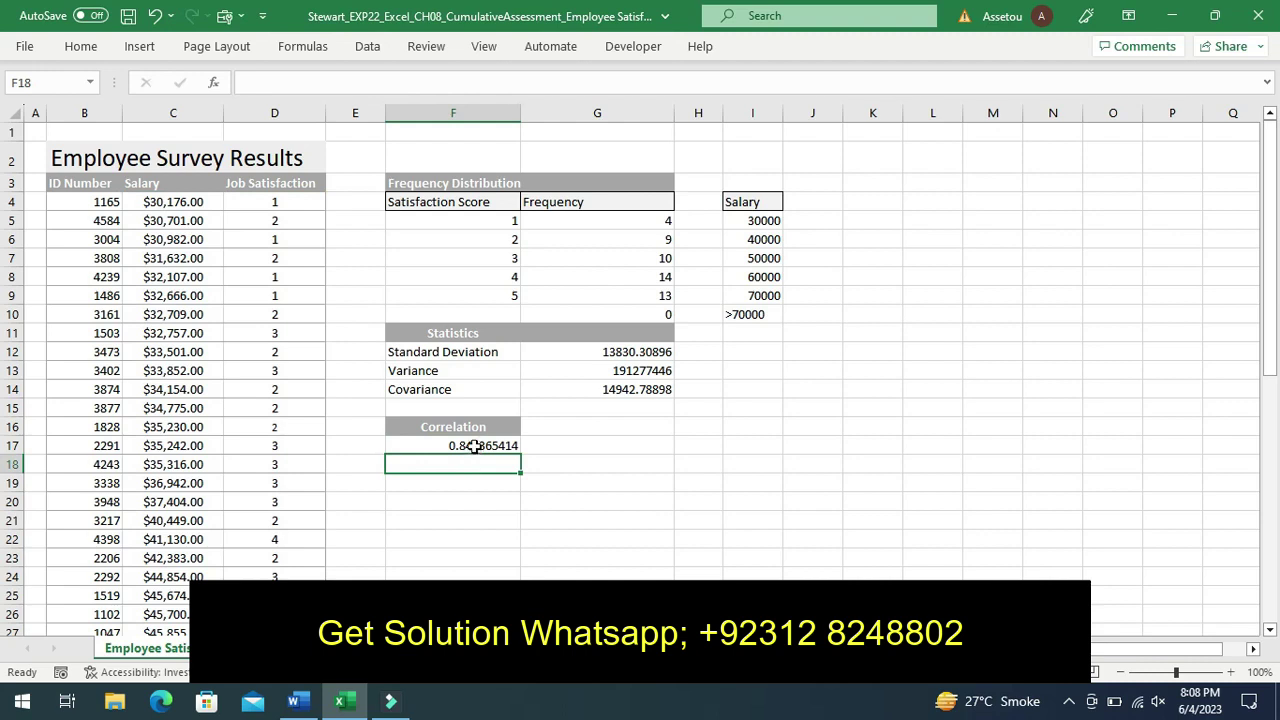
pyautogui.click(474, 446)
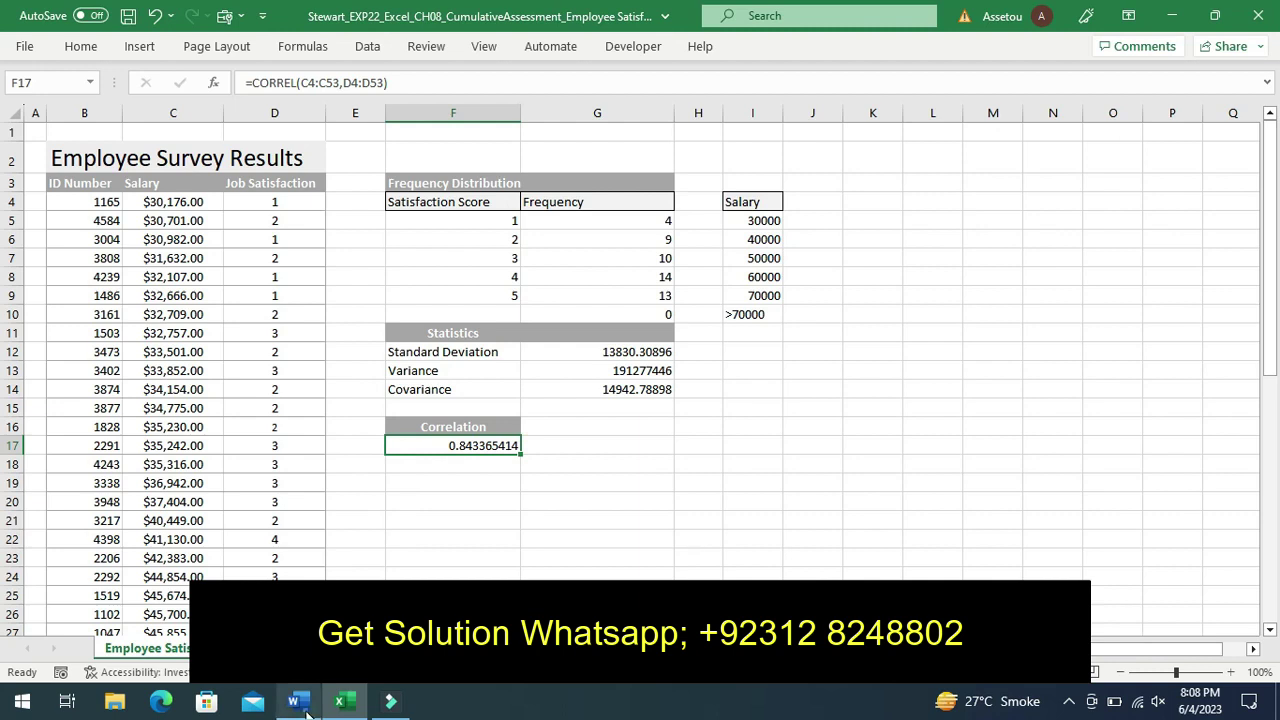
# In Word, save and move the yellow highlight from Step 6 to Step 7's ToolPak histogram instruction
pyautogui.moveTo(295, 701)
pyautogui.click(313, 548)
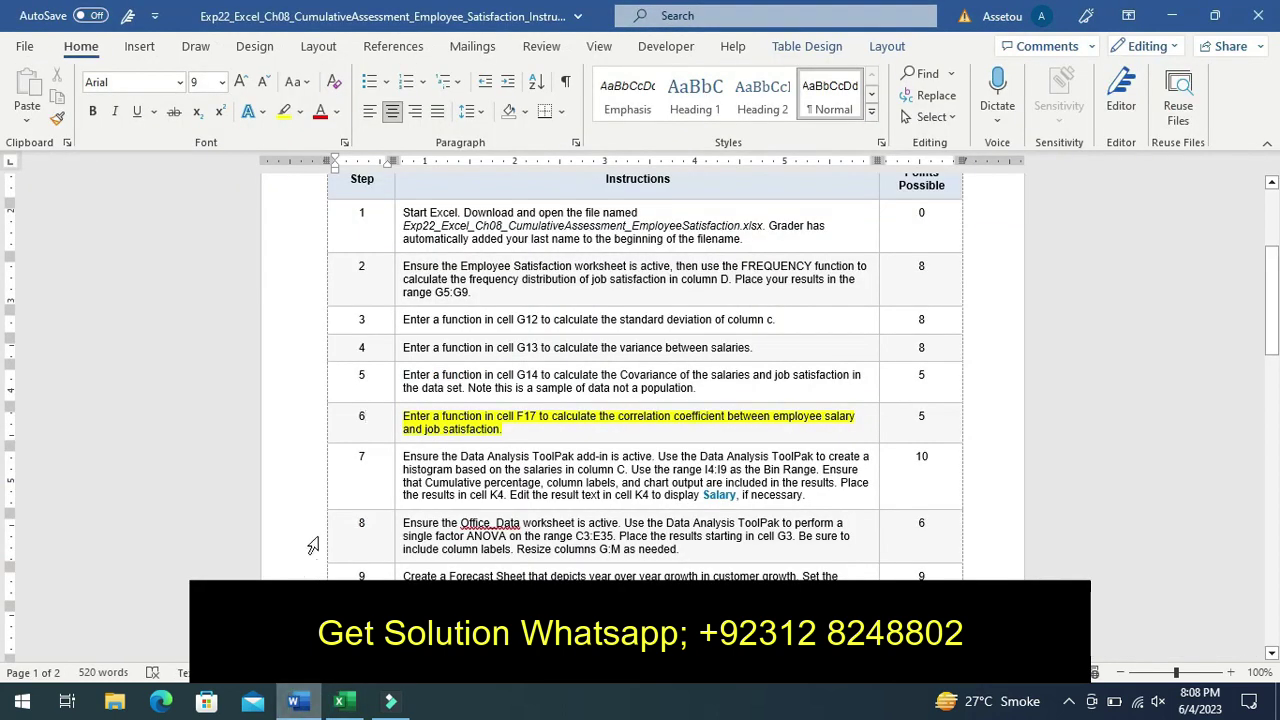
pyautogui.moveTo(313, 540)
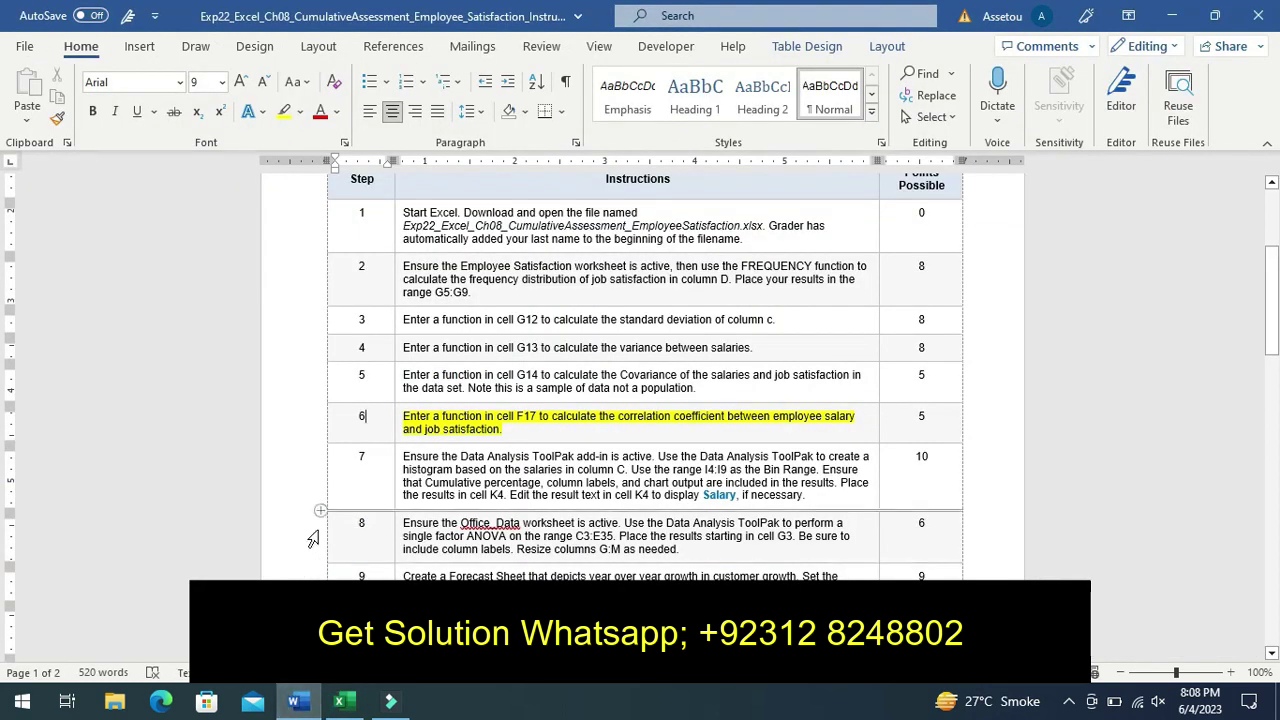
pyautogui.hotkey('ctrl', 's')
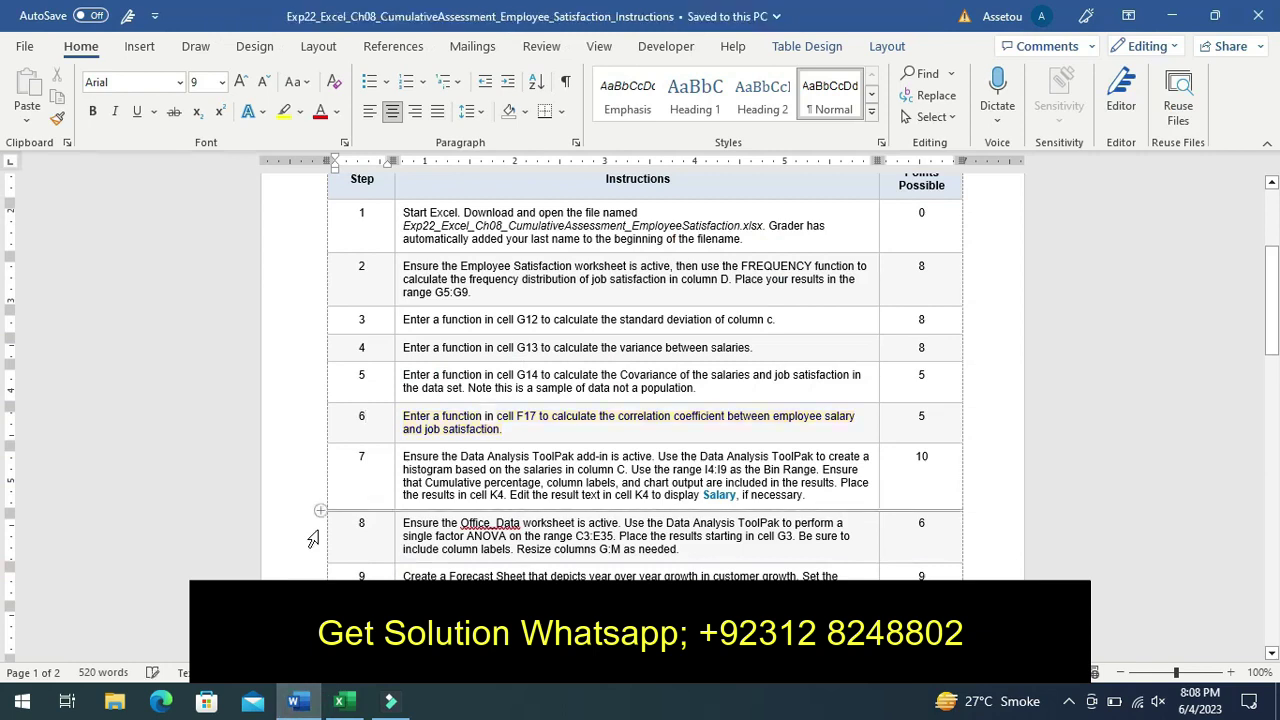
pyautogui.press('Tab')
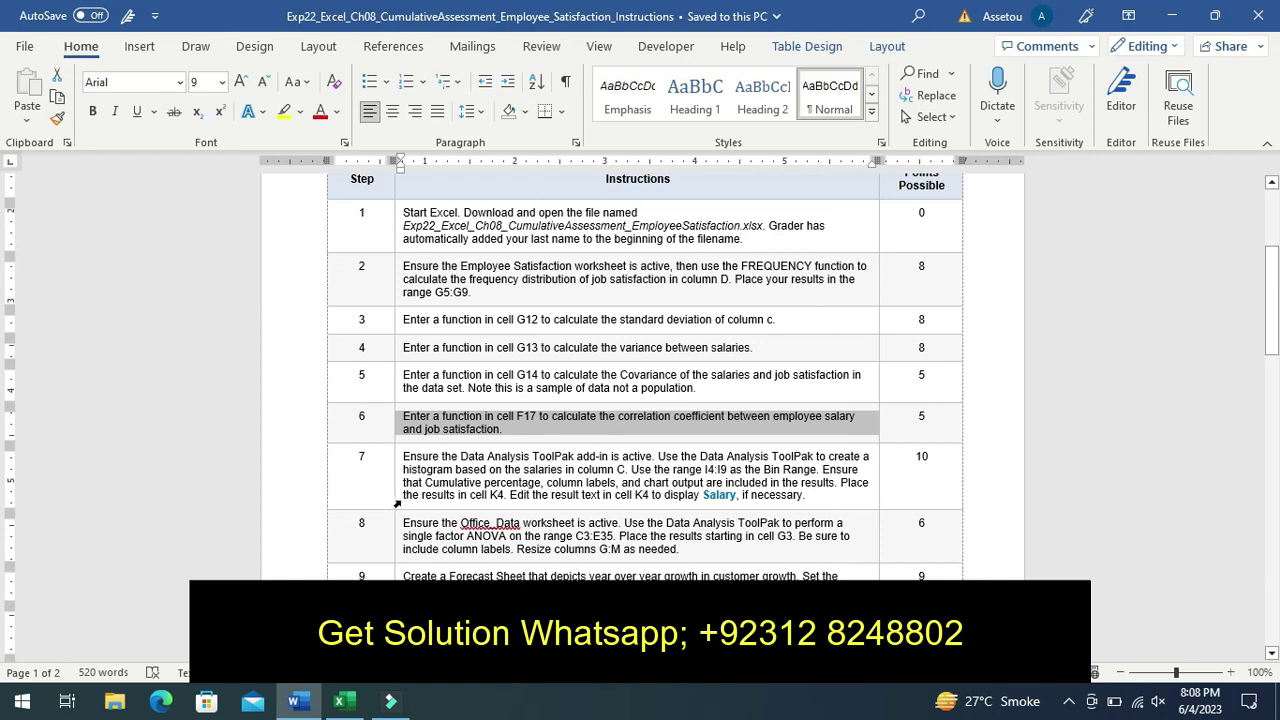
pyautogui.click(397, 504)
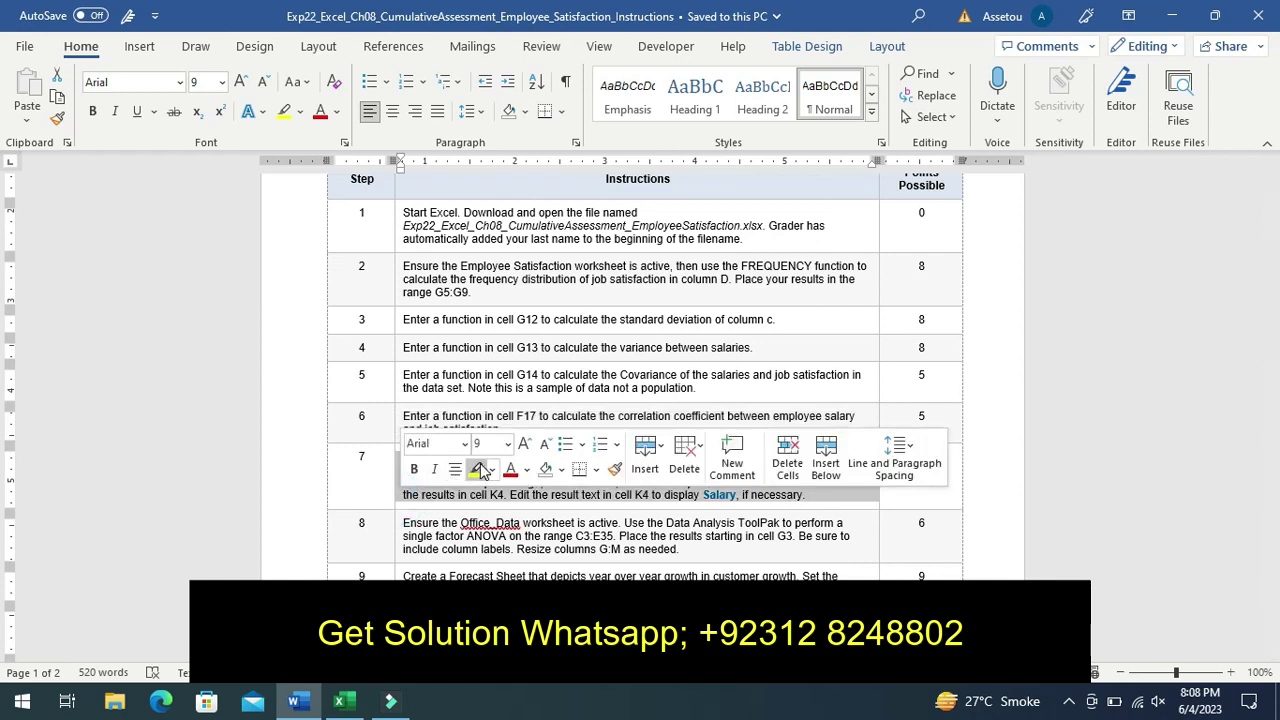
pyautogui.click(480, 472)
pyautogui.click(371, 483)
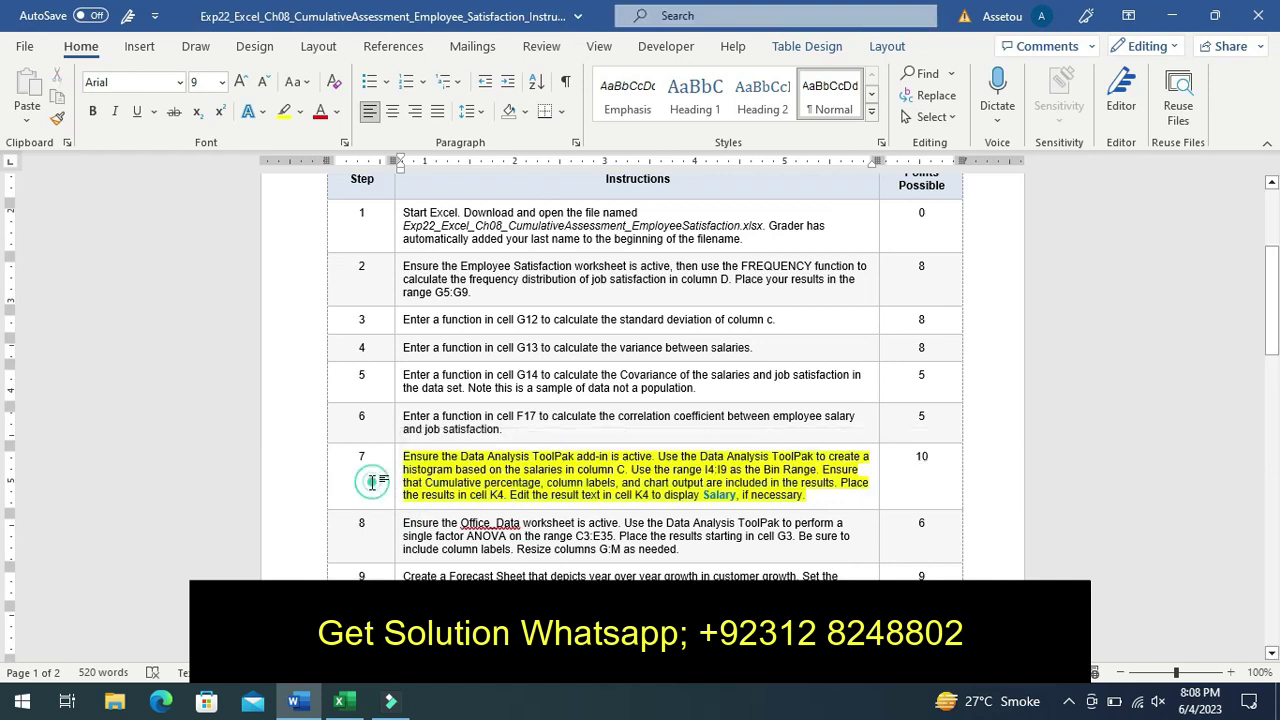
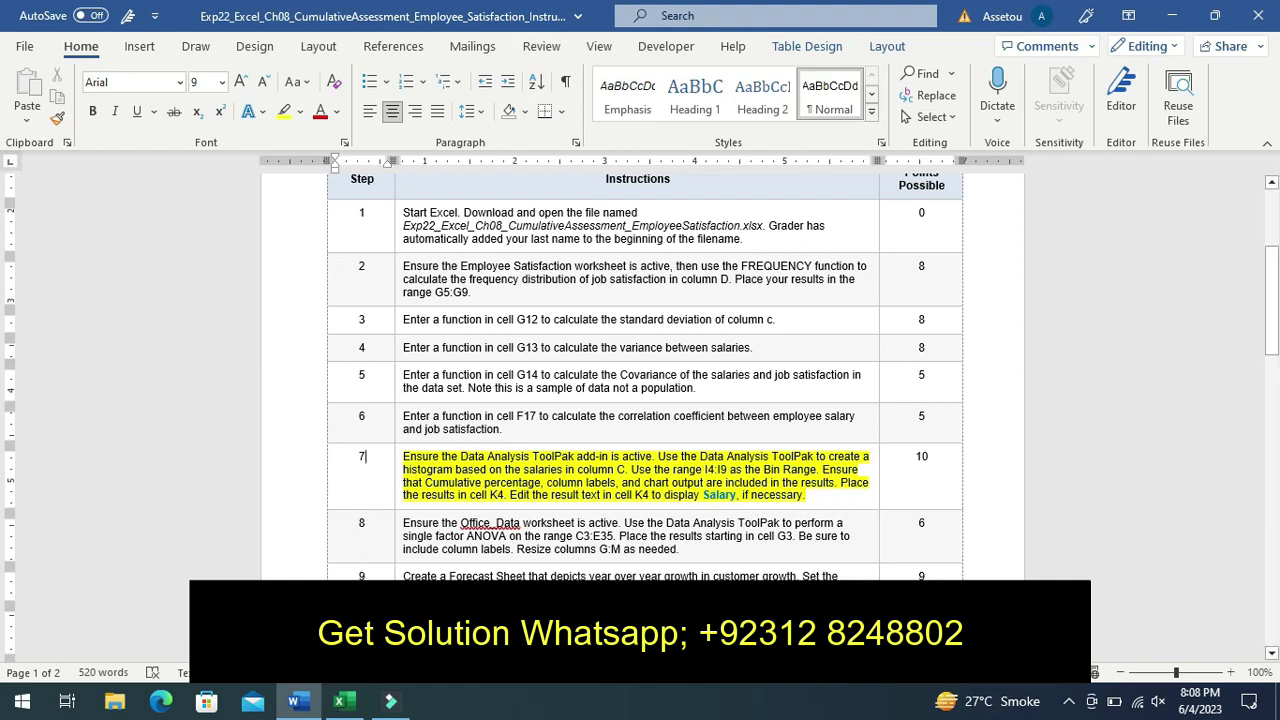
# Leave the Word instructions and bring the Employee Survey Results workbook forward in Excel
pyautogui.click(343, 706)
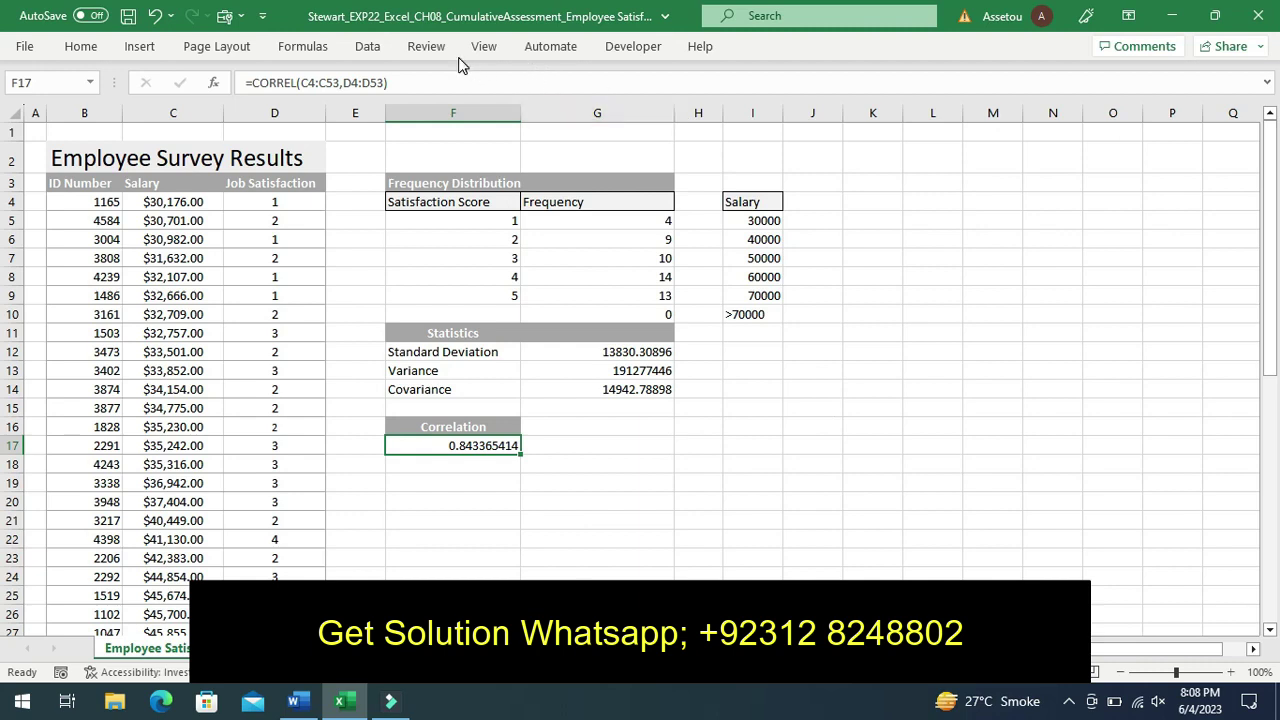
# Open Data Analysis from the Data tab and select the Histogram tool
pyautogui.click(368, 47)
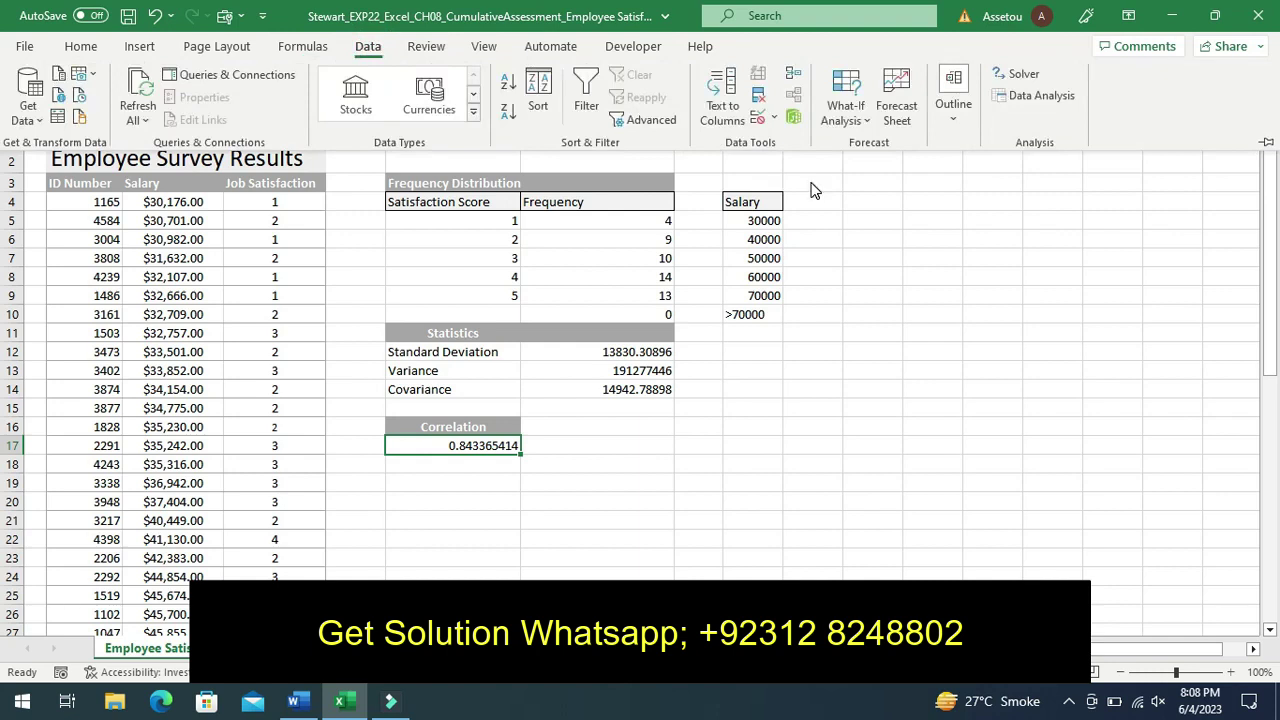
pyautogui.click(1009, 108)
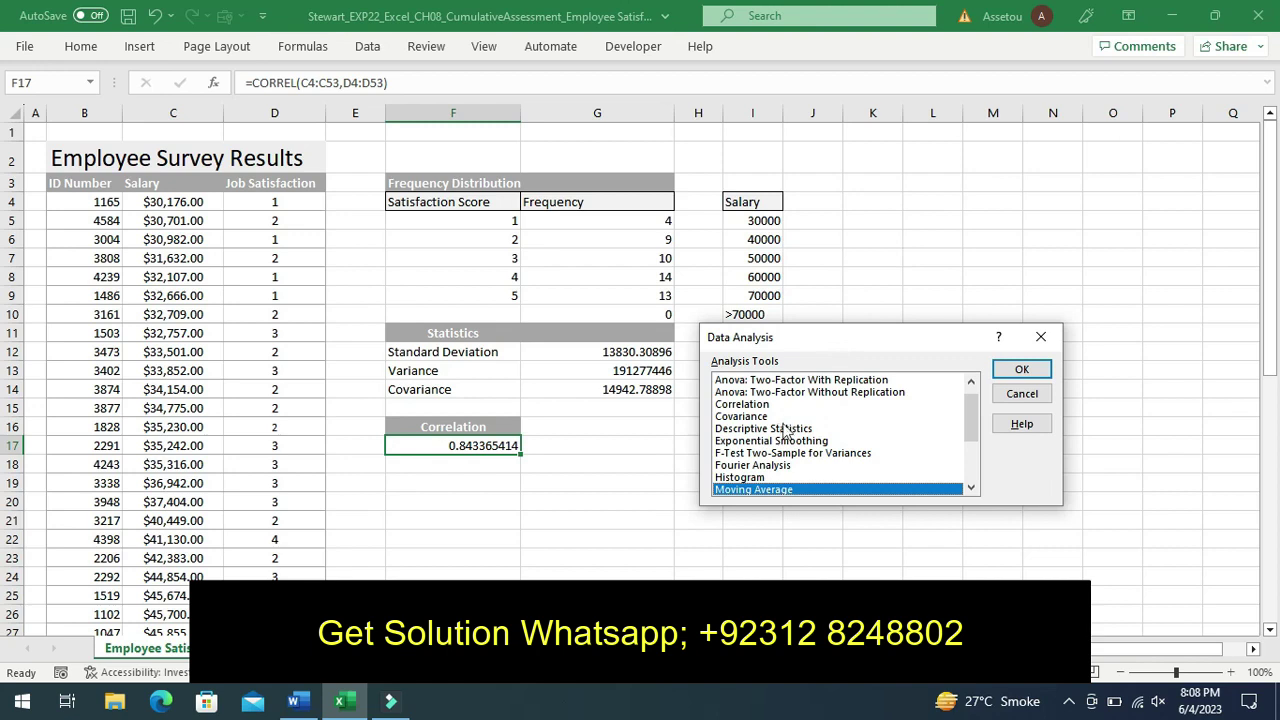
pyautogui.click(737, 478)
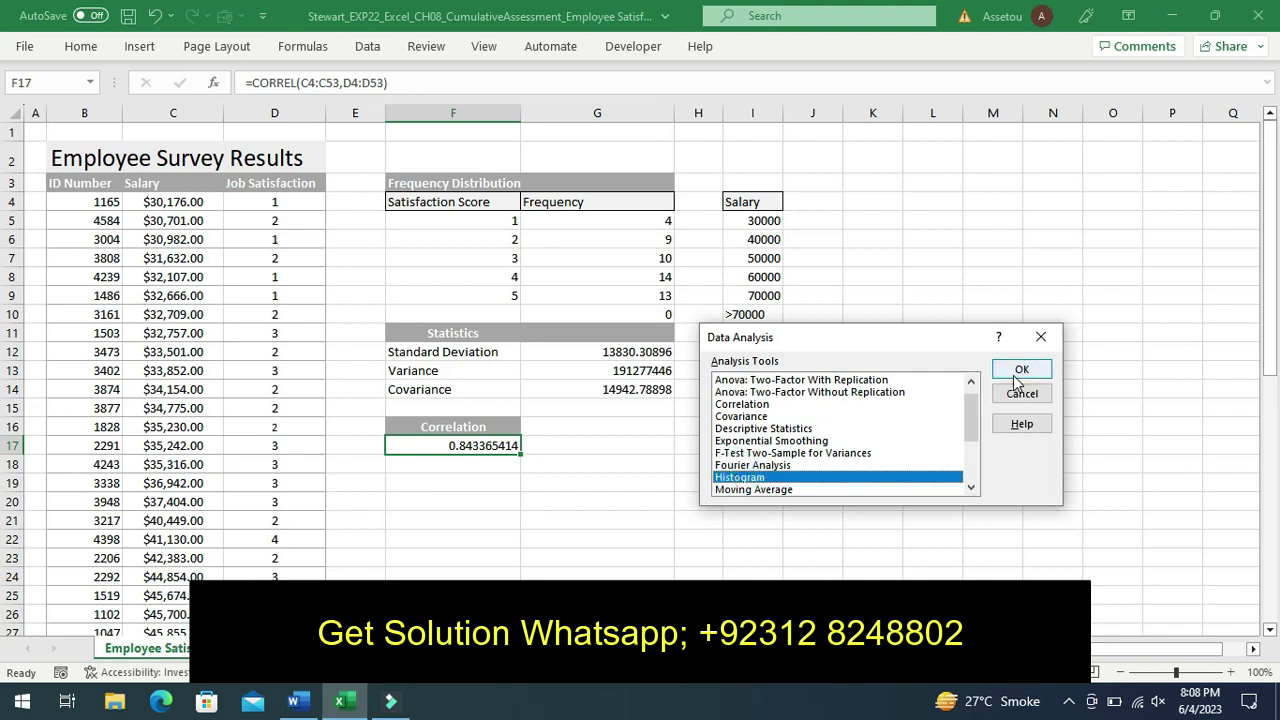
# Open the Histogram dialog and set the input range to the salaries in C4:C53
pyautogui.click(1018, 370)
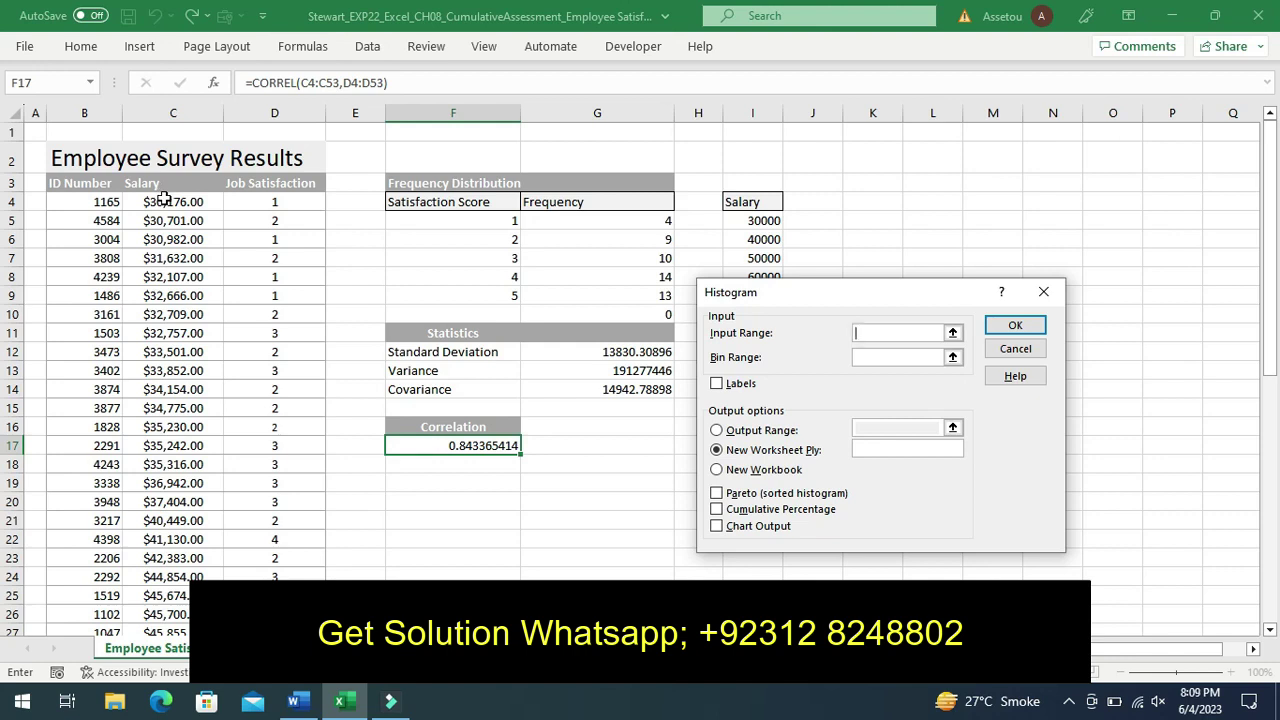
pyautogui.moveTo(165, 199); pyautogui.dragTo(158, 539)
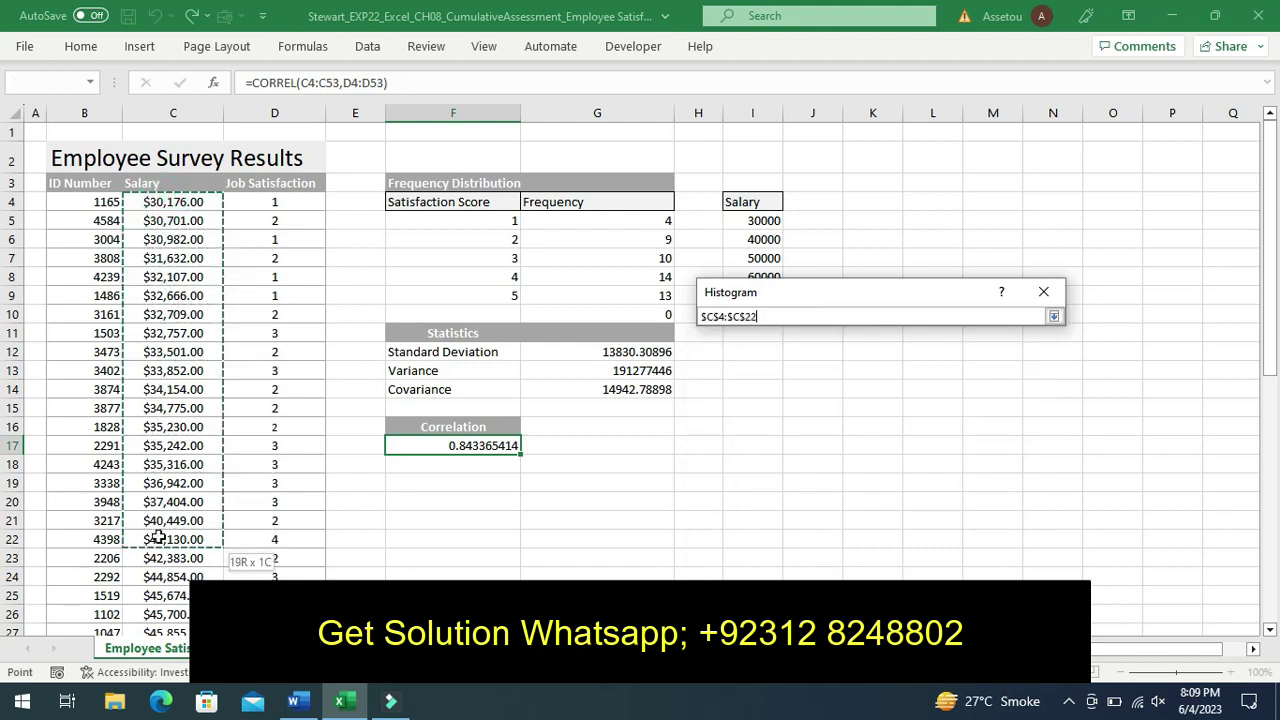
pyautogui.moveTo(158, 539); pyautogui.dragTo(161, 664)
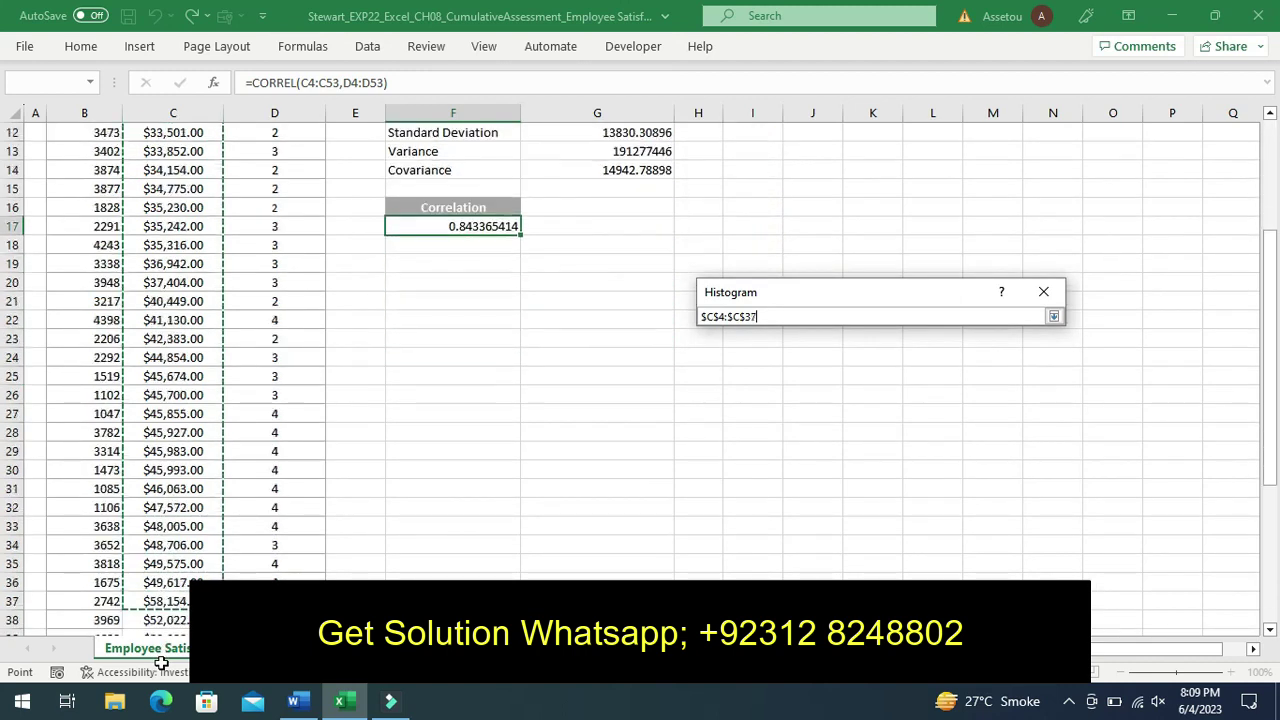
pyautogui.moveTo(161, 664); pyautogui.dragTo(161, 664)
pyautogui.moveTo(160, 663); pyautogui.dragTo(160, 663)
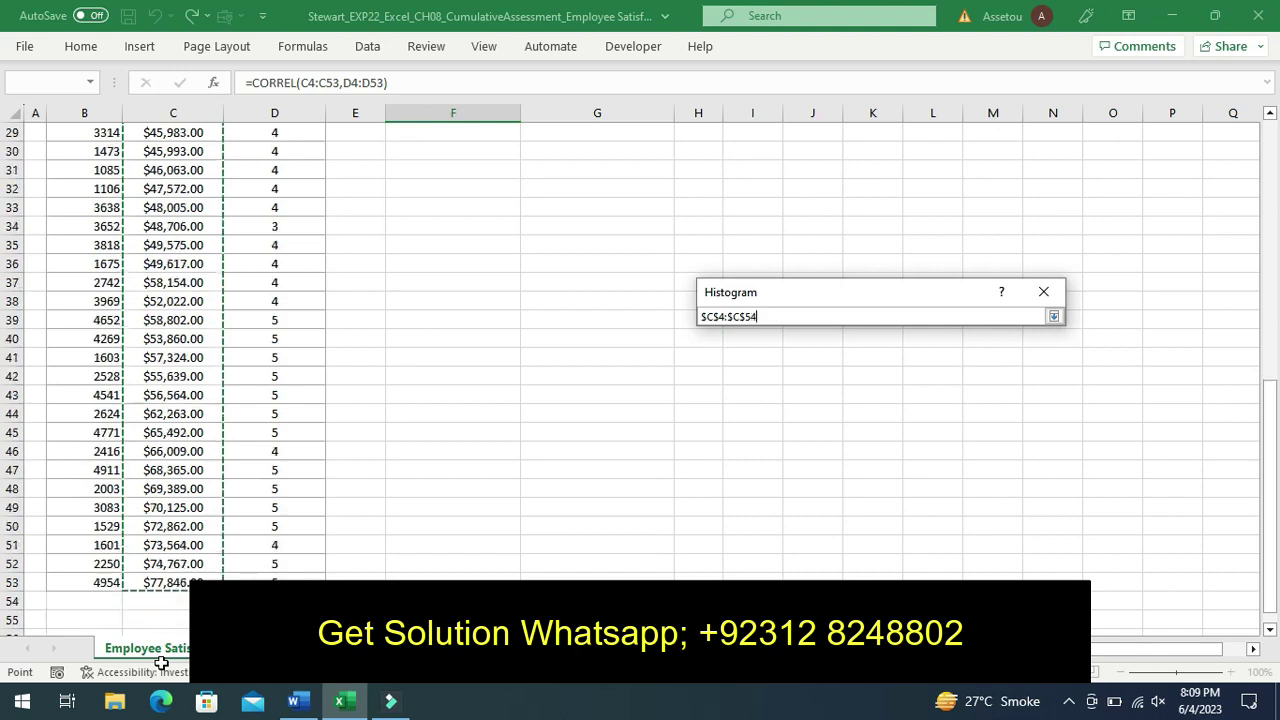
pyautogui.moveTo(160, 663)
pyautogui.mouseDown()
pyautogui.moveTo(159, 511)
pyautogui.moveTo(163, 543)
pyautogui.mouseUp()
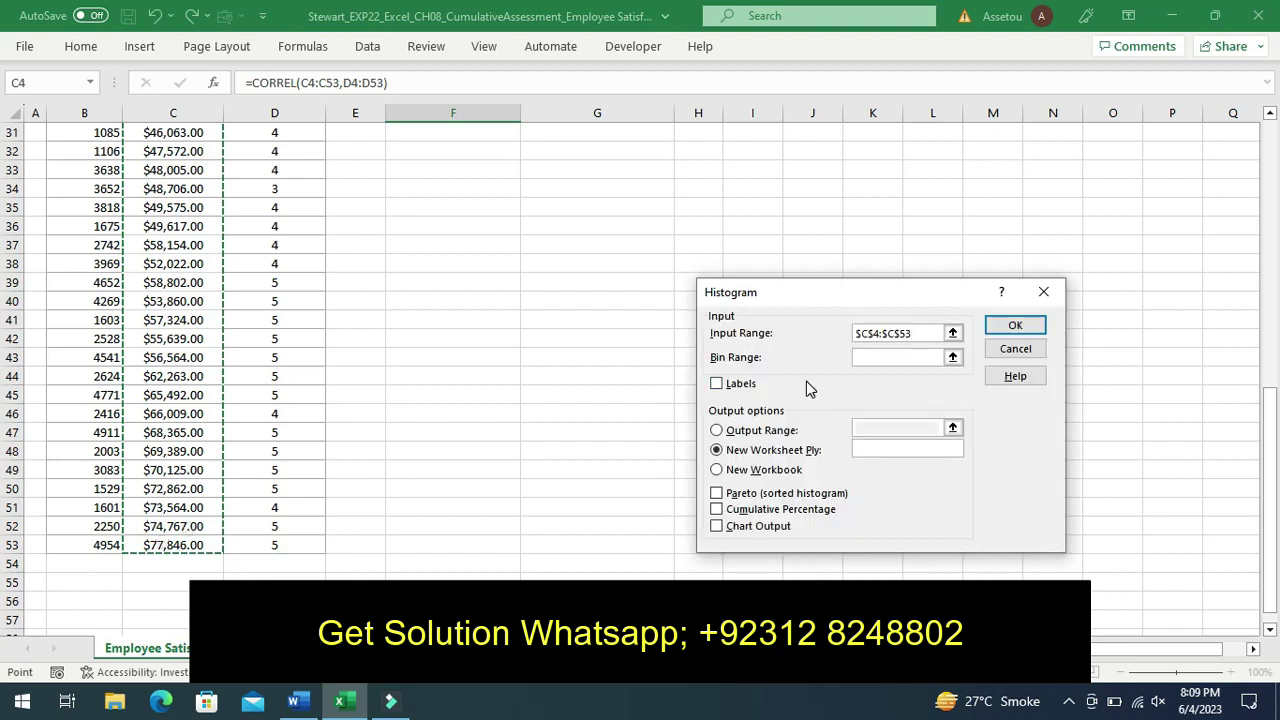
pyautogui.click(870, 354)
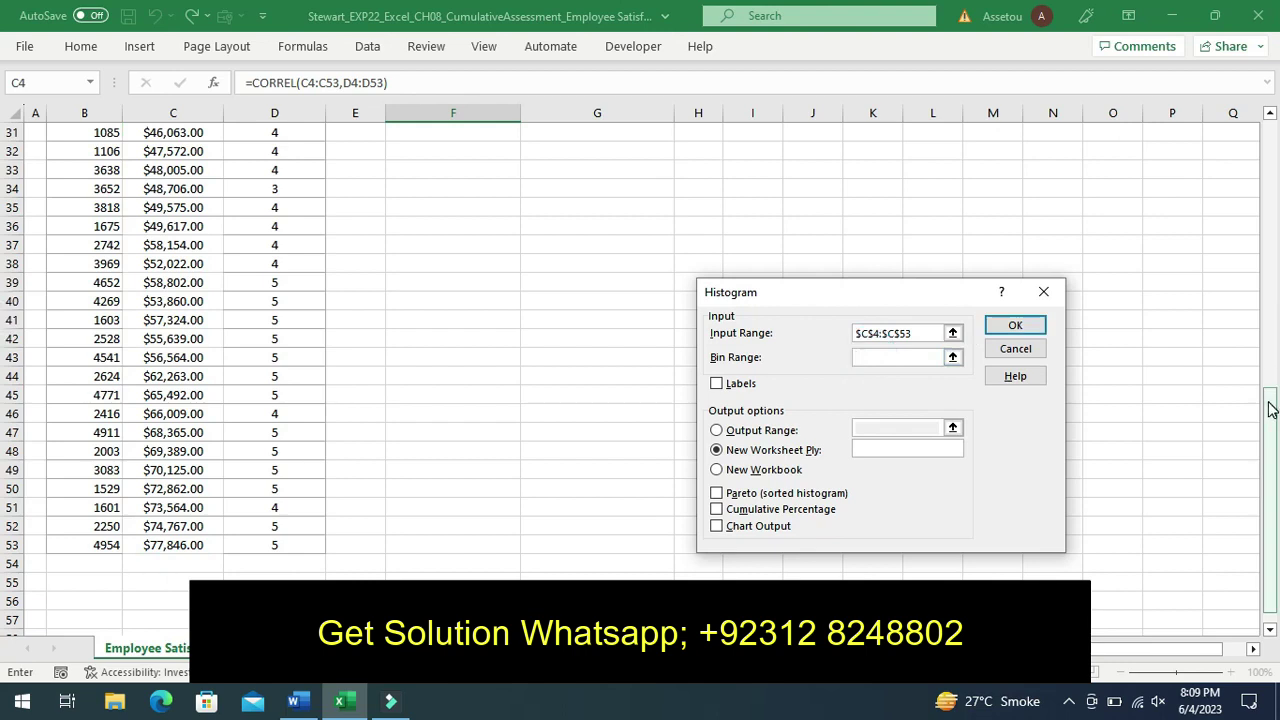
pyautogui.moveTo(1270, 410); pyautogui.dragTo(1274, 147)
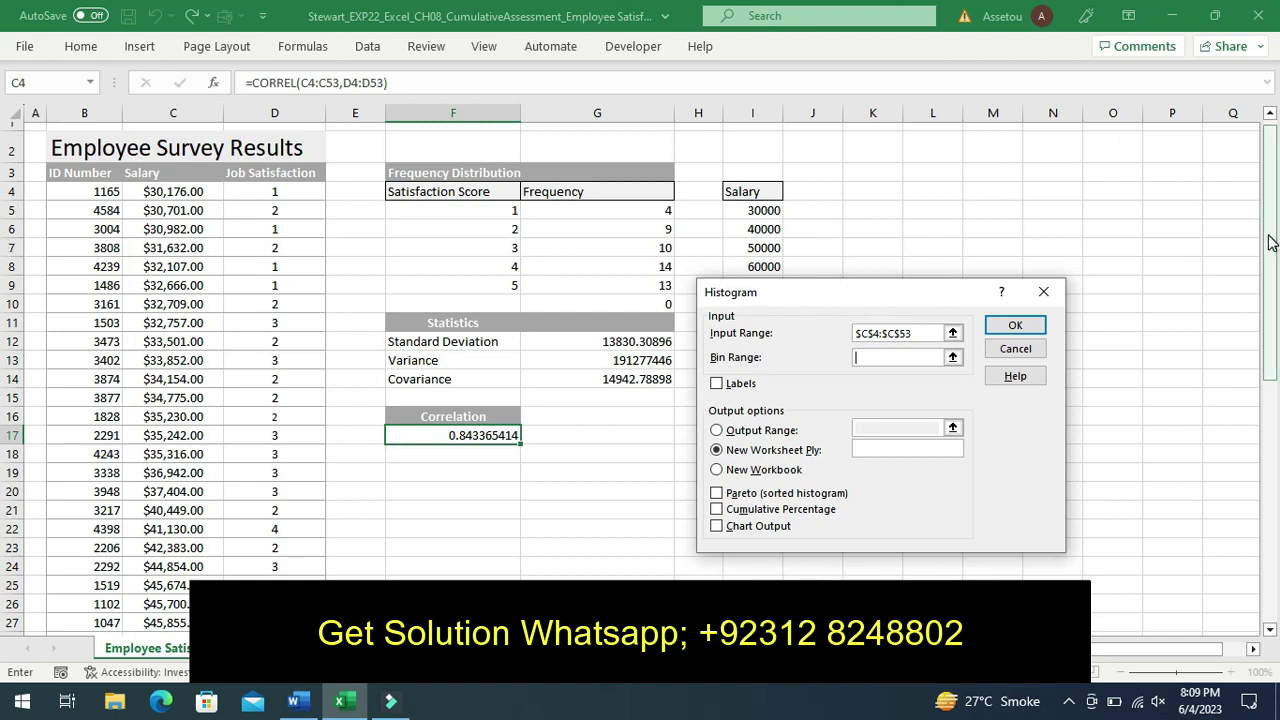
pyautogui.moveTo(1270, 243); pyautogui.dragTo(1274, 262)
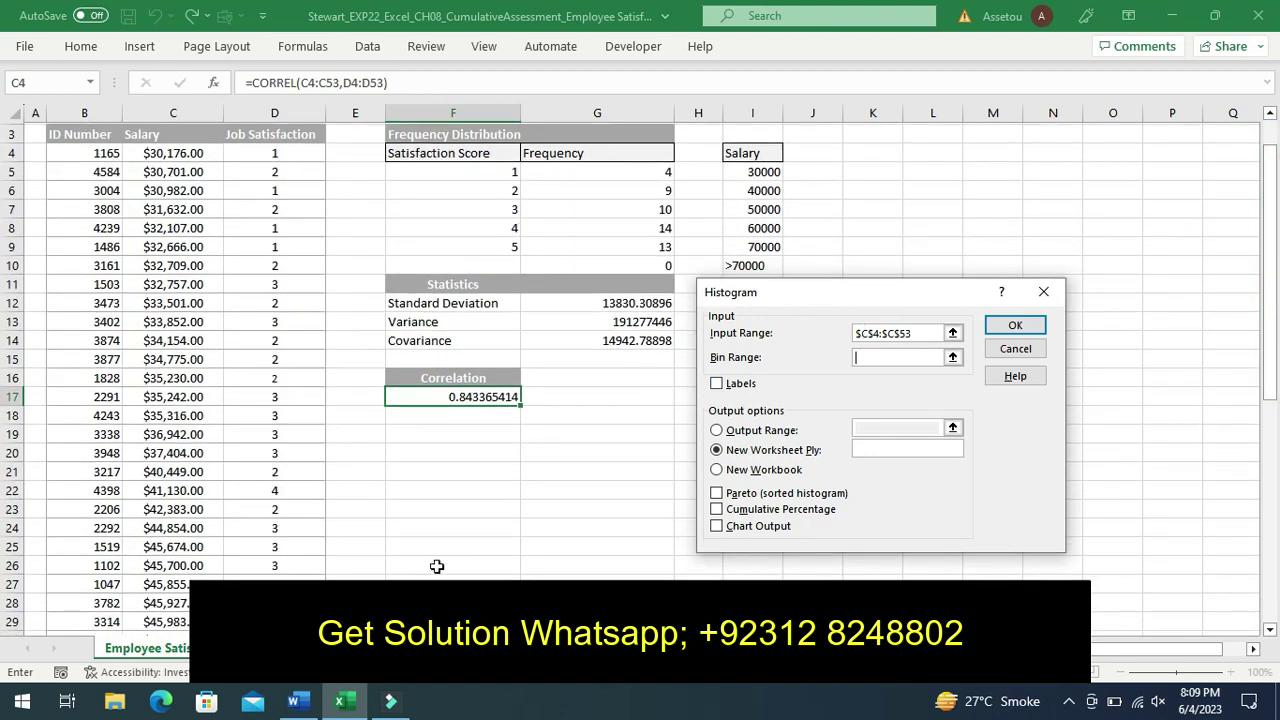
pyautogui.click(298, 702)
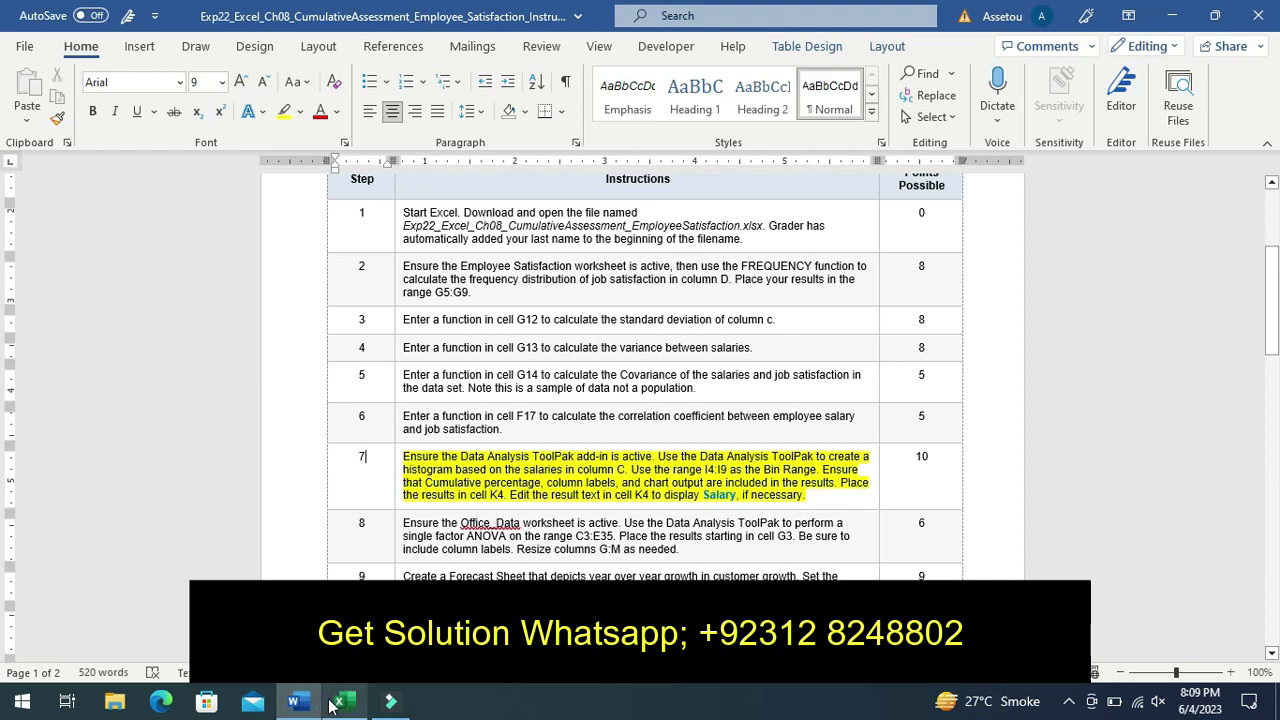
pyautogui.click(337, 702)
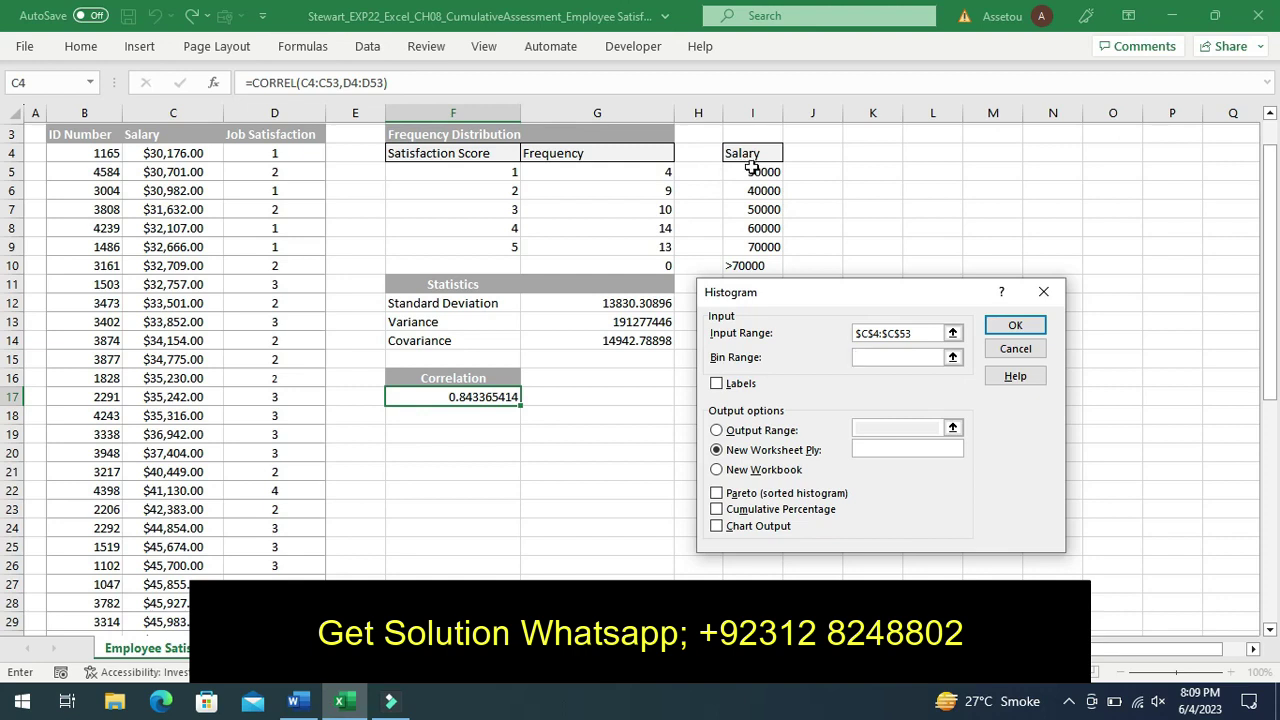
# Set the bin range to I5:I9, turn on Labels, and choose the Output Range option
pyautogui.moveTo(752, 170); pyautogui.dragTo(752, 185)
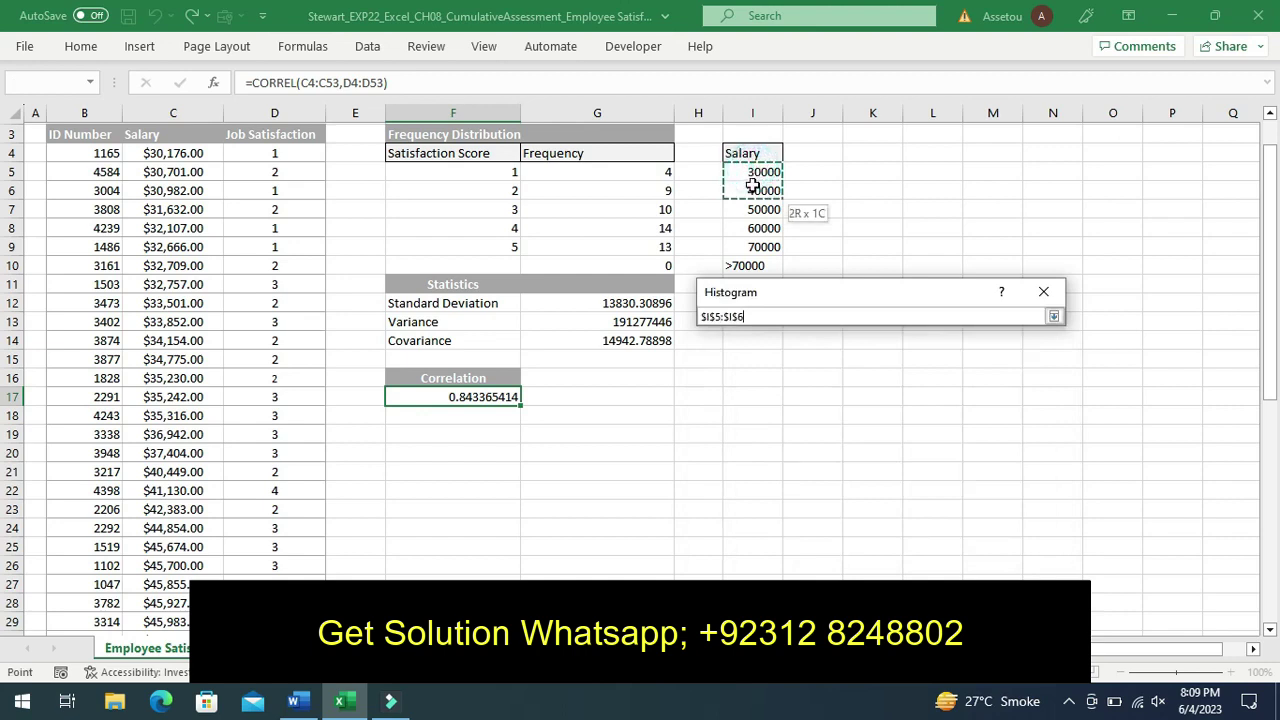
pyautogui.moveTo(752, 185); pyautogui.dragTo(756, 243)
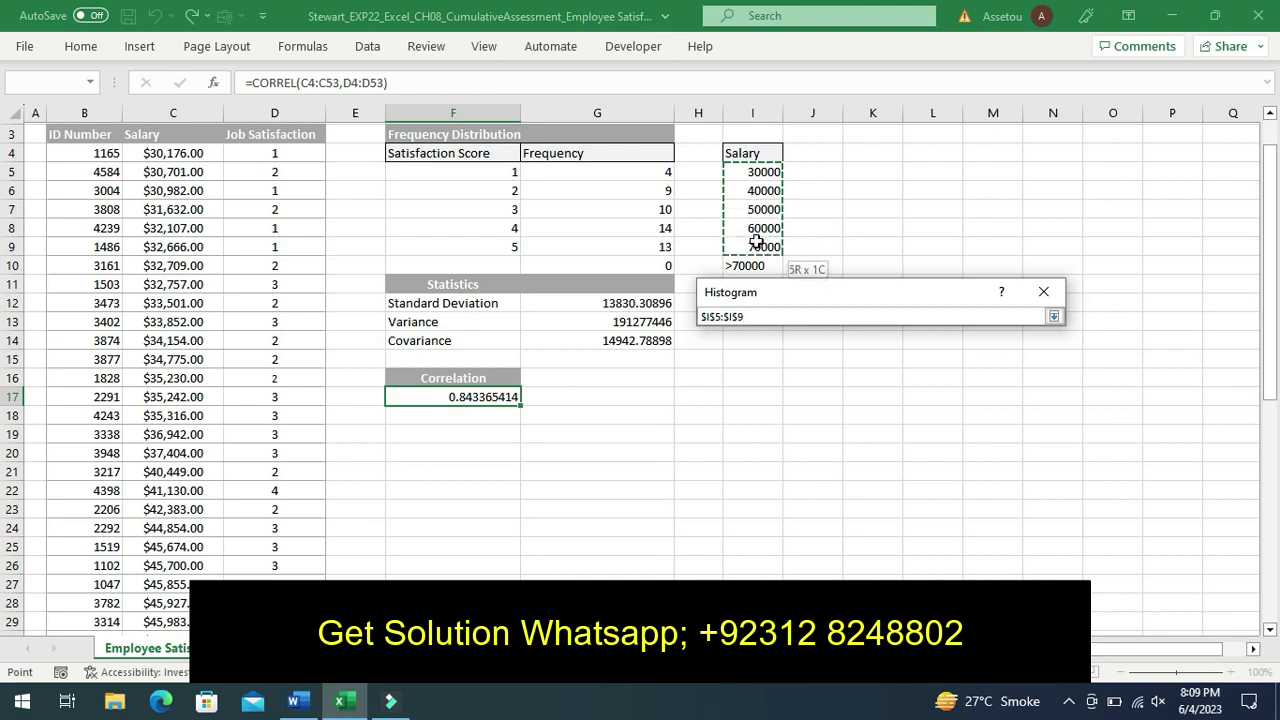
pyautogui.moveTo(756, 243); pyautogui.dragTo(756, 243)
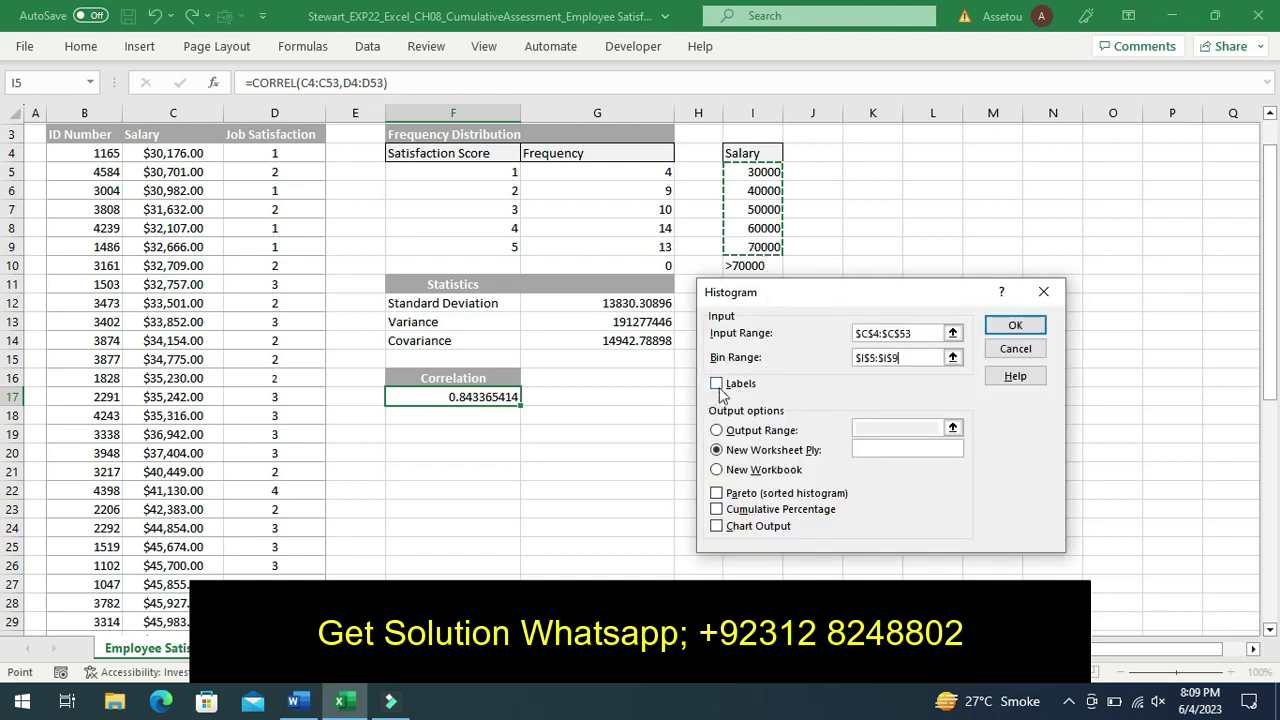
pyautogui.click(718, 386)
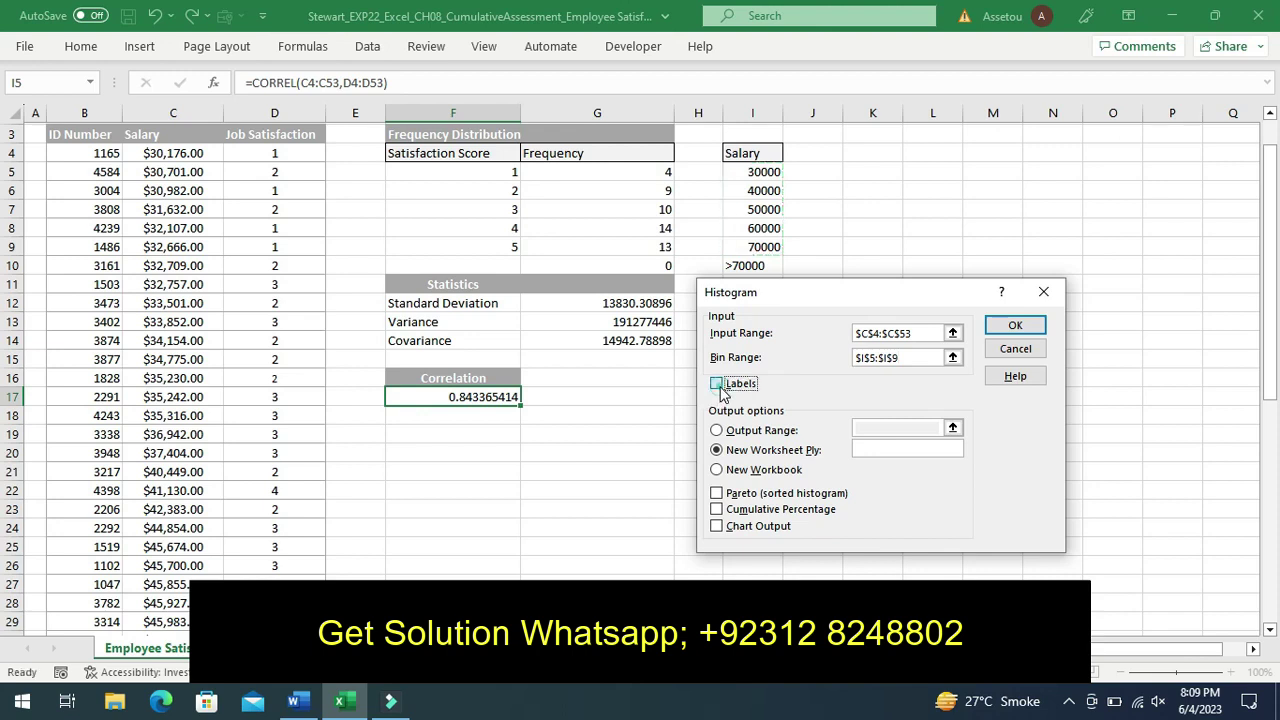
pyautogui.click(716, 432)
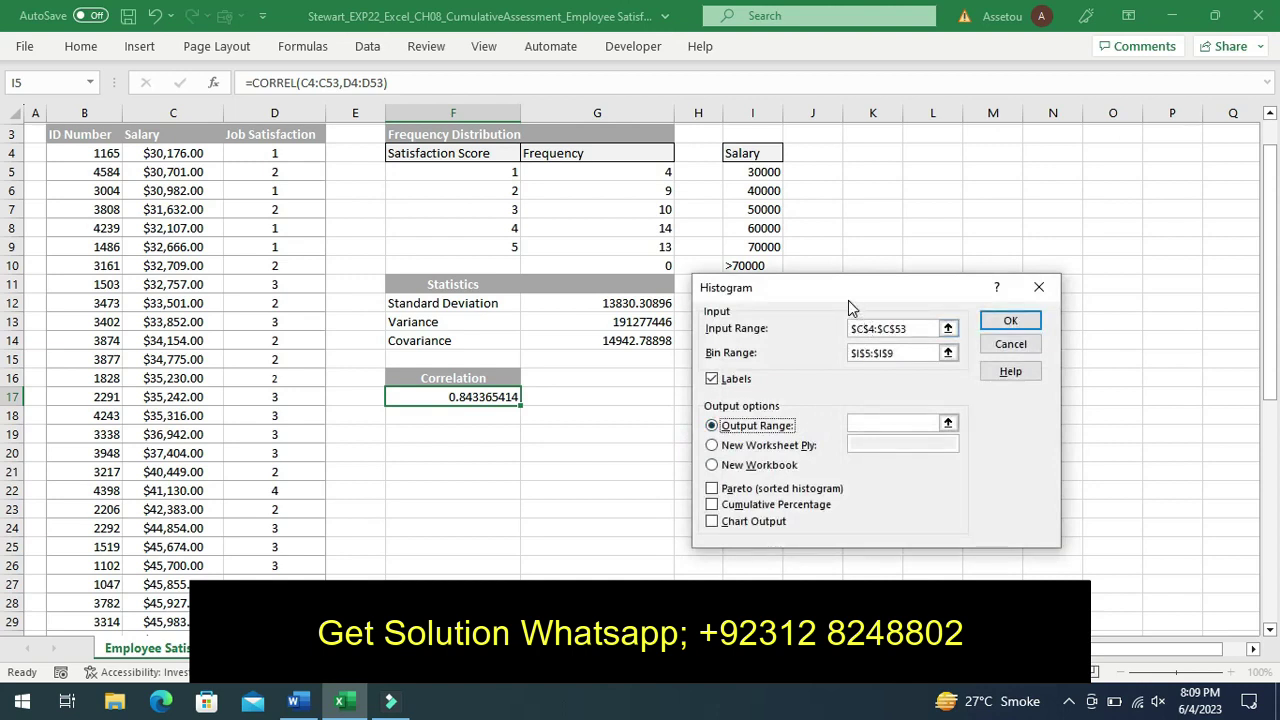
# Point the histogram output range at cell K4, then check the Word instructions
pyautogui.moveTo(848, 299); pyautogui.dragTo(916, 339)
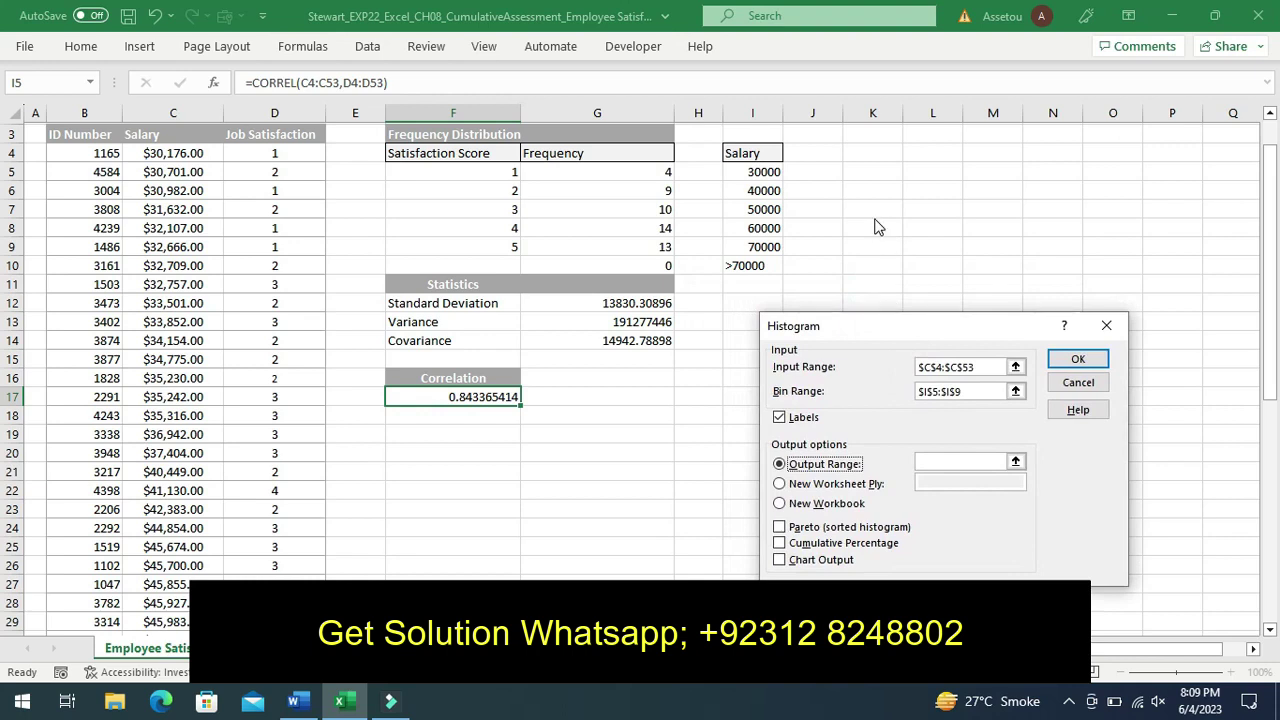
pyautogui.click(872, 157)
pyautogui.click(956, 461)
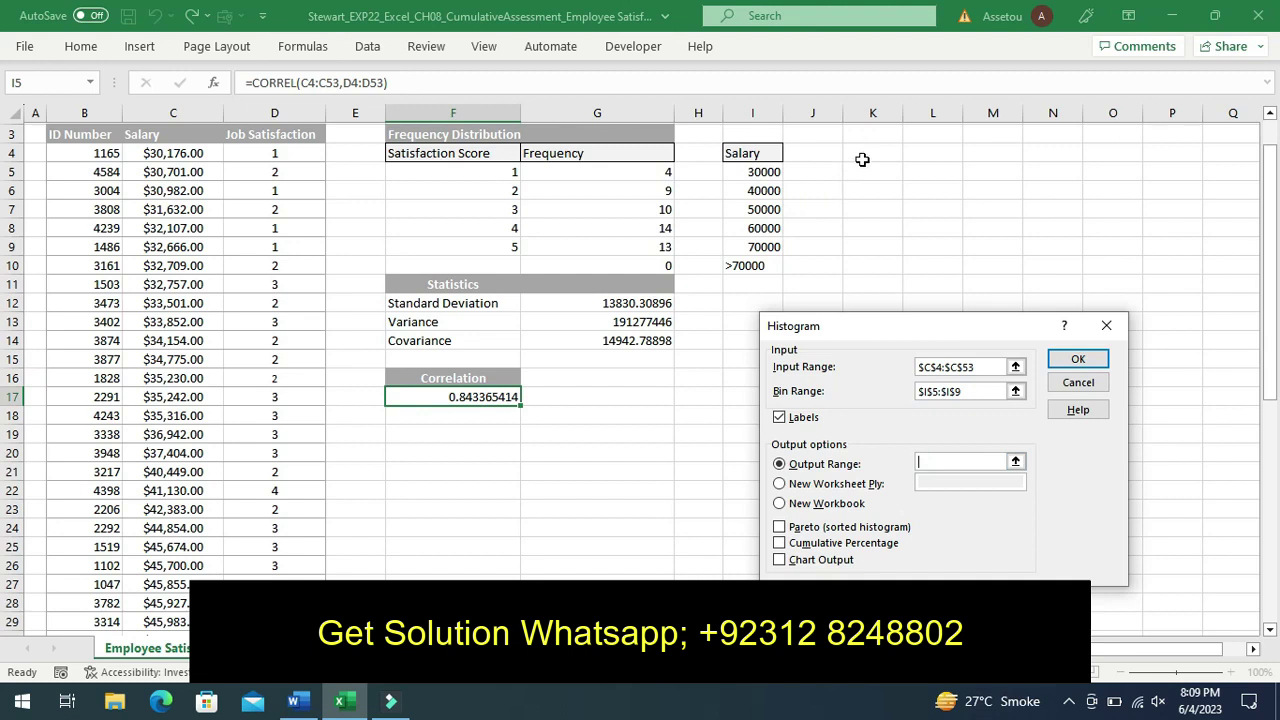
pyautogui.click(862, 160)
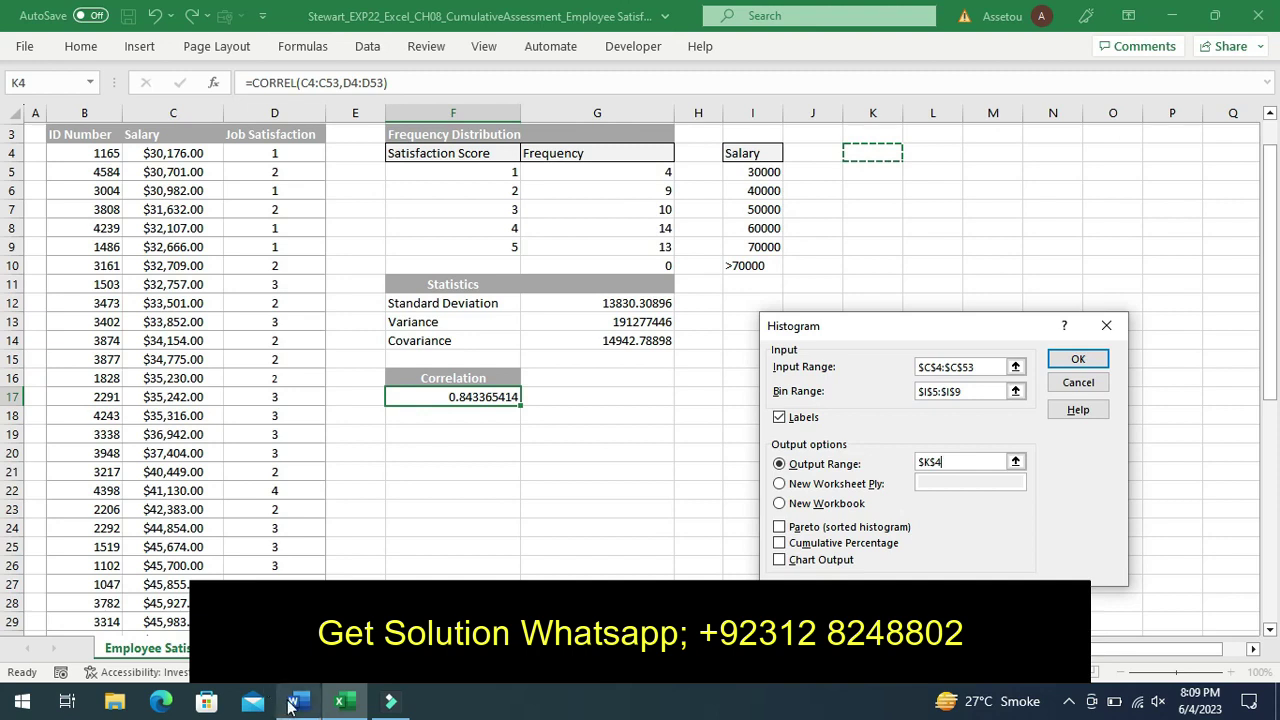
pyautogui.click(291, 704)
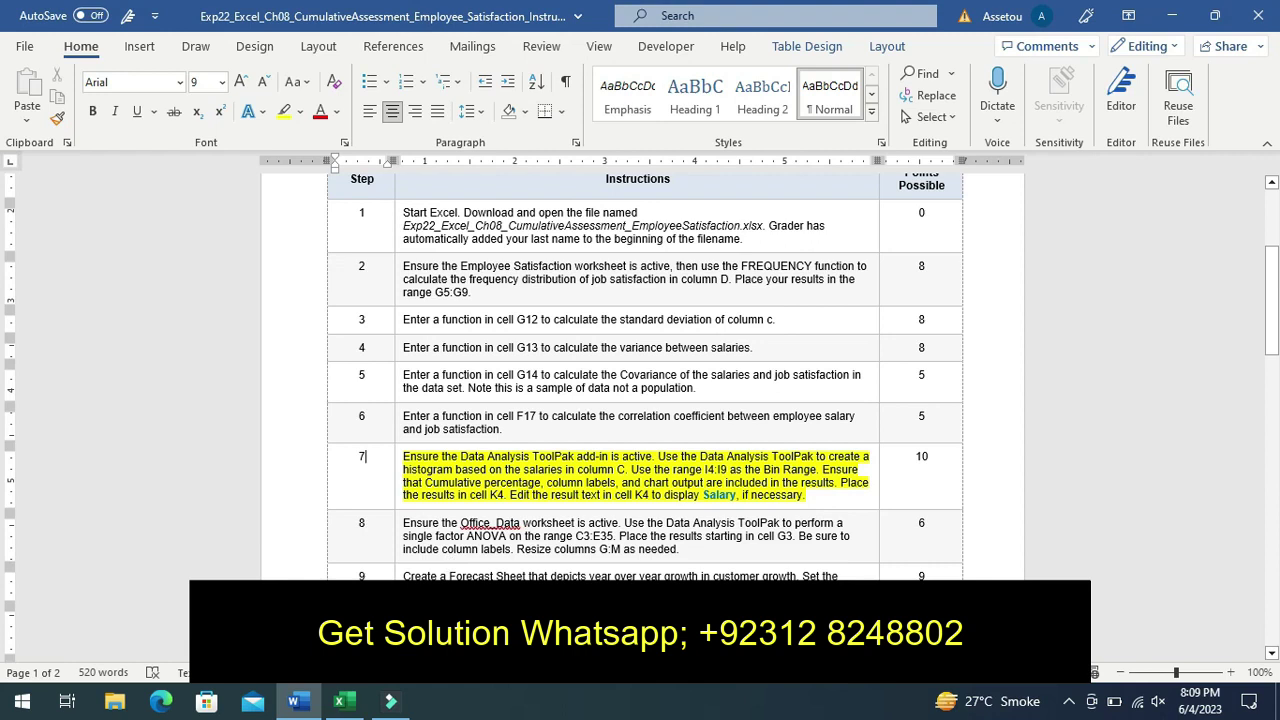
# Back in Excel, add Cumulative Percentage and Chart Output and generate the salary histogram
pyautogui.click(342, 702)
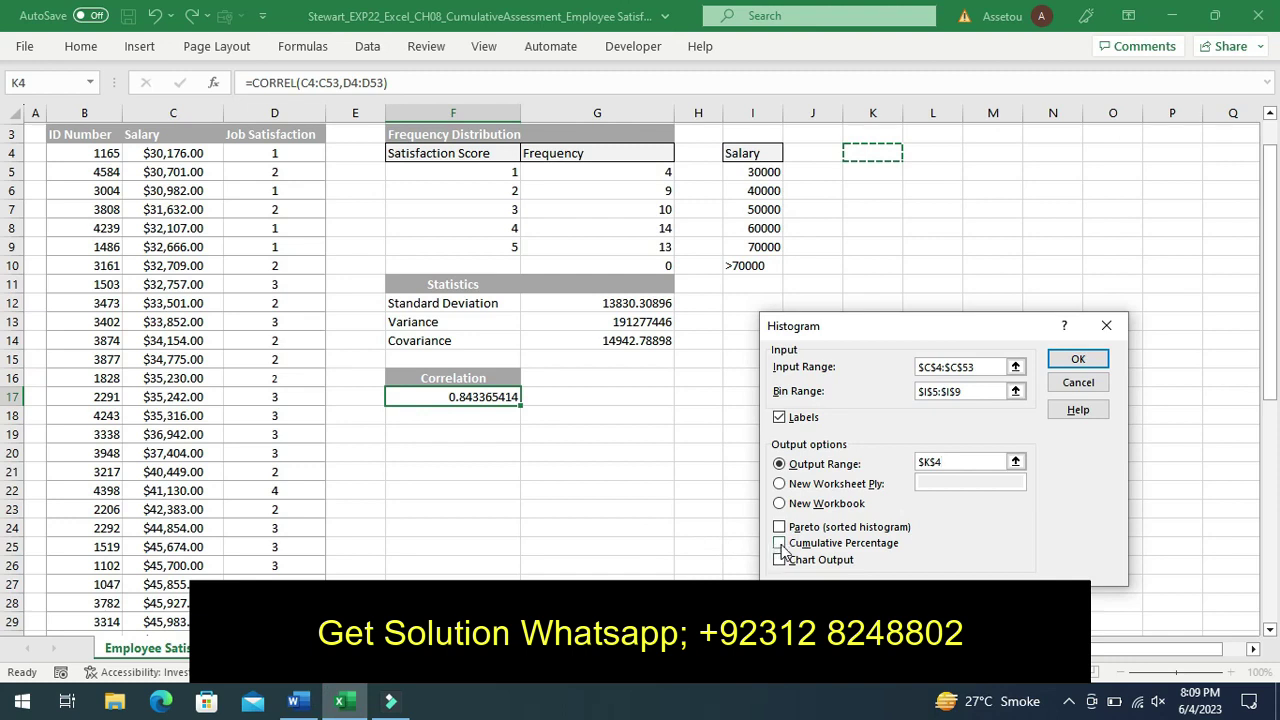
pyautogui.click(781, 547)
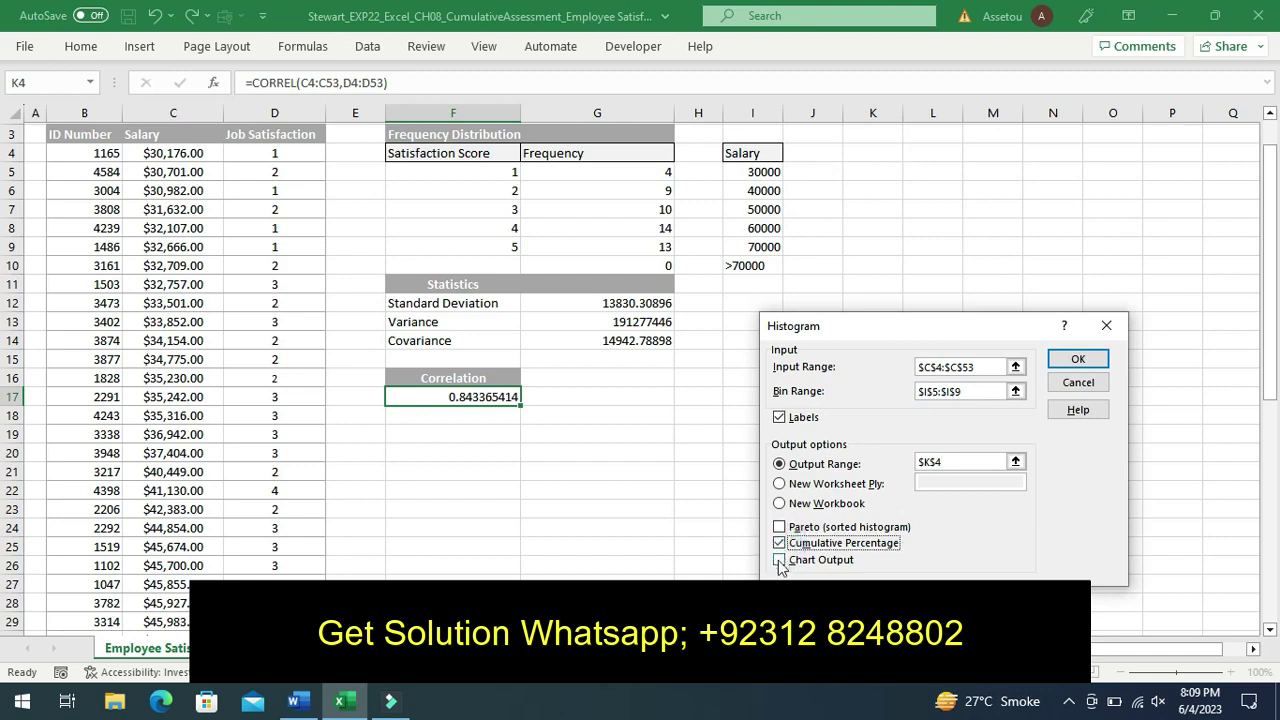
pyautogui.click(781, 562)
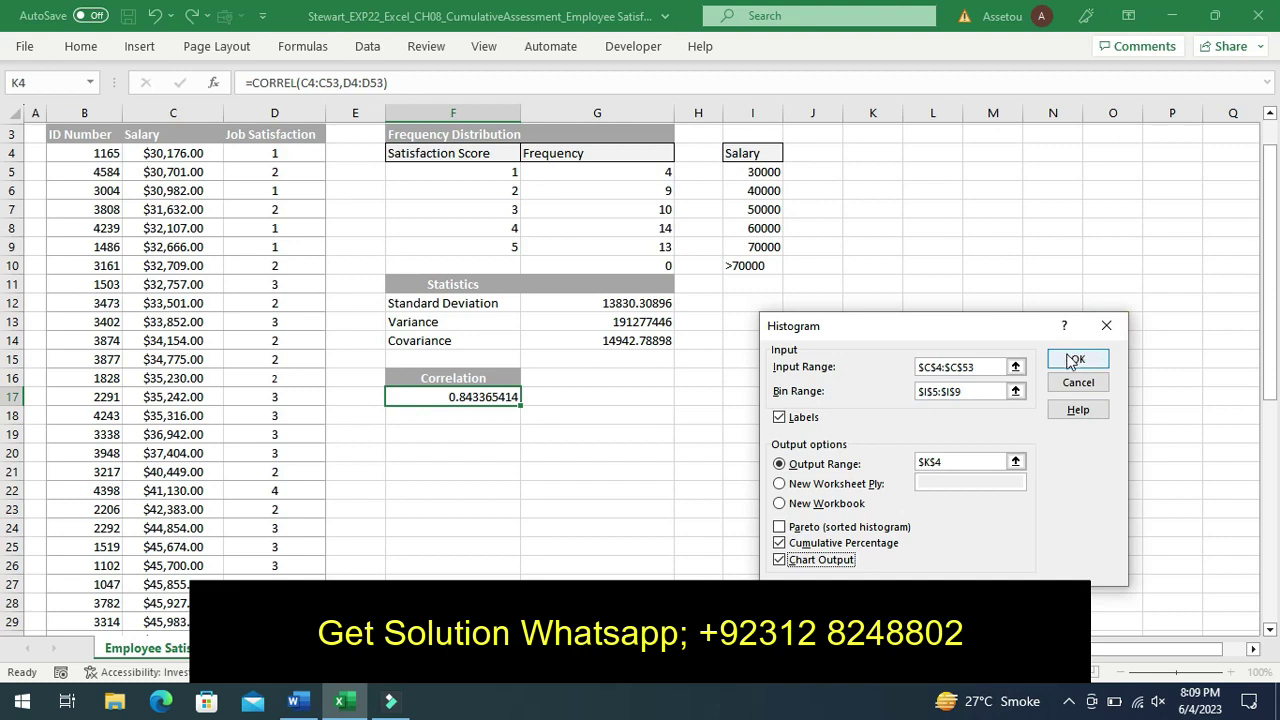
pyautogui.click(1073, 362)
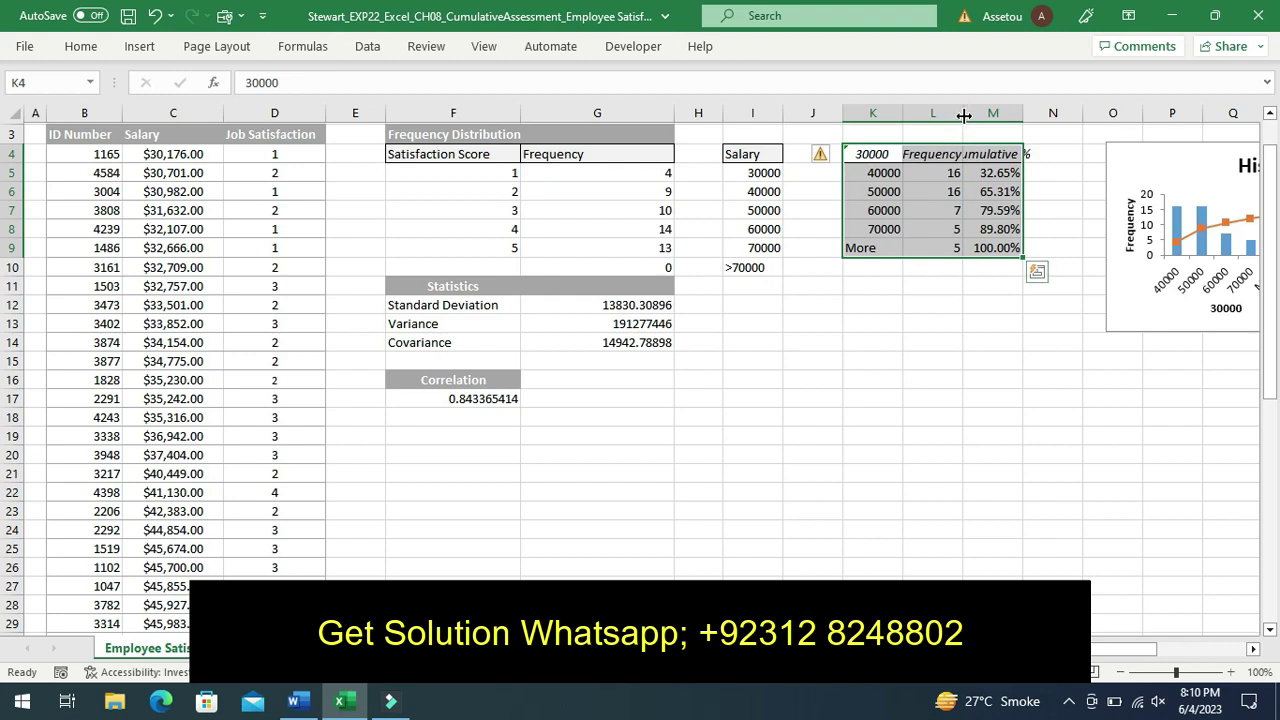
# Autofit columns L and M, and replace 30000 in K4 with 'Salary'
pyautogui.doubleClick(964, 115)
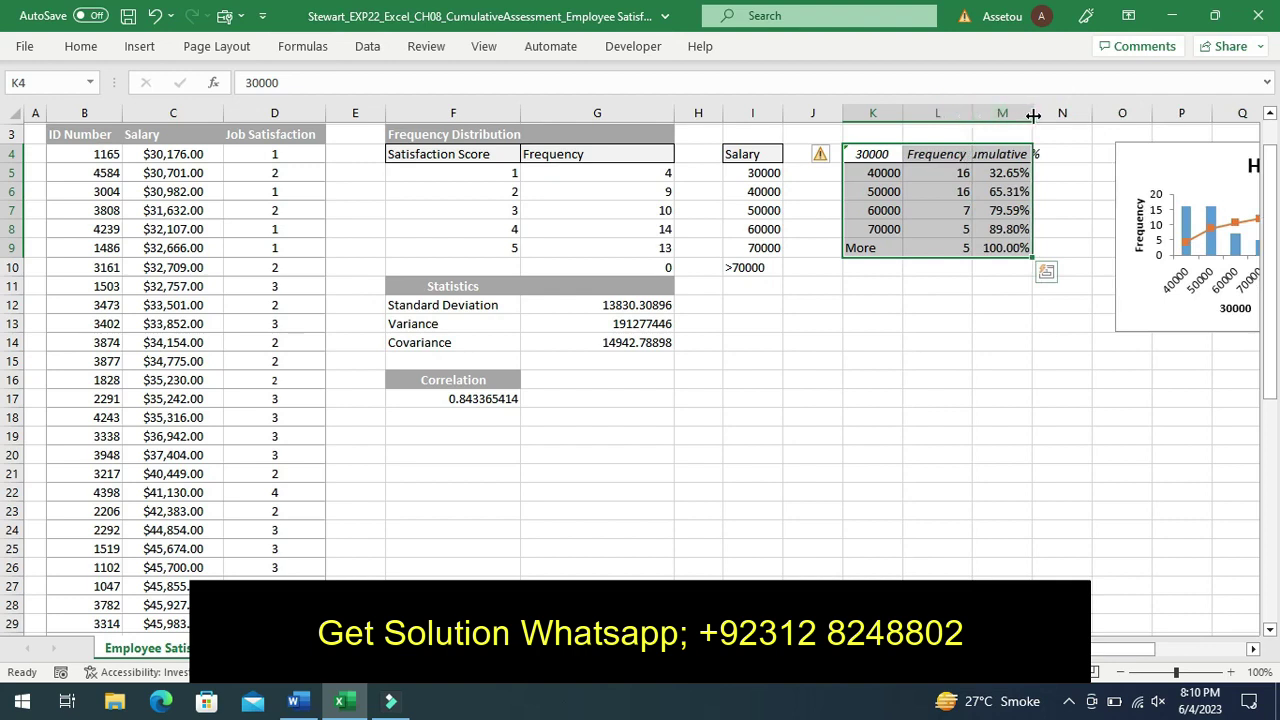
pyautogui.doubleClick(1033, 115)
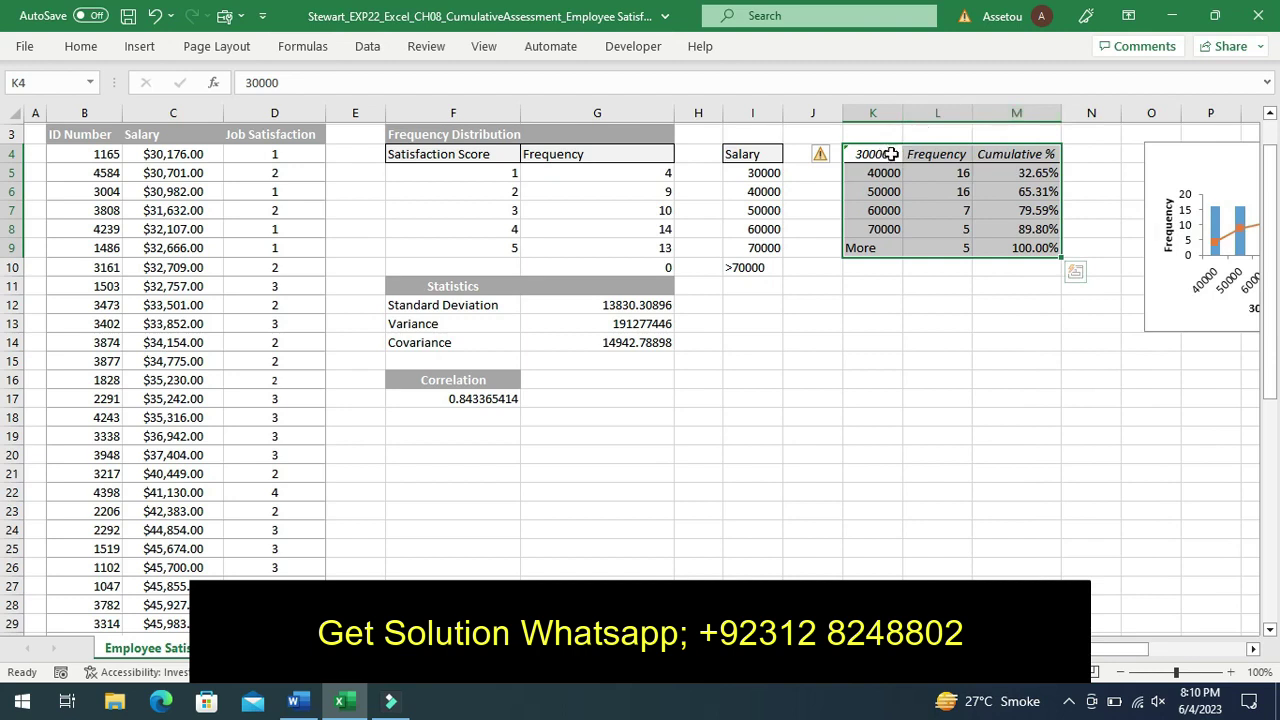
pyautogui.click(890, 154)
pyautogui.doubleClick(890, 154)
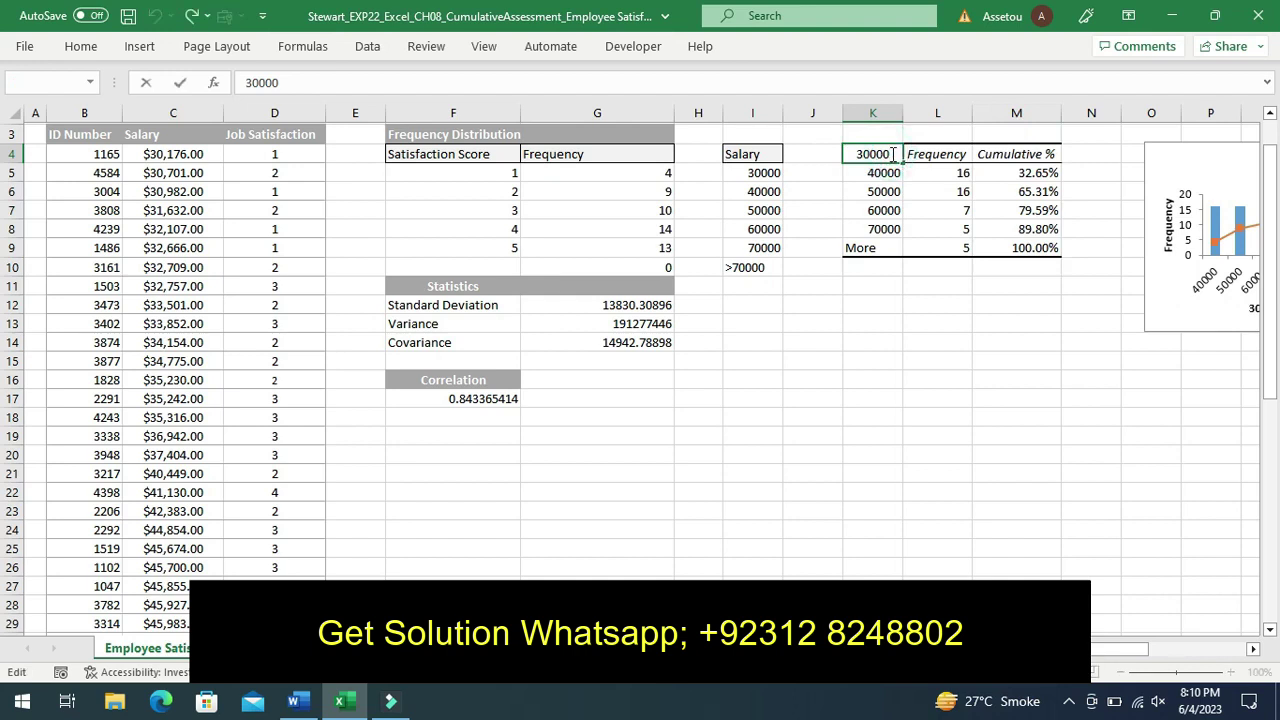
pyautogui.press('BackSpace')
pyautogui.press('BackSpace')
pyautogui.press('BackSpace')
pyautogui.press('BackSpace')
pyautogui.write('S')
pyautogui.write('a')
pyautogui.write('la')
pyautogui.write('ry')
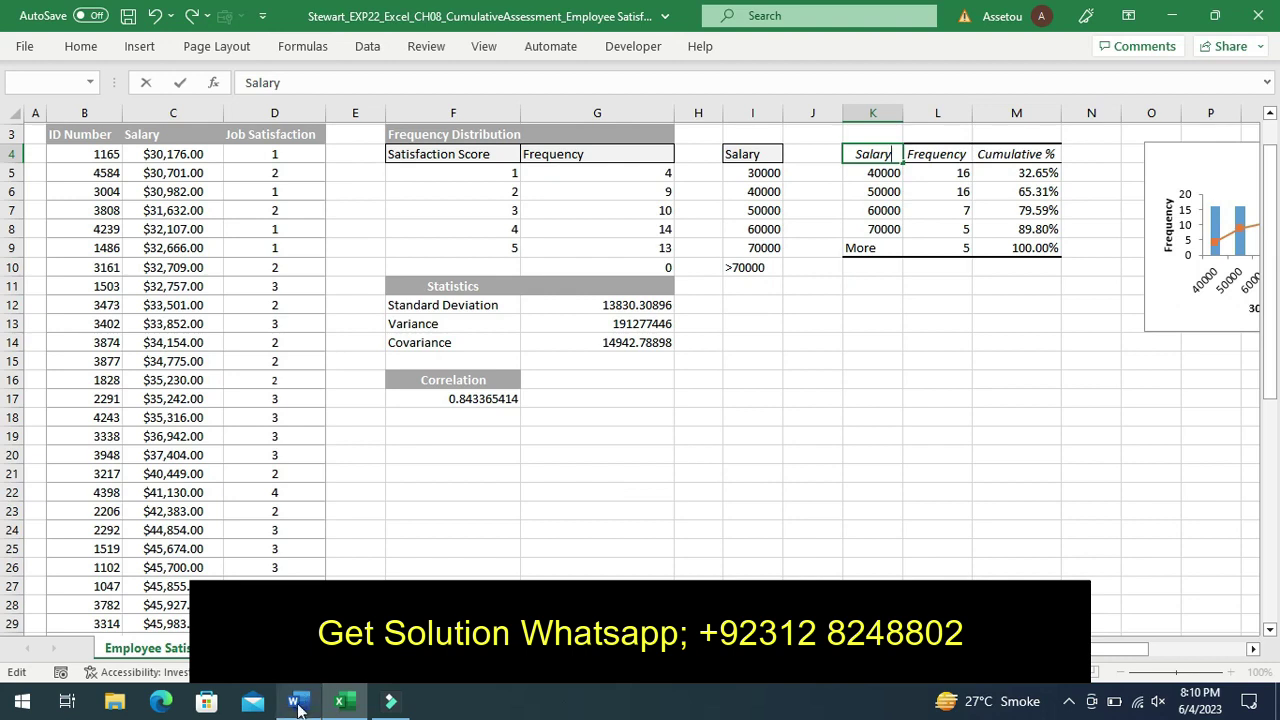
# Undo the yellow highlight on step 7 in Word, then return to the Excel workbook
pyautogui.click(297, 706)
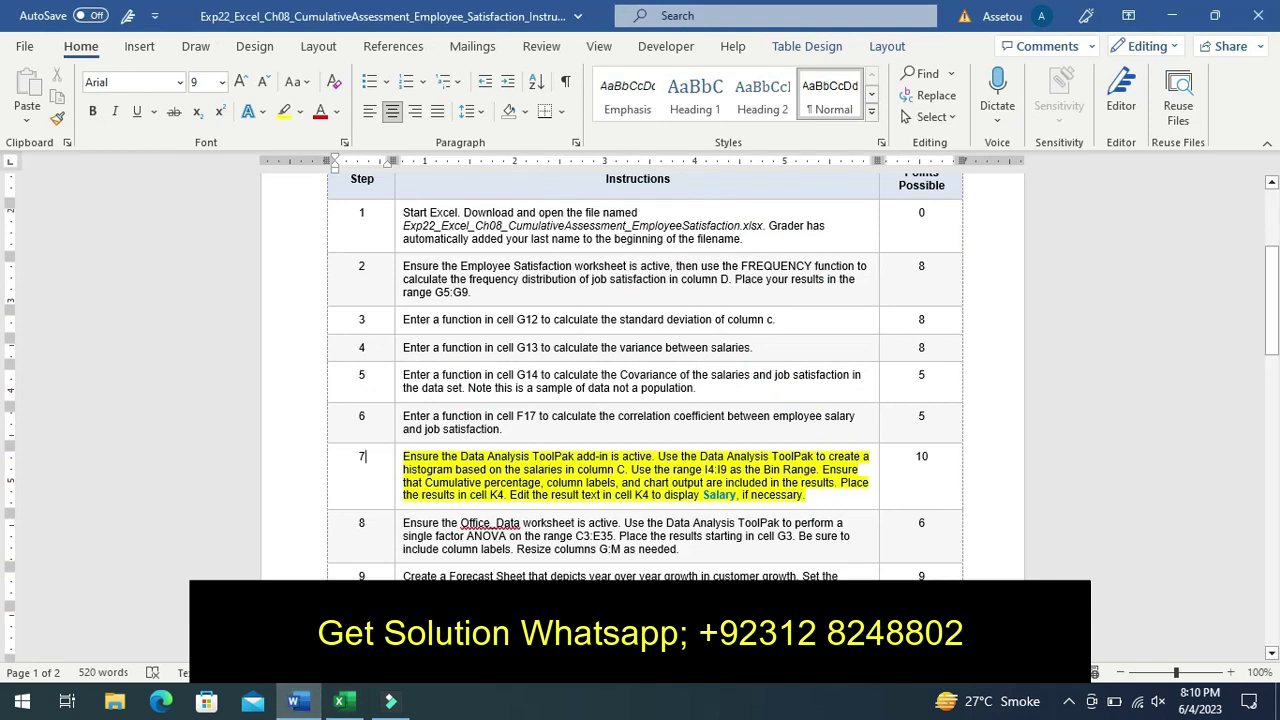
pyautogui.hotkey('ctrl', 'z')
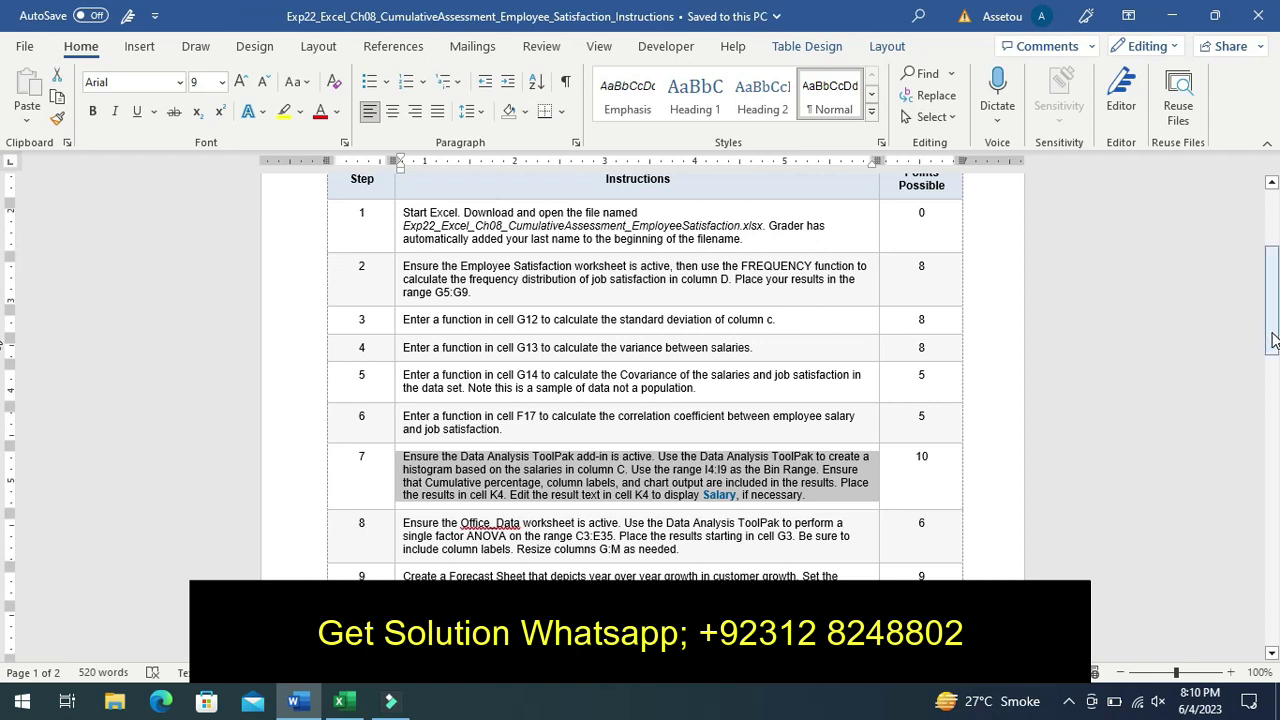
pyautogui.moveTo(1272, 340); pyautogui.dragTo(1263, 273)
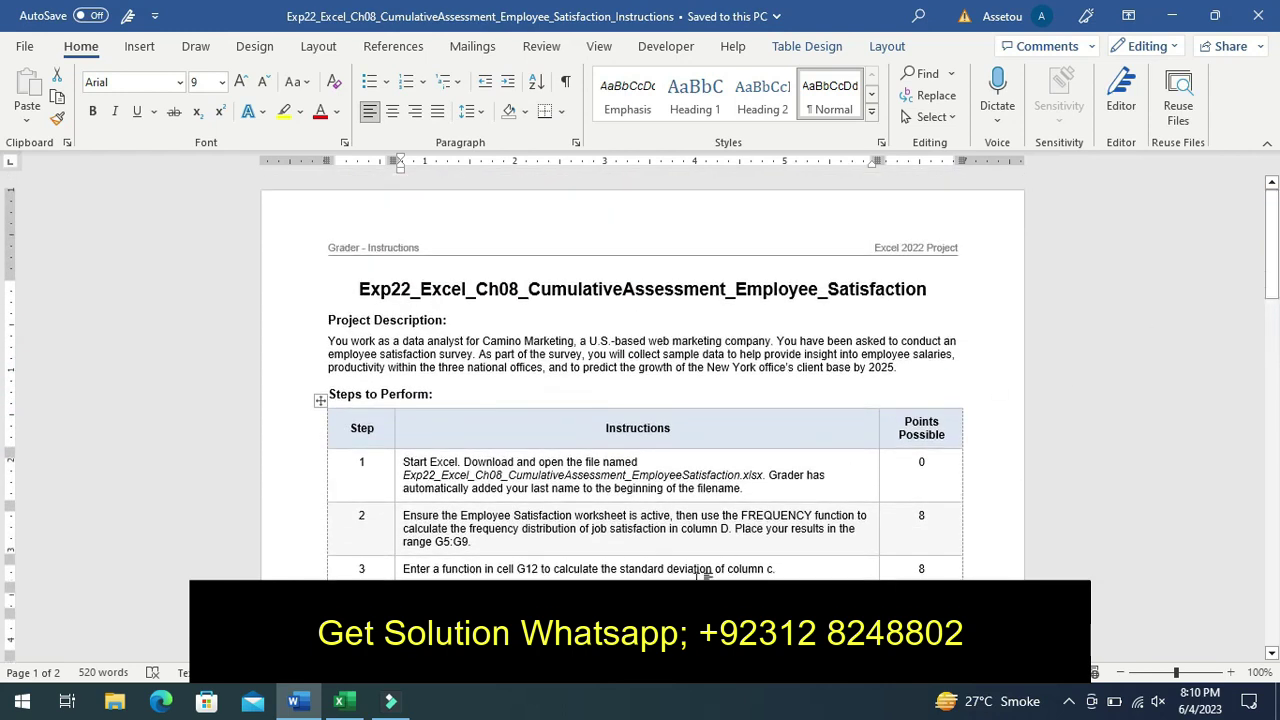
pyautogui.click(343, 702)
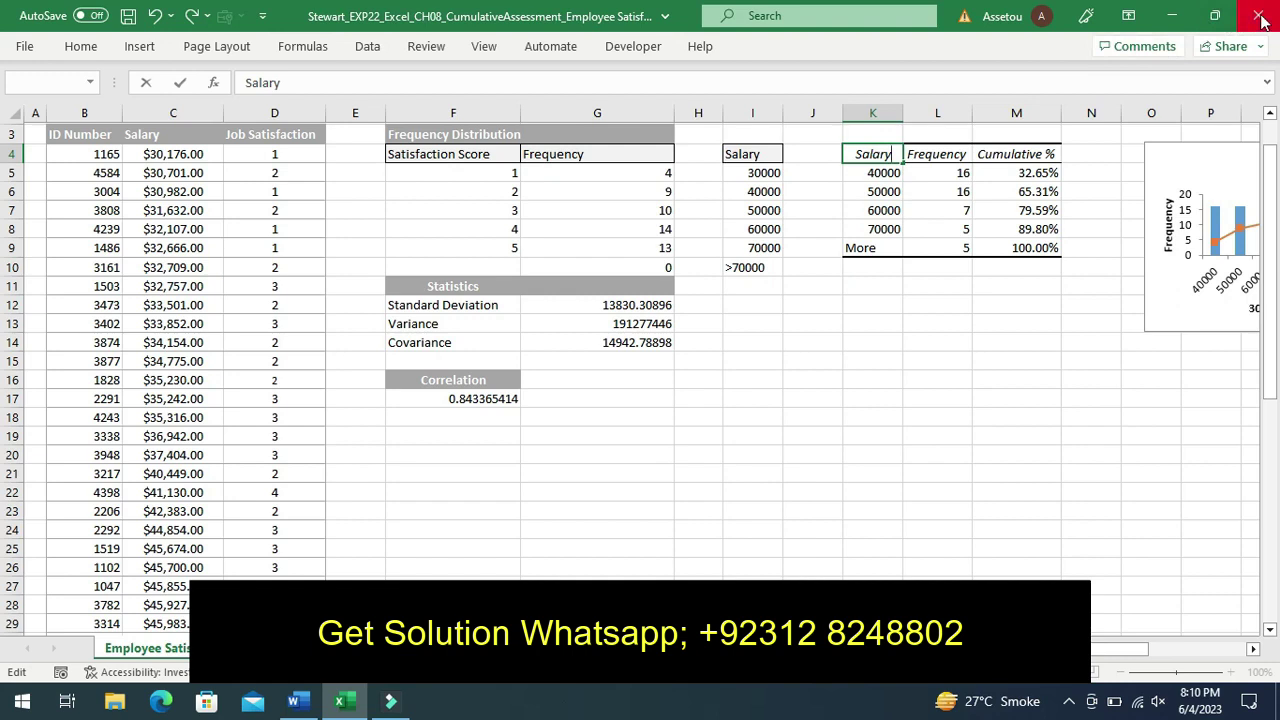
# Close the Excel workbook, choosing Don't Save
pyautogui.click(1260, 16)
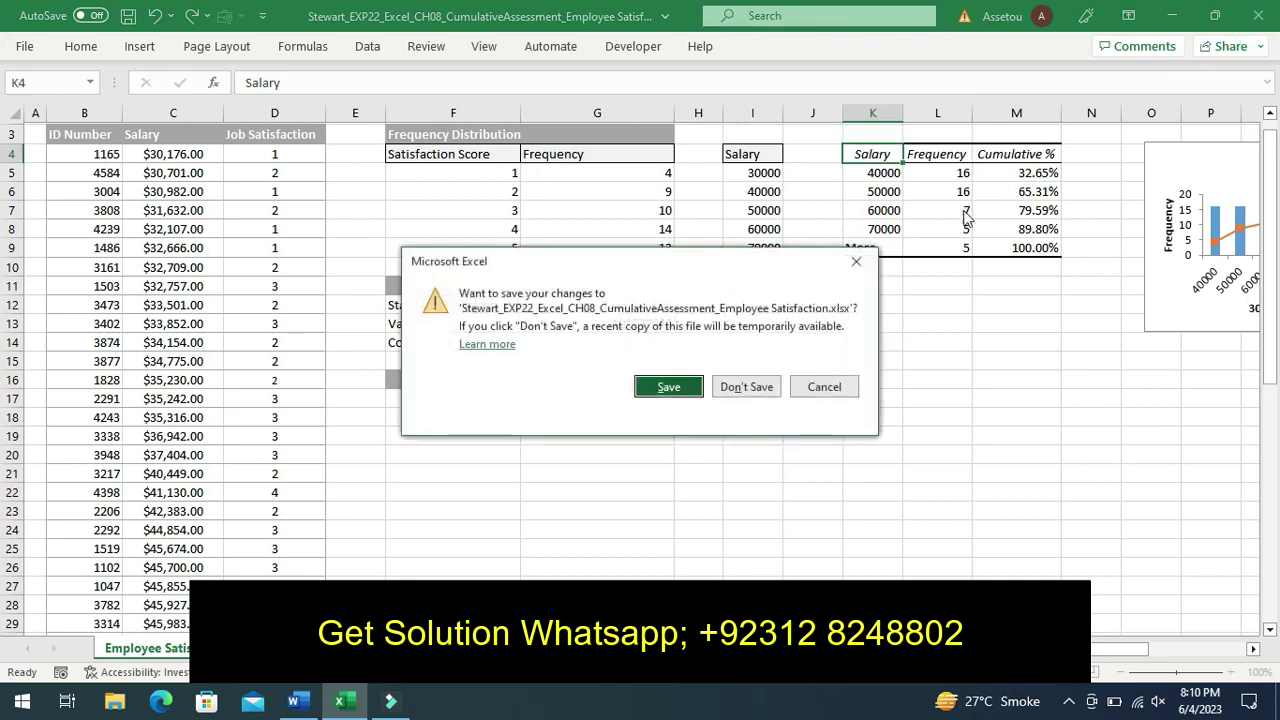
pyautogui.click(740, 390)
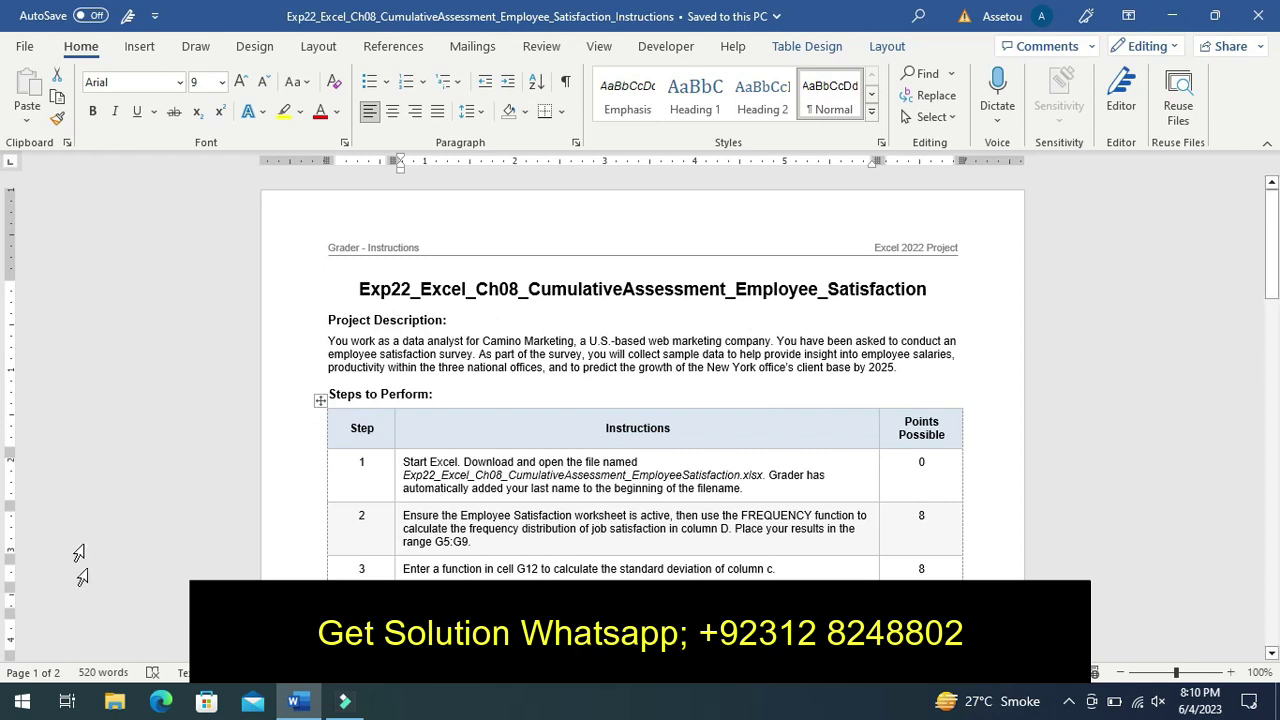
# Reopen the CH08 Employee Satisfaction workbook from its assignment folder under Documents
pyautogui.click(116, 703)
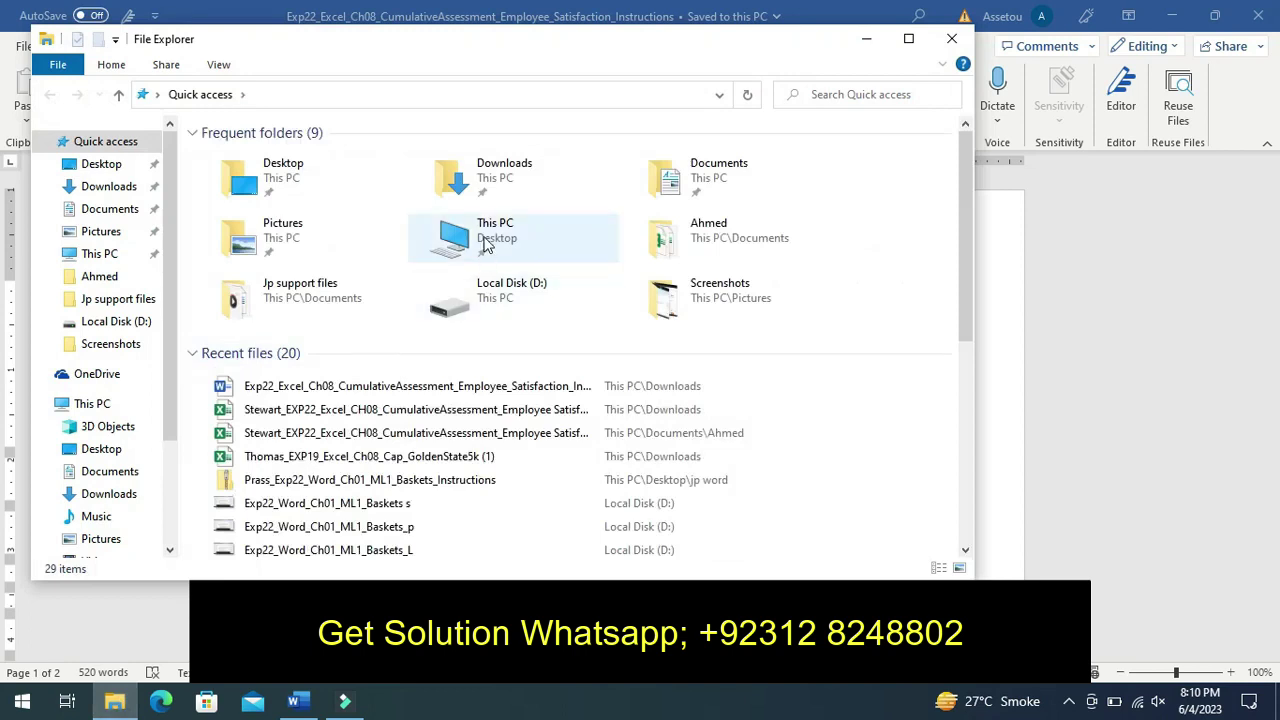
pyautogui.doubleClick(670, 187)
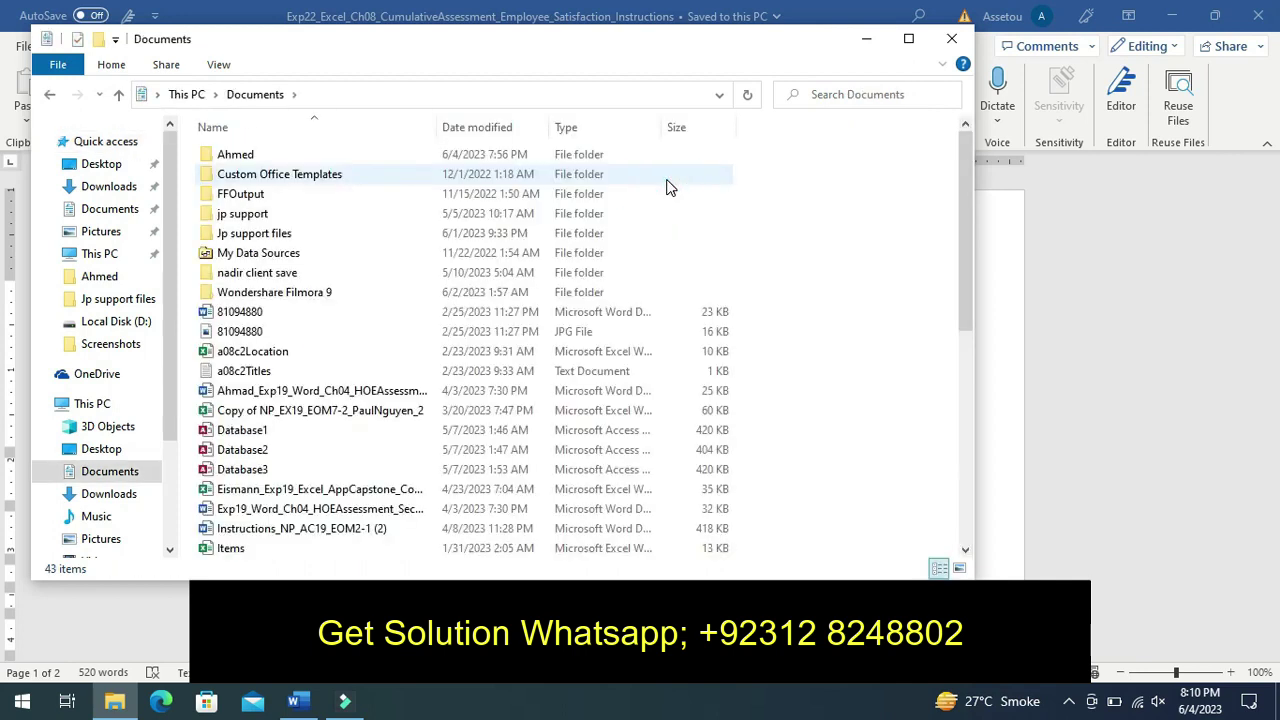
pyautogui.doubleClick(503, 158)
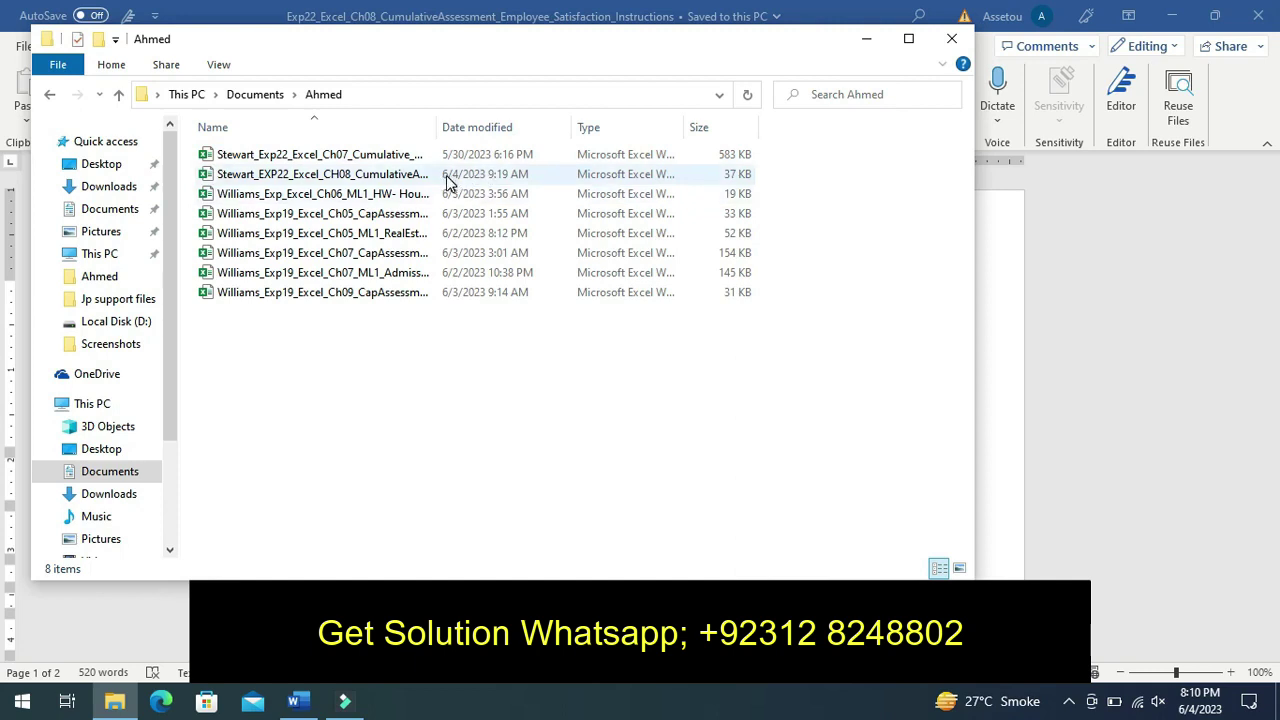
pyautogui.click(447, 181)
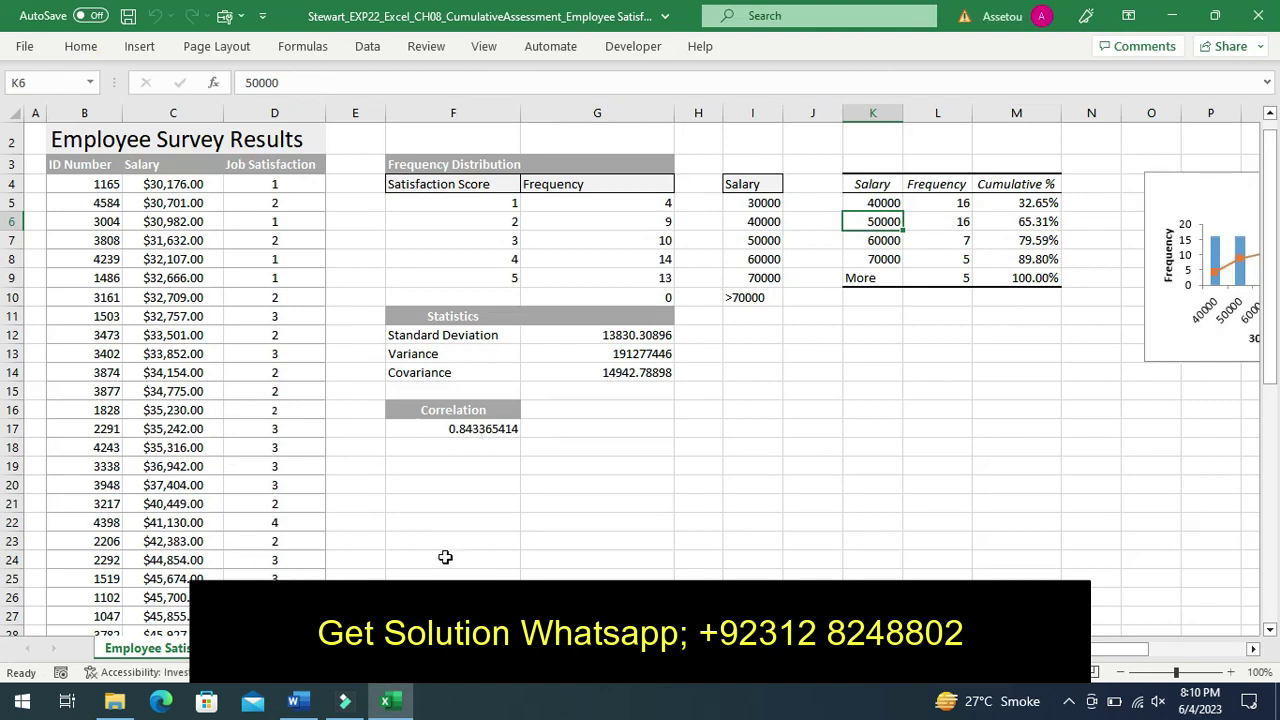
# Select G21, move three cells right, then advance to the client forecast worksheet
pyautogui.click(525, 507)
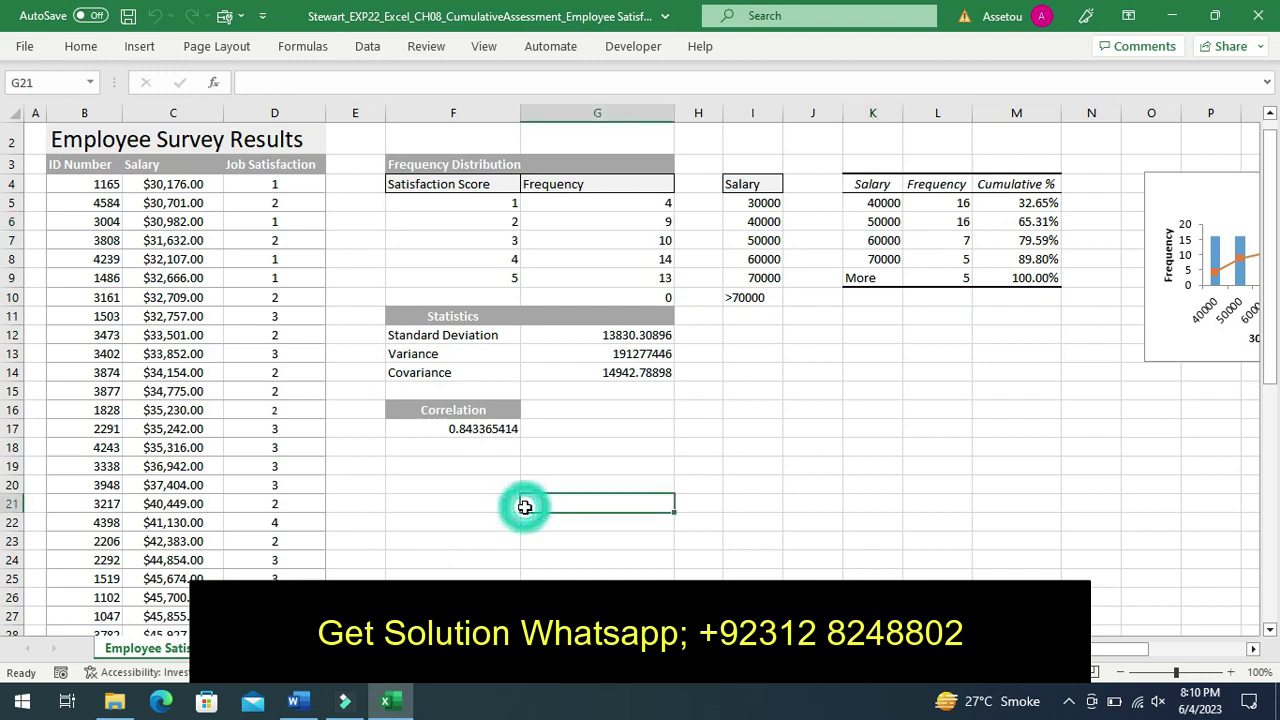
pyautogui.press('Right')
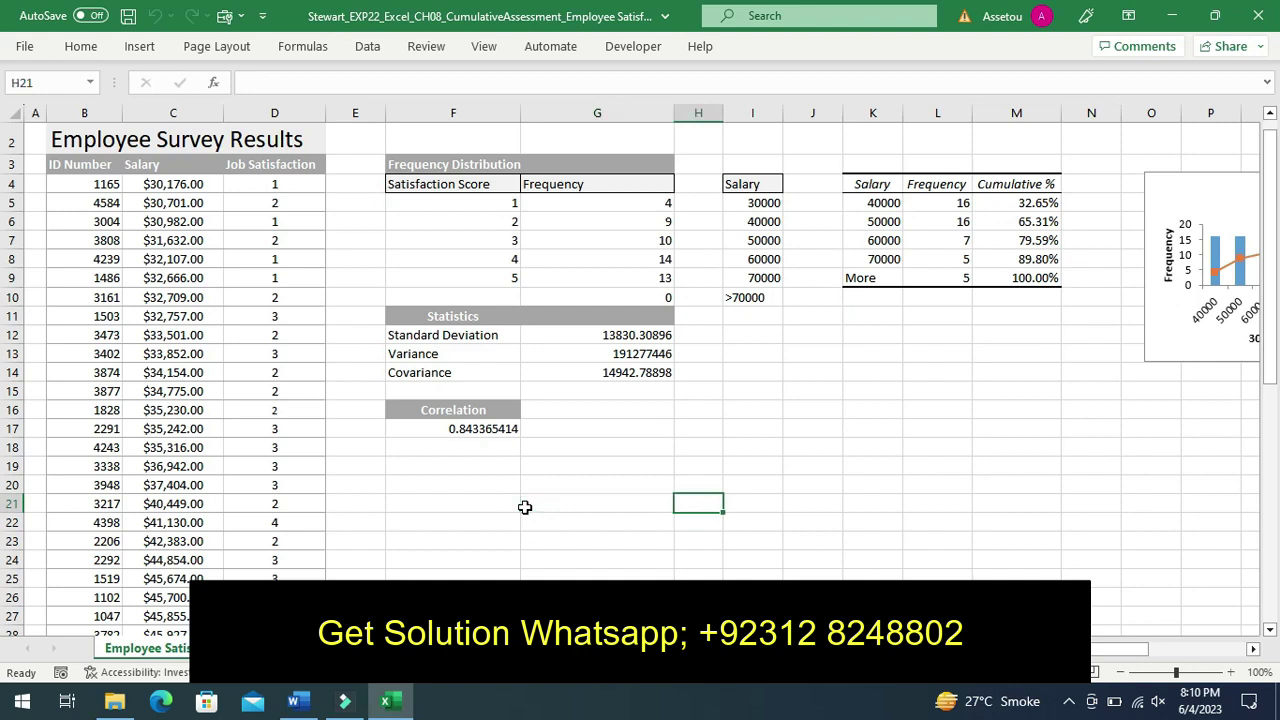
pyautogui.press('Right')
pyautogui.press('Right')
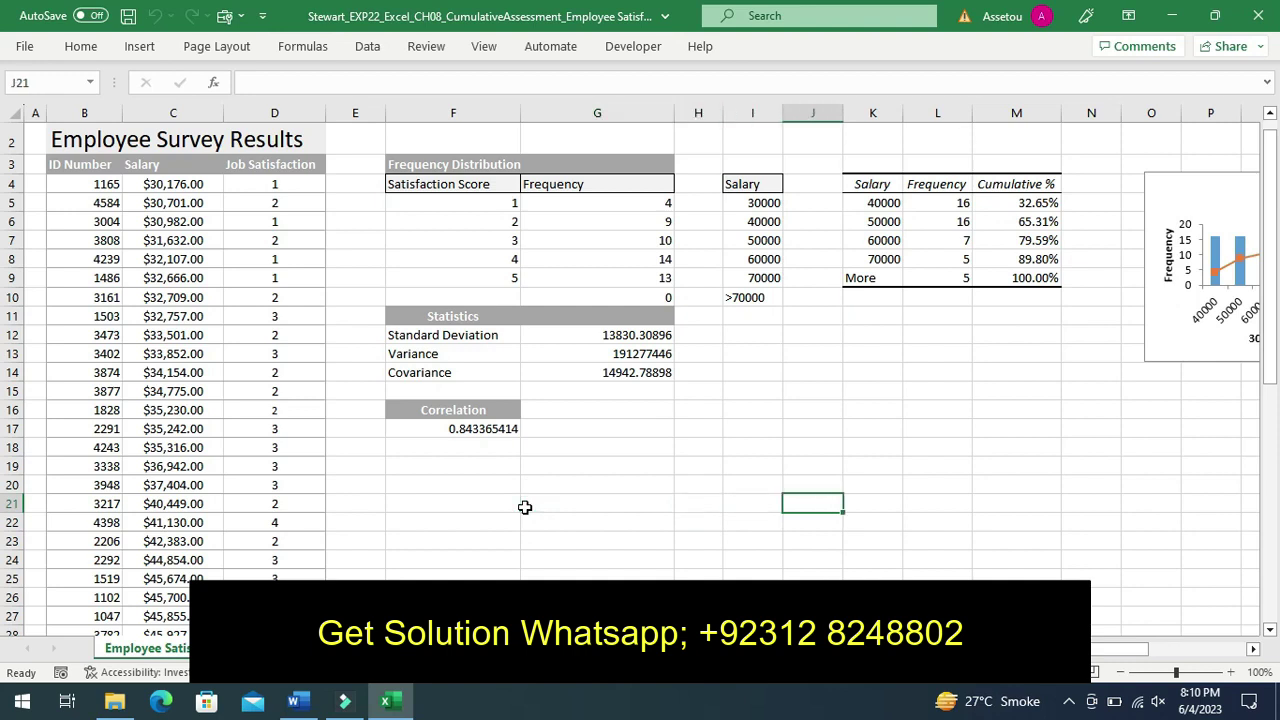
pyautogui.press('Right')
pyautogui.press('Right')
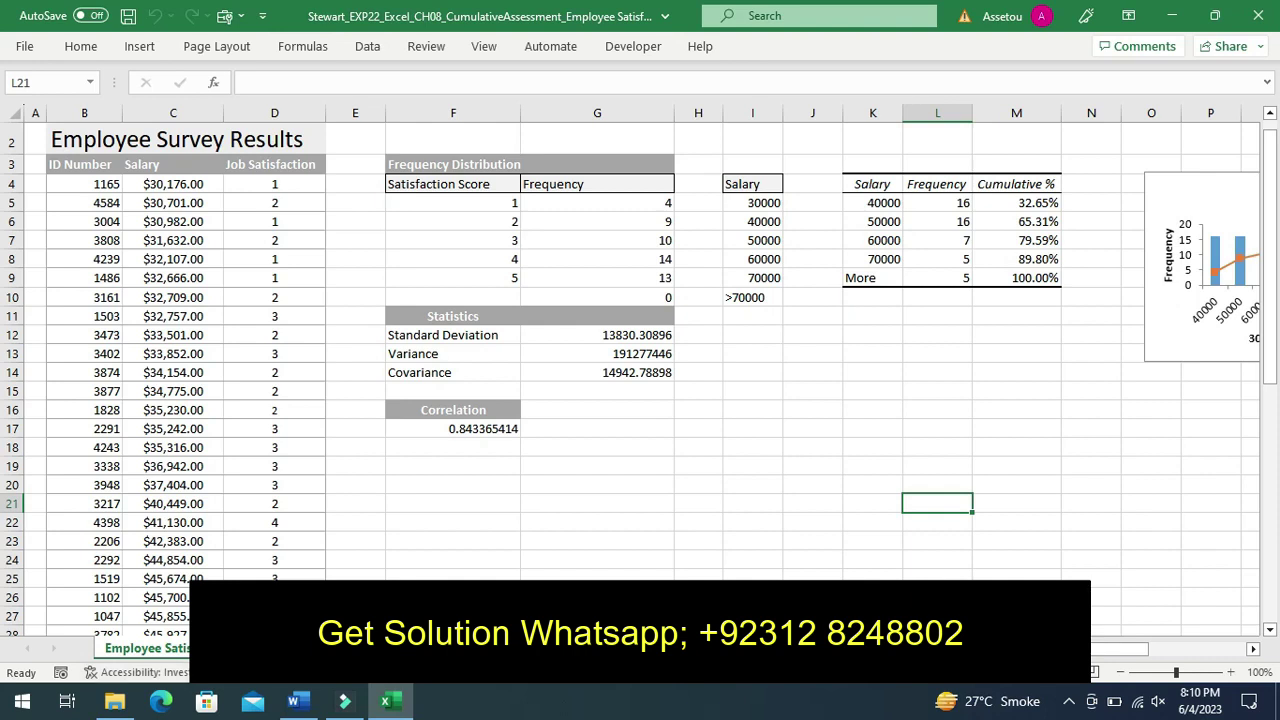
pyautogui.hotkey('ctrl', 'pagedown')
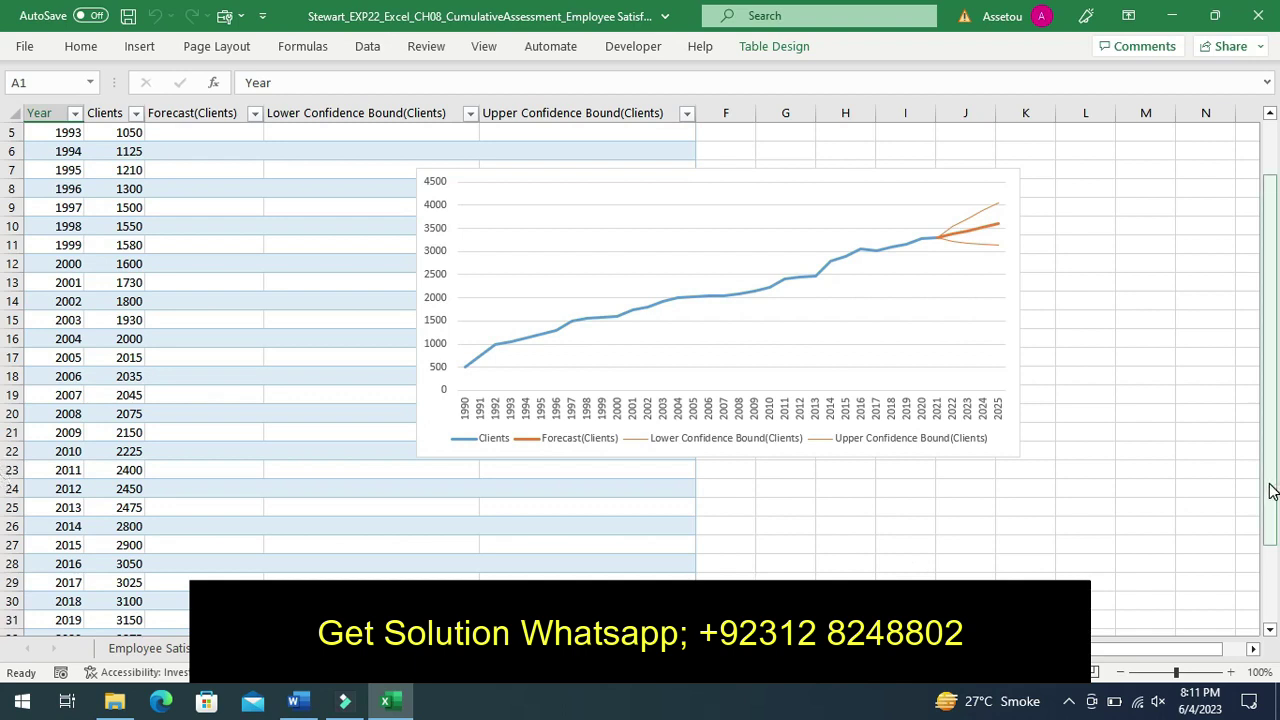
# Review the forecast and NYC Office sheets, then return to the Employee Survey Results sheet
pyautogui.moveTo(1272, 490); pyautogui.dragTo(1272, 505)
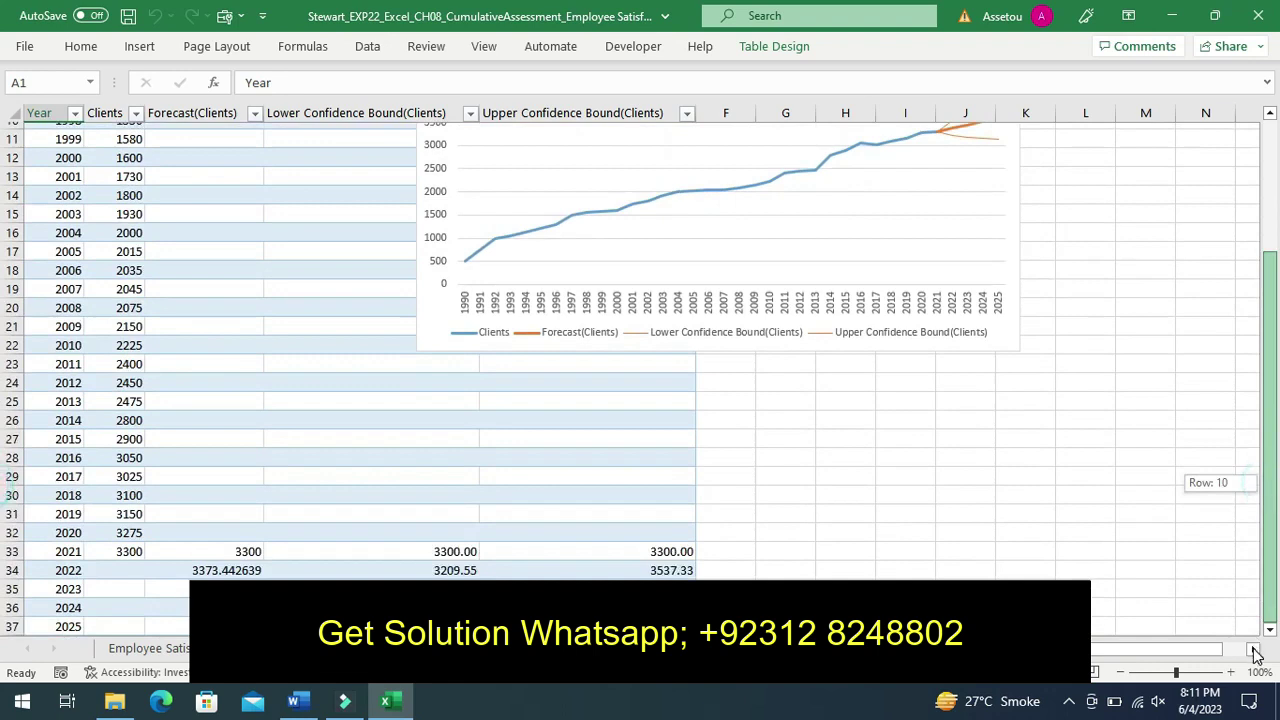
pyautogui.moveTo(1256, 652); pyautogui.dragTo(1256, 652)
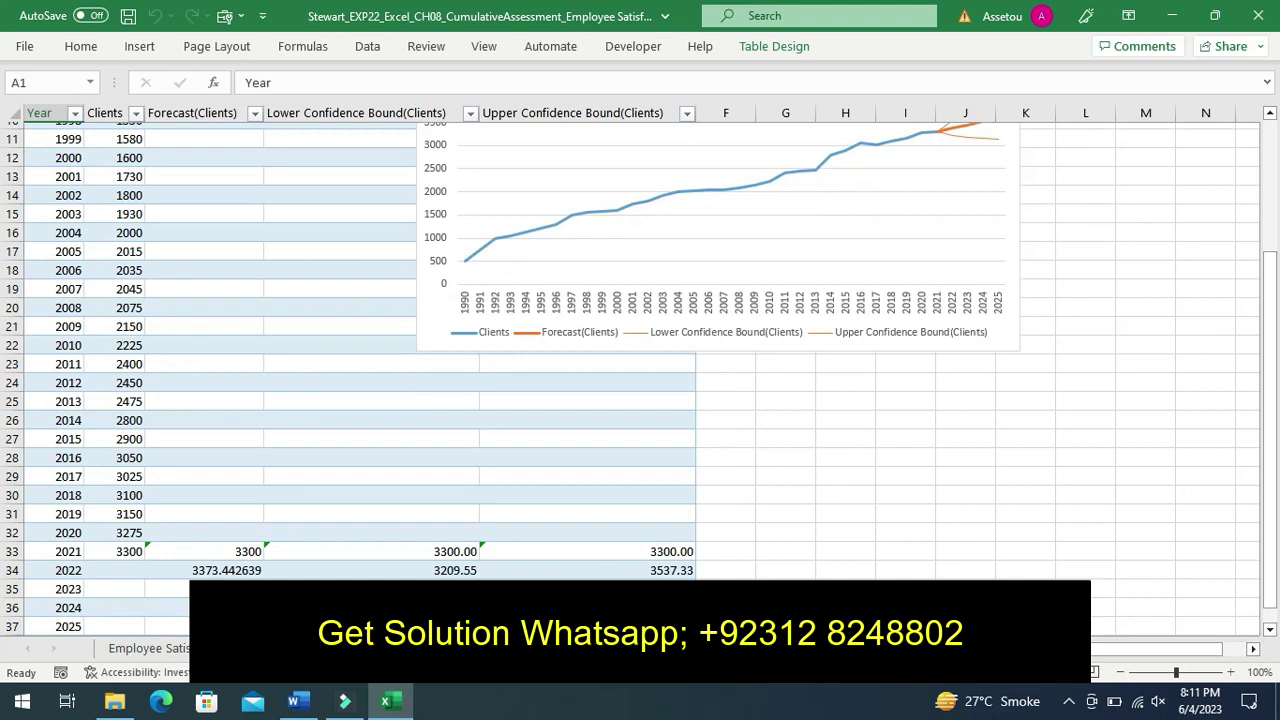
pyautogui.hotkey('ctrl', 'pagedown')
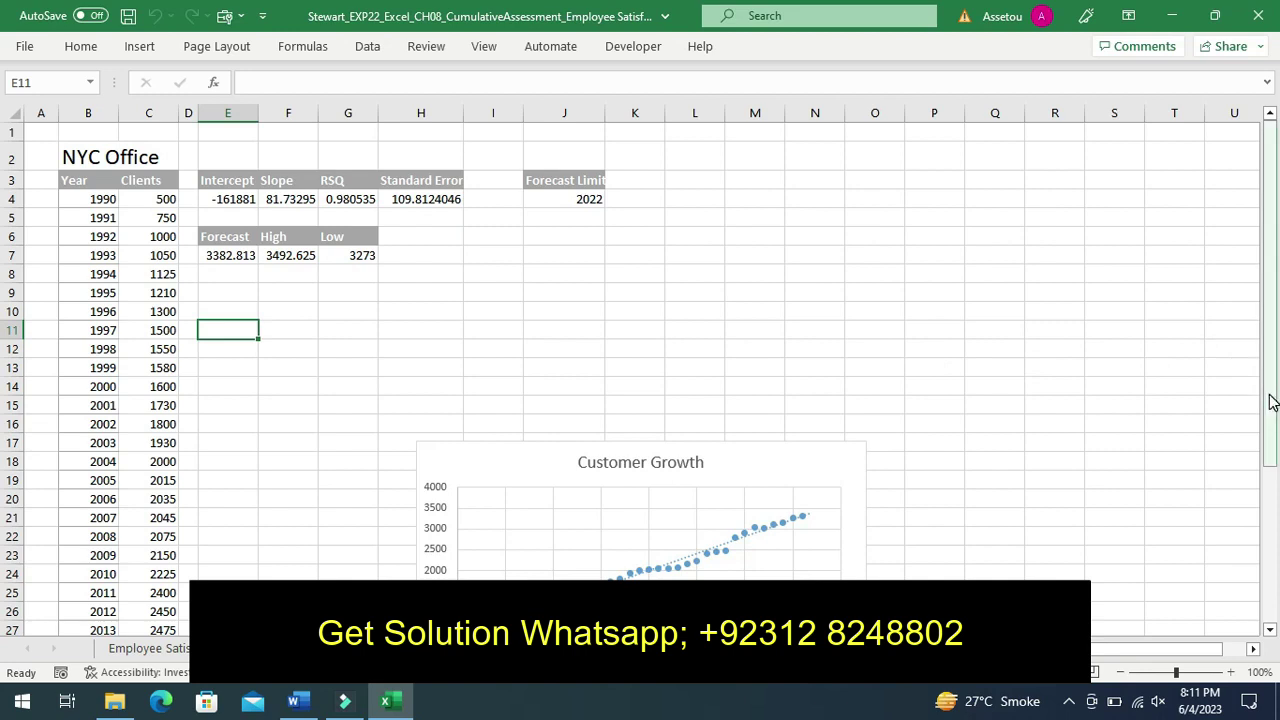
pyautogui.moveTo(1272, 401)
pyautogui.mouseDown()
pyautogui.moveTo(1272, 552)
pyautogui.moveTo(1274, 438)
pyautogui.moveTo(1252, 563)
pyautogui.mouseUp()
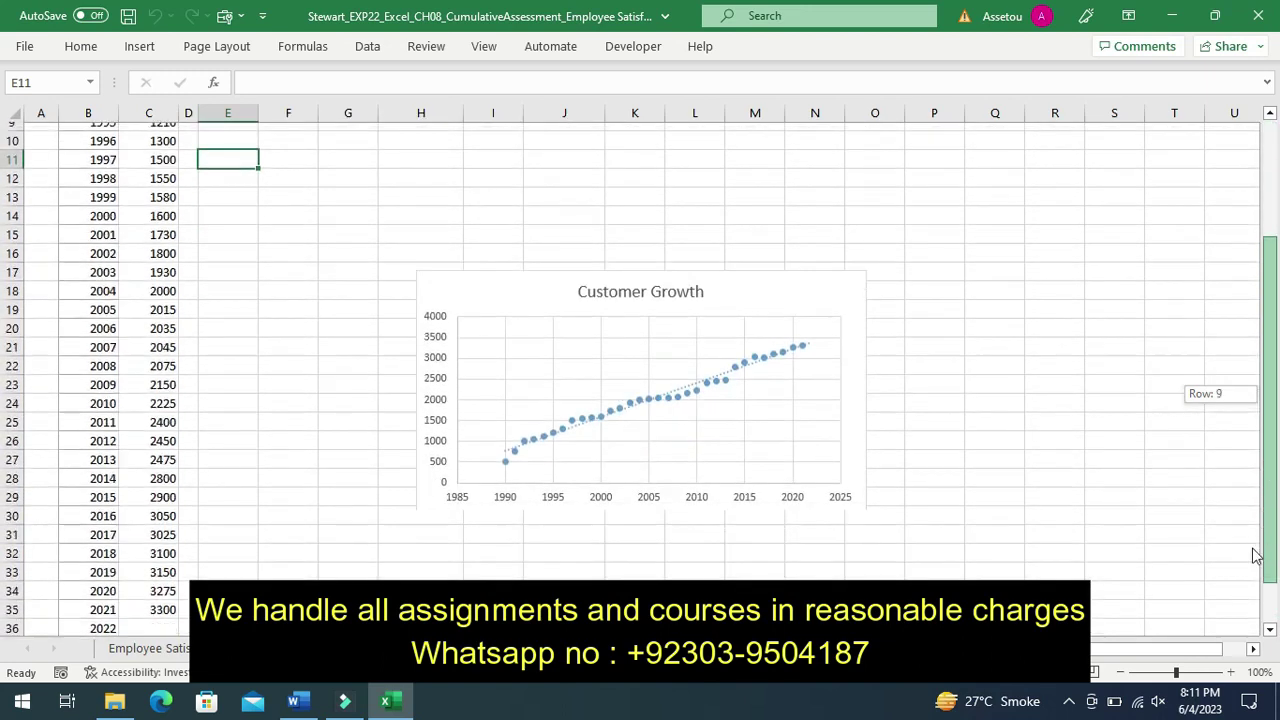
pyautogui.moveTo(1252, 563); pyautogui.dragTo(1248, 556)
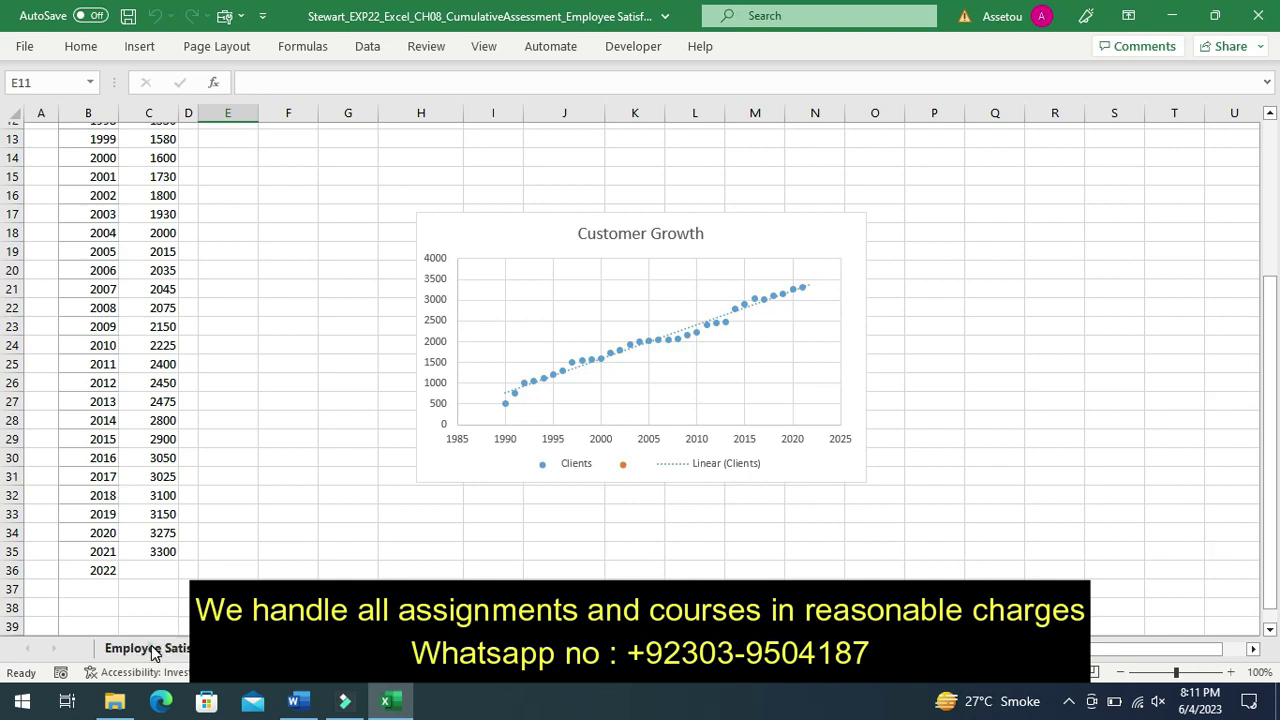
pyautogui.click(152, 650)
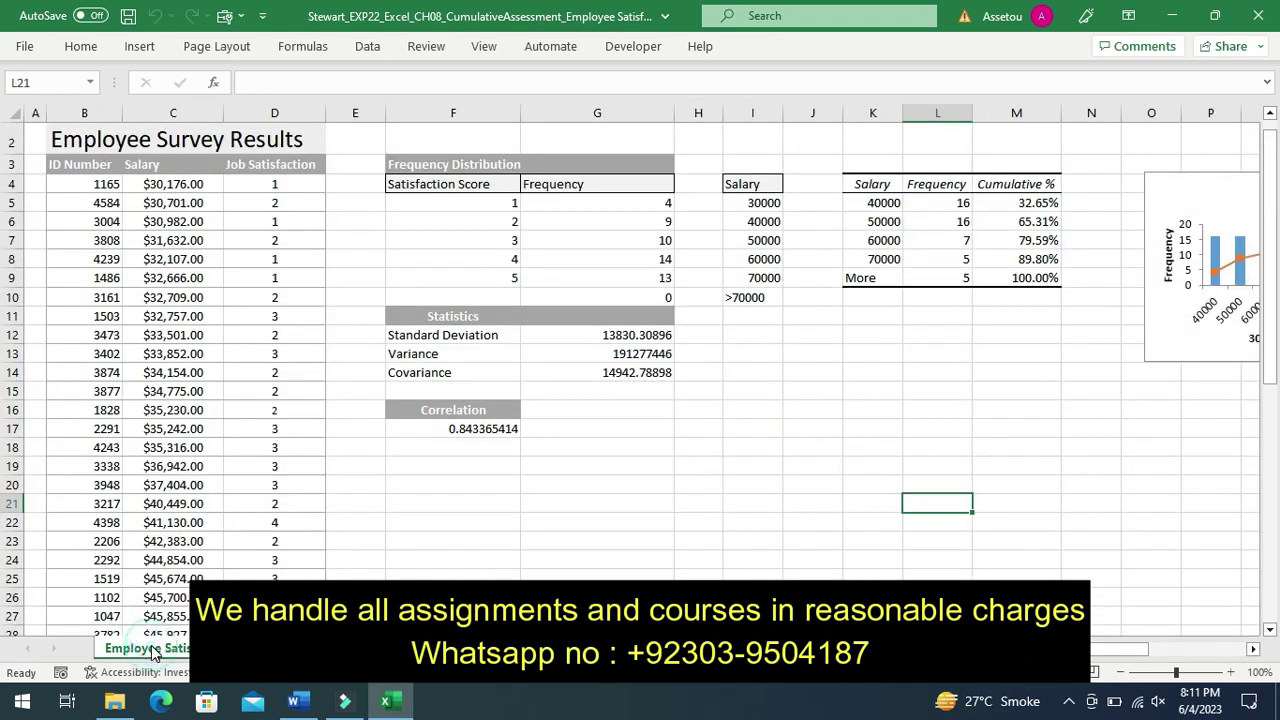